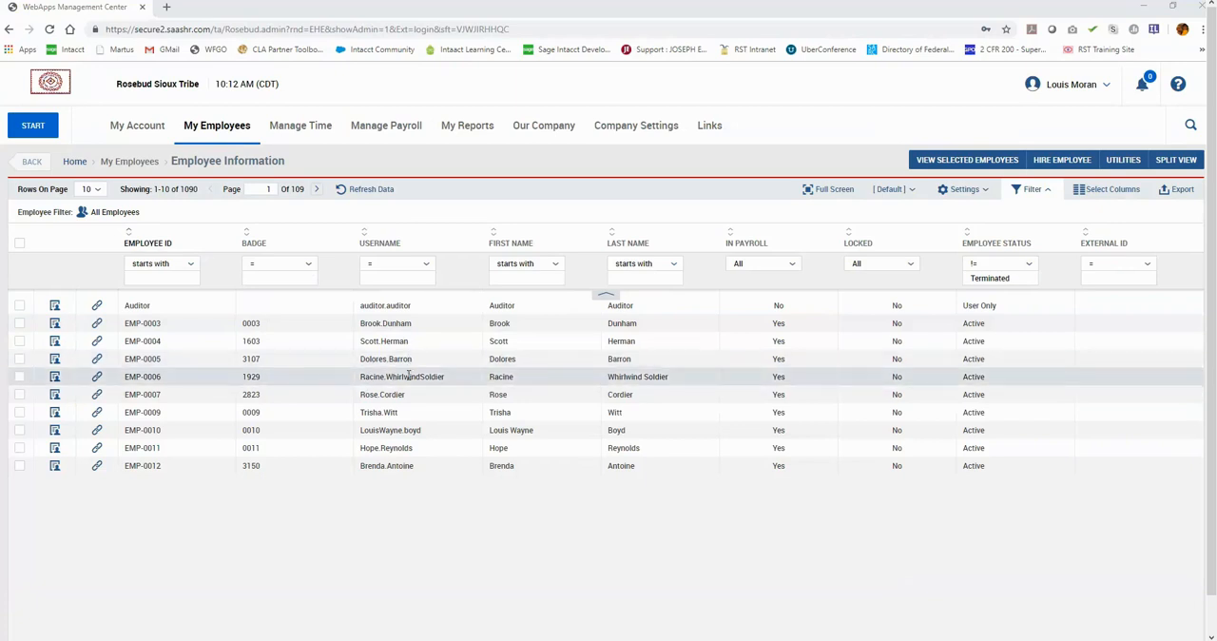
Filter the employee list to show only employees whose first name equals the chosen first name
left_click(394, 277)
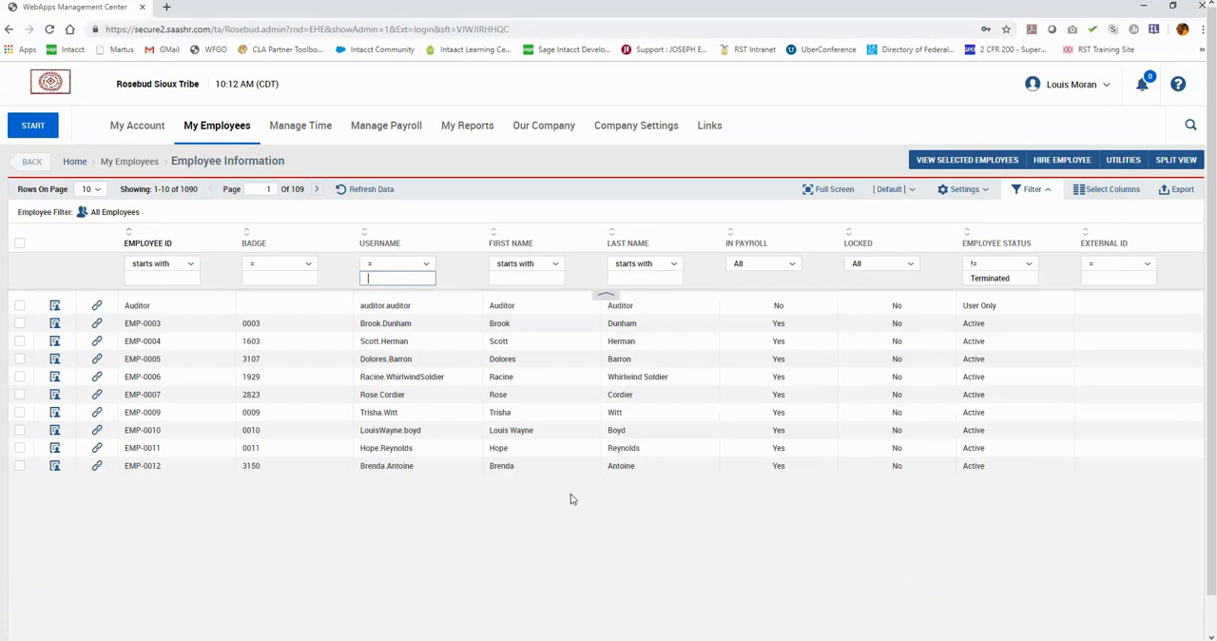
left_click(557, 267)
left_click(557, 267)
left_click(543, 301)
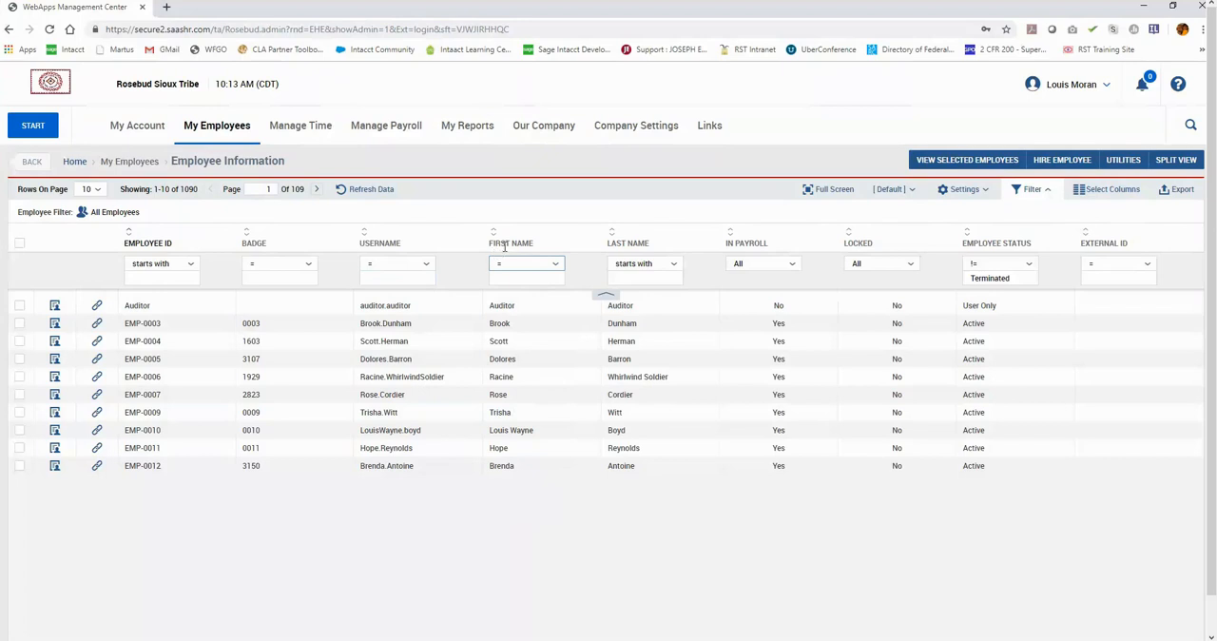
left_click(502, 278)
type("louis")
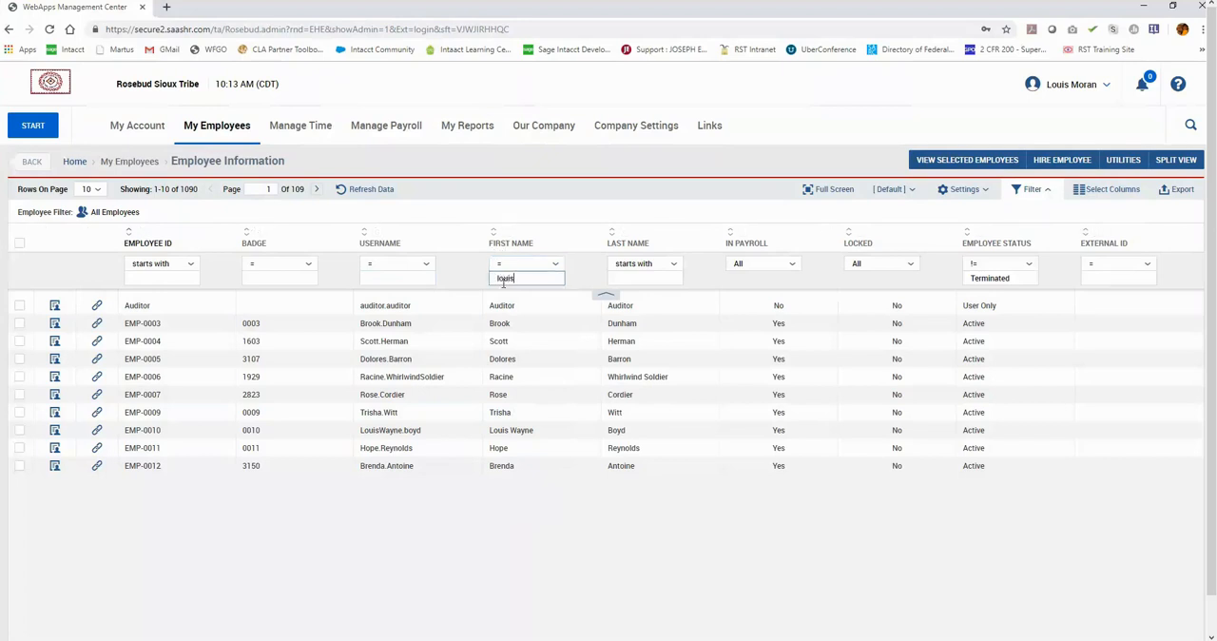
key("Return")
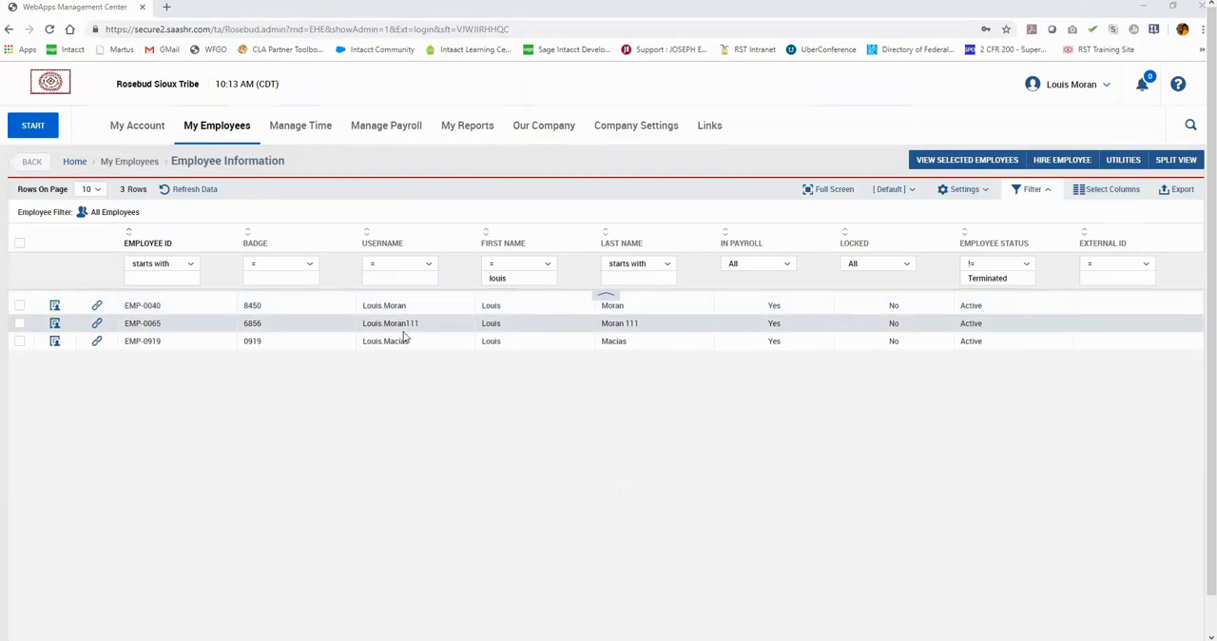
Change the First Name filter operator to != to exclude employees with that first name, and check the row count
left_click(548, 268)
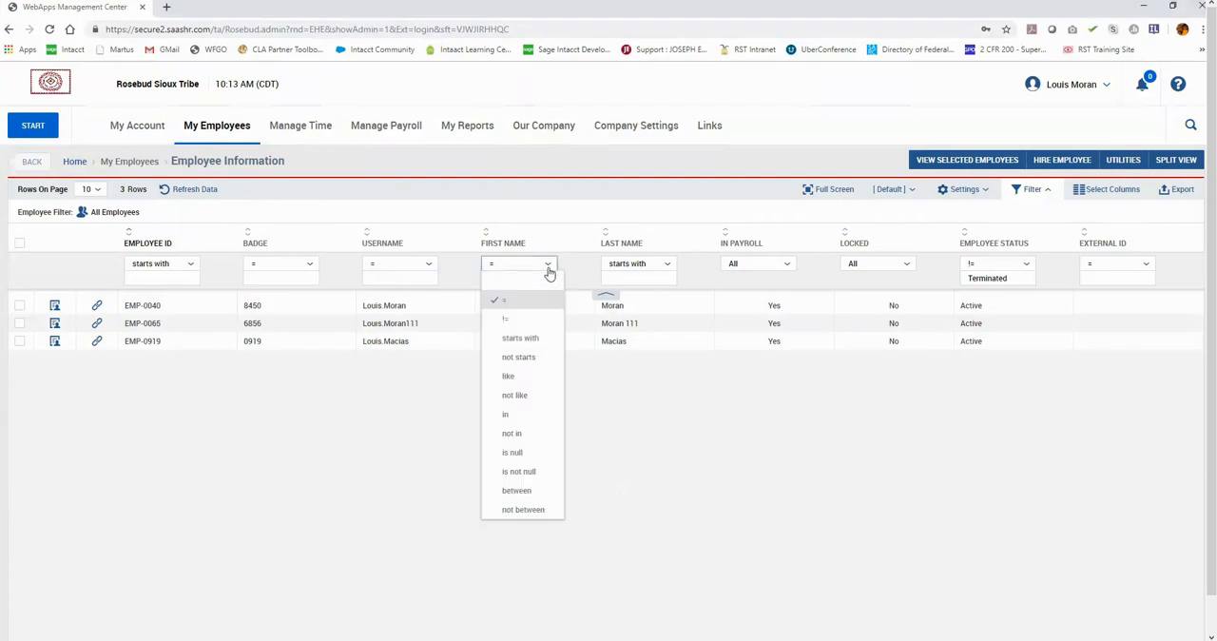
left_click(532, 321)
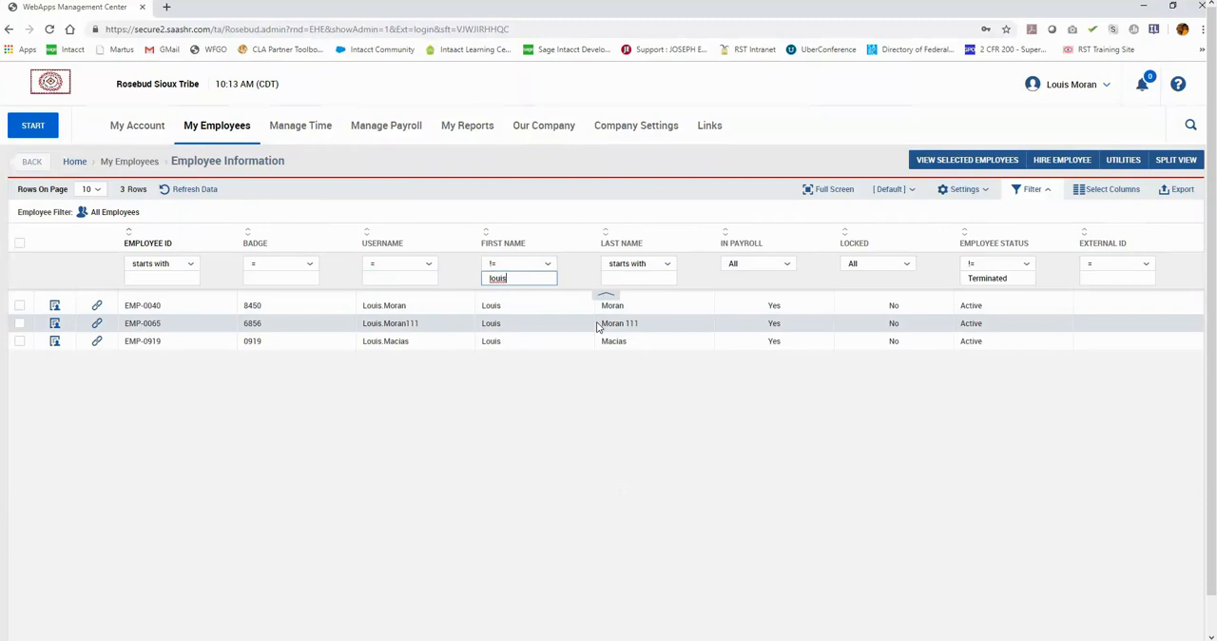
key("Return")
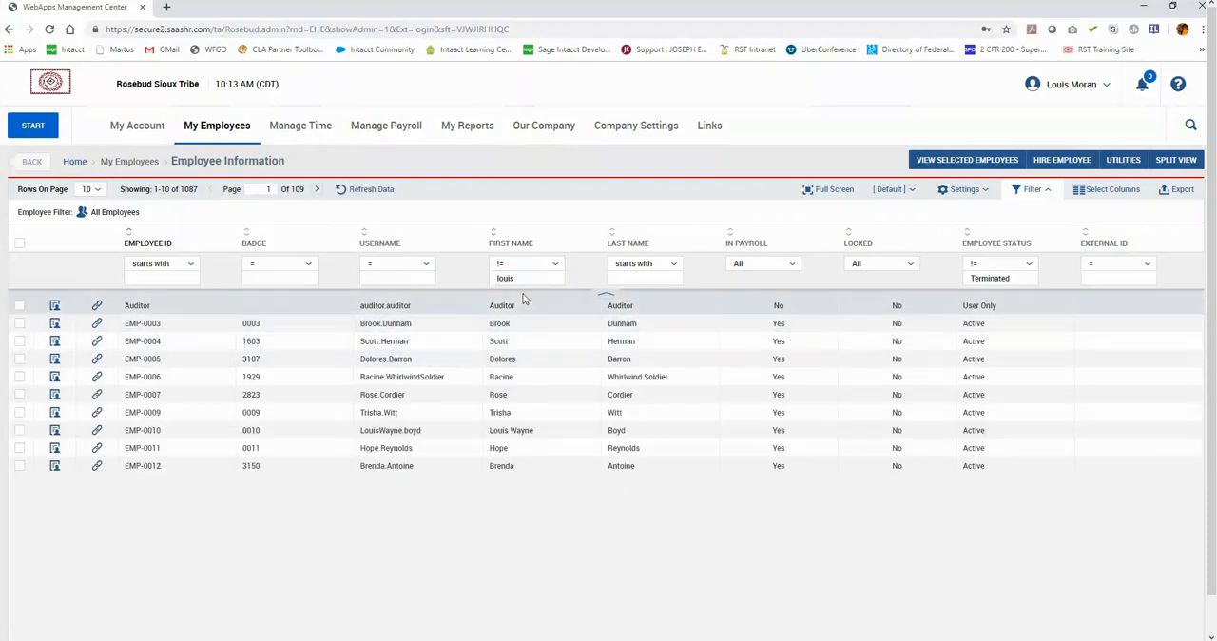
left_click_drag(177, 189, 197, 190)
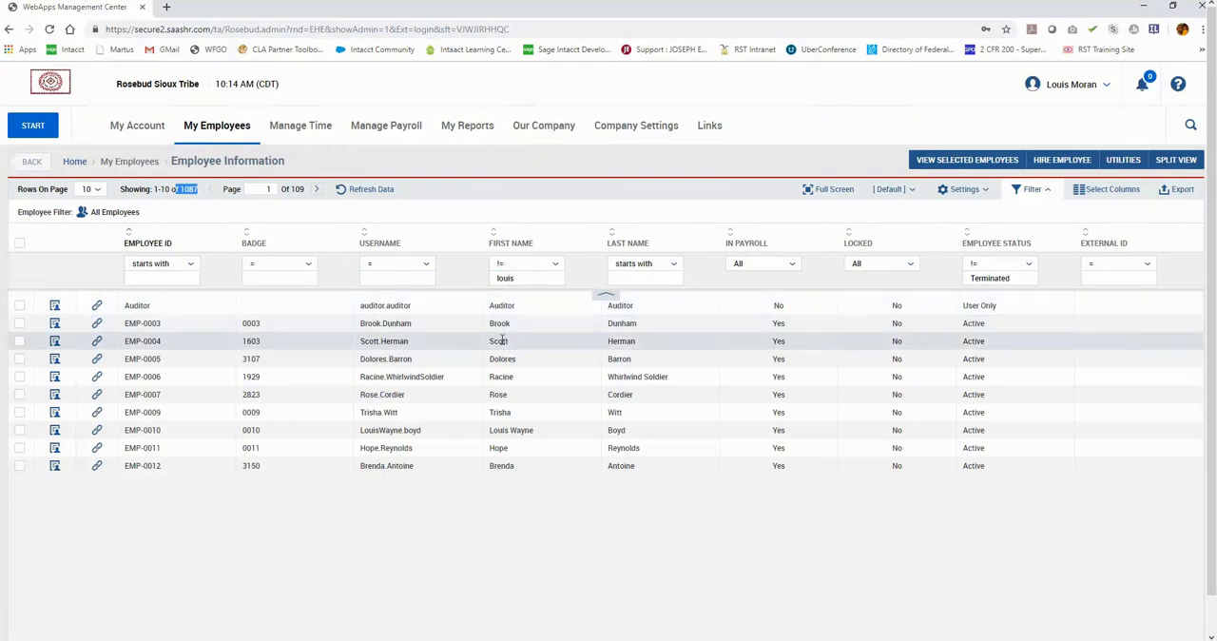
Filter the list to employees whose first name starts with "lo" and review the matching rows
left_click(522, 266)
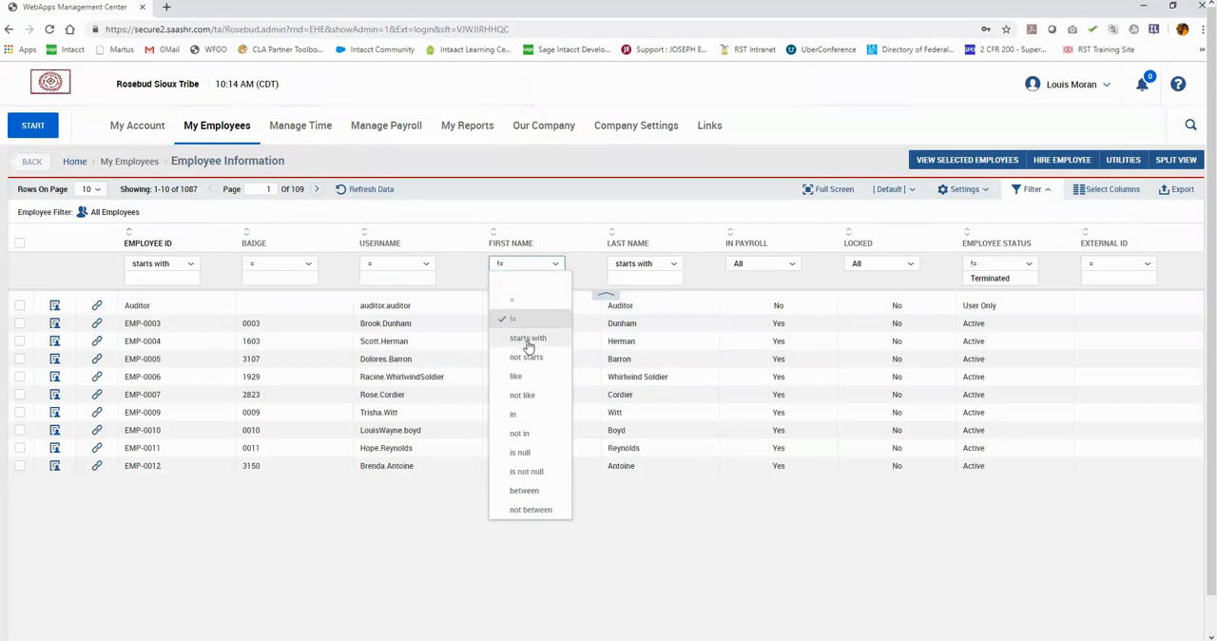
left_click(528, 340)
left_click(499, 276)
type("lou")
key("BackSpace")
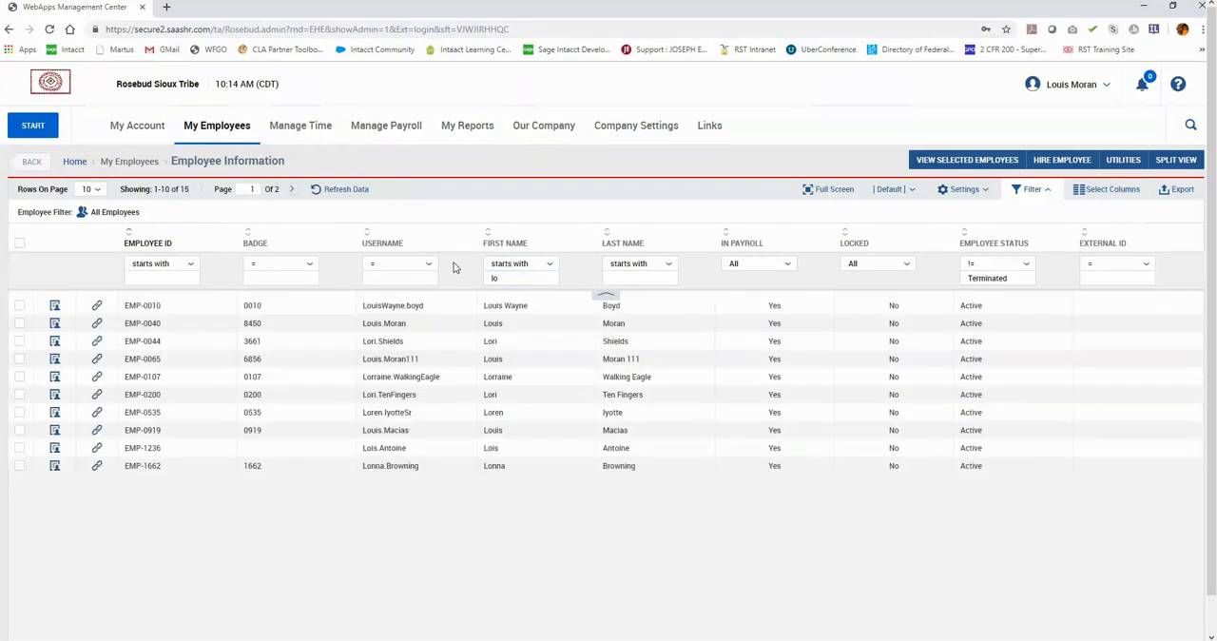
left_click_drag(157, 188, 190, 193)
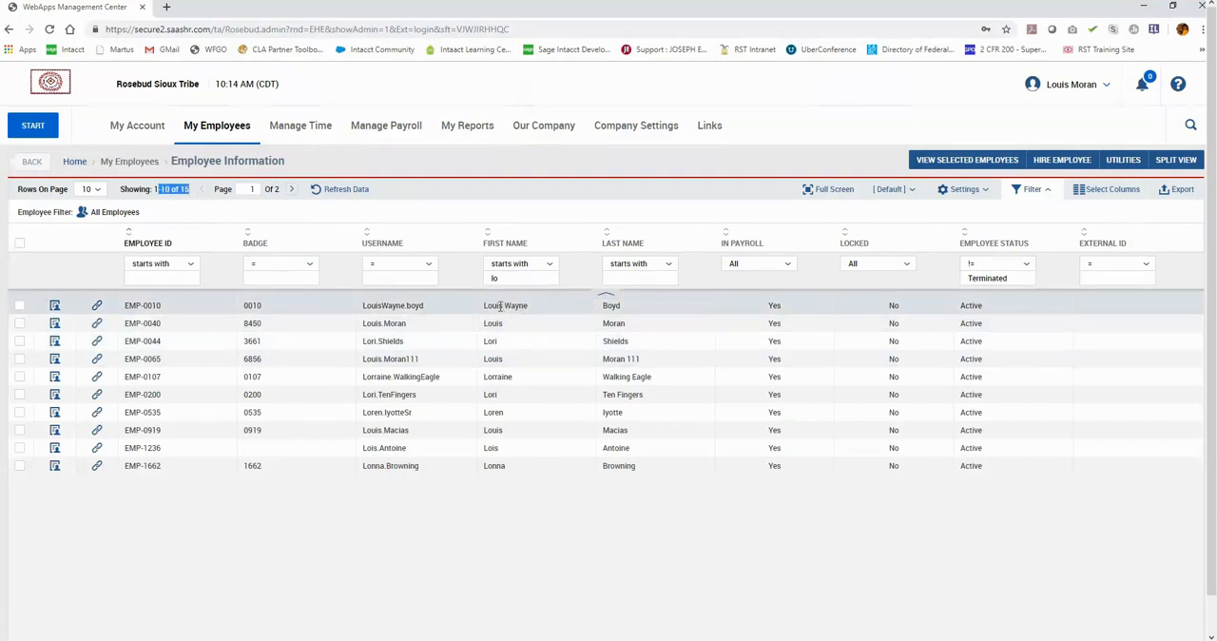
left_click_drag(485, 305, 528, 306)
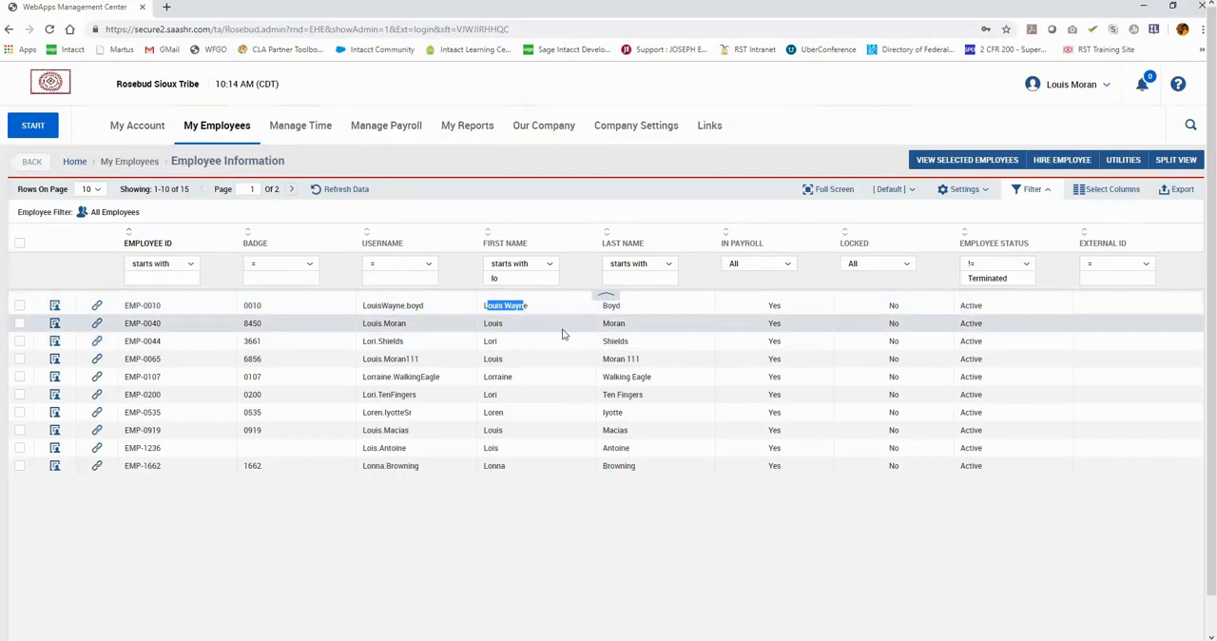
Filter the First Name column with the "like" operator and the full first name, and review the matches and available operators
left_click(549, 266)
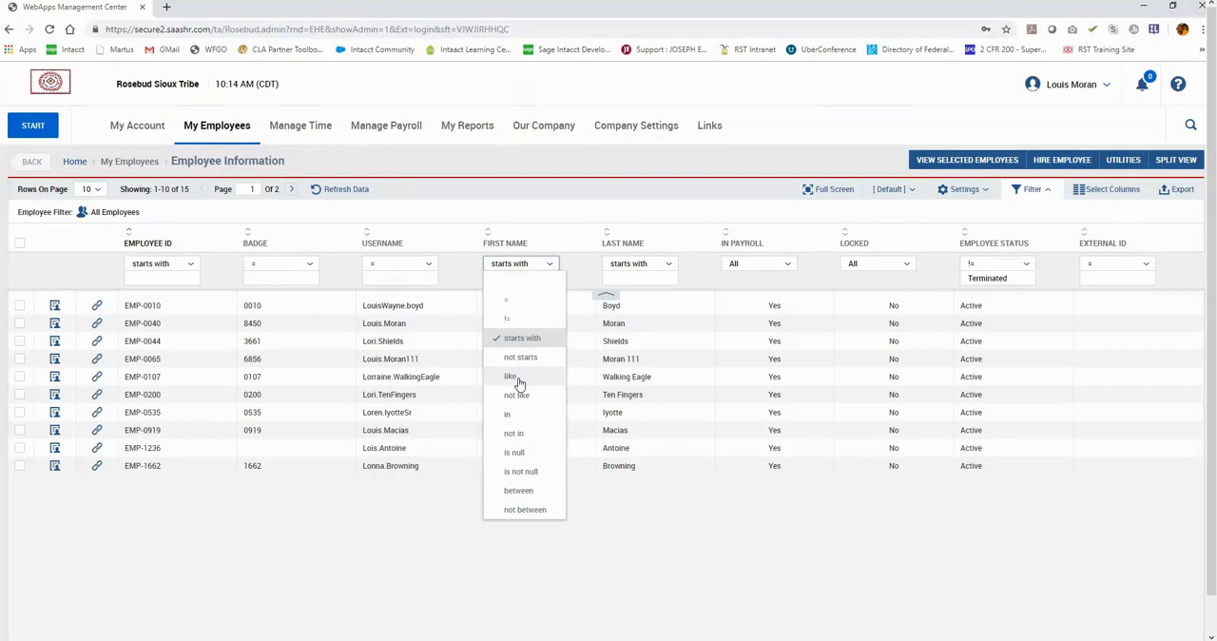
left_click(520, 378)
left_click(521, 278)
type("lo")
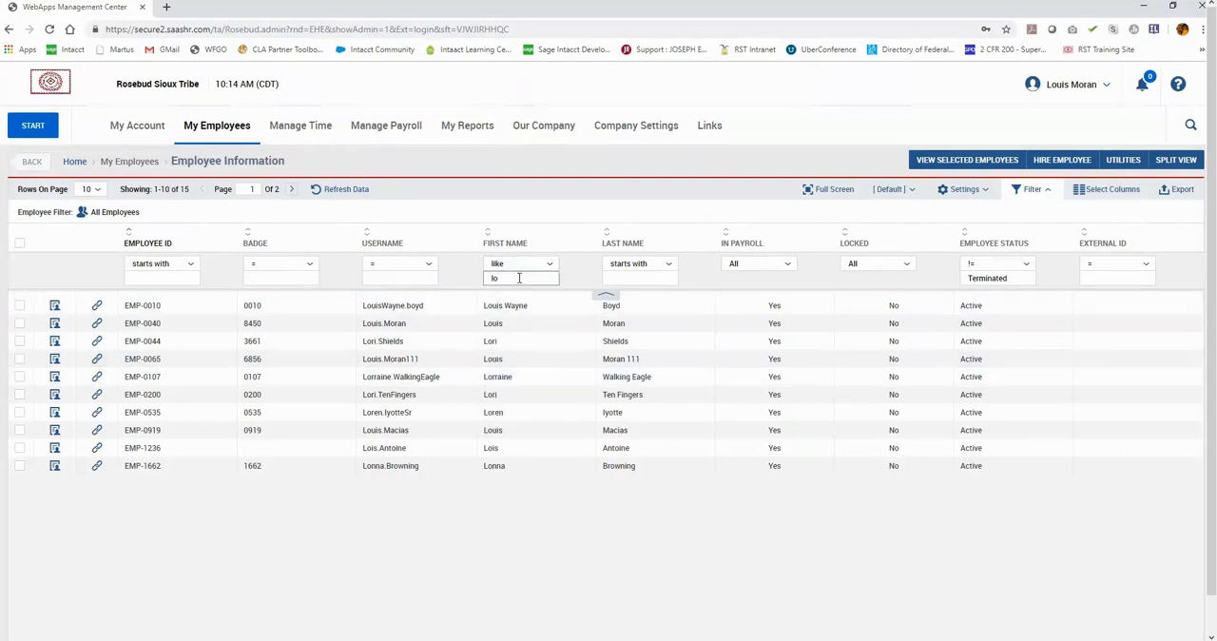
type("uis")
key("Return")
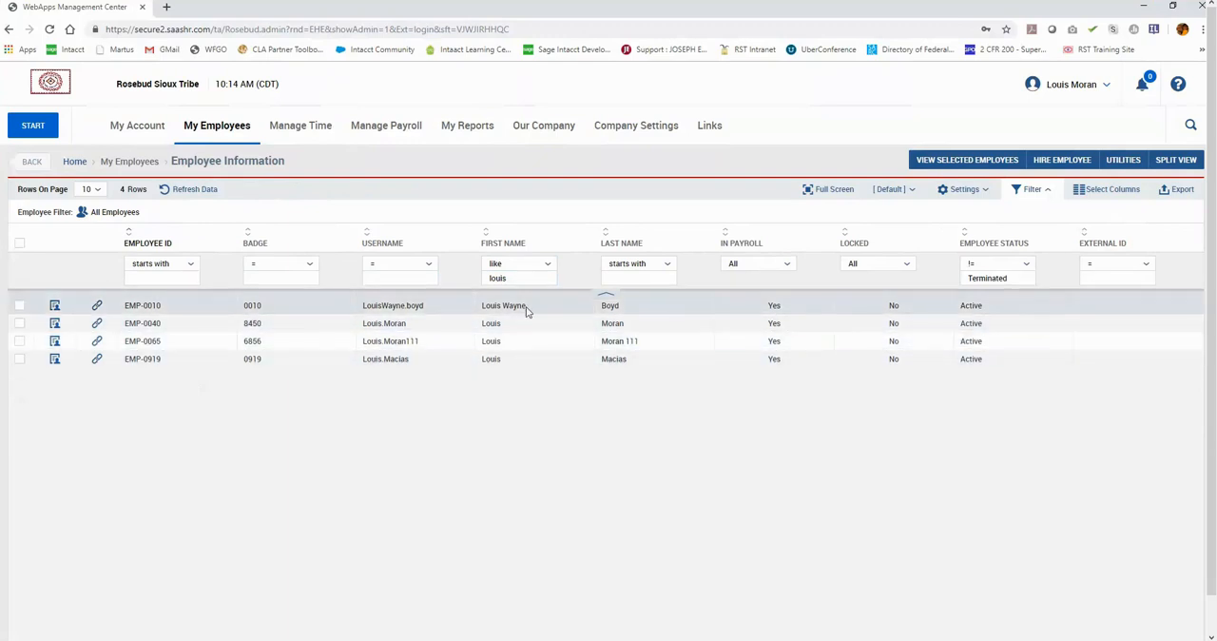
left_click_drag(528, 311, 483, 306)
left_click(510, 268)
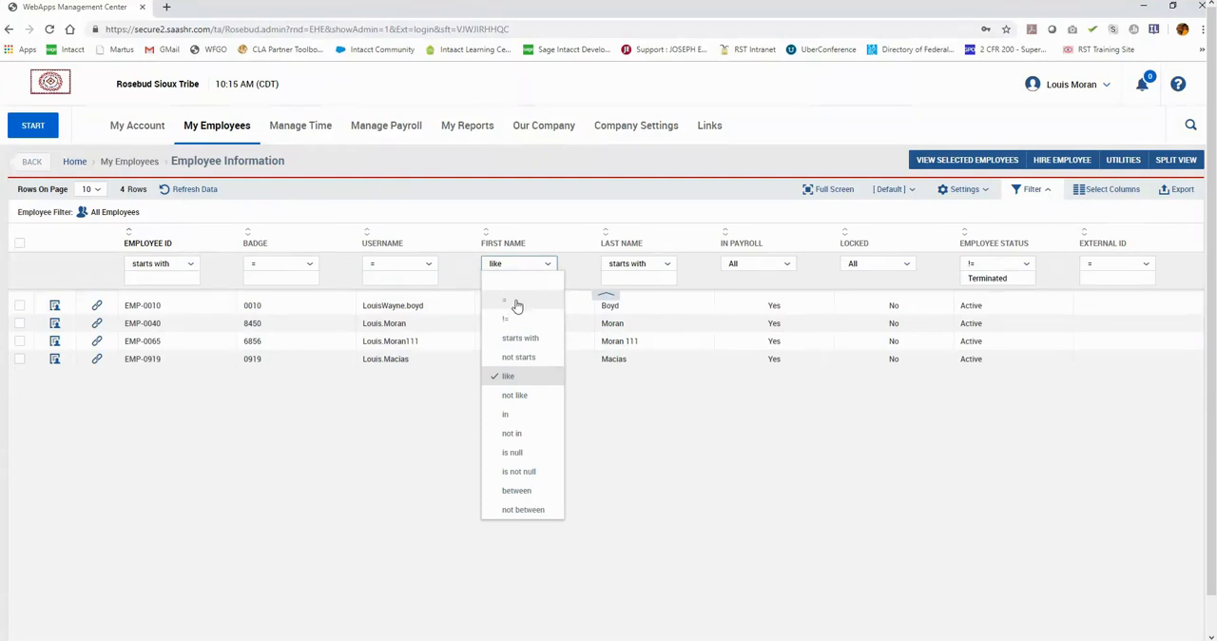
left_click(681, 495)
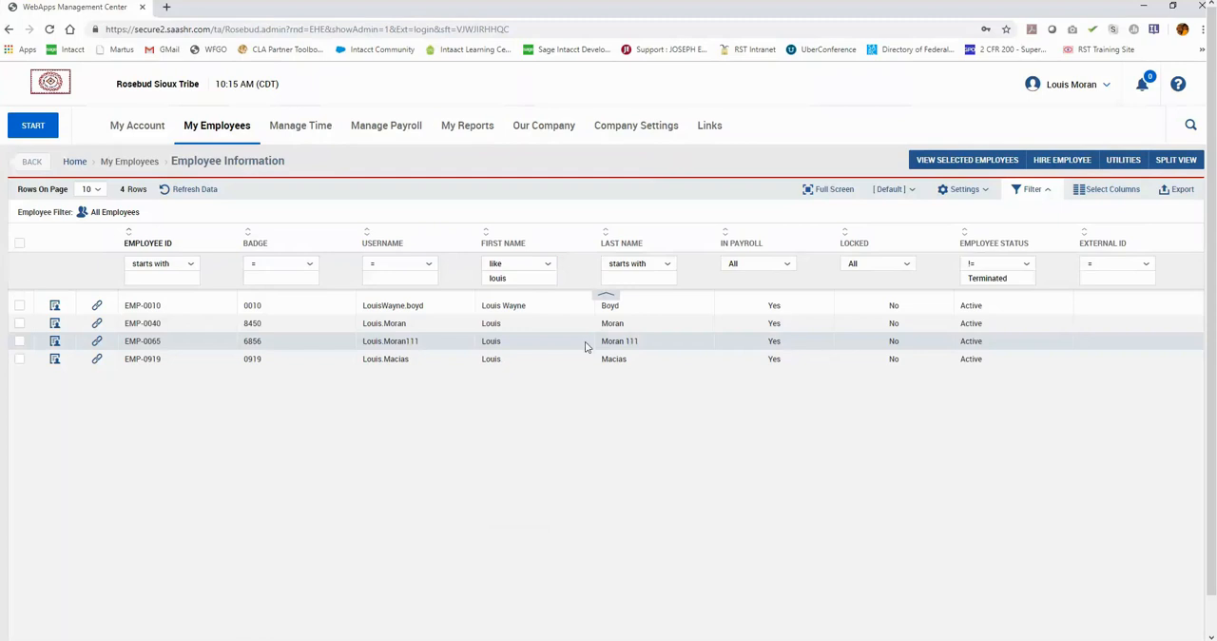
Clear the First Name filter value and refresh the data to list all employees again
left_click(516, 277)
key("ctrl+a")
key("BackSpace")
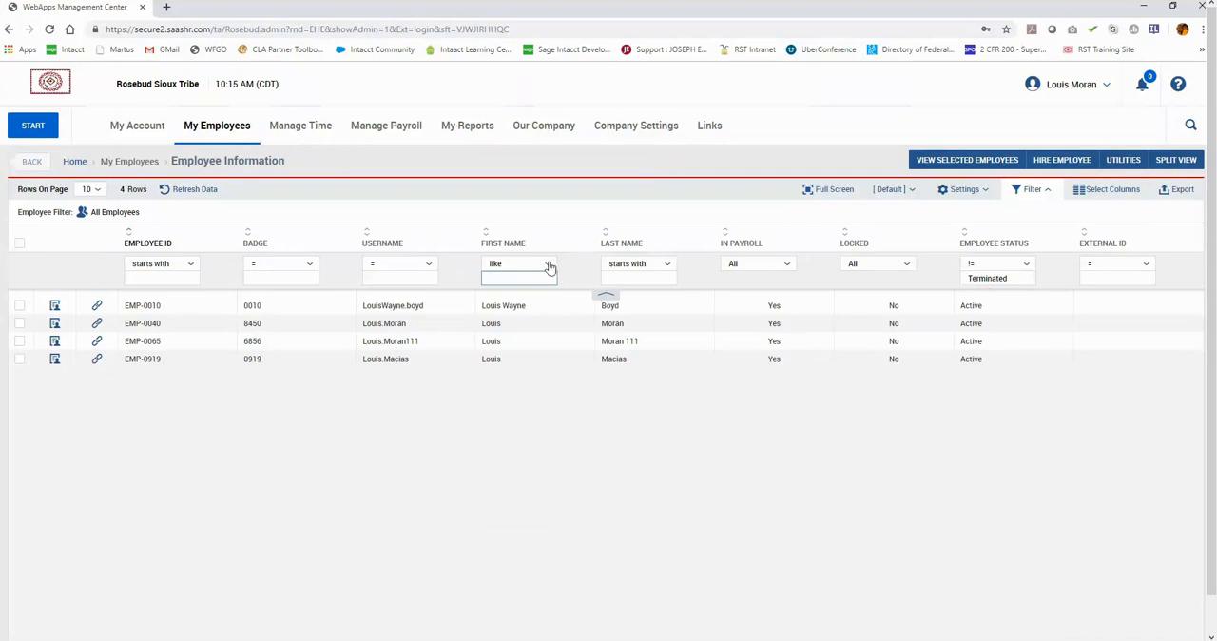
left_click(182, 193)
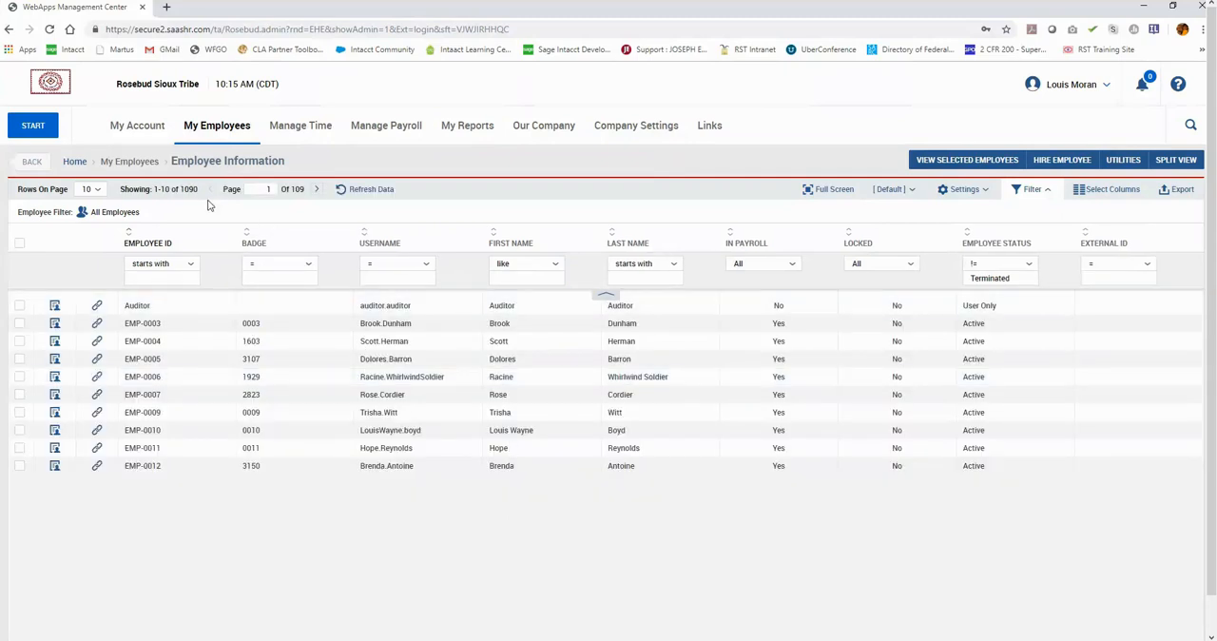
left_click_drag(181, 189, 198, 194)
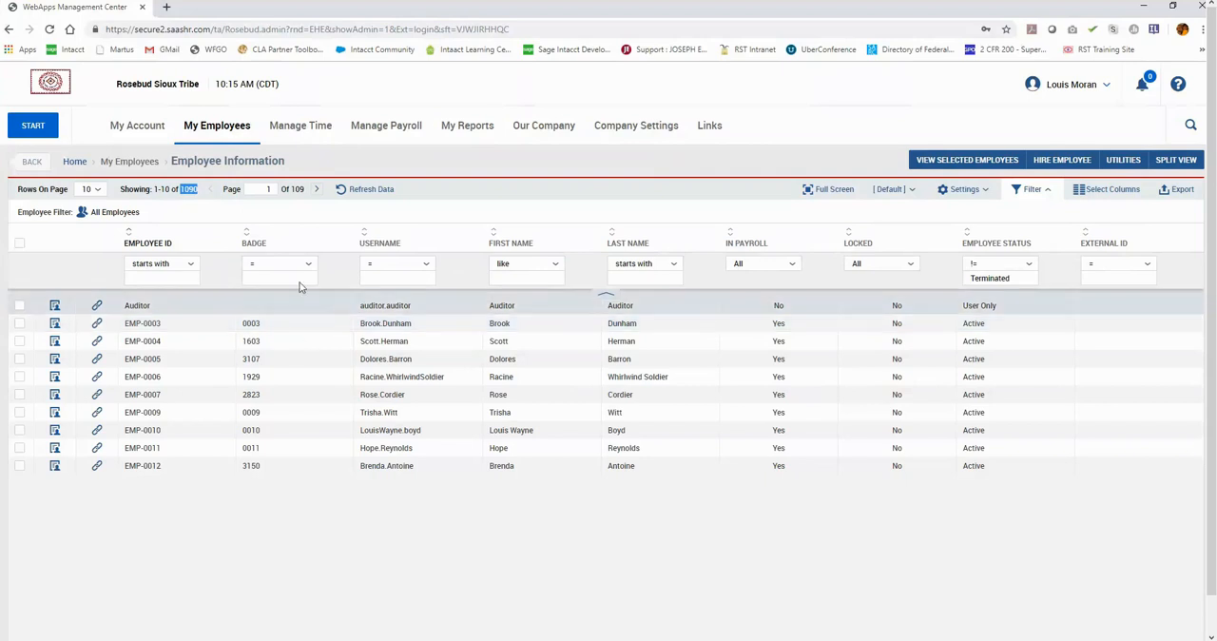
left_click(295, 215)
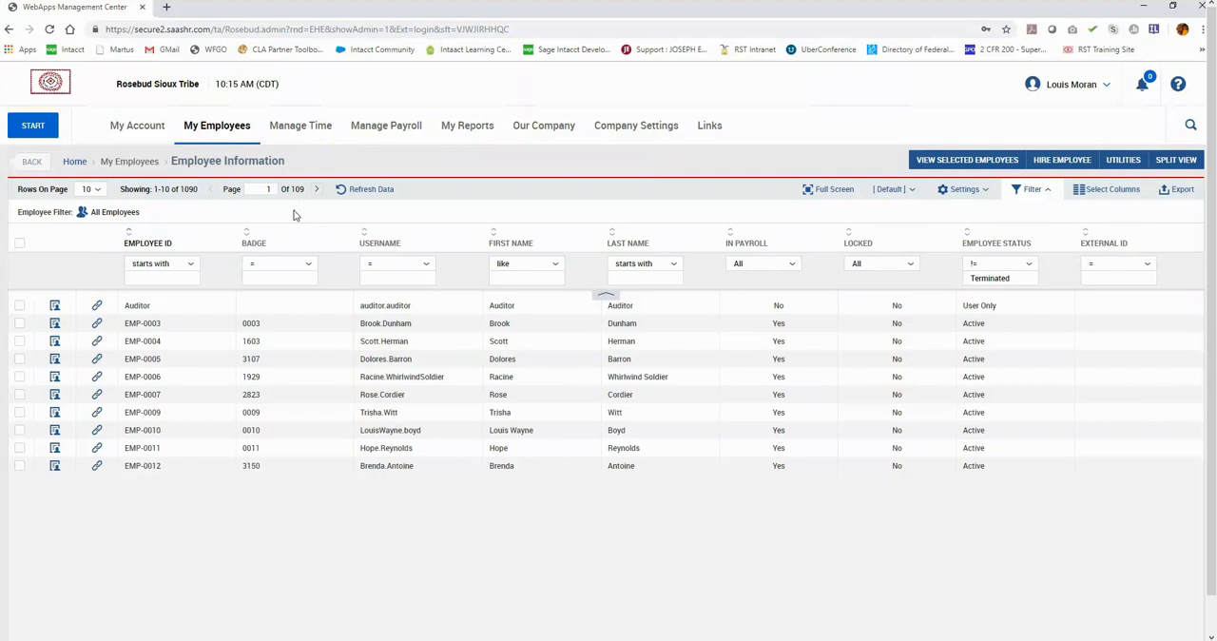
key("alt+Tab")
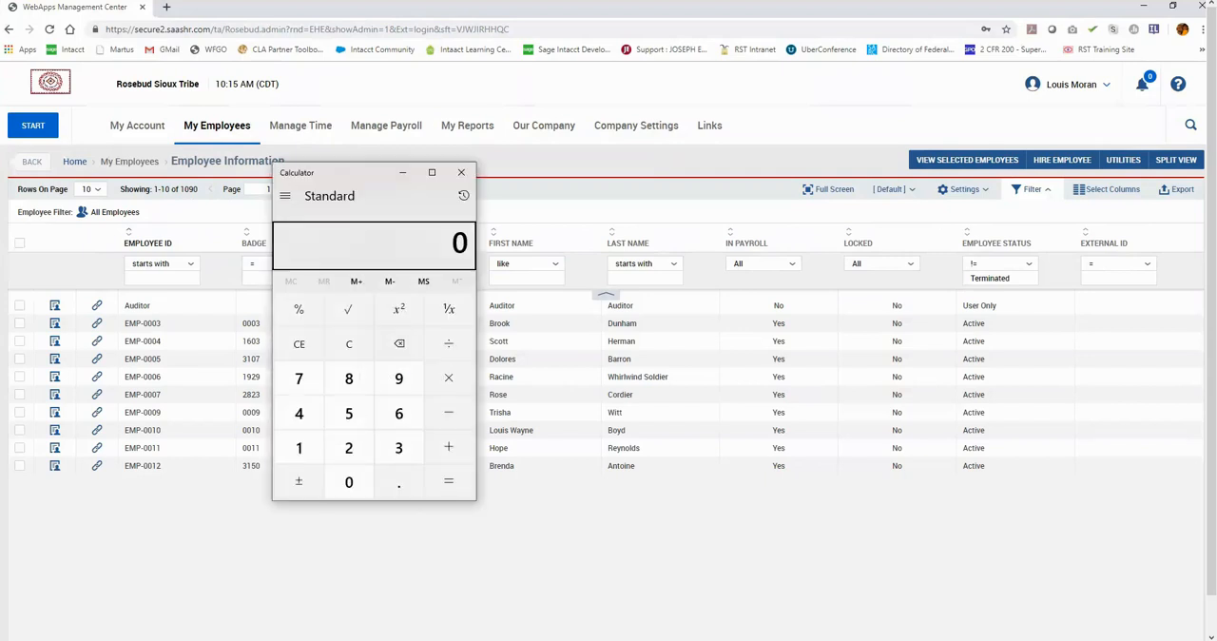
left_click(239, 215)
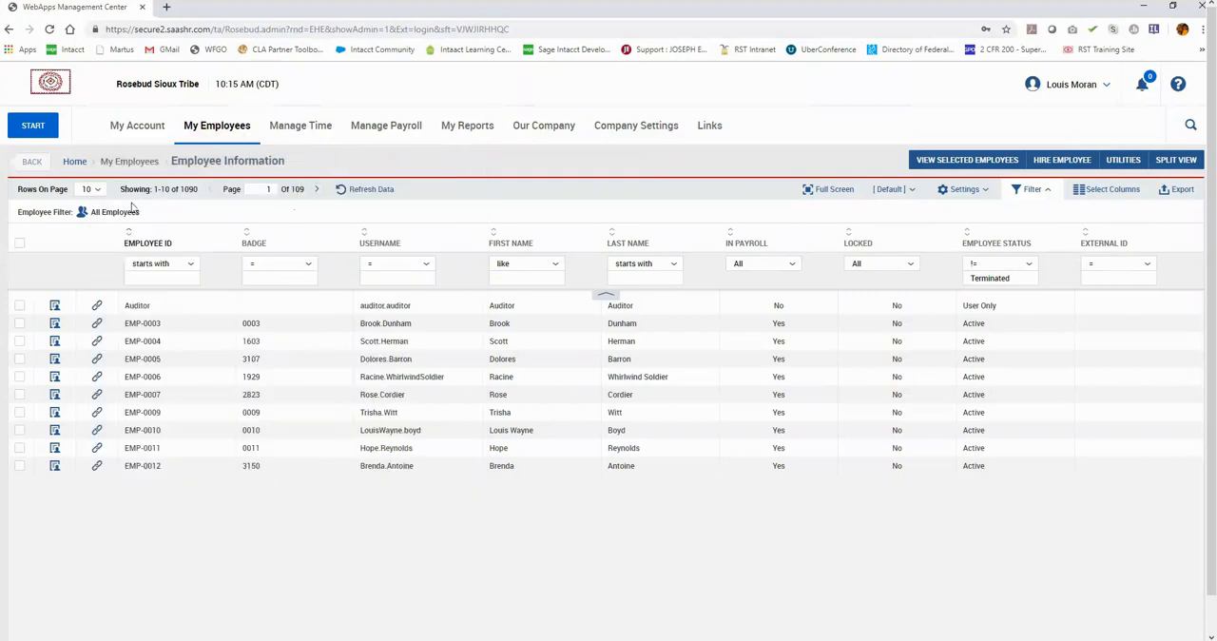
Set the employee list to 50 rows per page, refresh the data, and look through the rows
left_click(97, 192)
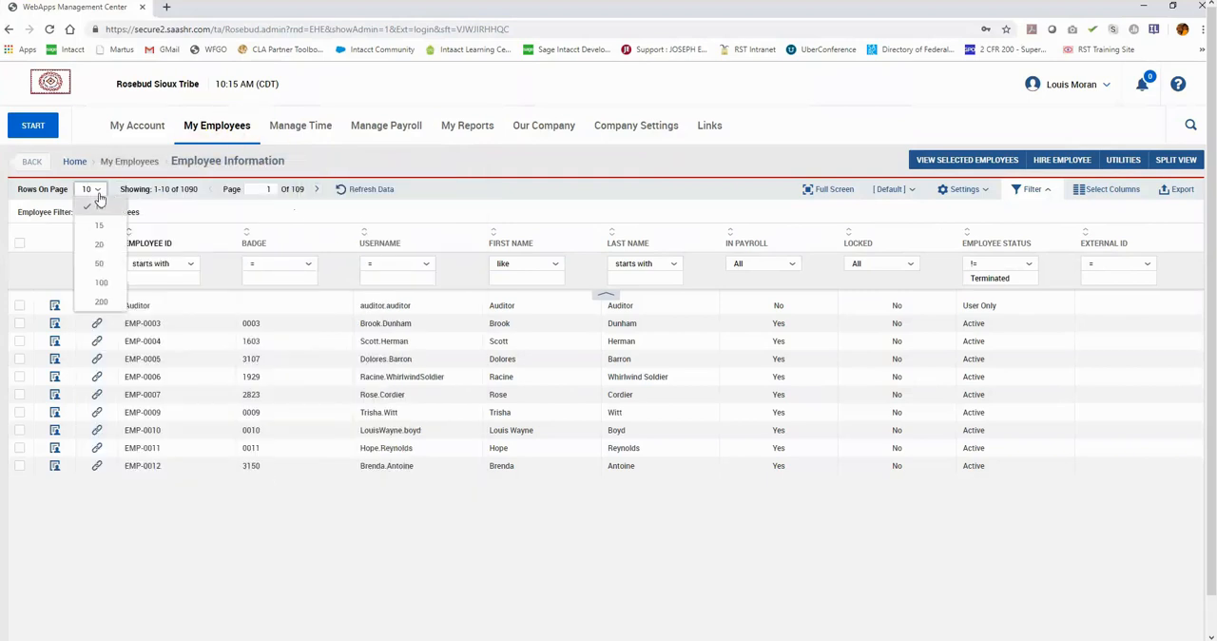
left_click(99, 264)
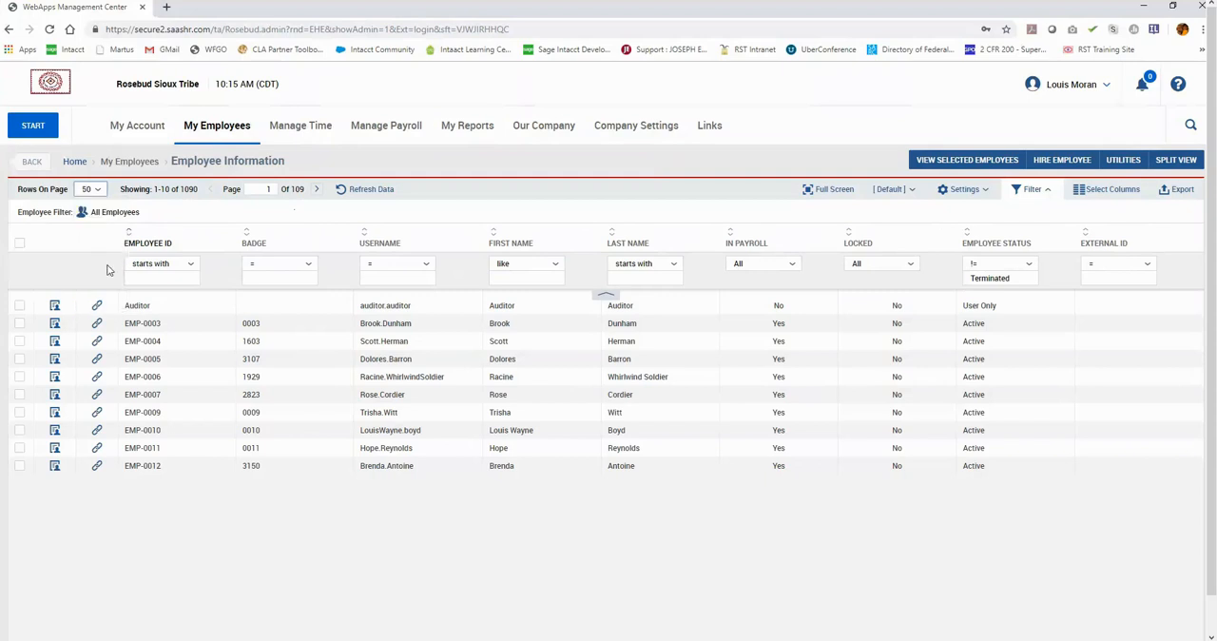
left_click(357, 192)
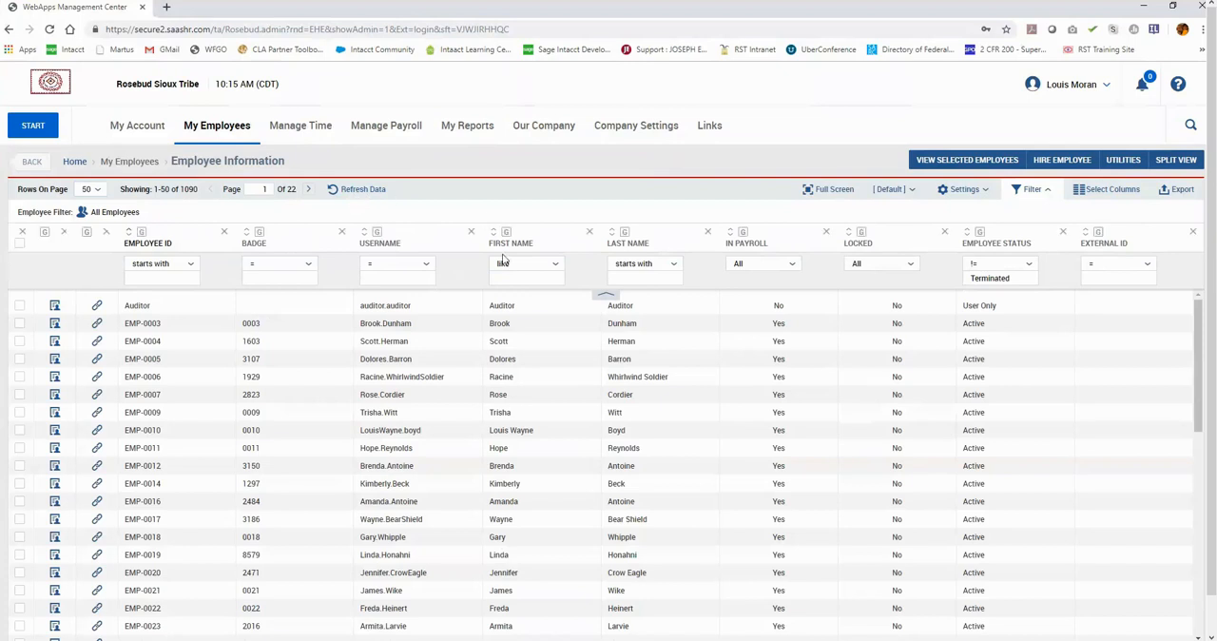
scroll(514, 460, "down", 4)
scroll(515, 461, "down", 2)
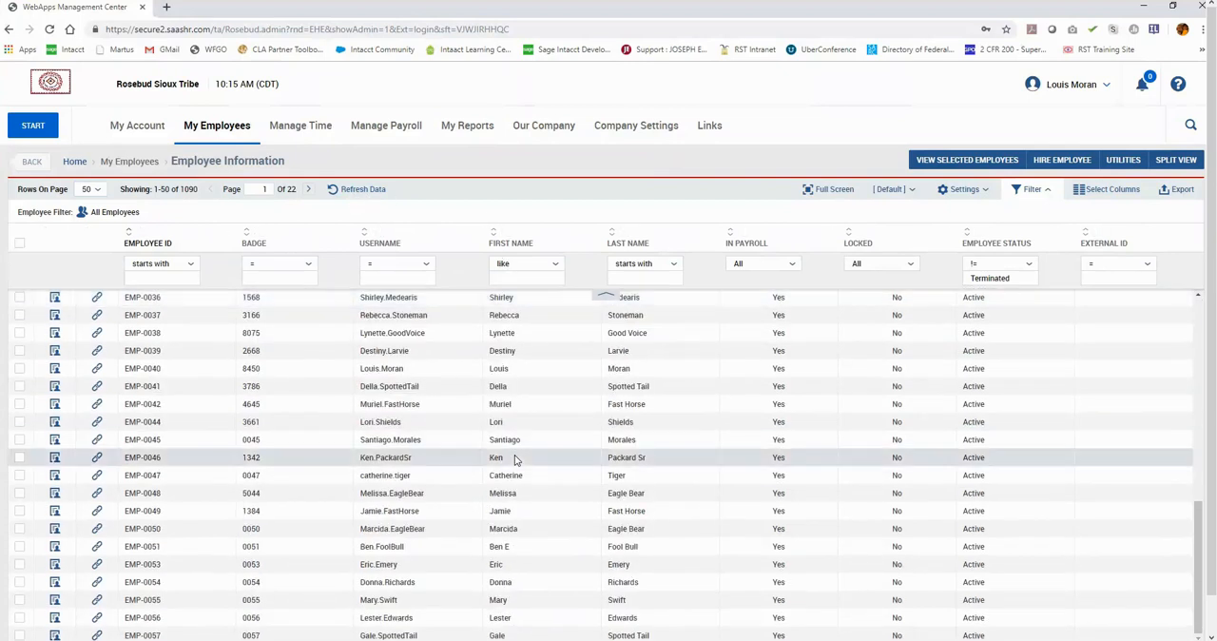
scroll(515, 460, "up", 6)
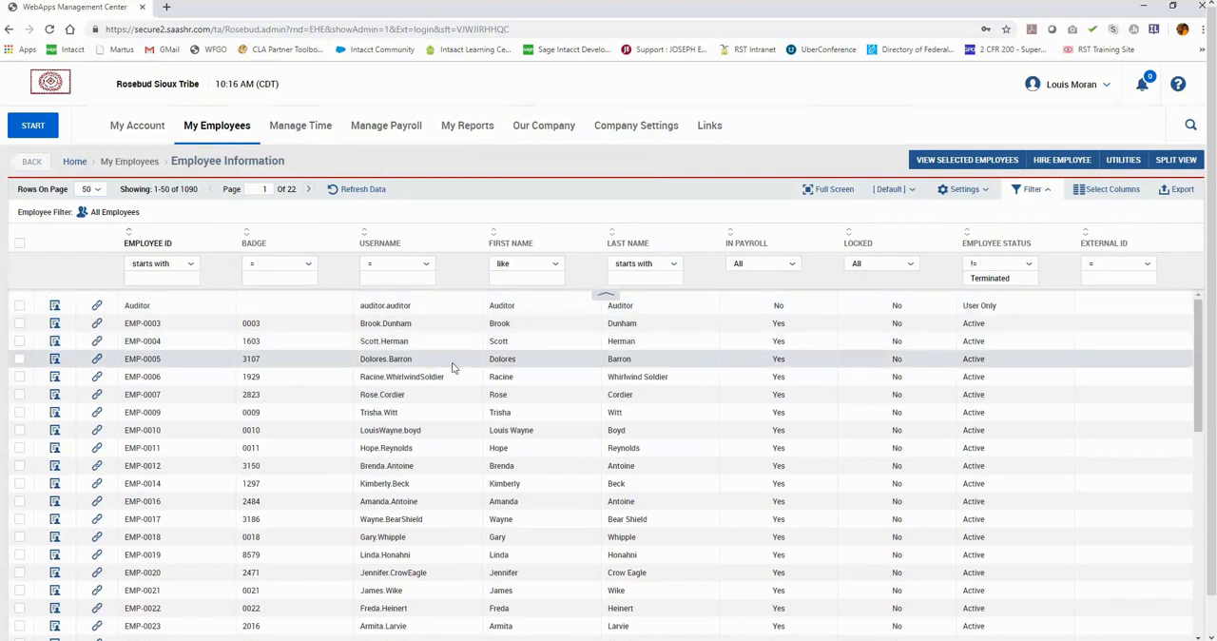
scroll(454, 364, "down", 3)
scroll(228, 306, "up", 3)
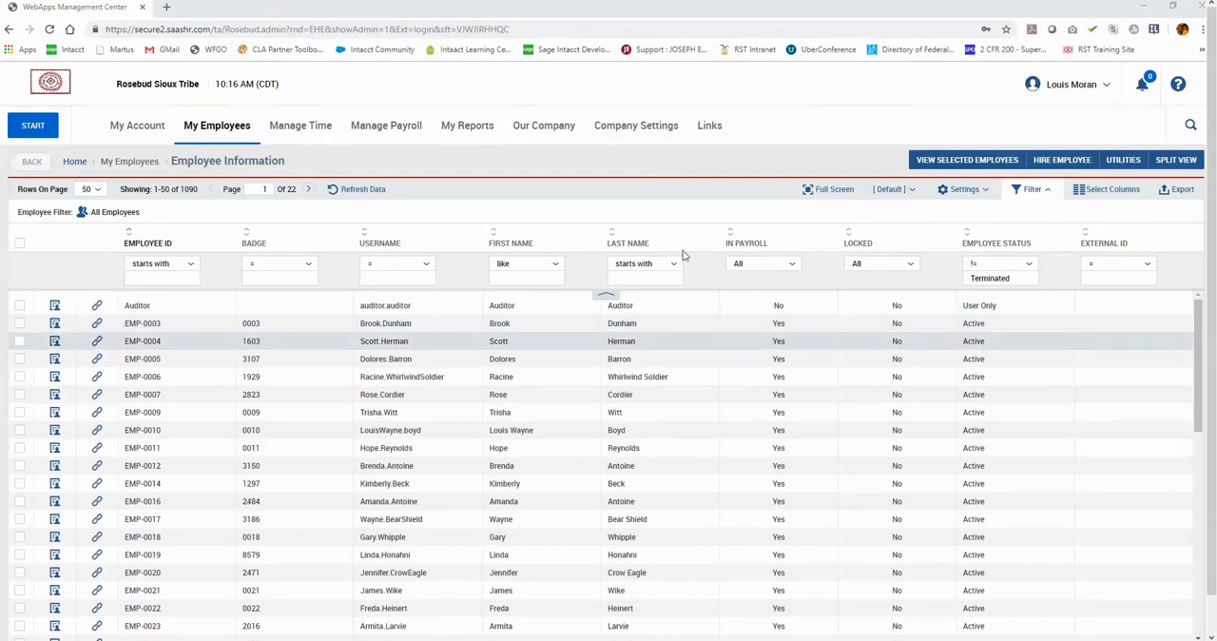
Open the online help documentation and browse the topics under TLM and Payroll
mouse_move(681, 253)
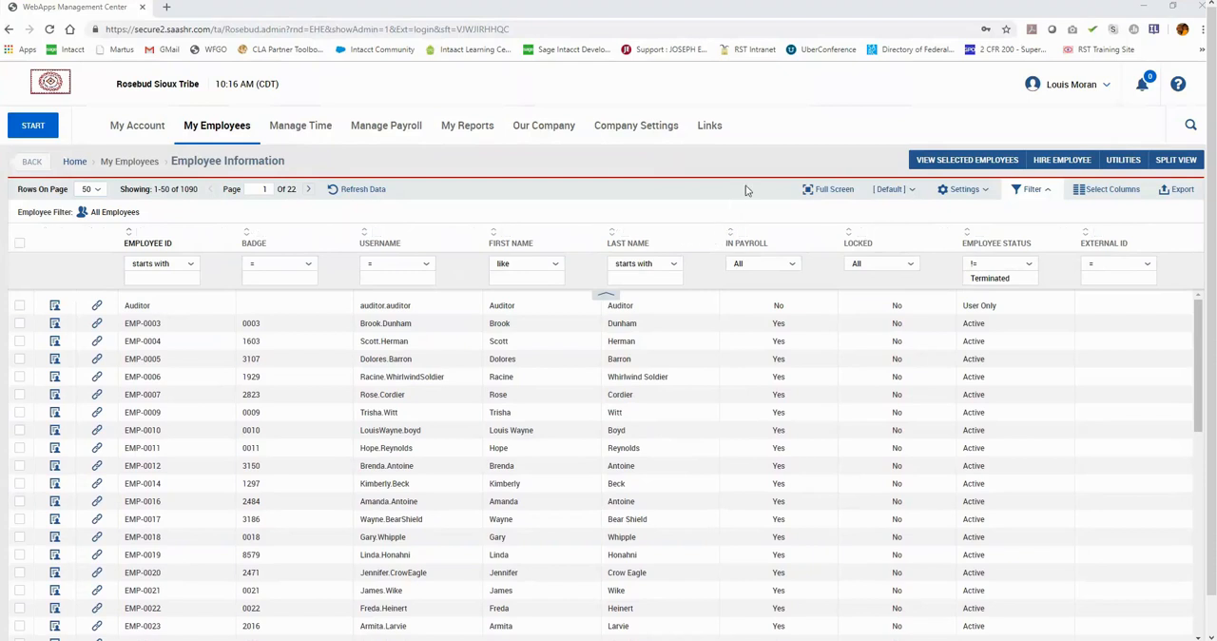
left_click(1179, 85)
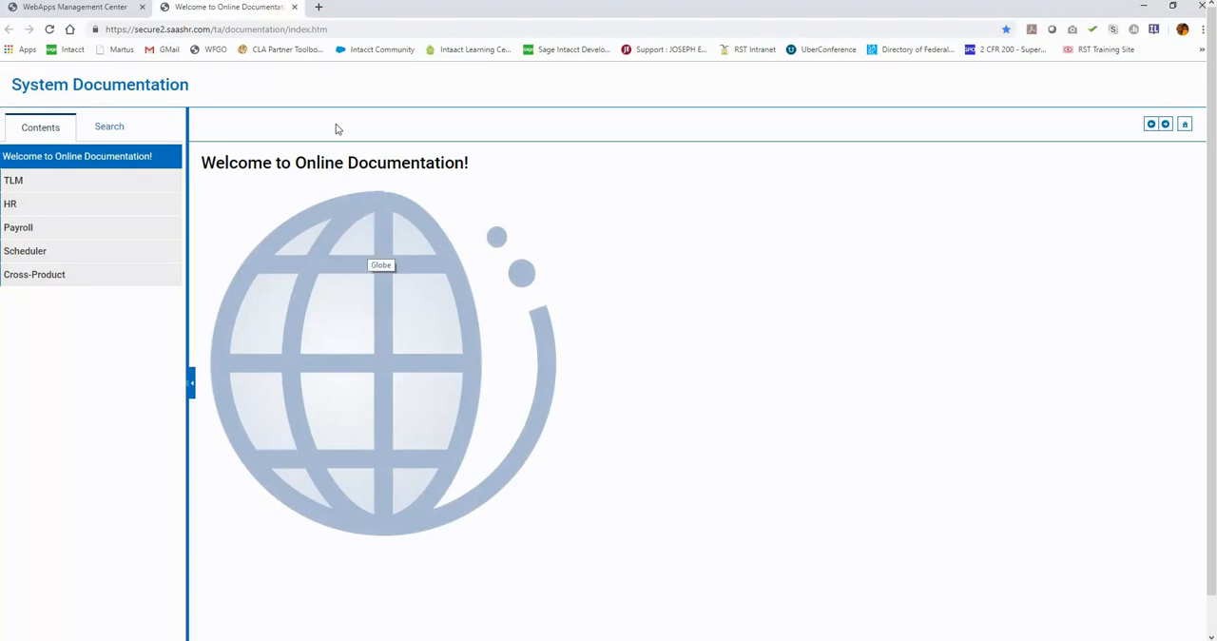
left_click(17, 180)
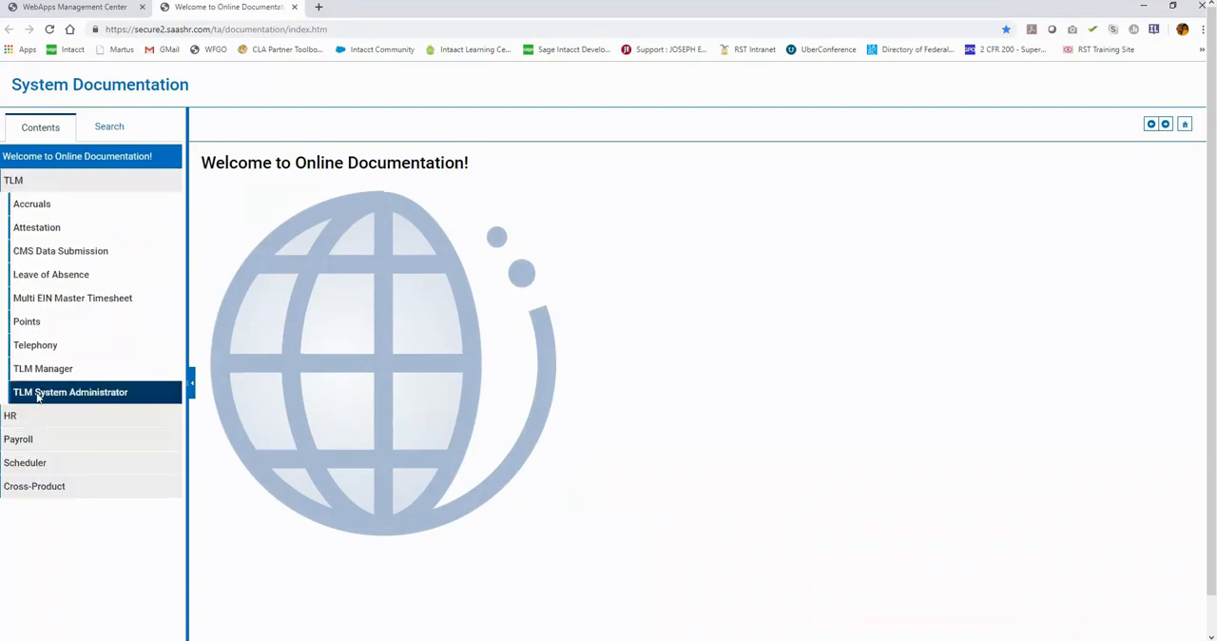
left_click(43, 189)
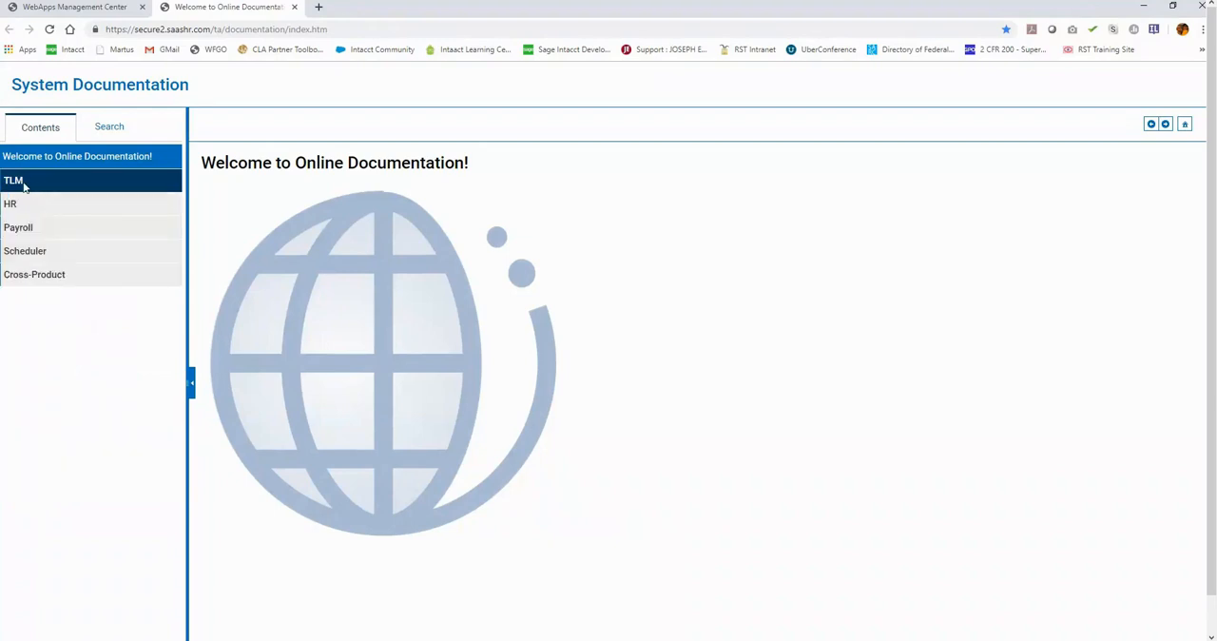
left_click(76, 230)
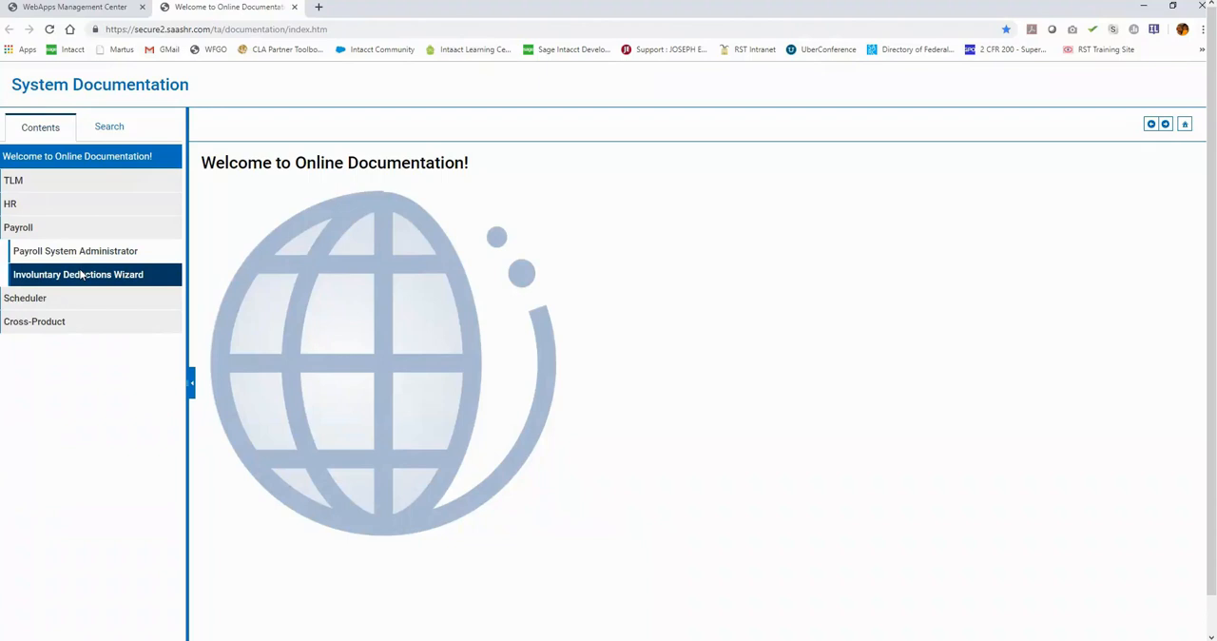
Search the online documentation for "timesheet", look through the listed topics, and close the documentation
left_click(109, 130)
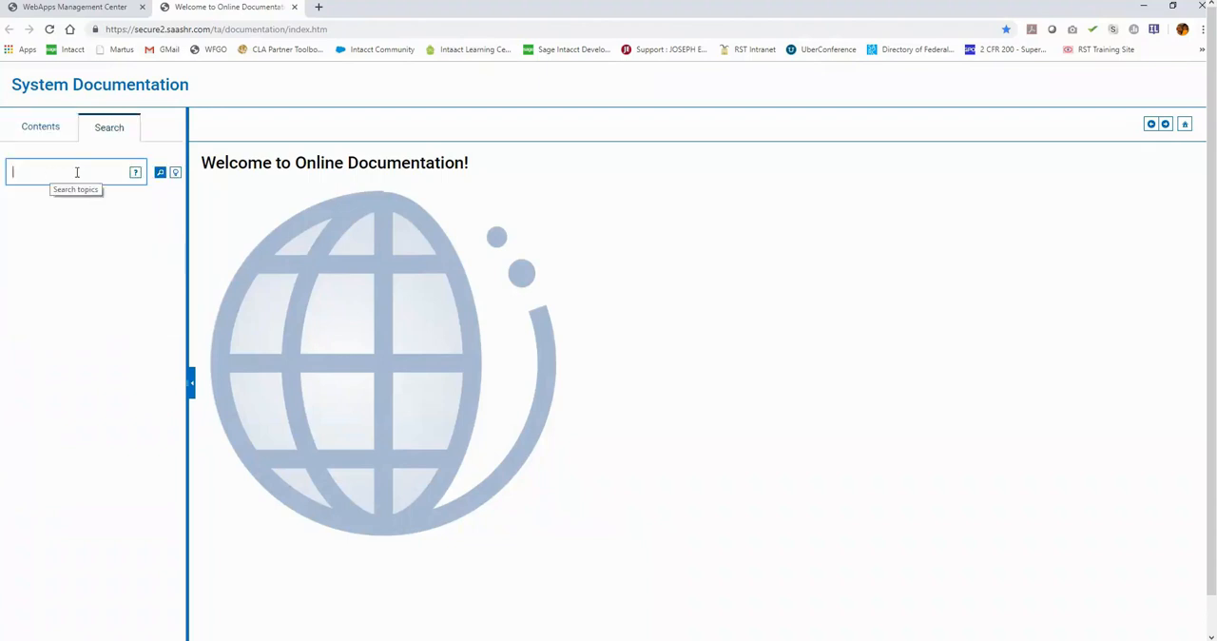
type("timesheet")
key("Return")
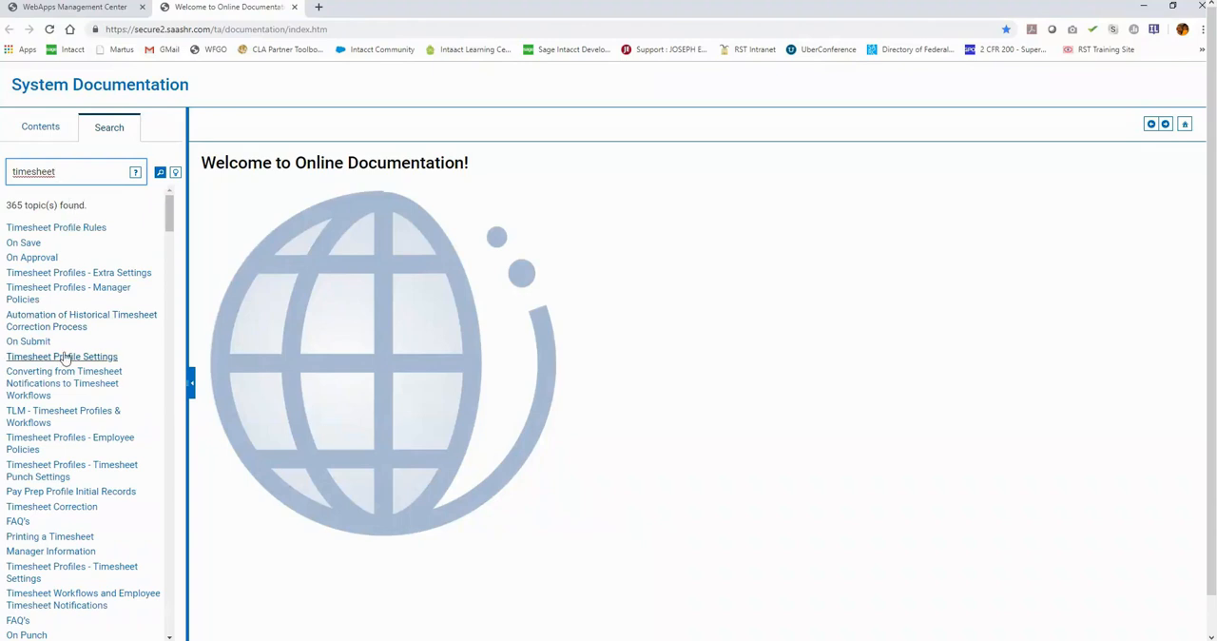
scroll(64, 358, "down", 7)
scroll(66, 356, "up", 4)
scroll(65, 358, "up", 4)
left_click_drag(6, 205, 67, 219)
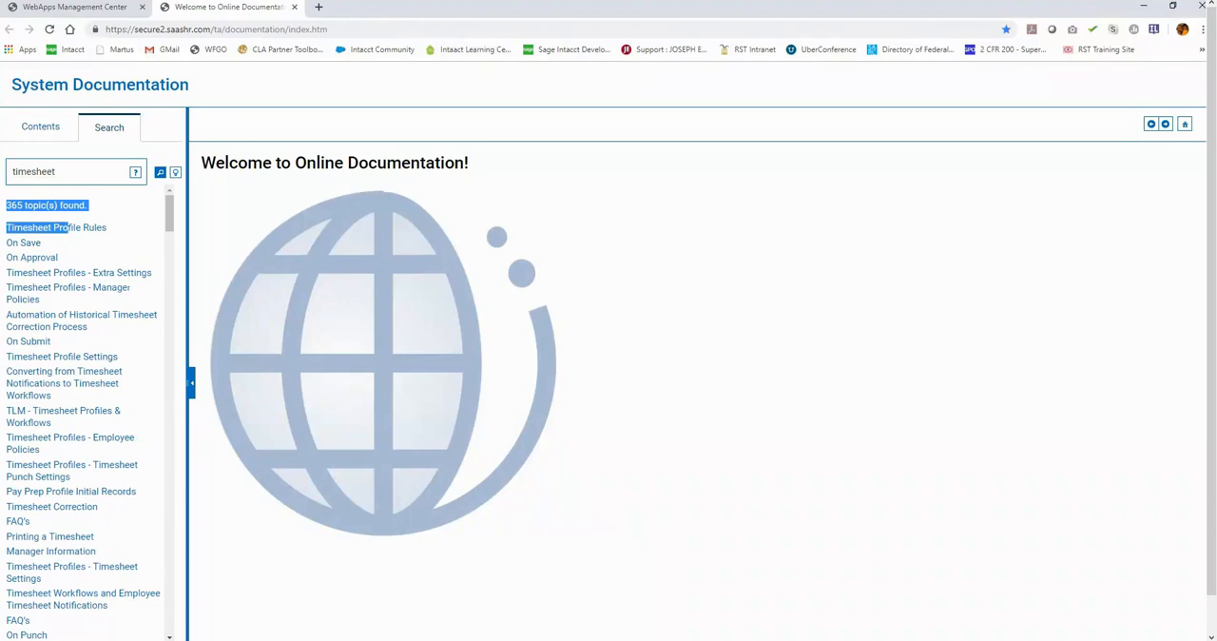
left_click(294, 8)
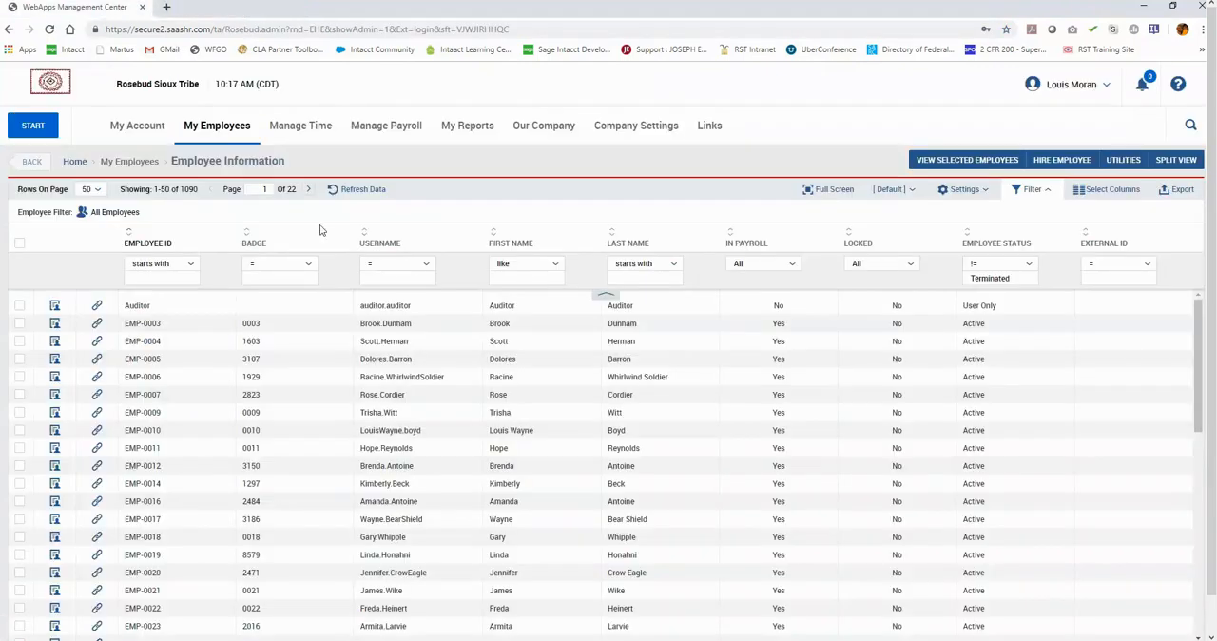
Search the system's menu items for "time" and look through the suggested menu results
left_click(1190, 130)
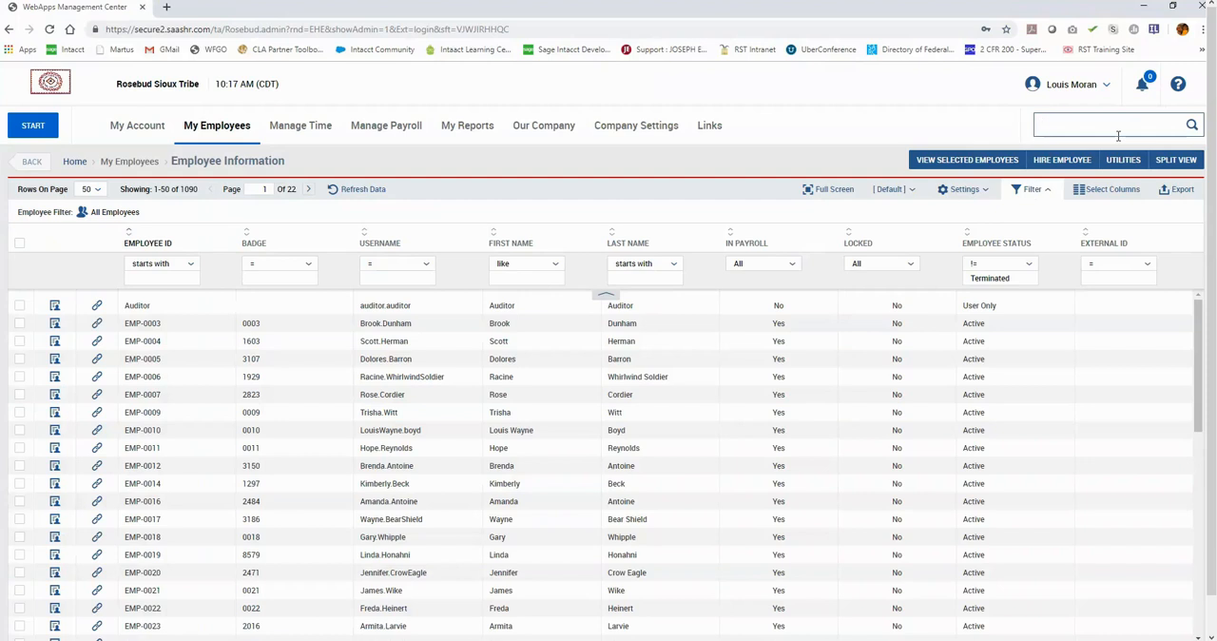
type("ti")
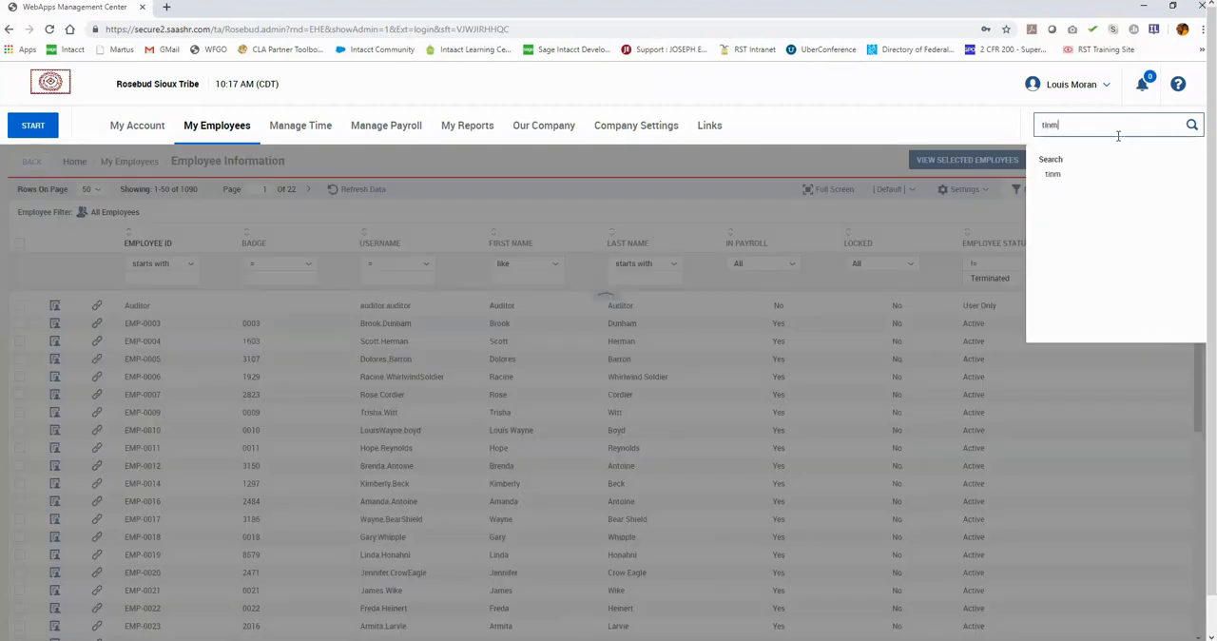
type("me")
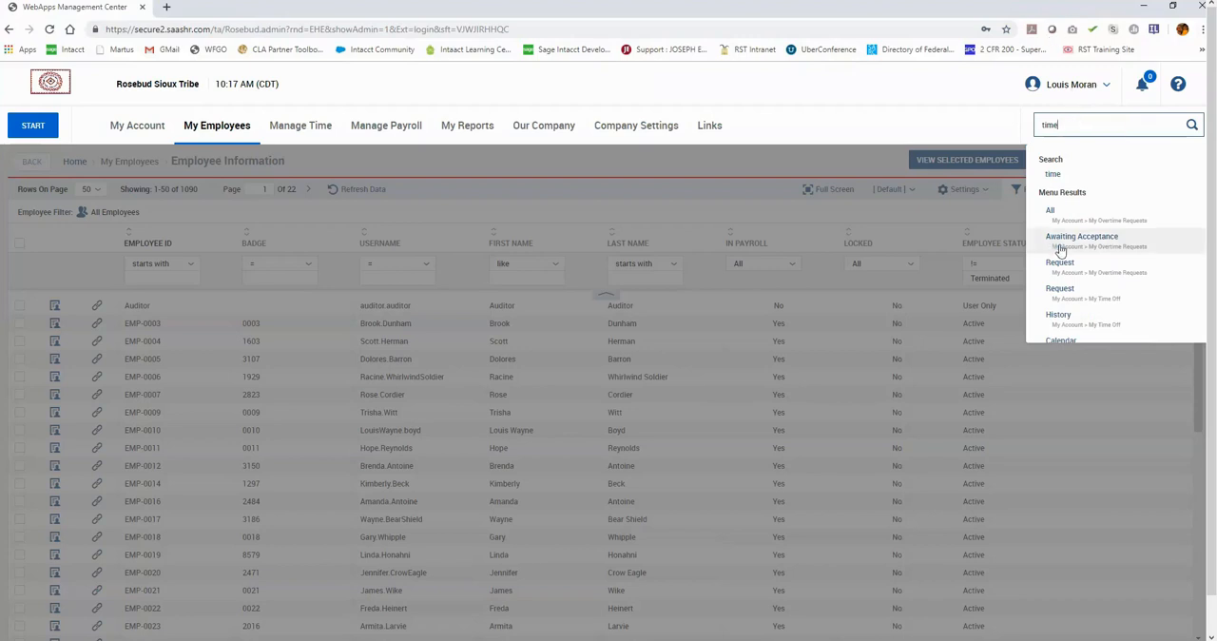
scroll(1089, 259, "down", 1)
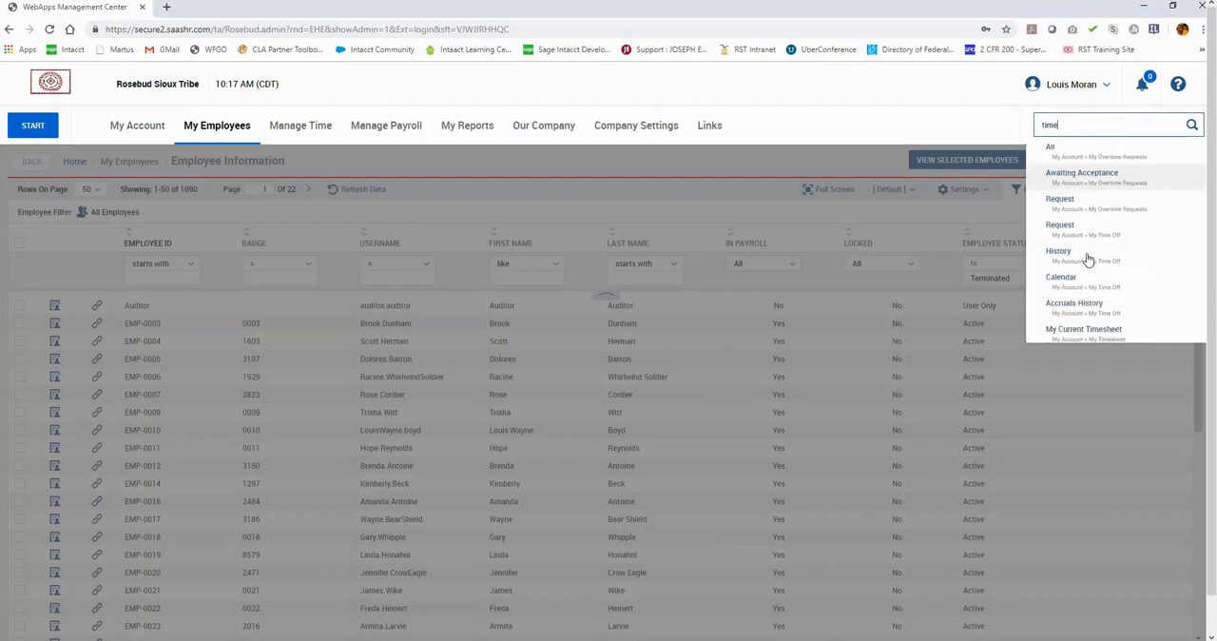
scroll(1103, 245, "up", 1)
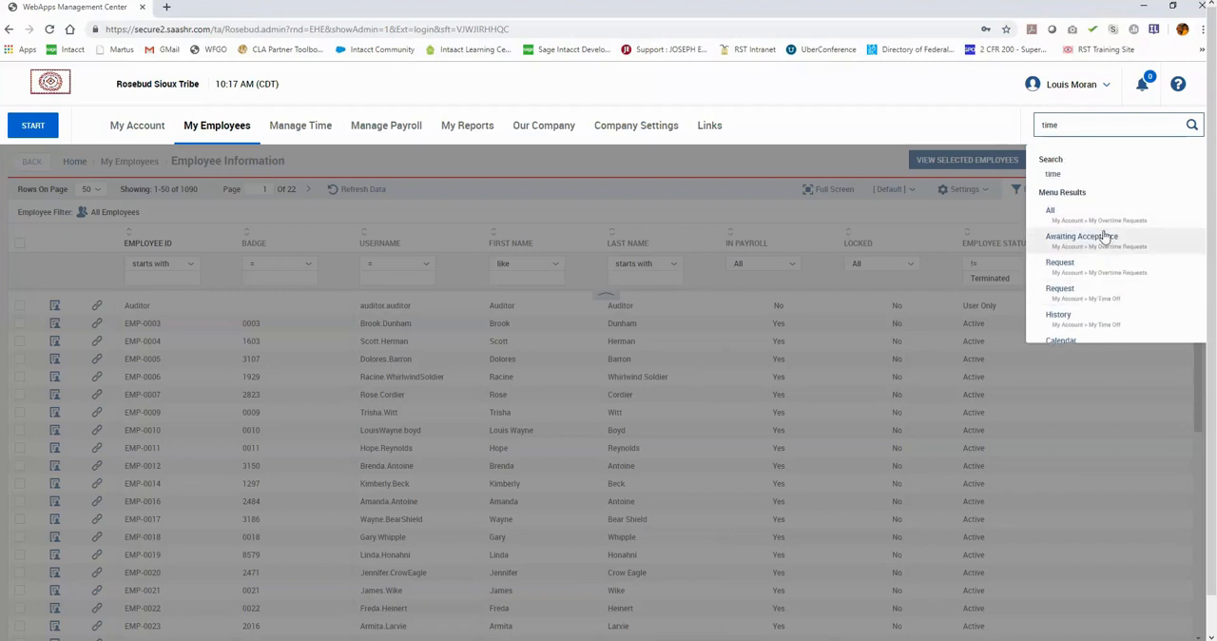
scroll(1105, 243, "down", 2)
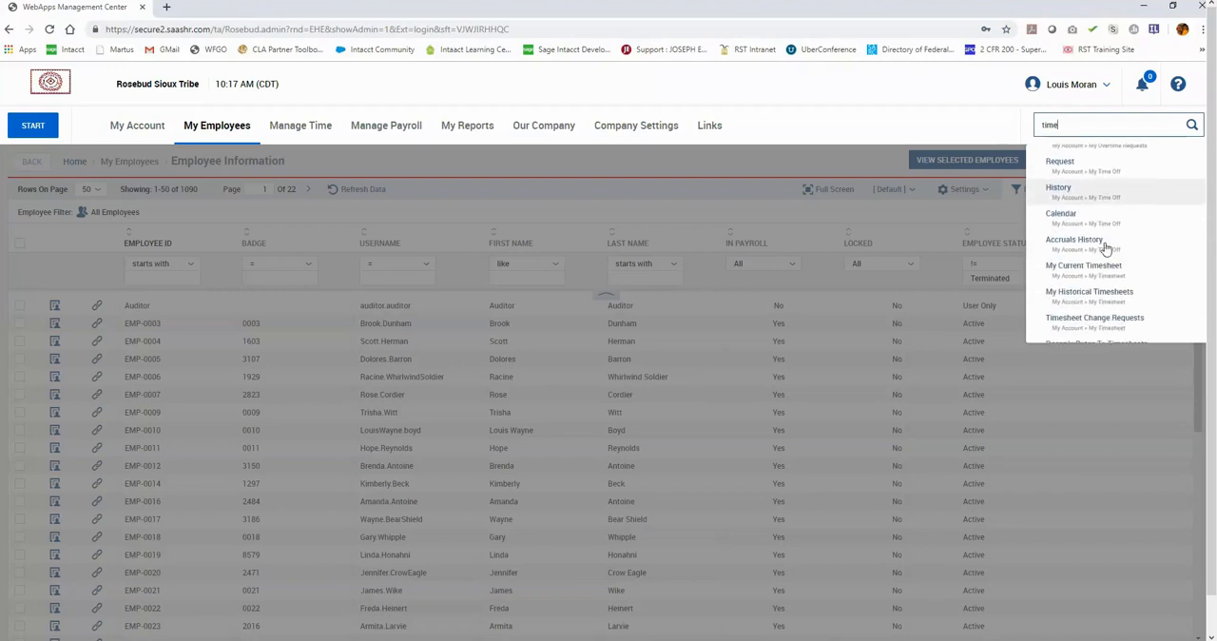
scroll(1111, 261, "down", 1)
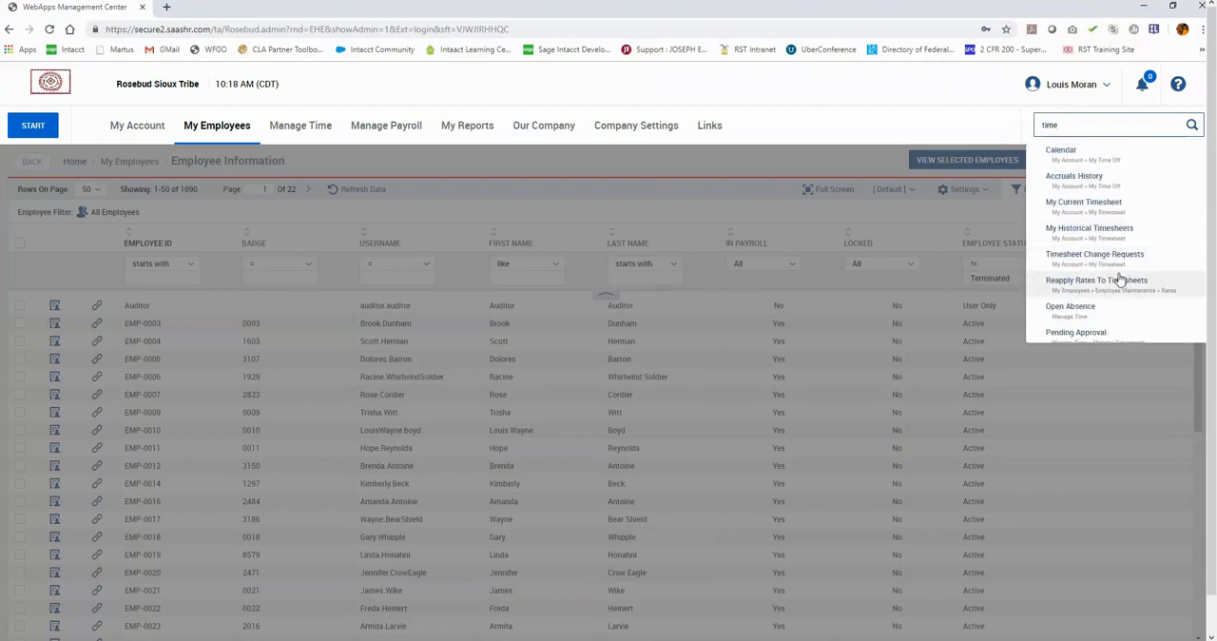
scroll(1120, 278, "down", 3)
scroll(1119, 278, "down", 3)
Narrow the menu search to "timeshee", review the suggestions, and clear and close the search
type("shee")
scroll(1093, 225, "up", 5)
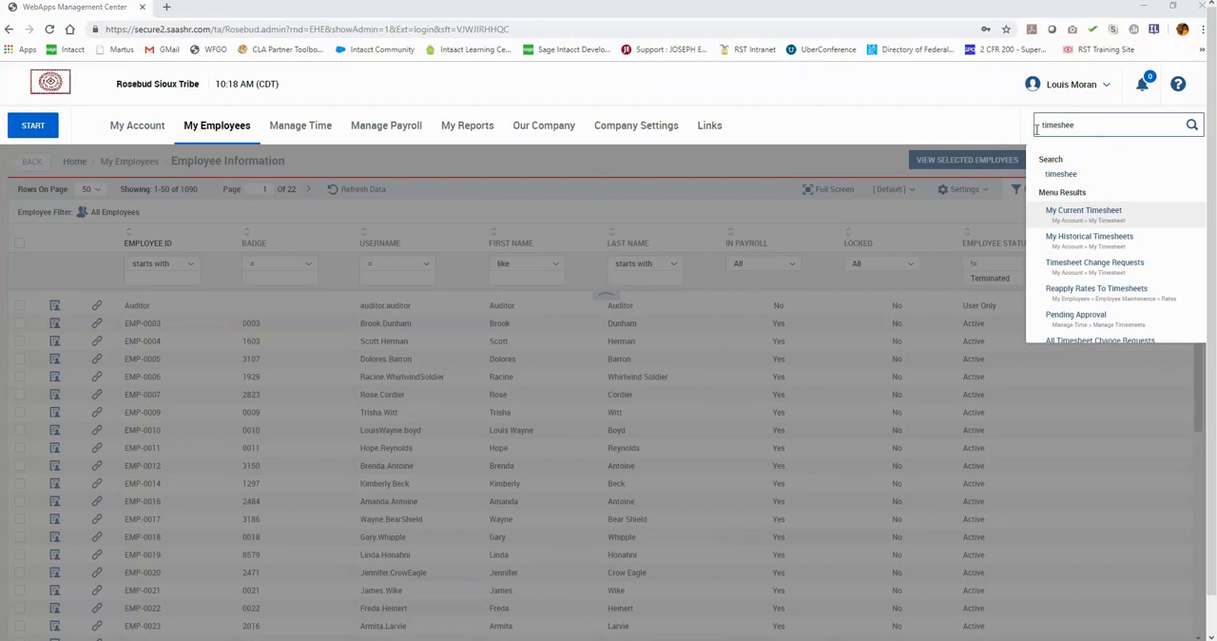
left_click(1083, 126)
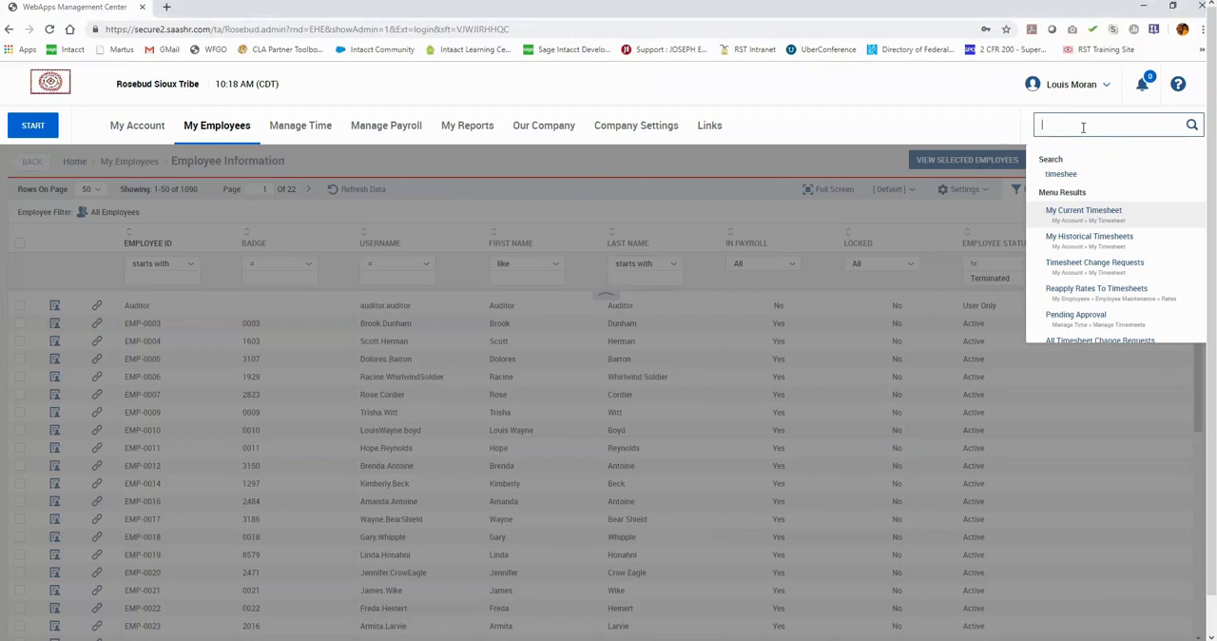
left_click(993, 122)
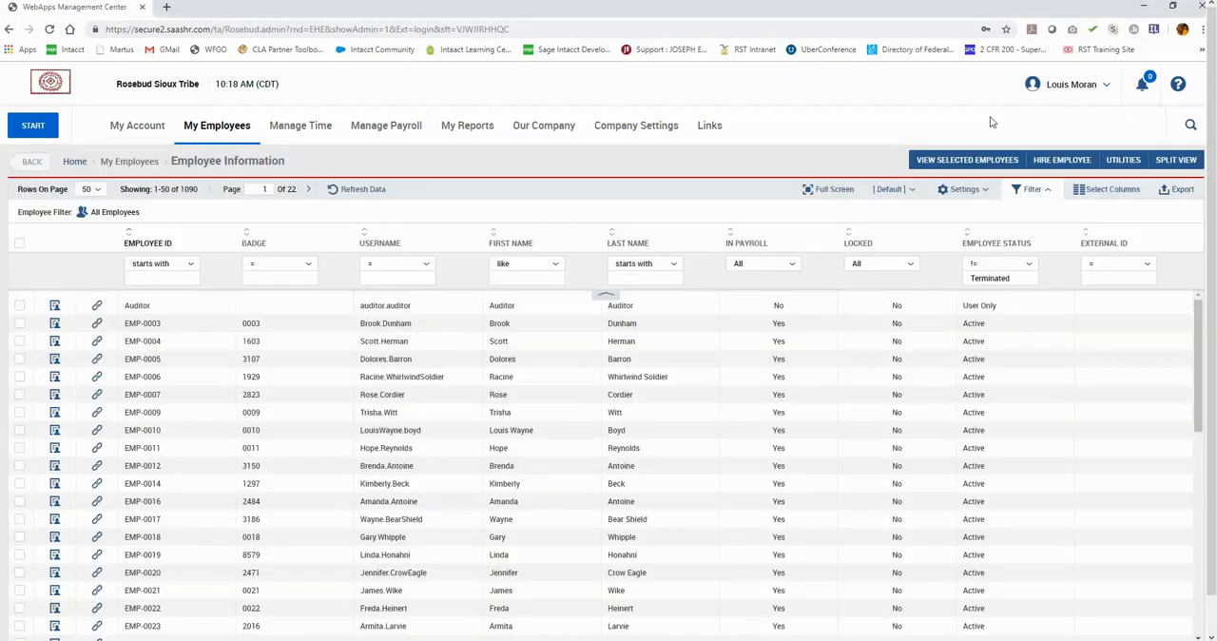
Search for current timesheets with "#" followed by the employee's first name, review the suggestions, and close the search
left_click(1190, 126)
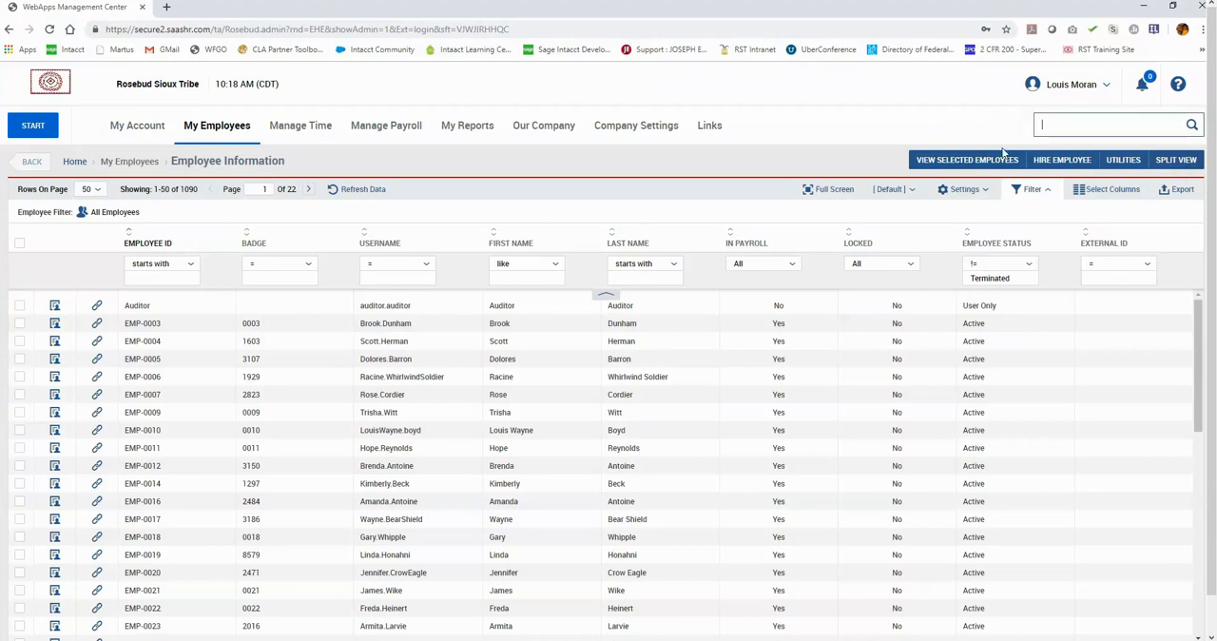
type("#")
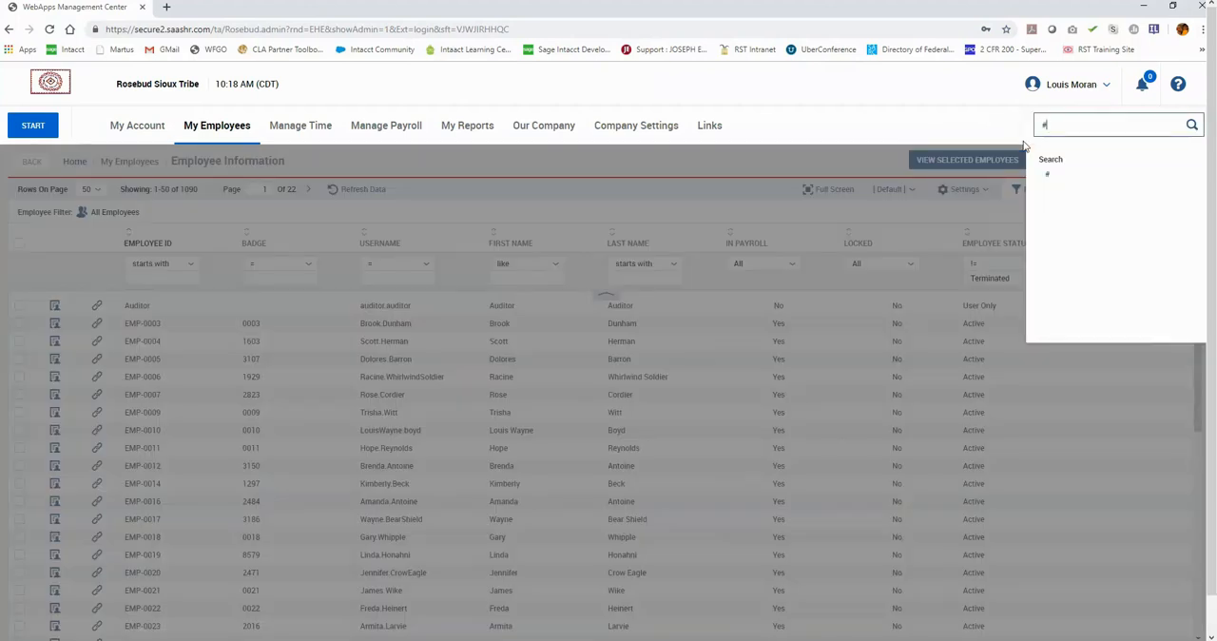
type("louis m")
key("BackSpace")
key("BackSpace")
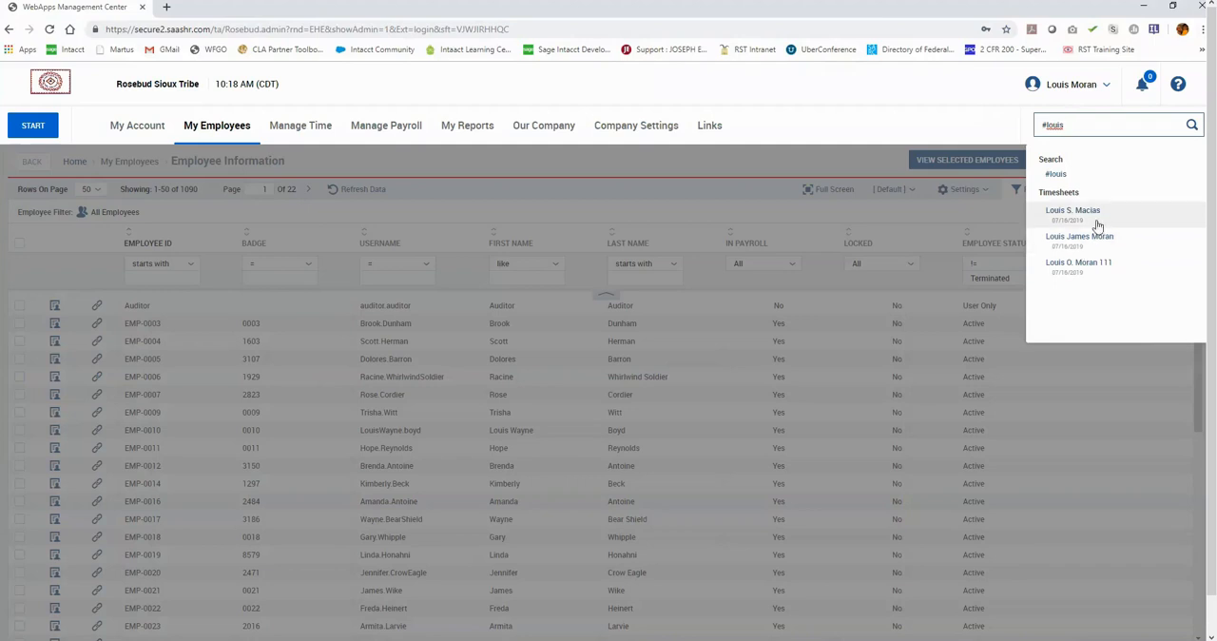
left_click(1014, 123)
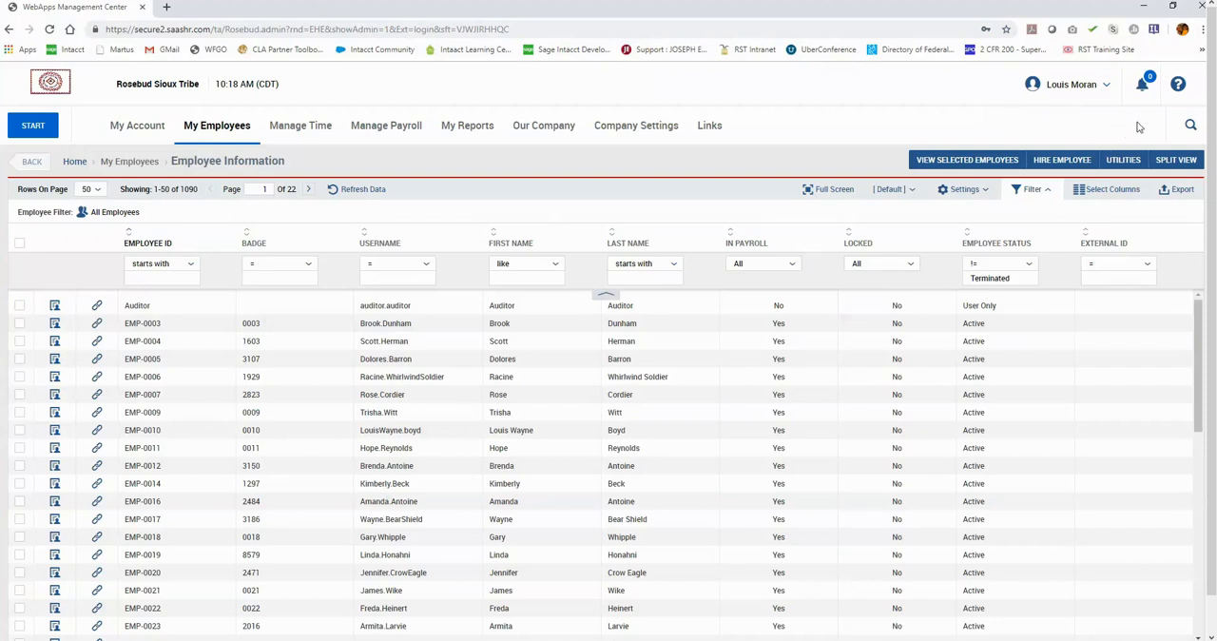
Search for timesheets dated 11/7/2018 using the start of the employee's first name, and open the second suggested timesheet
left_click(1191, 125)
type("1")
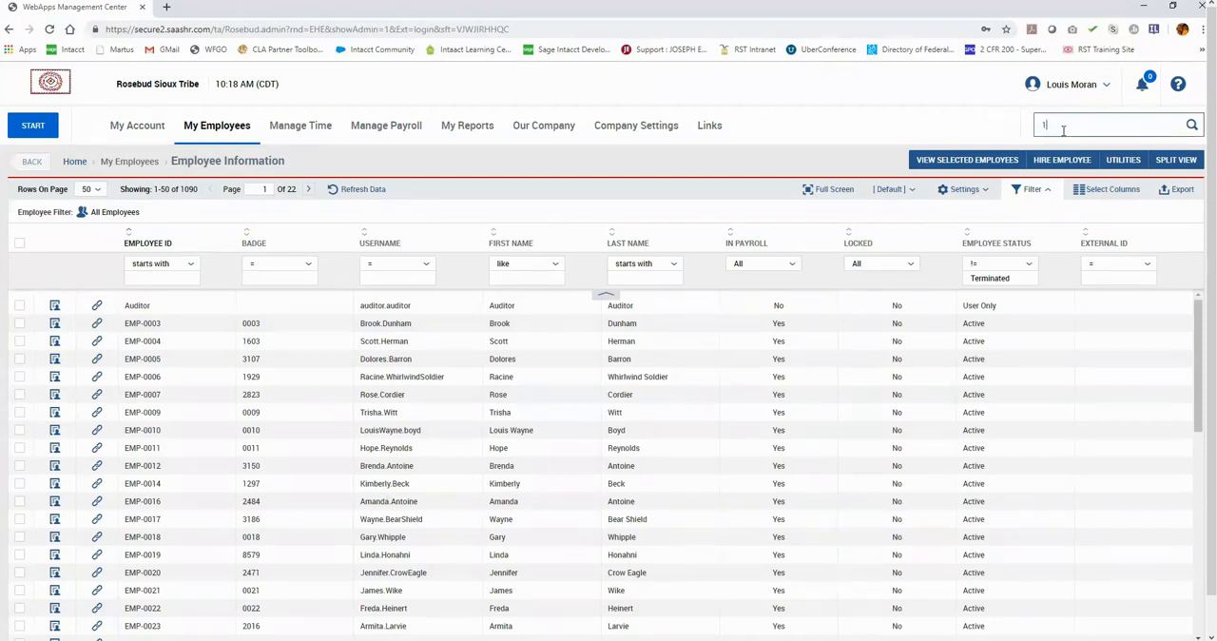
type("1/7/20")
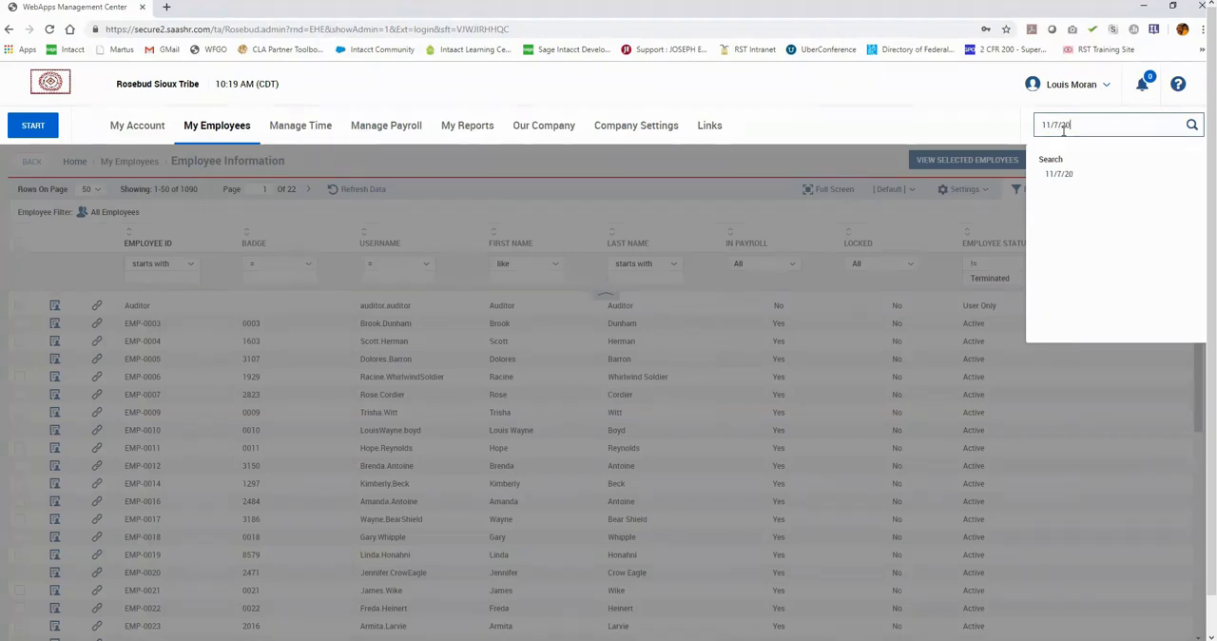
type("18 loui")
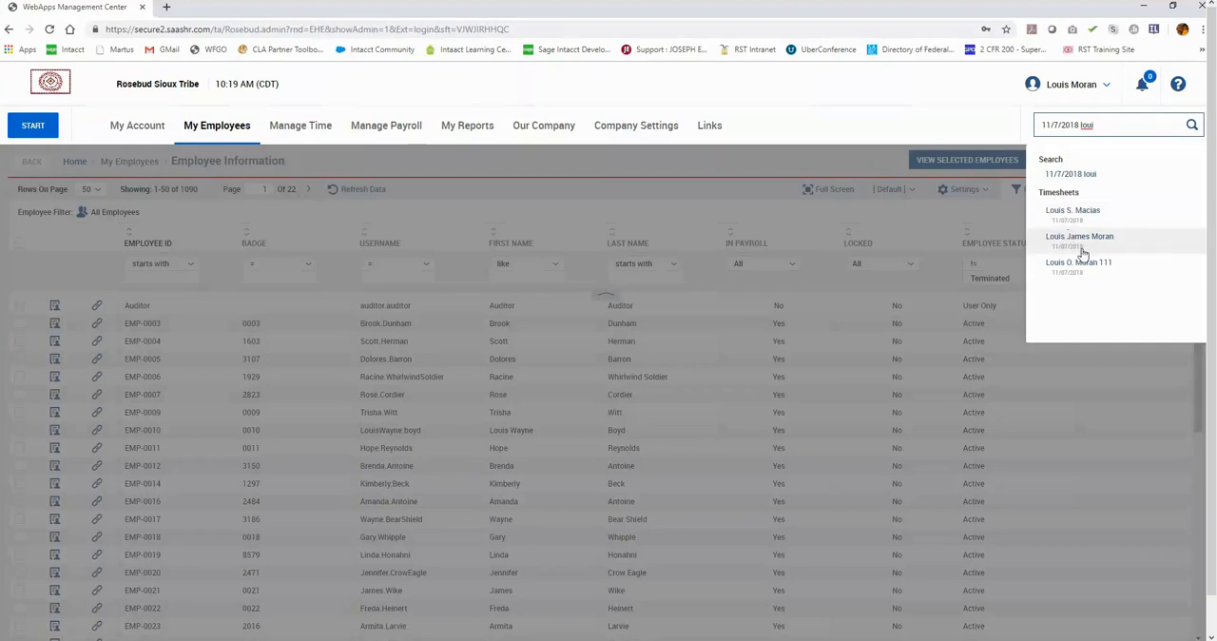
left_click(1081, 239)
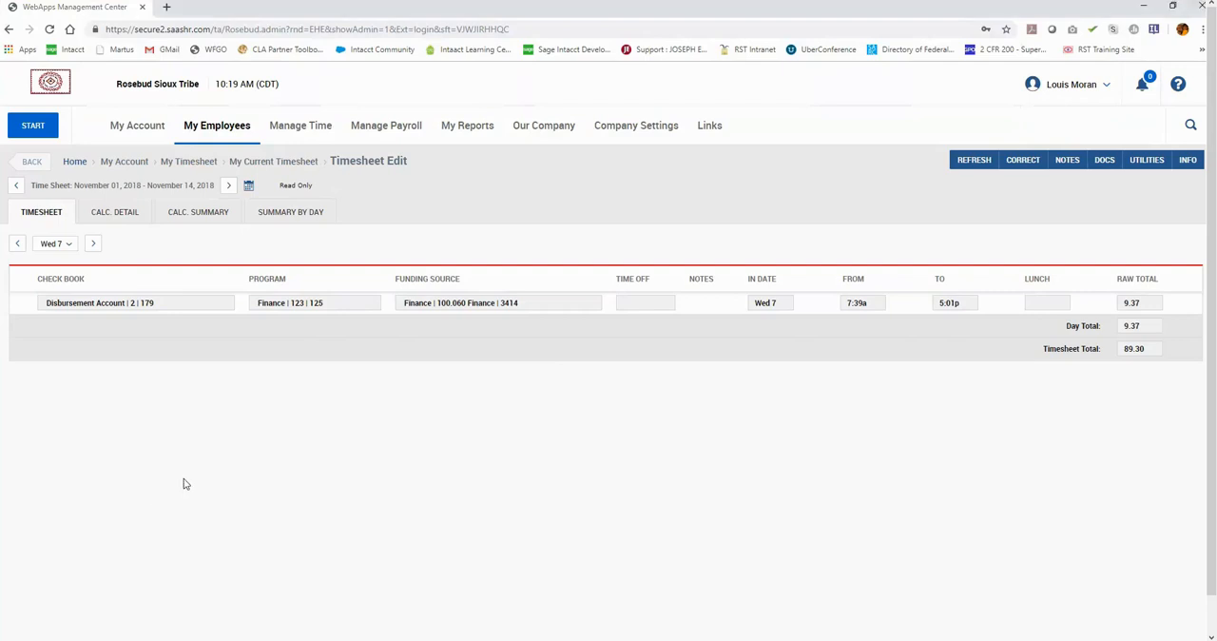
Return to the home dashboard and log out of the current account
left_click(77, 166)
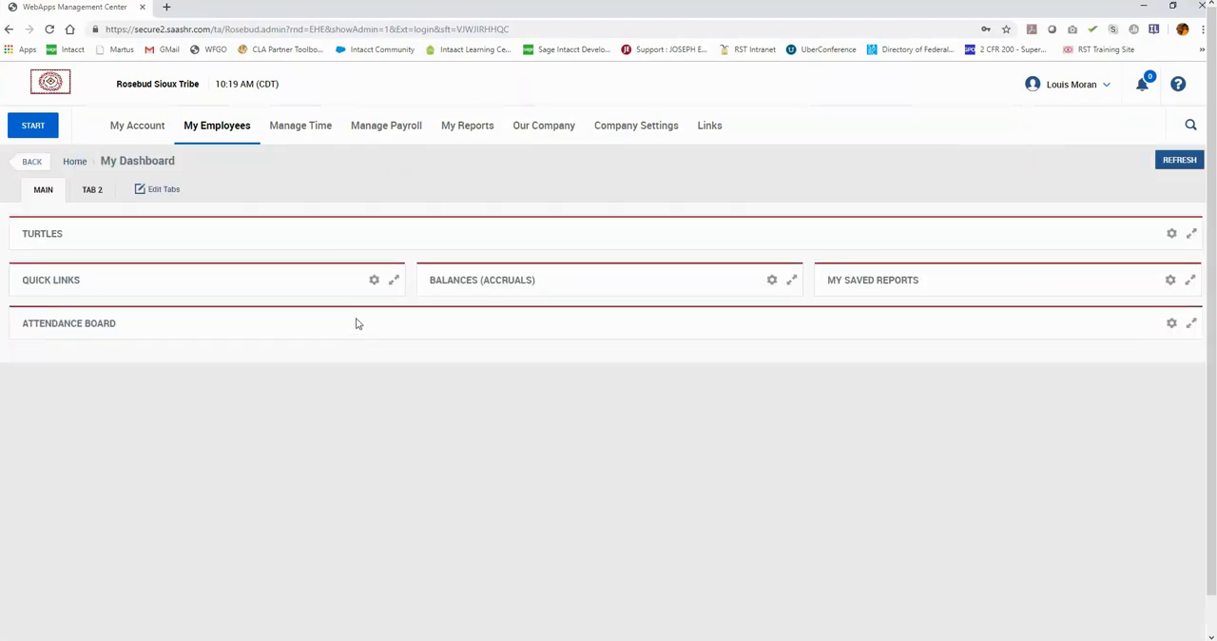
left_click(1074, 86)
left_click(1043, 117)
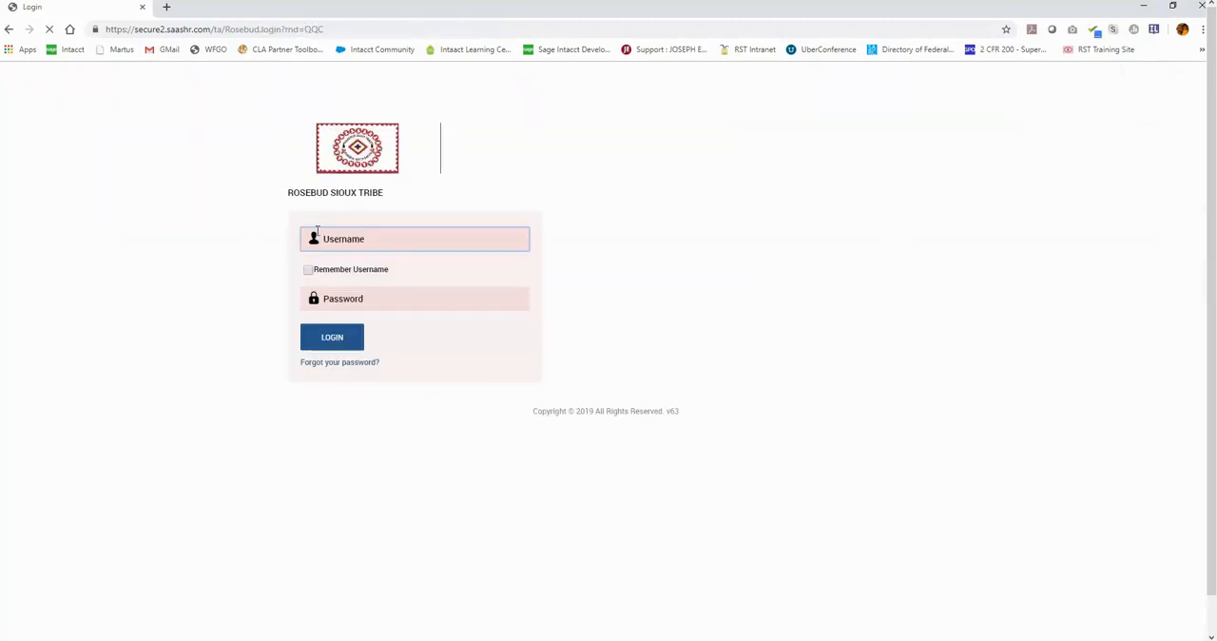
Log in to the director test account with its username and password
type("test director")
key("Tab")
type("********")
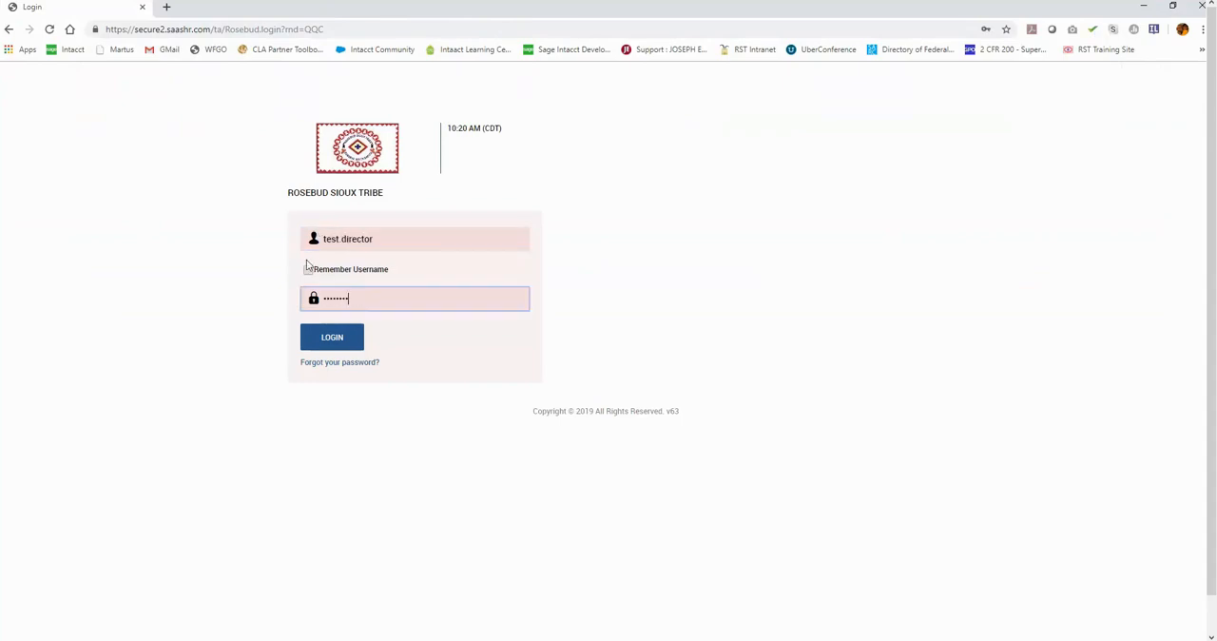
left_click(329, 340)
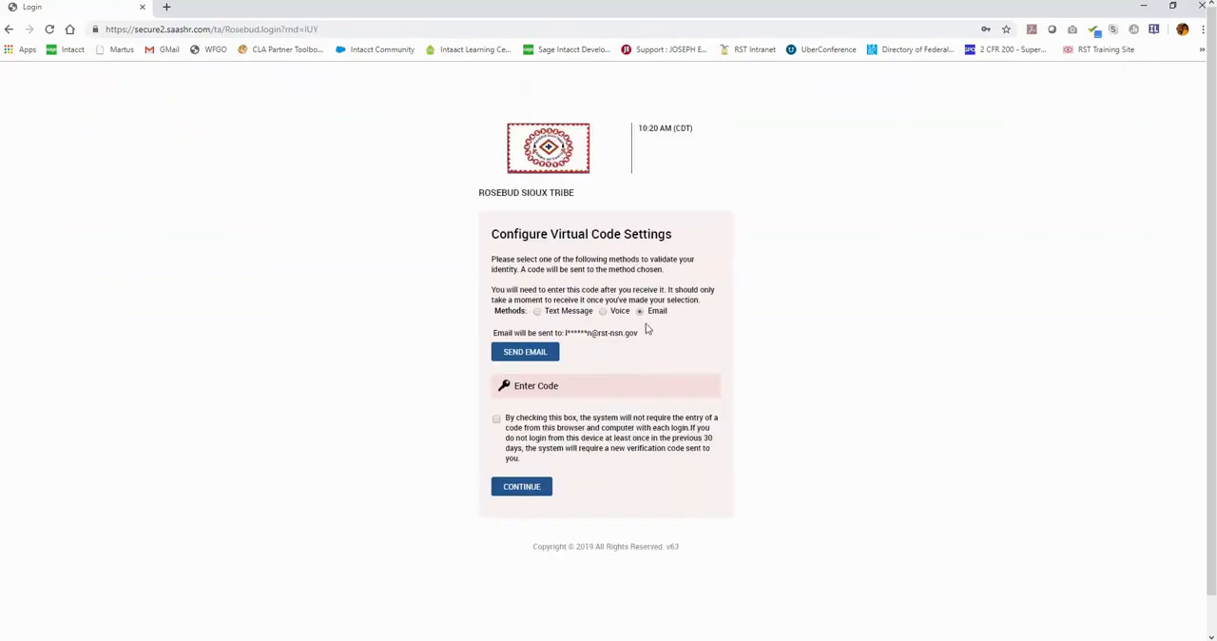
Request a verification code by email, enter the received code, and continue to the dashboard
left_click(534, 351)
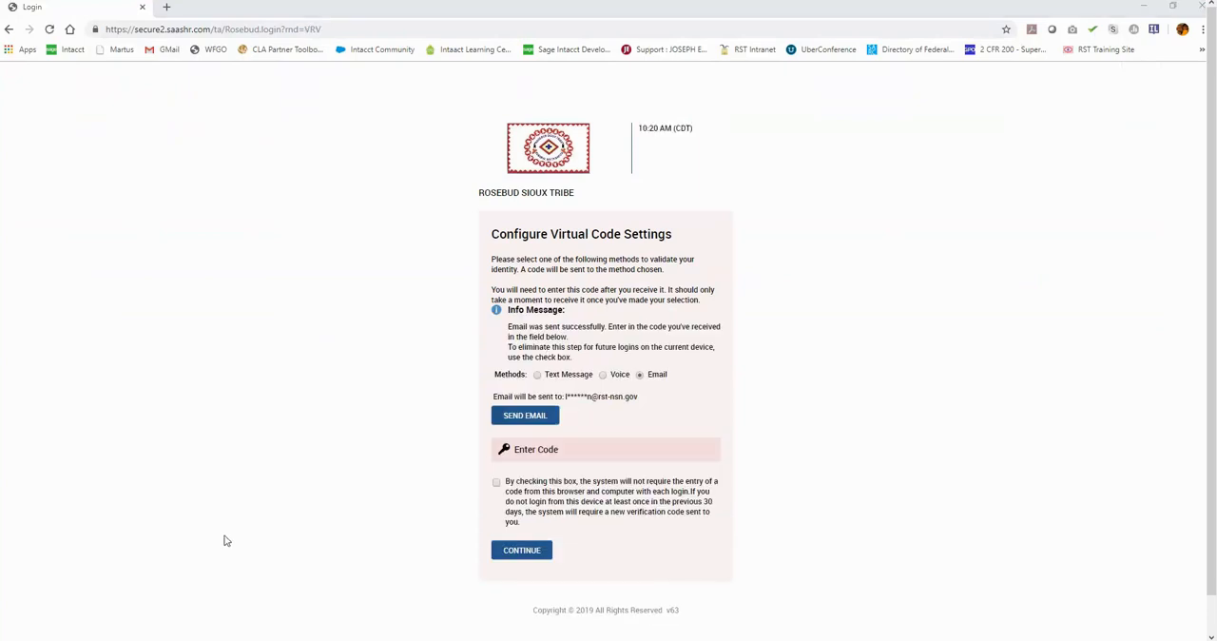
left_click(521, 450)
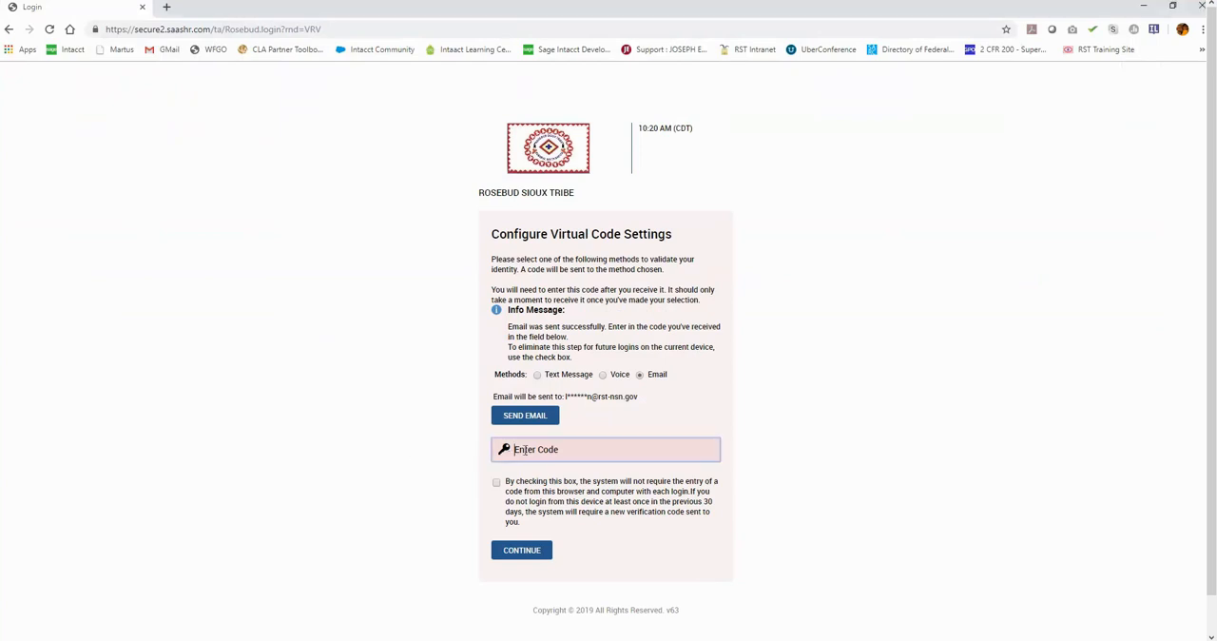
left_click(523, 556)
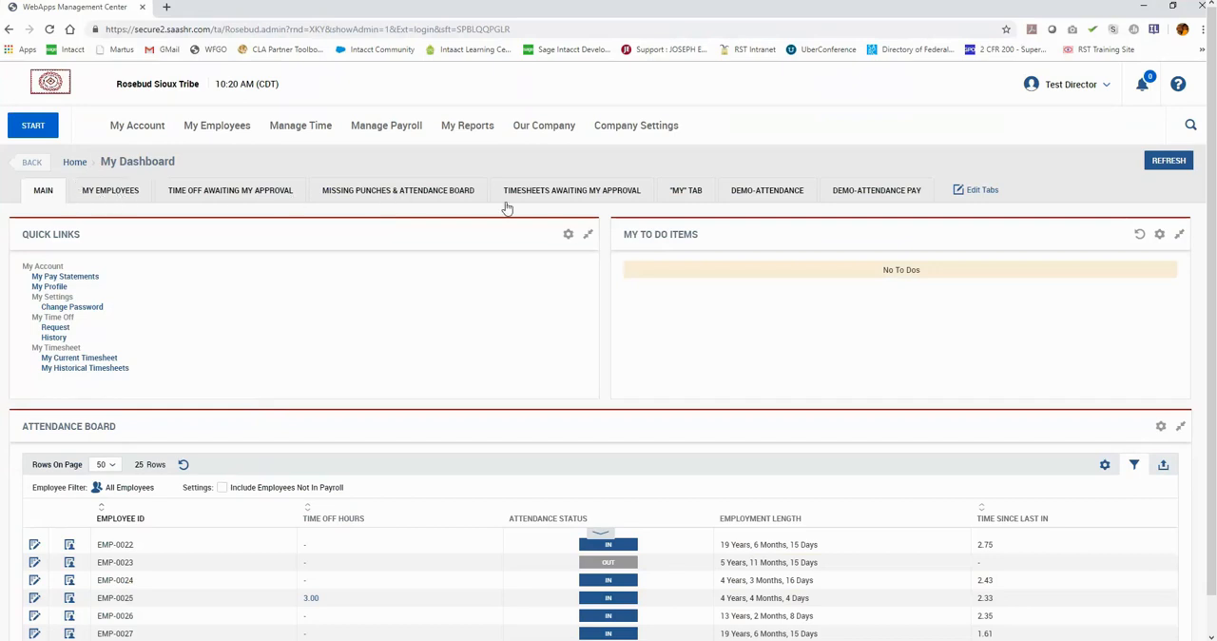
View the dashboard's employee list, time off awaiting approval, and missing punches with the attendance board
left_click(121, 197)
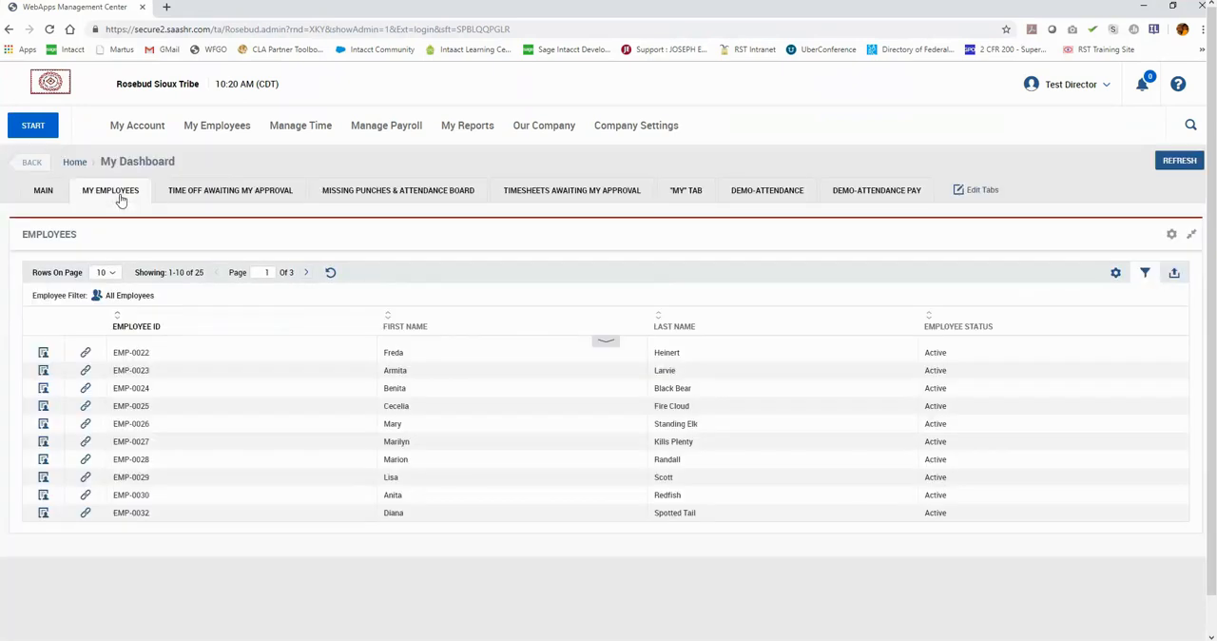
left_click(240, 194)
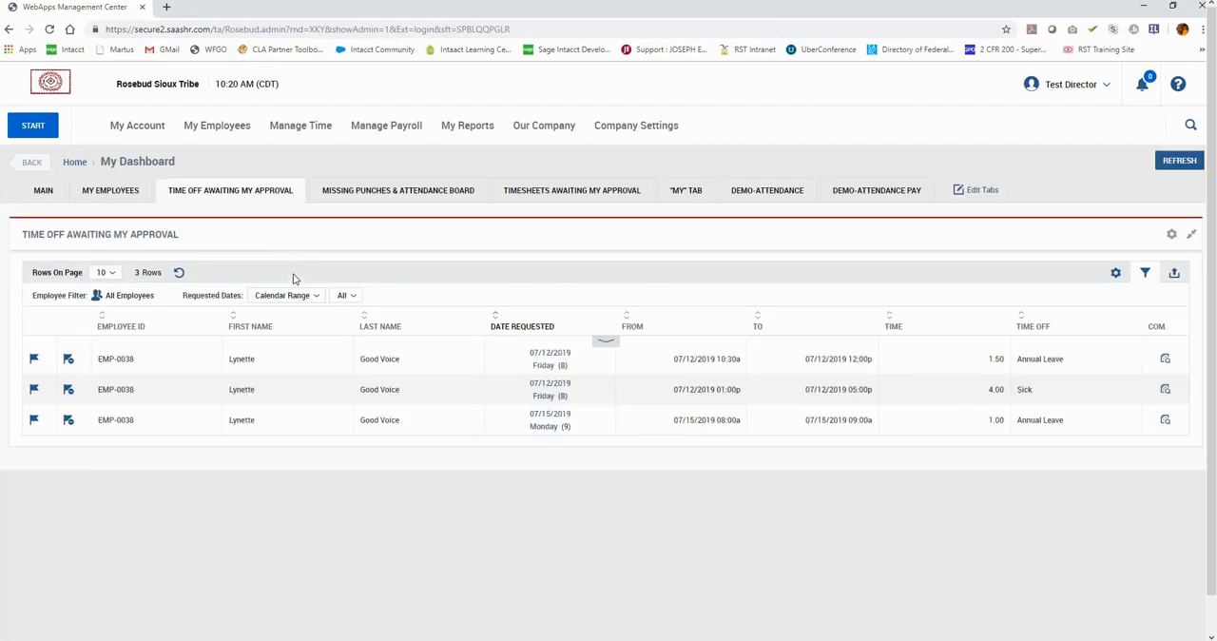
left_click(412, 193)
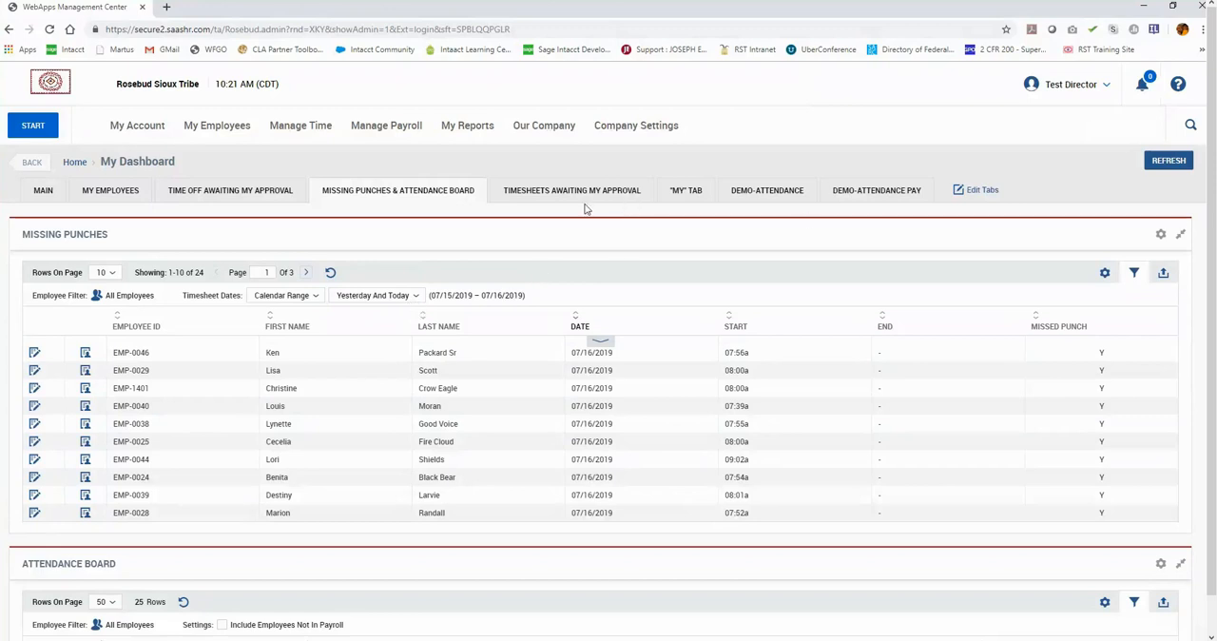
Return to the main dashboard view and examine the Attendance Board's employee rows
left_click(43, 190)
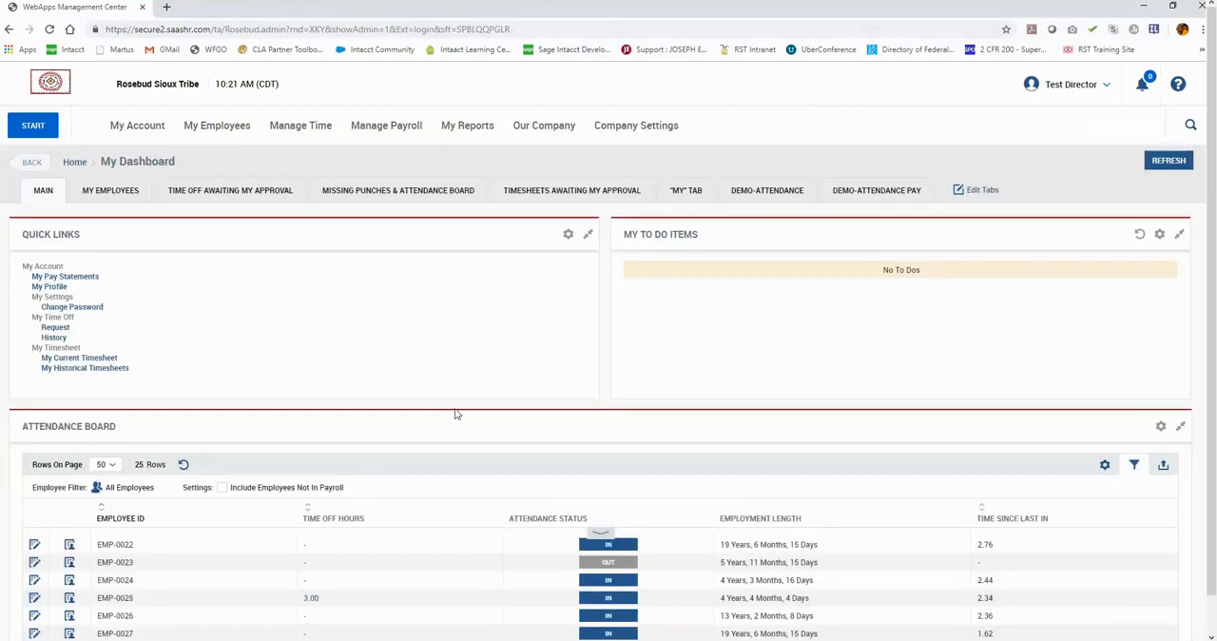
scroll(455, 414, "down", 3)
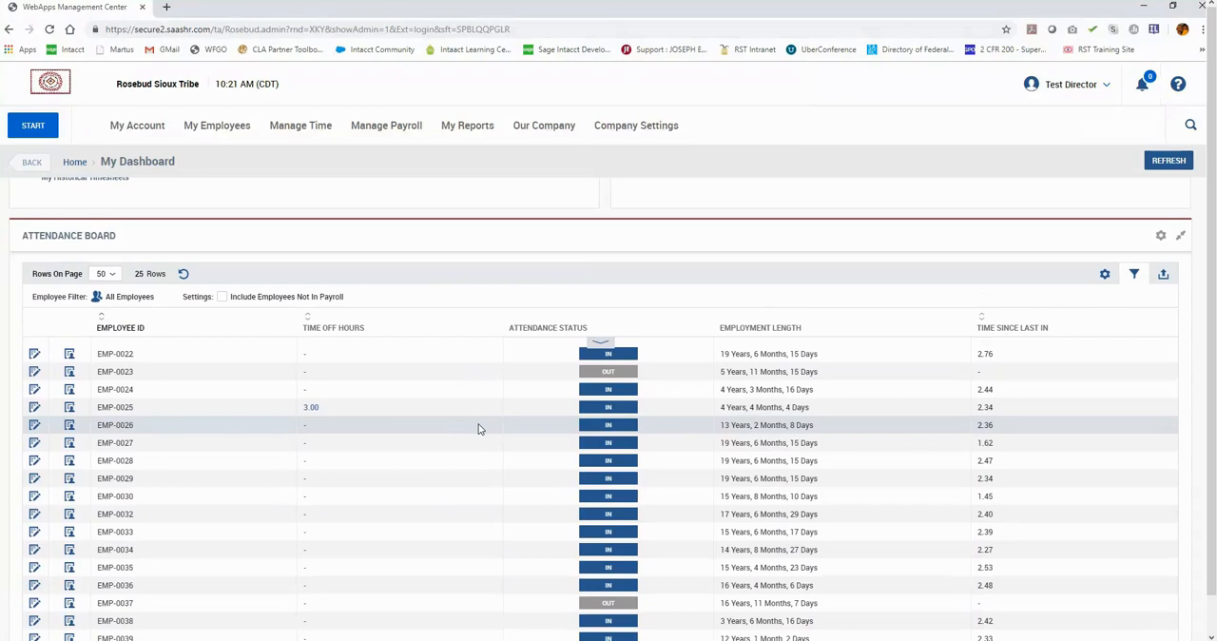
scroll(485, 431, "down", 1)
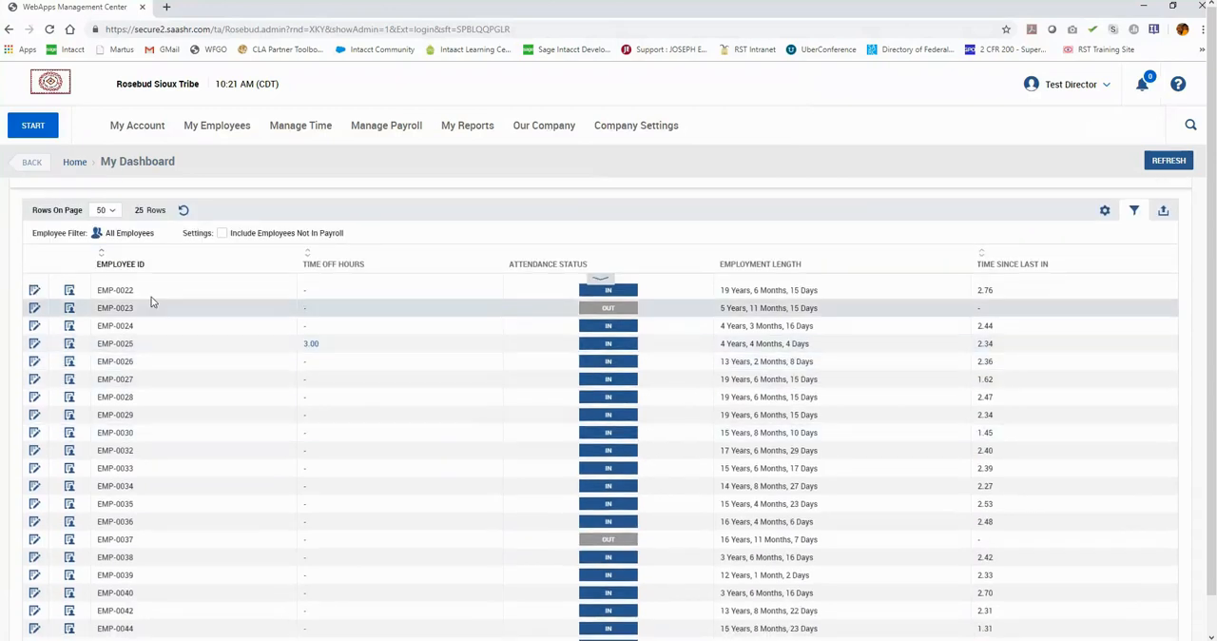
Read the Attendance Board list from the EMP-0022 row to its end and return to the dashboard's beginning
left_click_drag(135, 290, 98, 290)
scroll(492, 467, "down", 2)
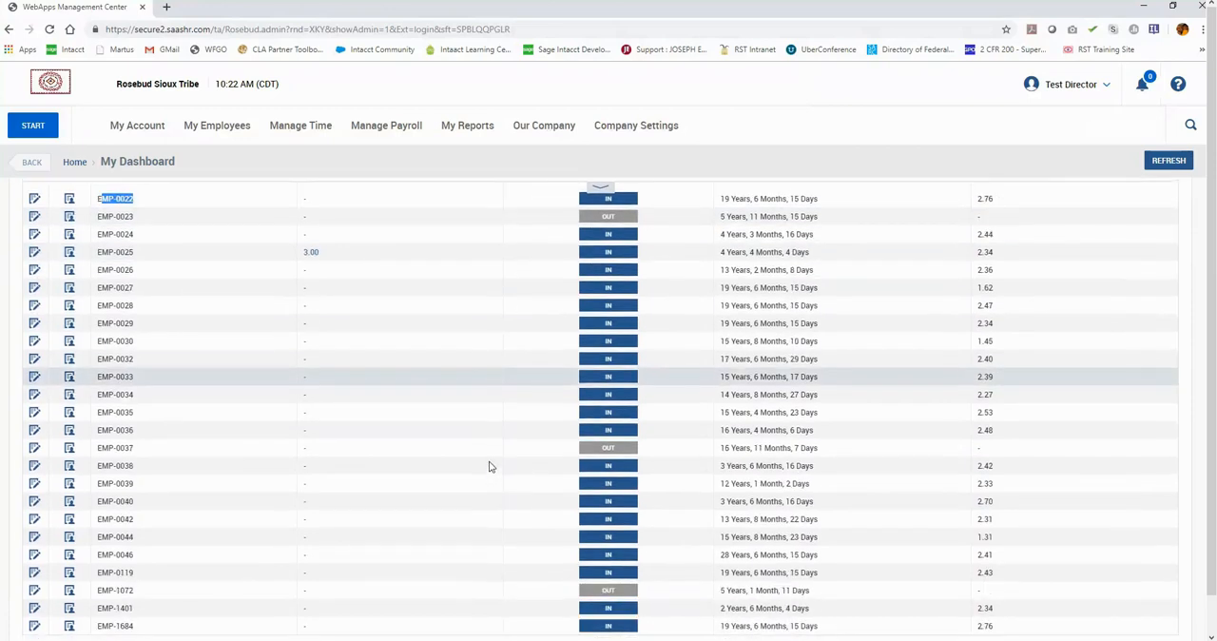
scroll(492, 467, "up", 6)
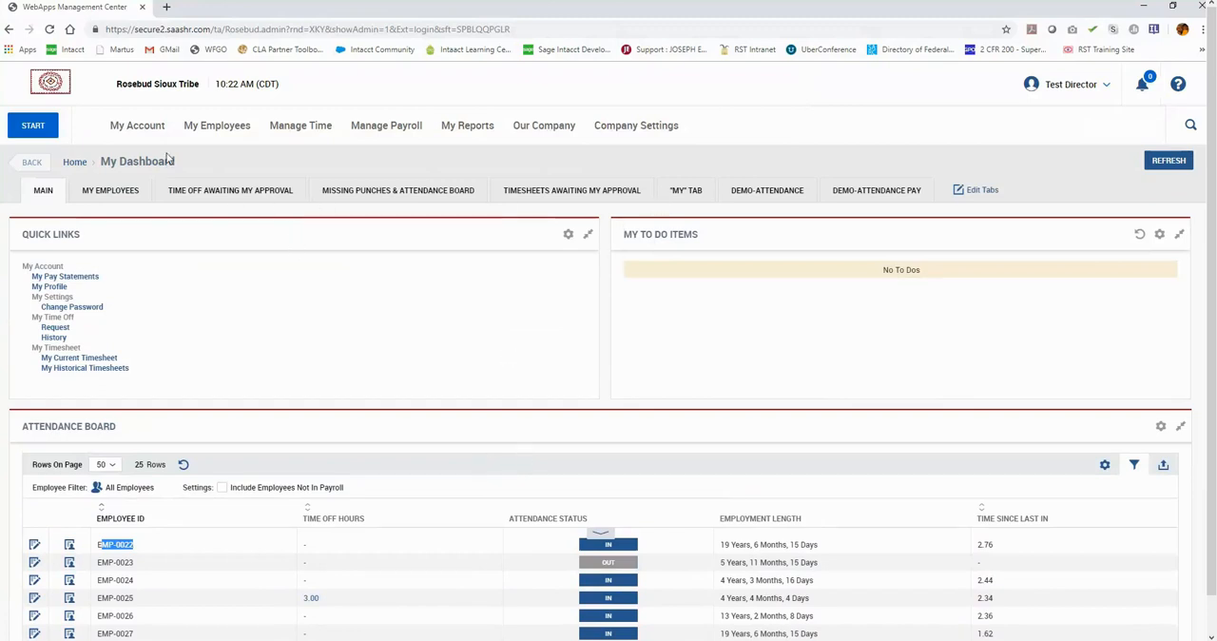
Add a new dashboard tab with the Attendance Board window in its Top area and save the tabs configuration
left_click(979, 195)
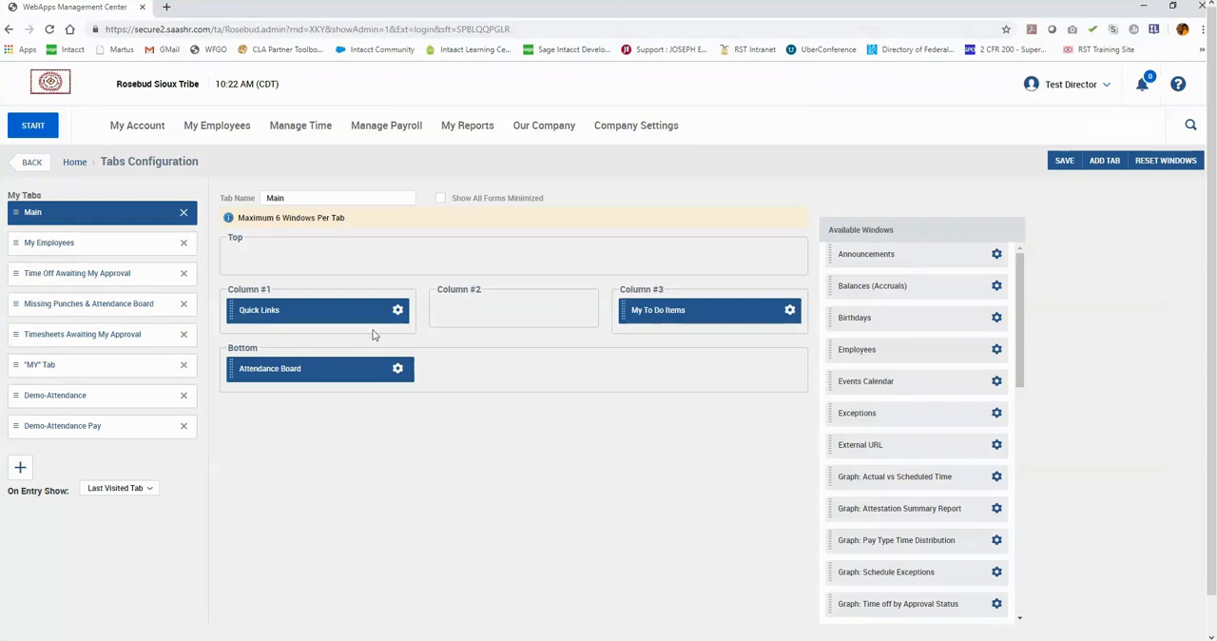
left_click(1104, 161)
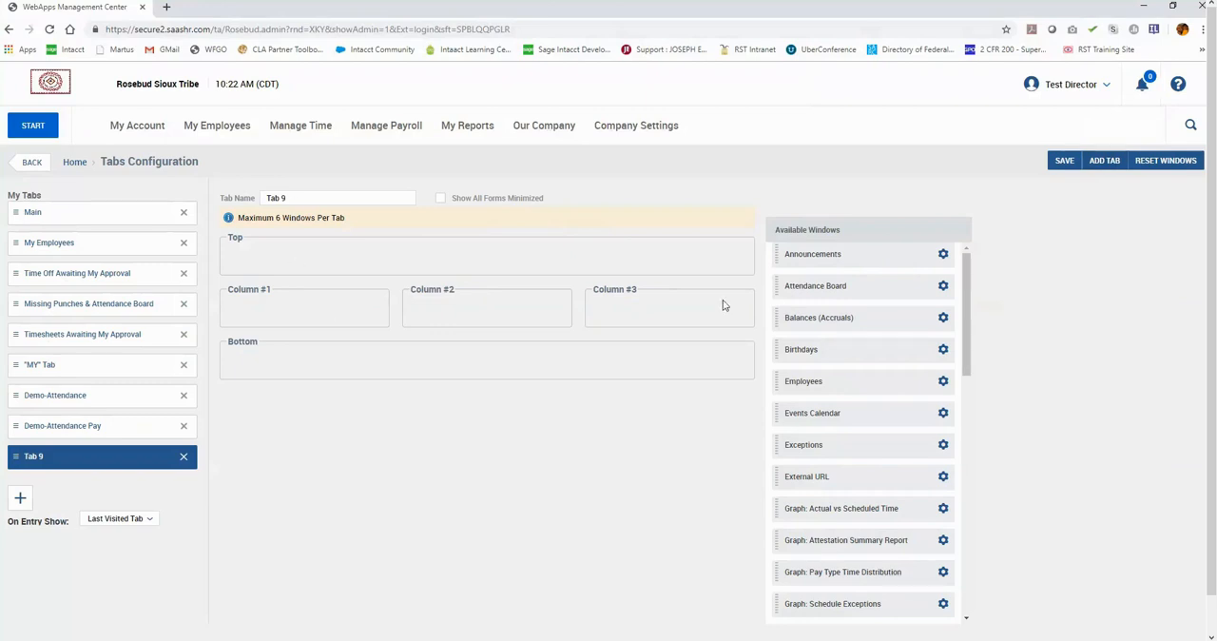
mouse_move(966, 268)
left_mouse_down()
mouse_move(947, 518)
mouse_move(943, 405)
mouse_move(964, 248)
left_mouse_up()
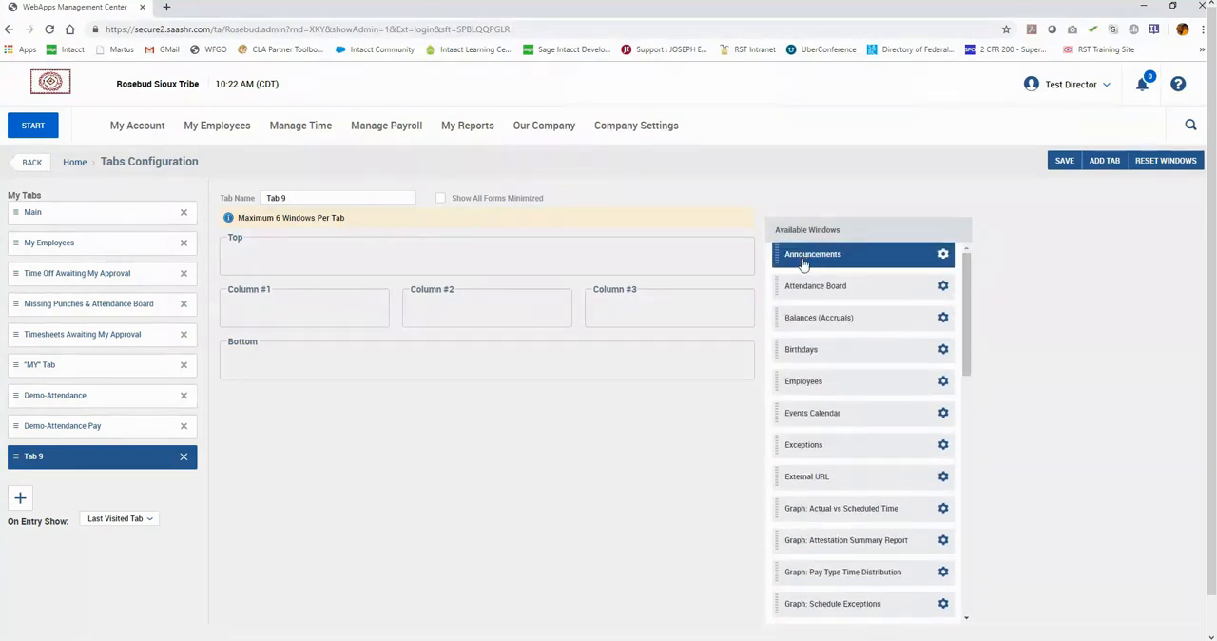
left_click_drag(846, 297, 479, 283)
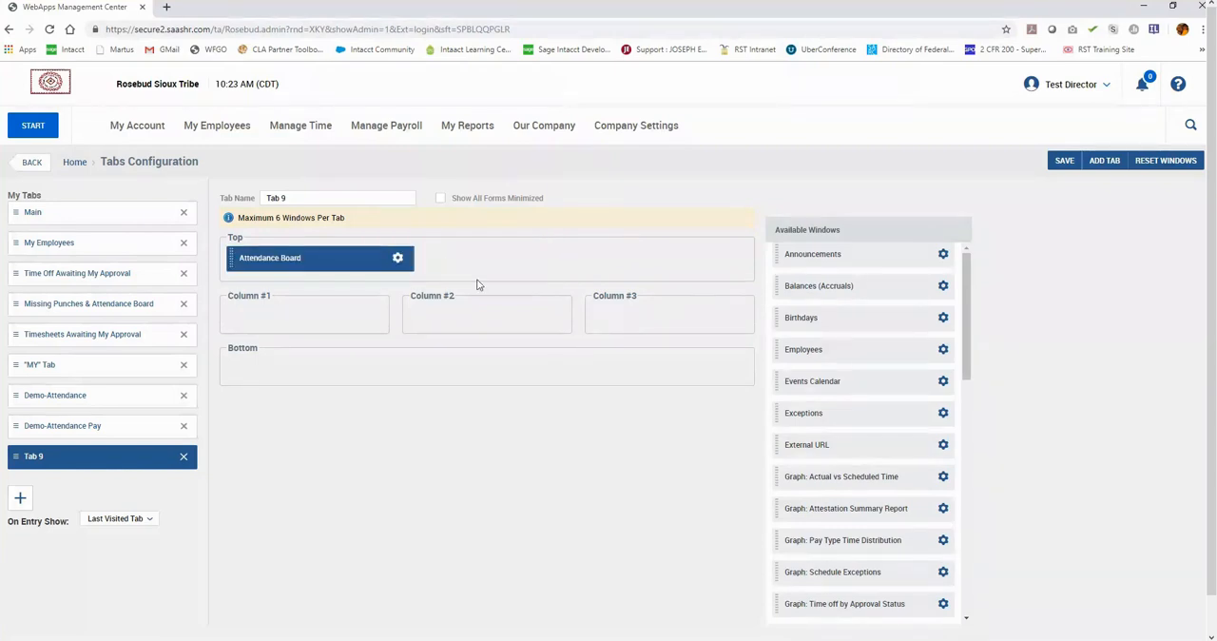
left_click(301, 197)
left_click(1065, 166)
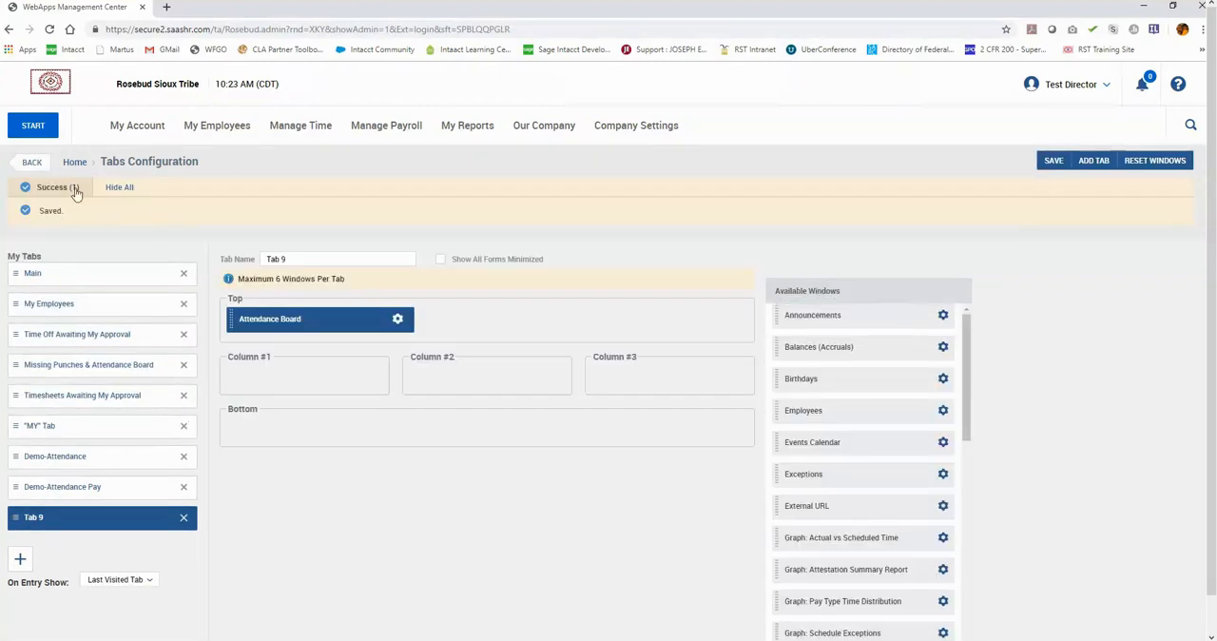
Return to the home dashboard and examine attendance status and employment length in the new tab's Attendance Board
left_click(74, 162)
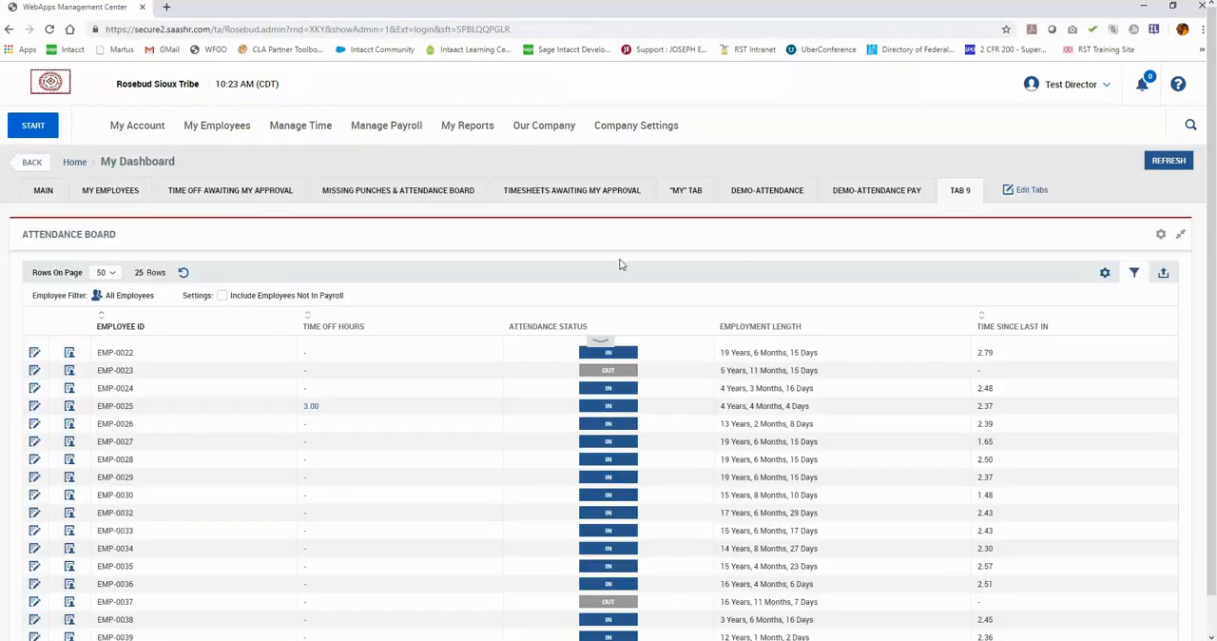
scroll(595, 342, "down", 2)
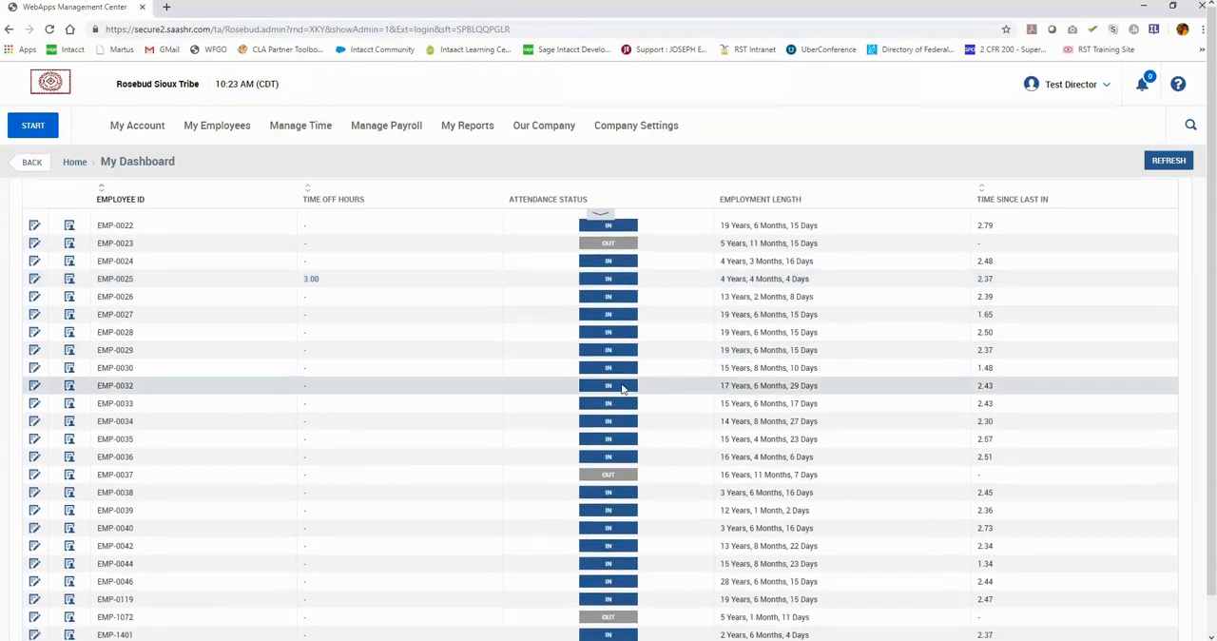
scroll(622, 389, "up", 2)
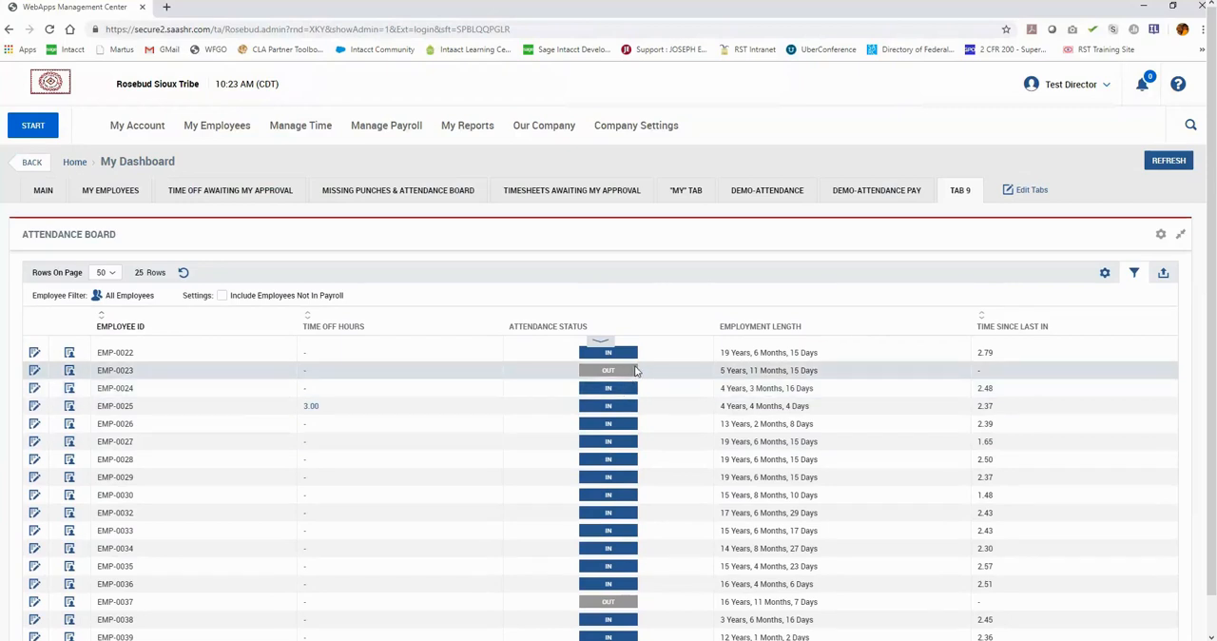
scroll(636, 370, "down", 3)
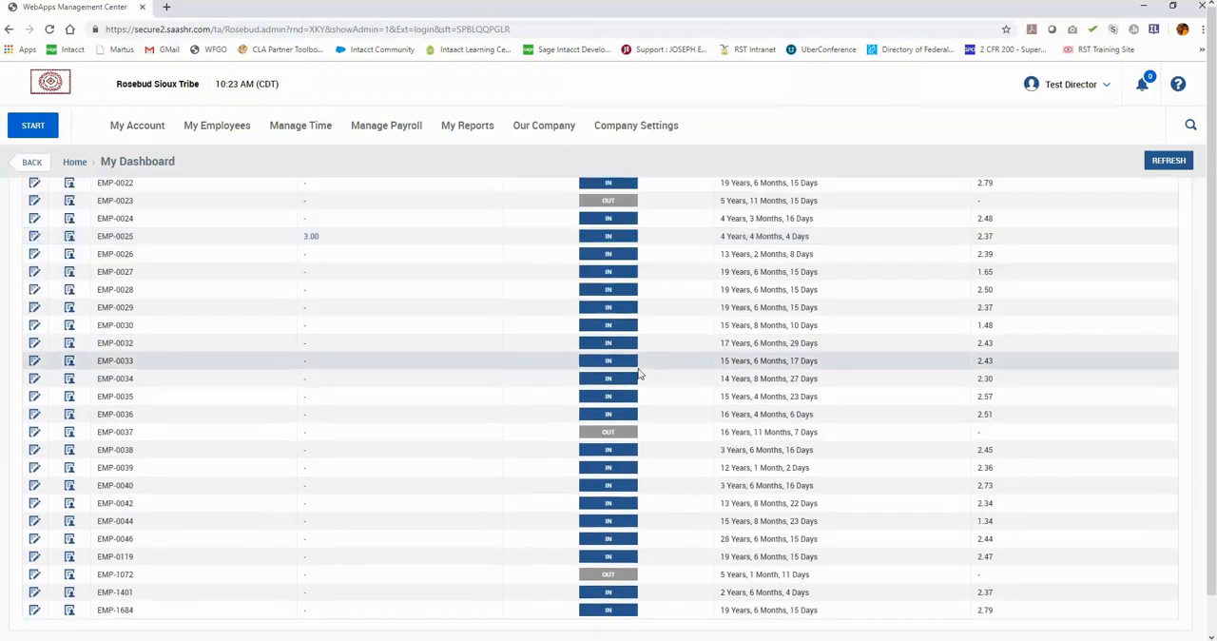
left_click_drag(721, 360, 760, 343)
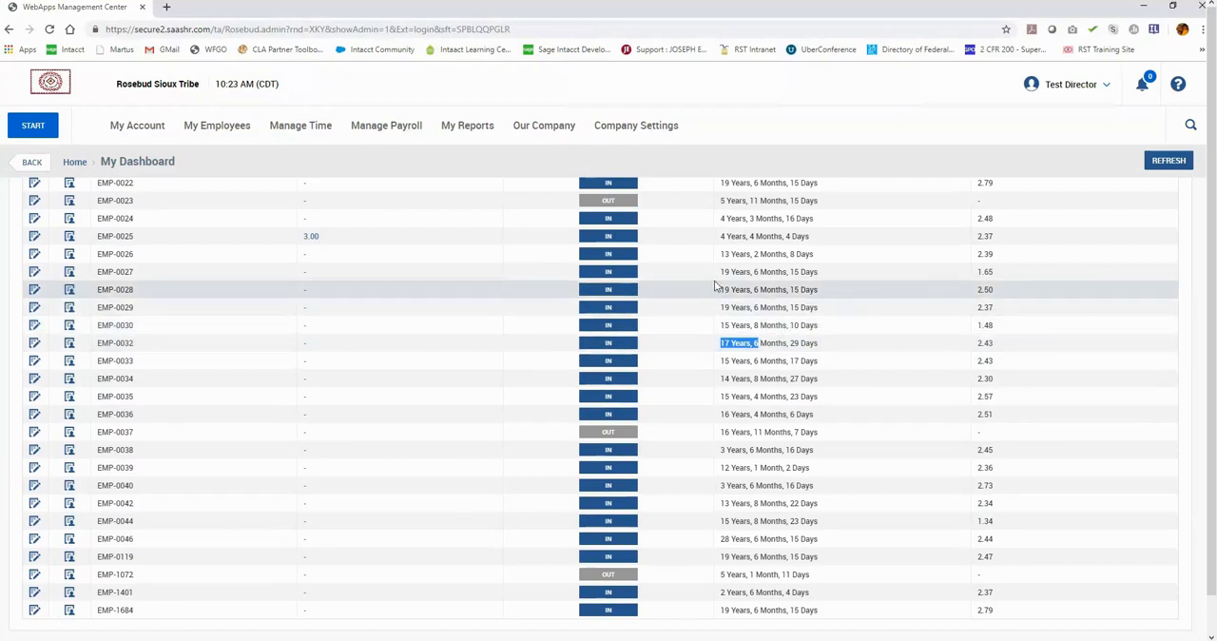
left_click_drag(720, 238, 807, 239)
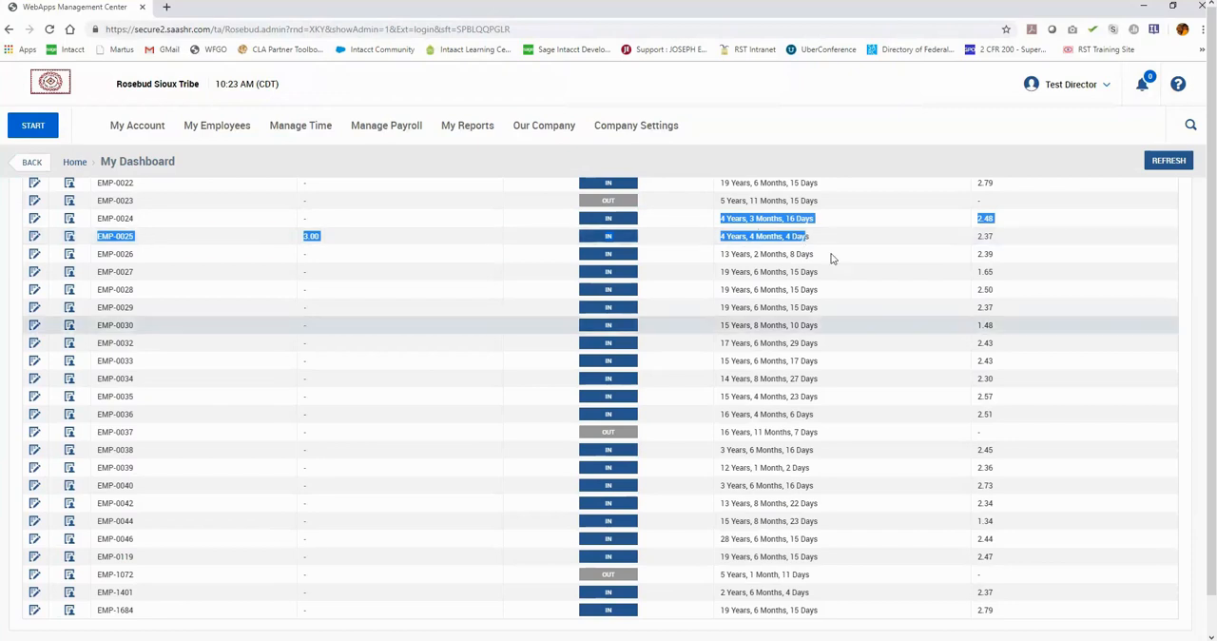
scroll(837, 409, "up", 2)
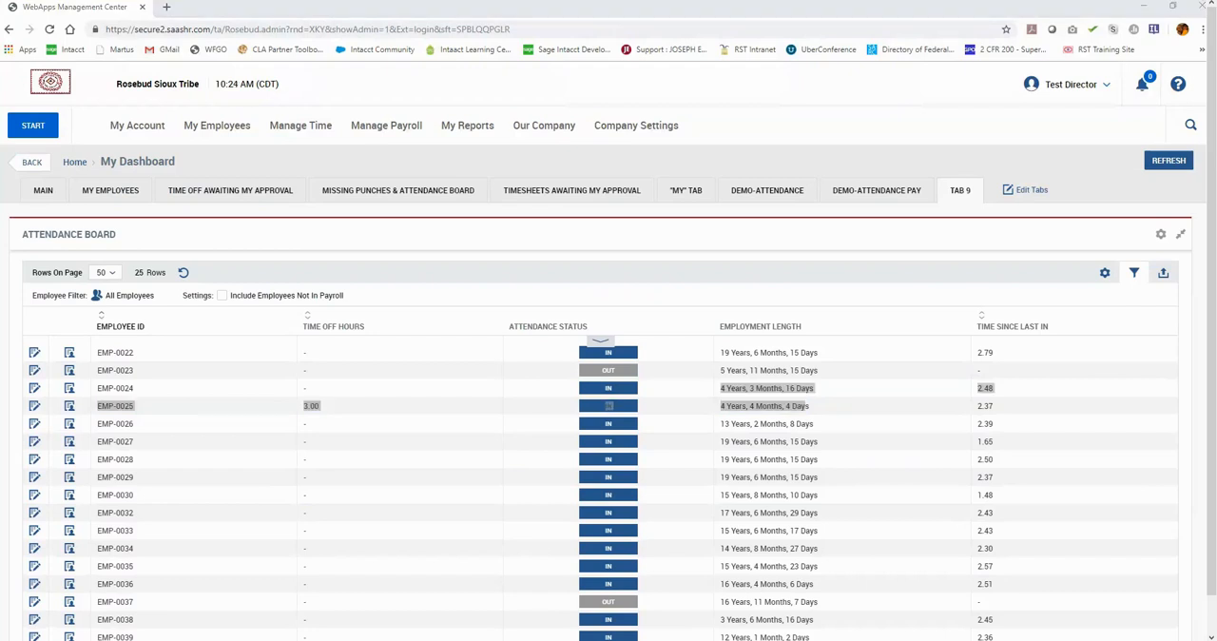
left_click(67, 165)
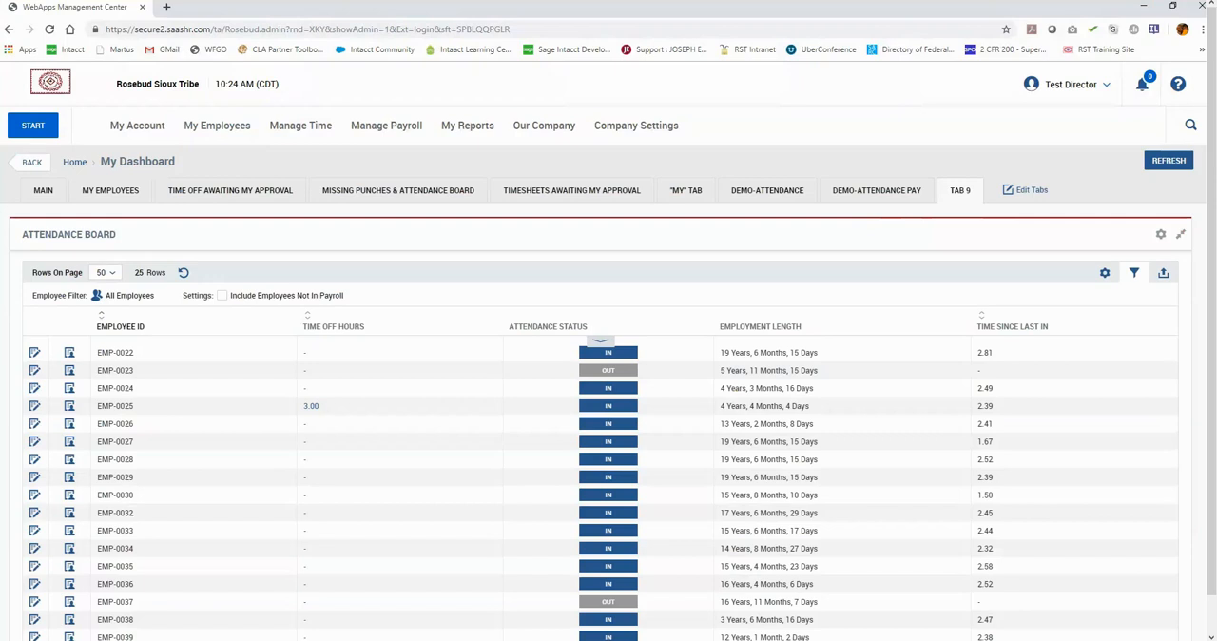
Open the Employee Information report for the director's employees and check which saved views it offers
left_click(217, 132)
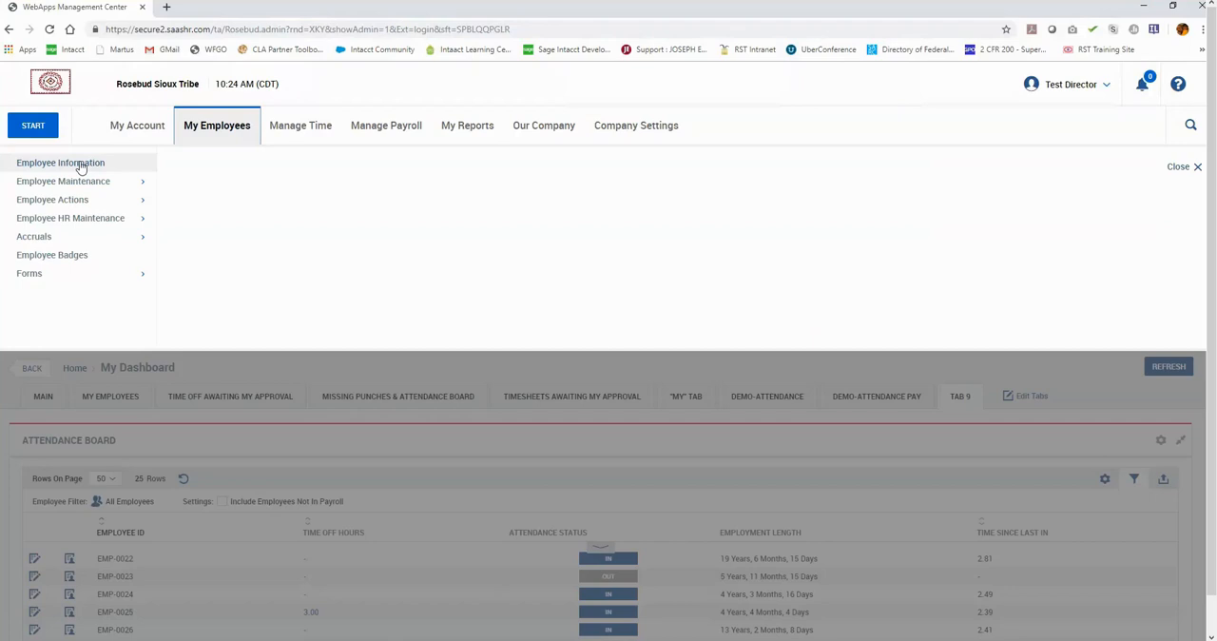
left_click(80, 165)
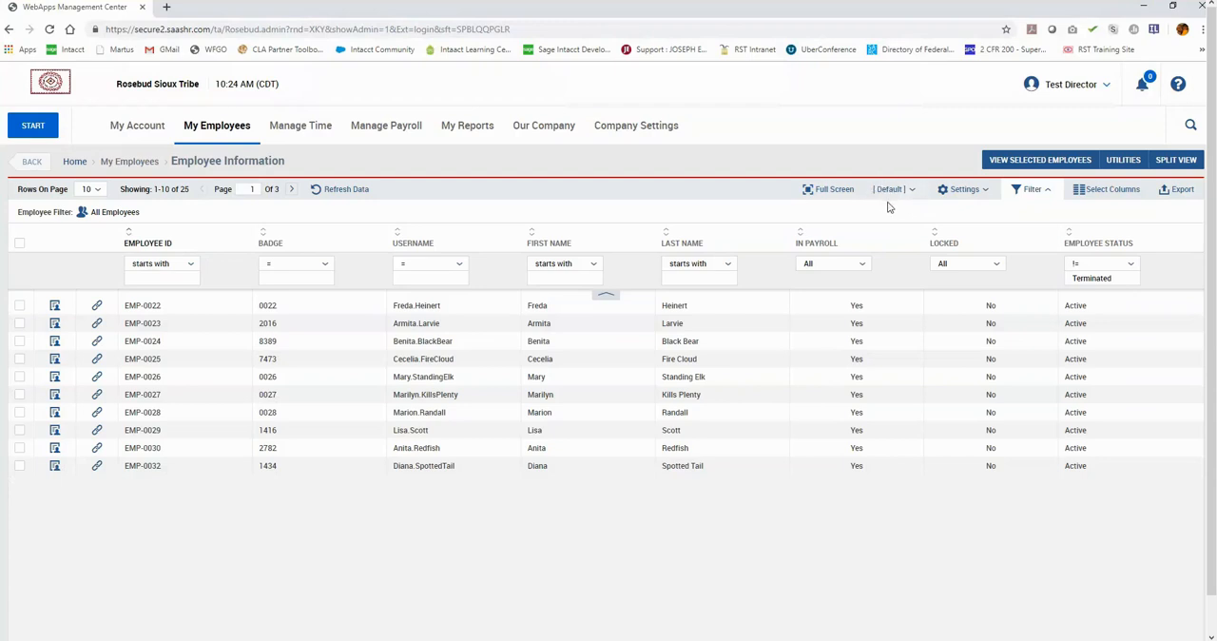
left_click(894, 192)
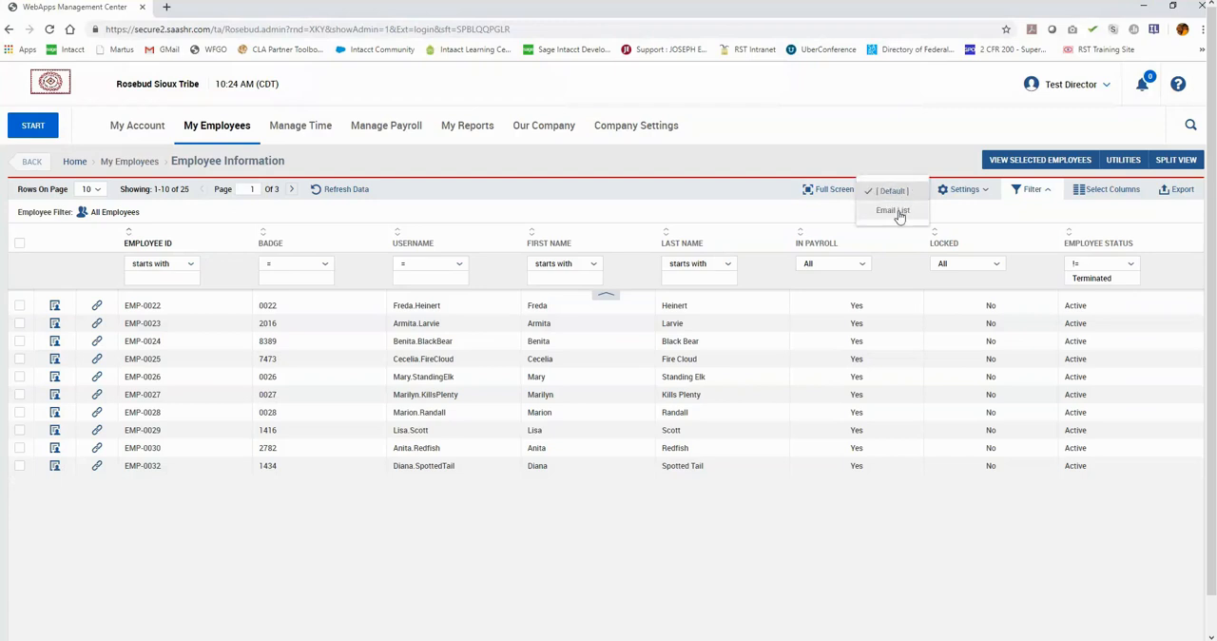
left_click(645, 195)
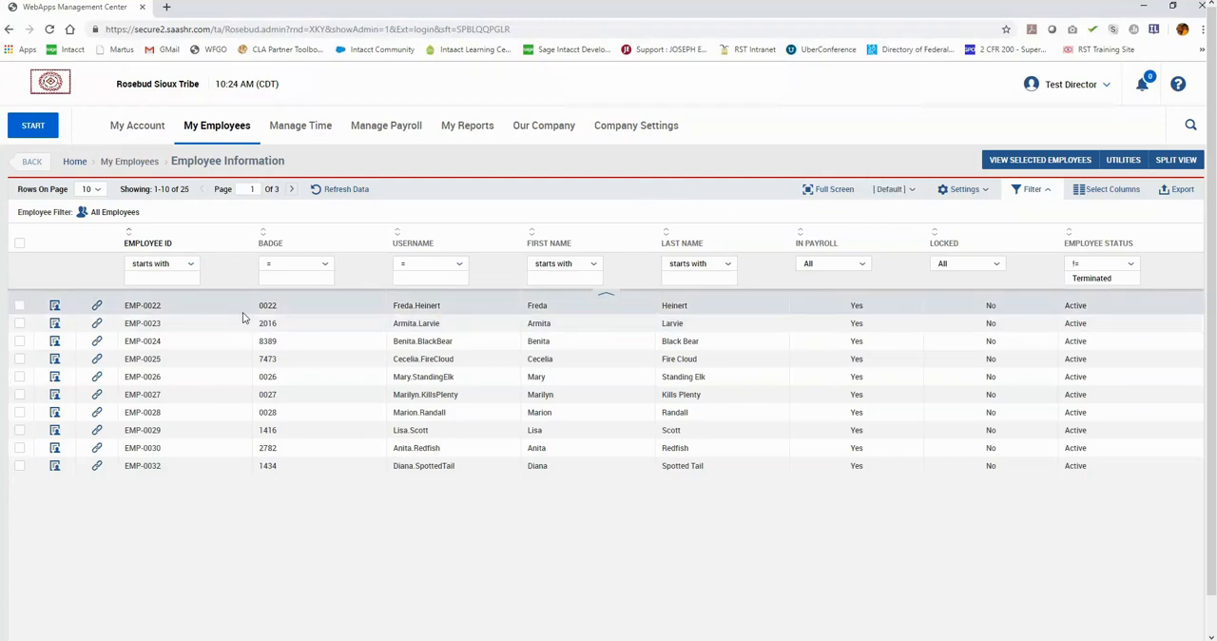
Examine the employee ID, badge, username, and employee status in the first row of the report
left_click_drag(165, 307, 121, 309)
left_click_drag(283, 306, 255, 310)
left_click(430, 307)
double_click(430, 308)
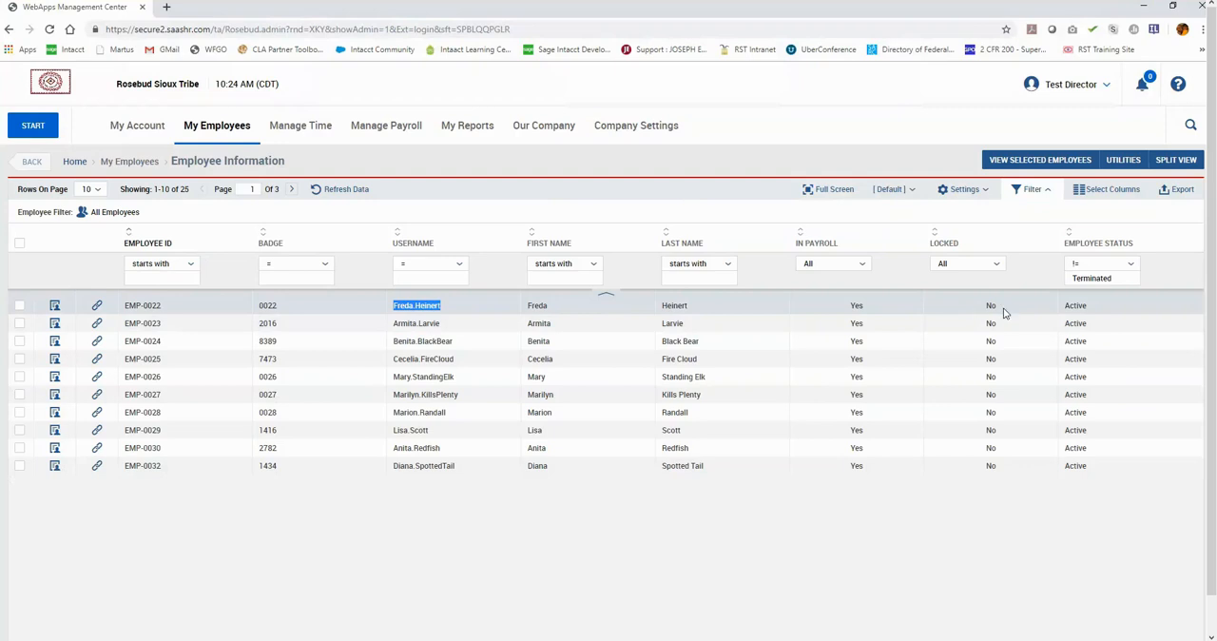
left_click_drag(1095, 306, 1051, 304)
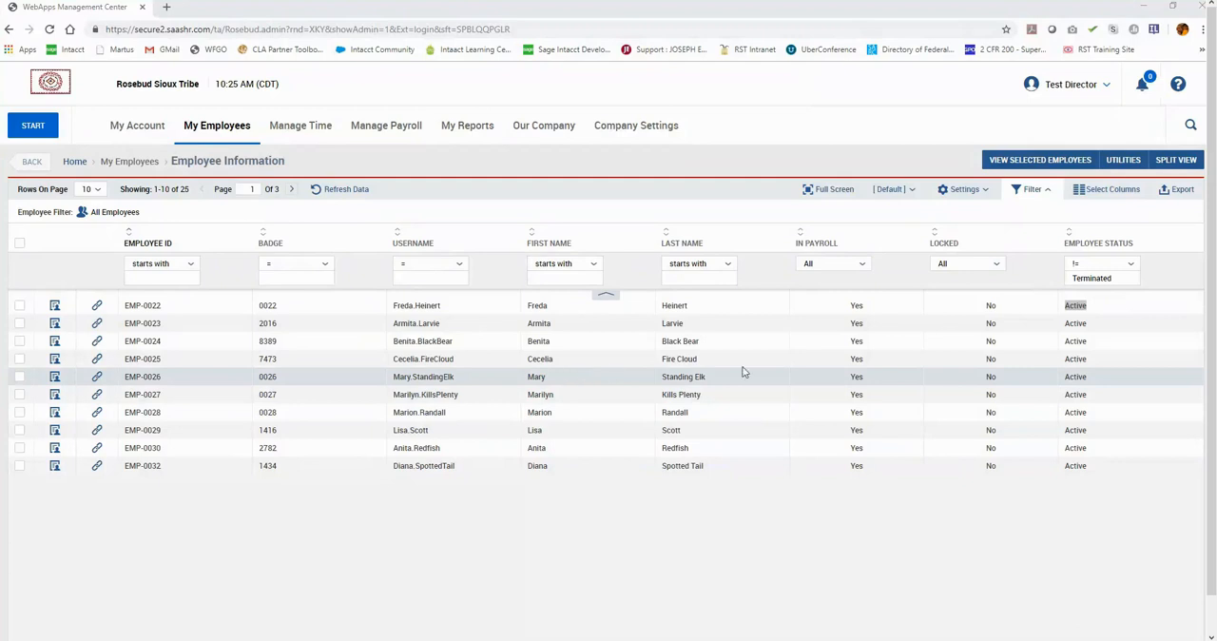
Open the report's column selection and review the available and selected columns
left_click(1092, 192)
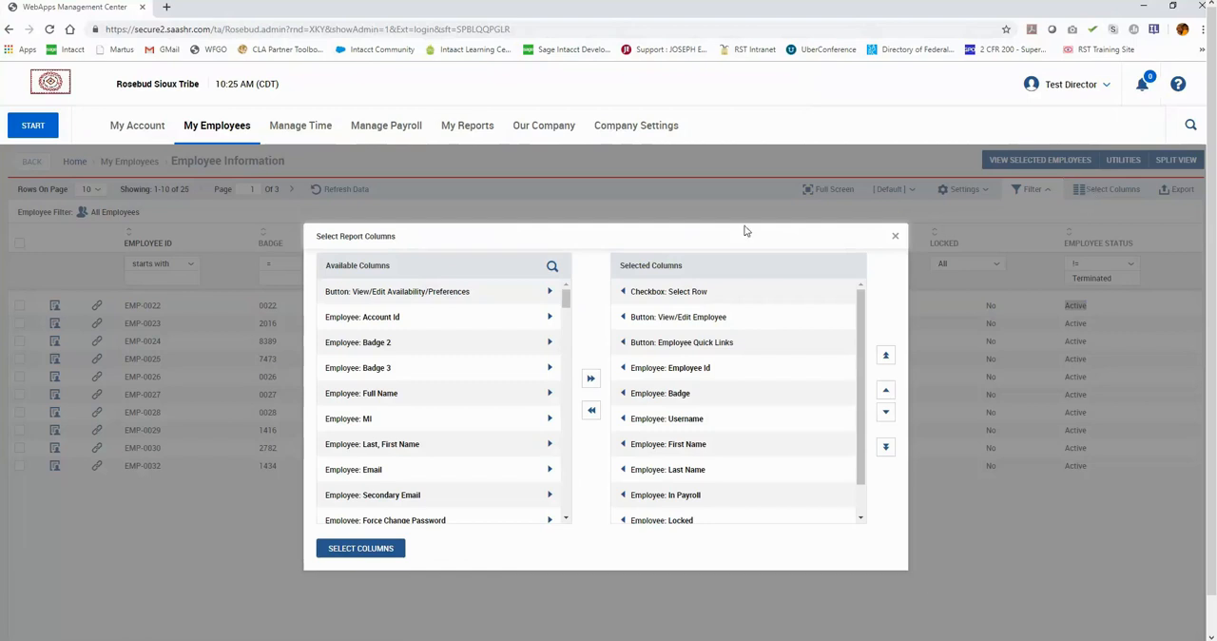
left_click_drag(620, 265, 687, 270)
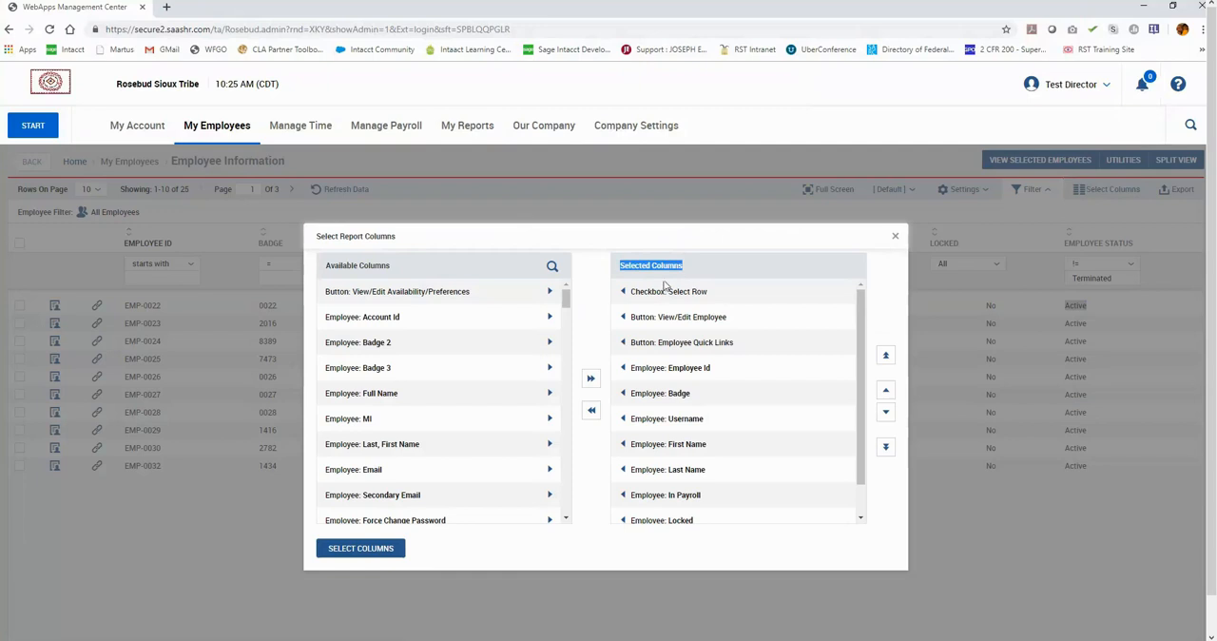
left_click_drag(391, 267, 329, 267)
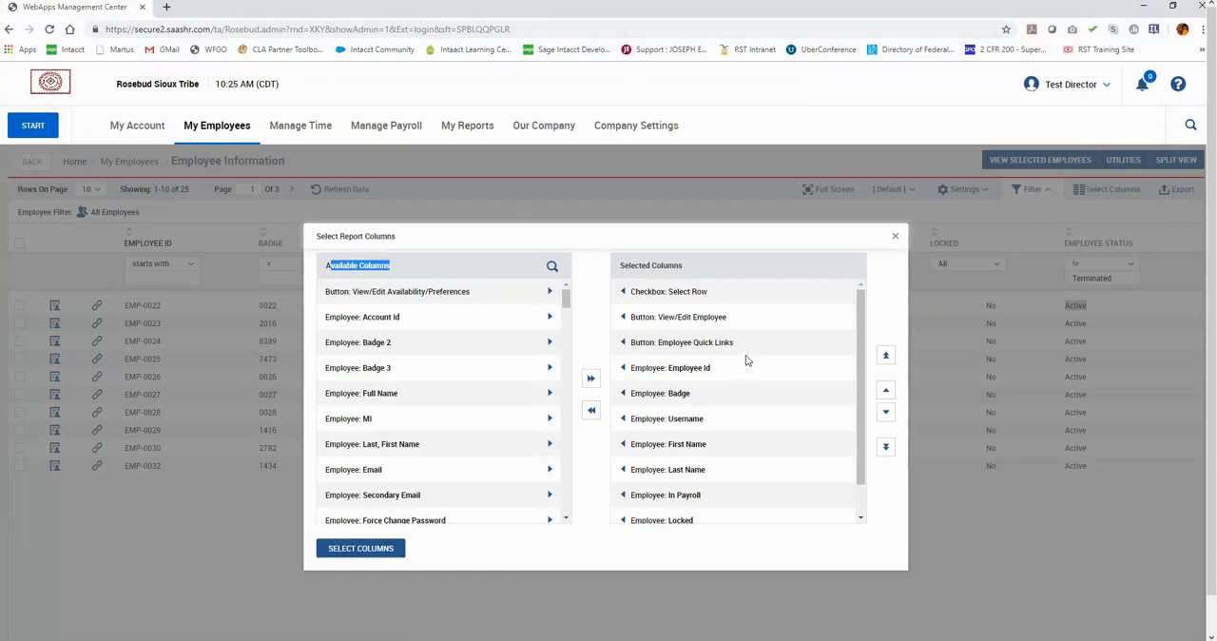
scroll(855, 381, "down", 1)
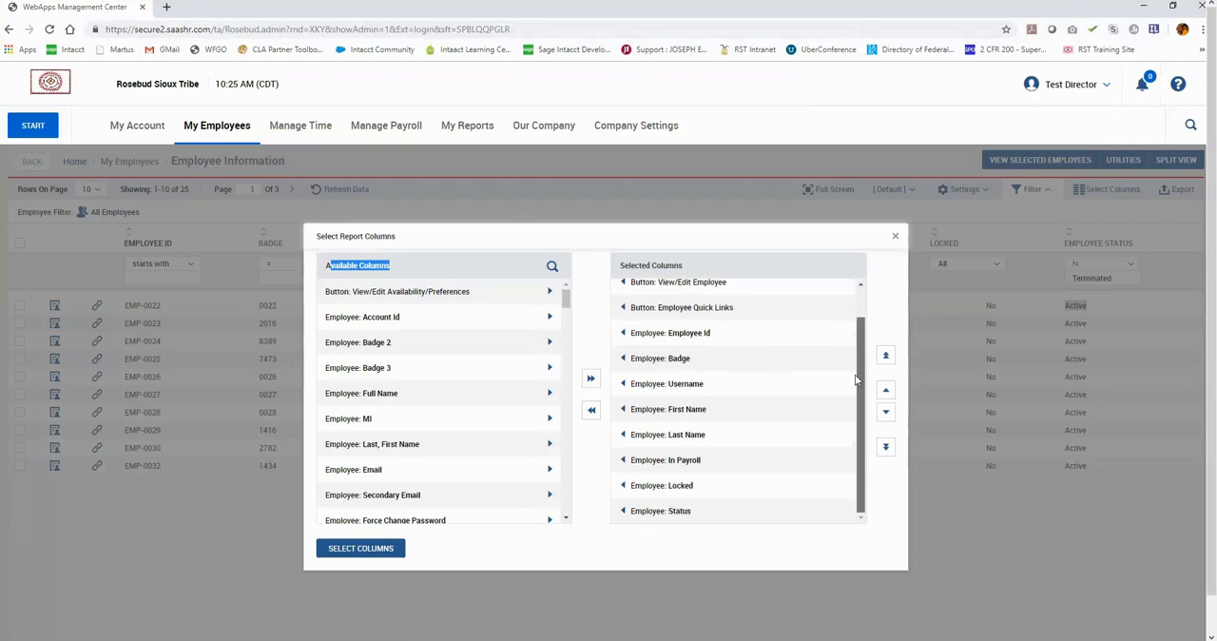
Remove the Employee: First Name and Employee: Last Name columns from the selected report columns
left_click(670, 409)
left_click(657, 436)
left_click(658, 414)
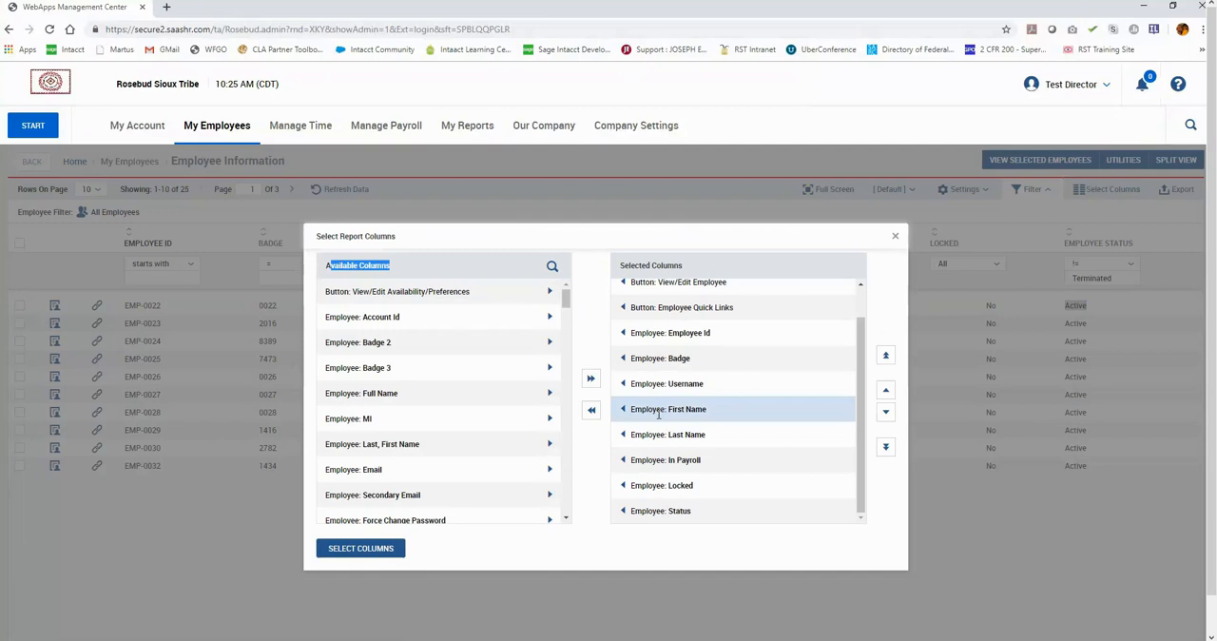
left_click(665, 383)
left_click(660, 419)
left_click(658, 435)
left_click(660, 415)
left_click(657, 430)
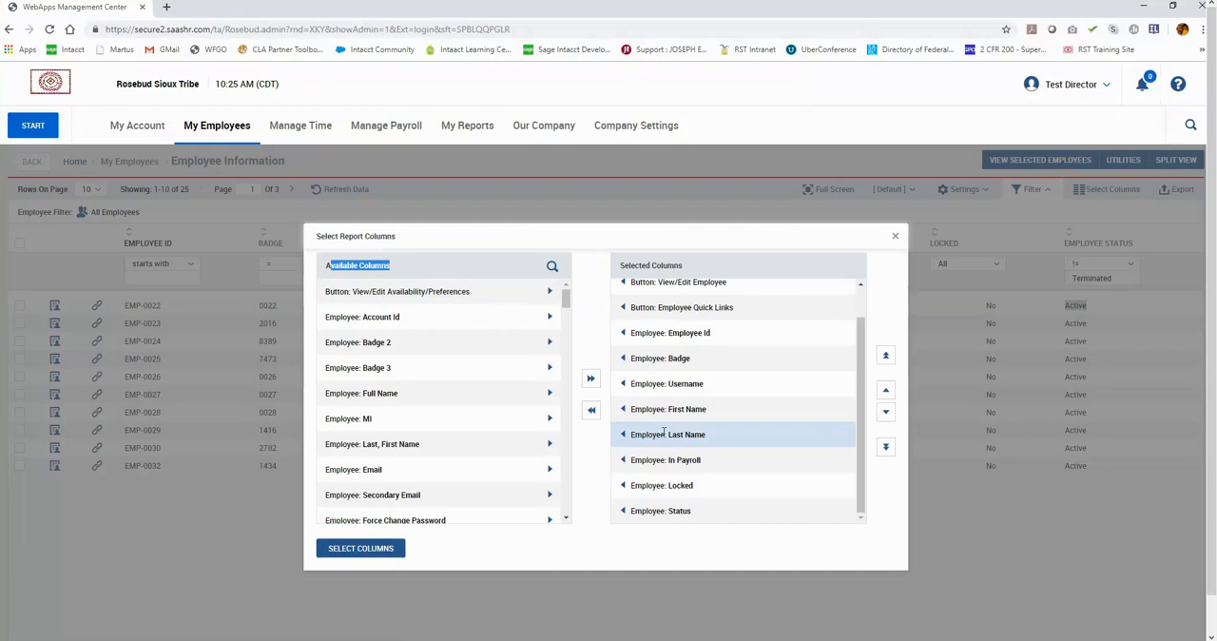
left_click(642, 407)
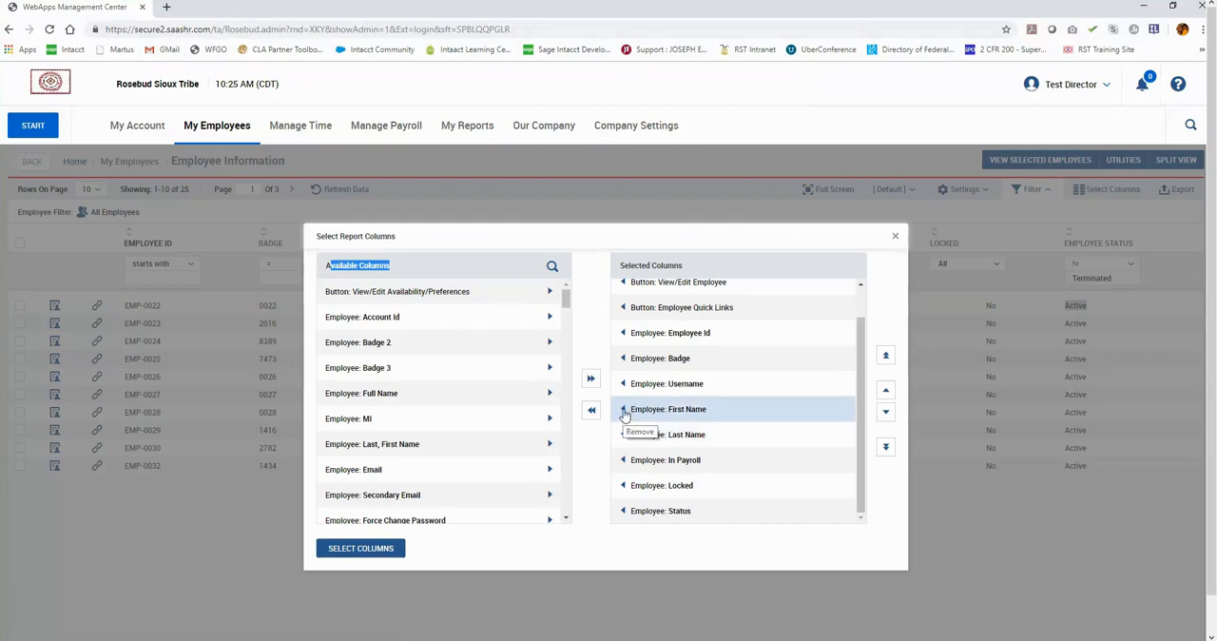
left_click(624, 415)
left_click(655, 439)
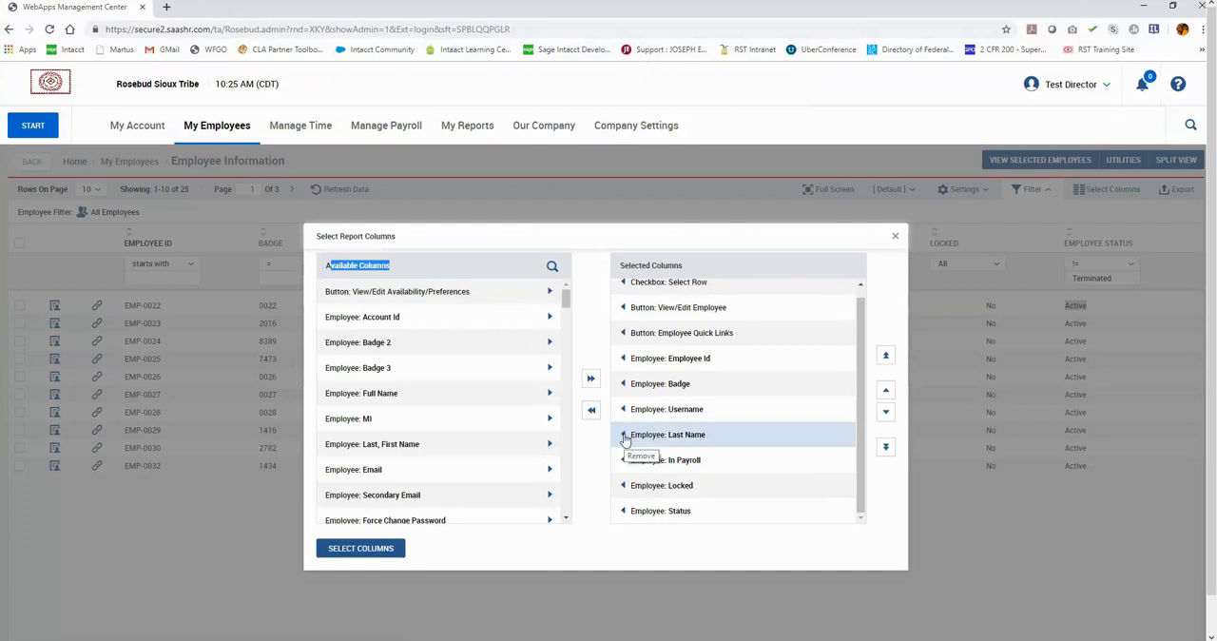
left_click(624, 436)
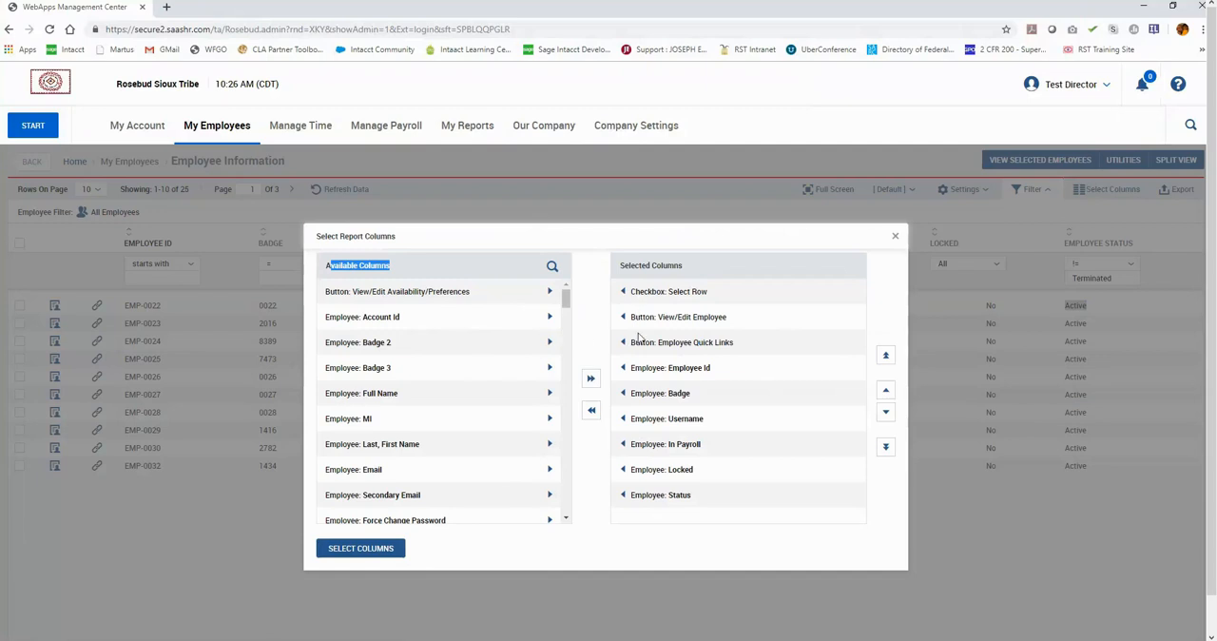
Find Employee: Type among the available columns and add it to the selected report columns
left_click_drag(567, 299, 559, 350)
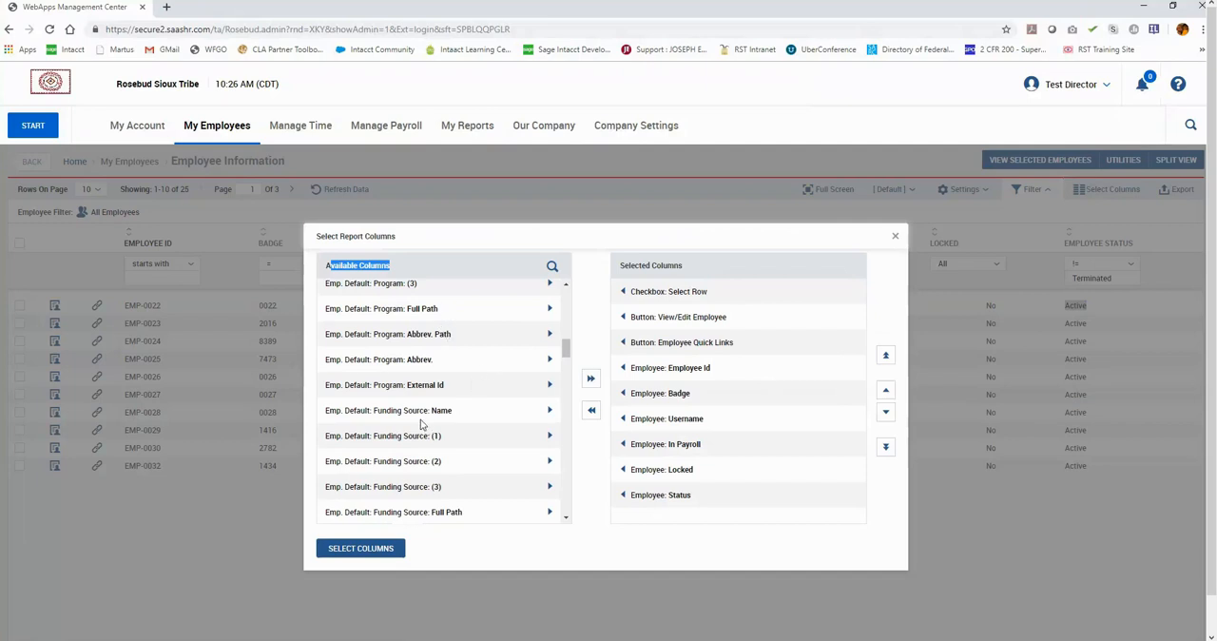
left_click_drag(567, 349, 566, 387)
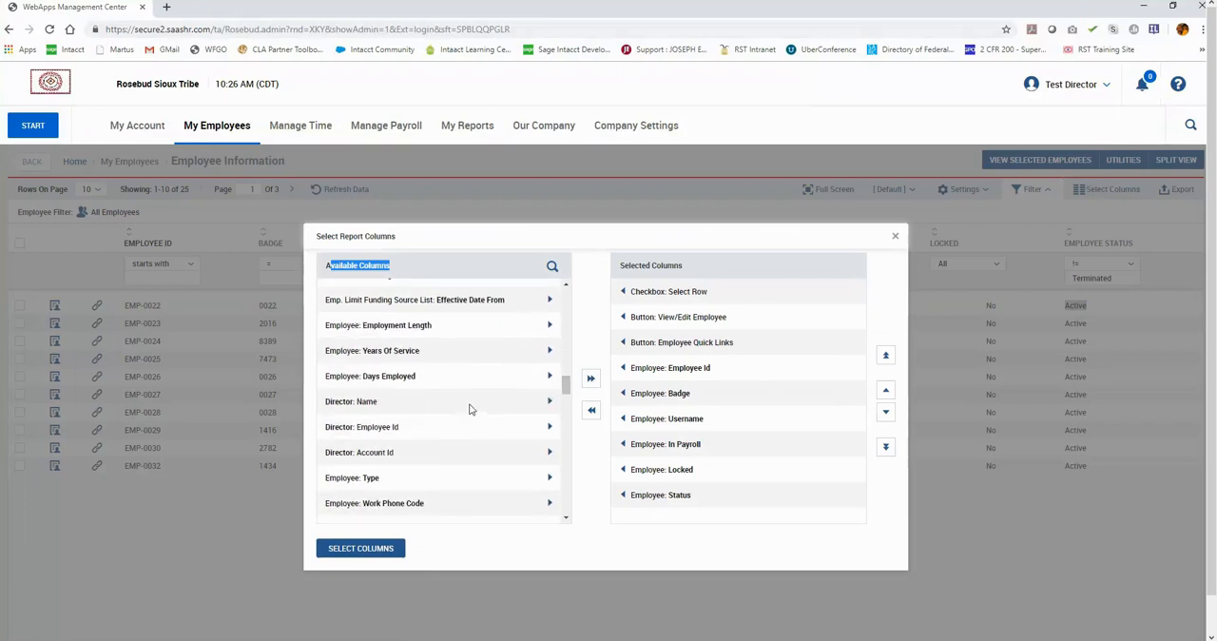
left_click_drag(568, 385, 568, 393)
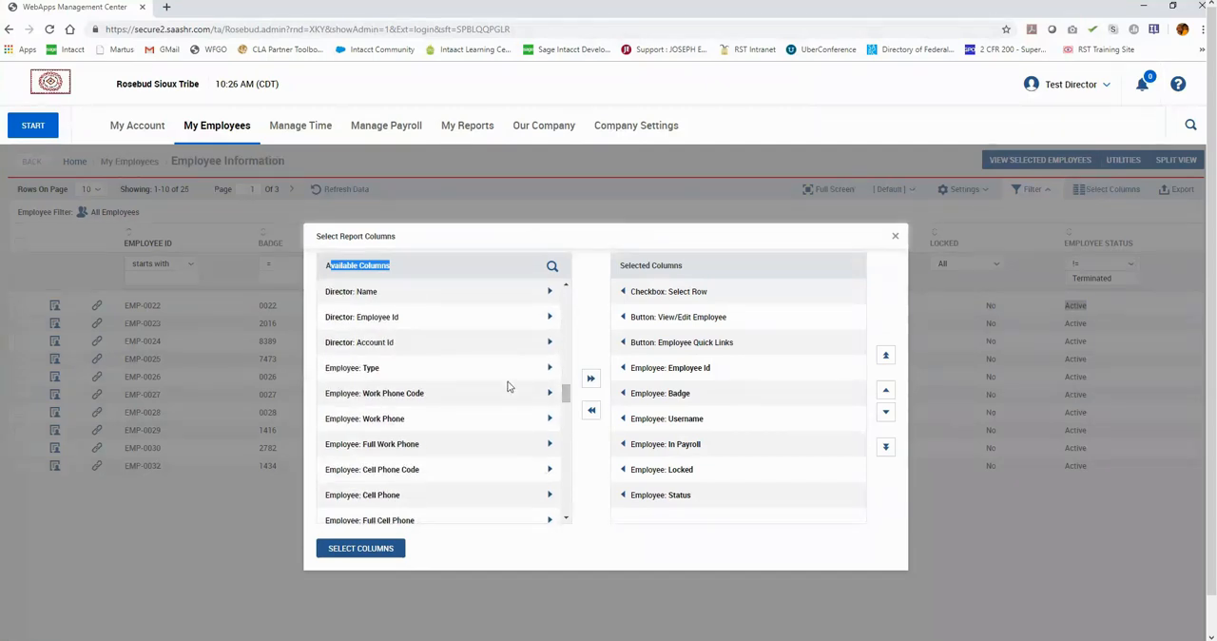
left_click(548, 369)
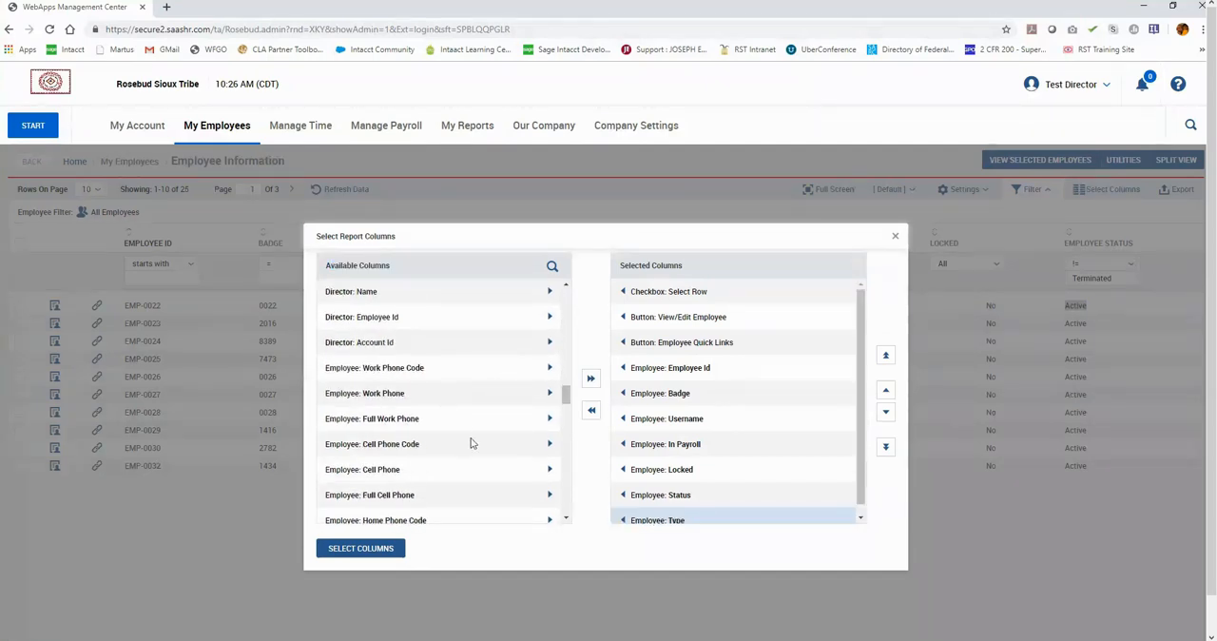
Search the available columns for "ema", add Employee: Email to the selected report columns, and remove Checkbox: Select Row from them
left_click_drag(566, 393, 559, 422)
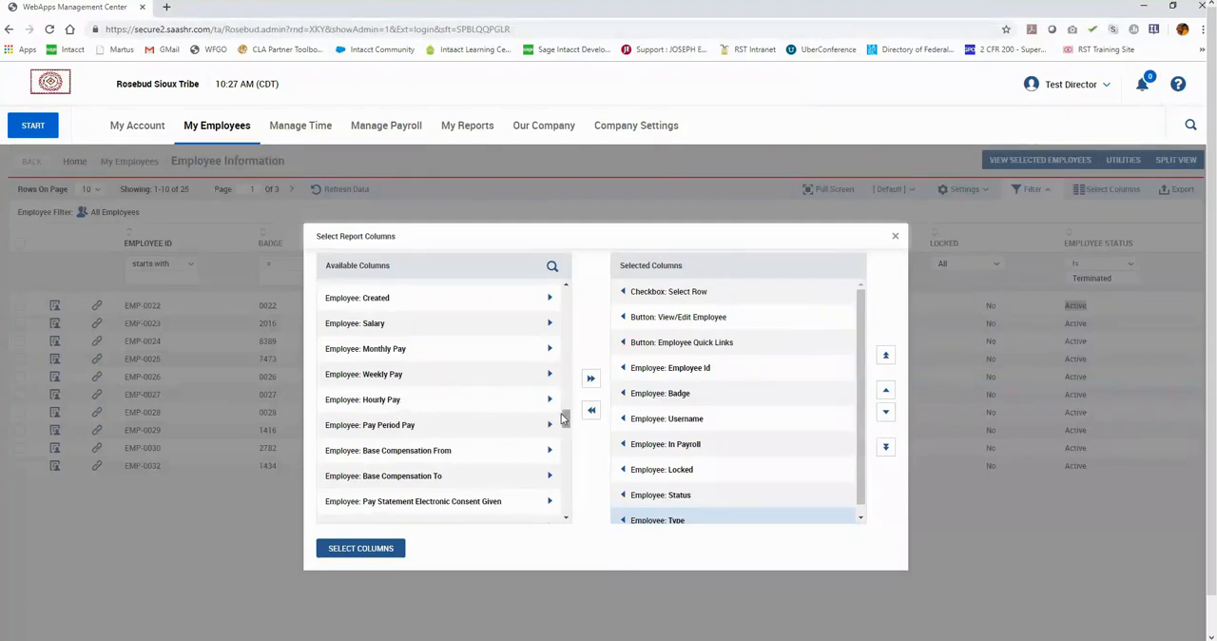
left_click_drag(566, 420, 566, 447)
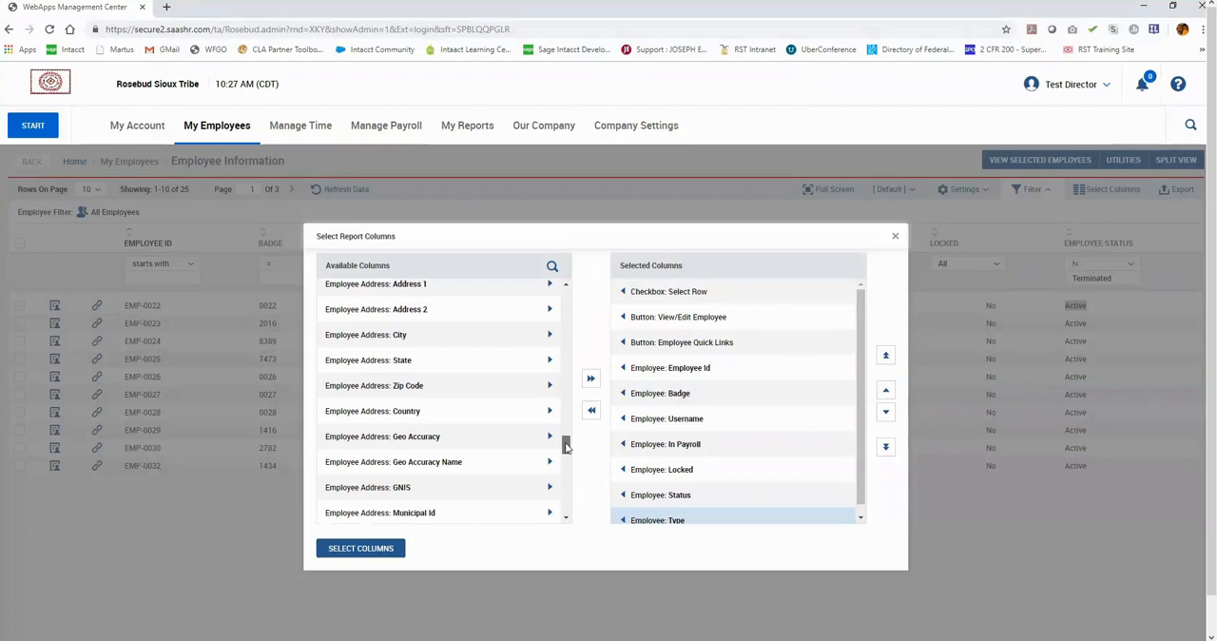
left_click_drag(566, 447, 565, 511)
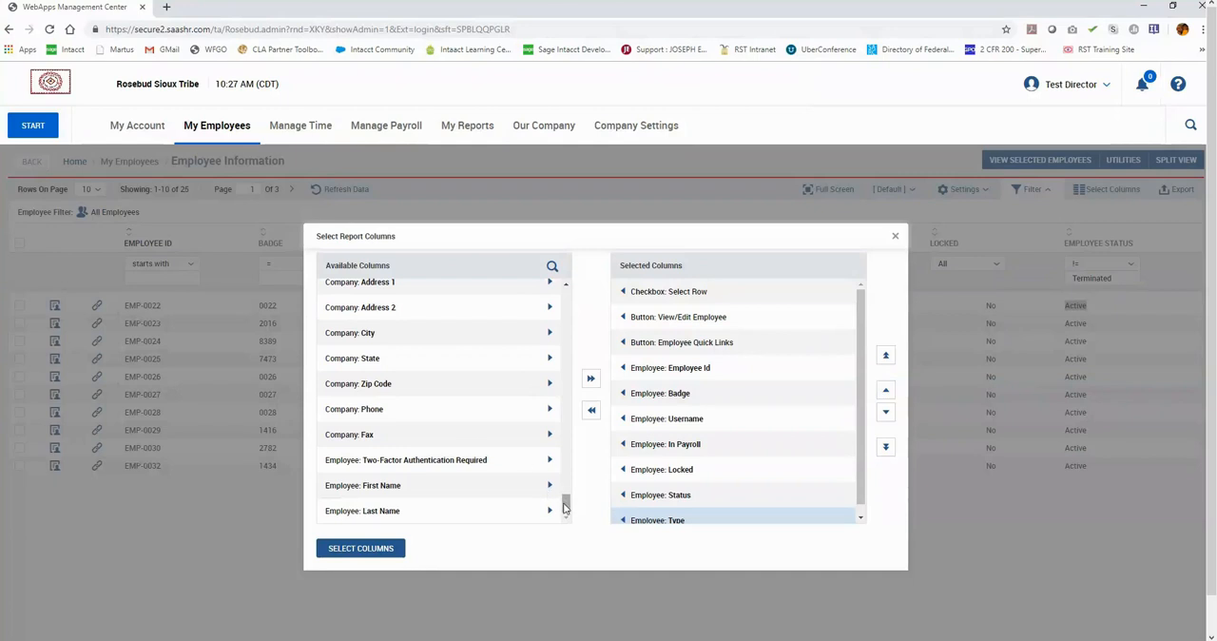
left_click_drag(565, 505, 564, 479)
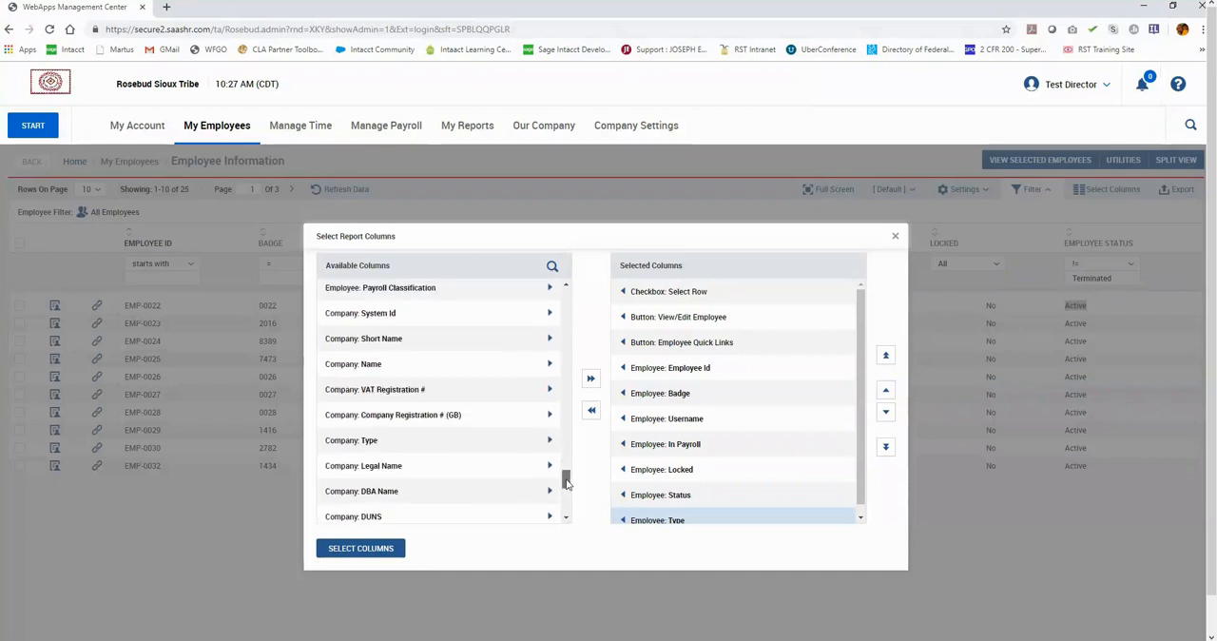
left_click(553, 268)
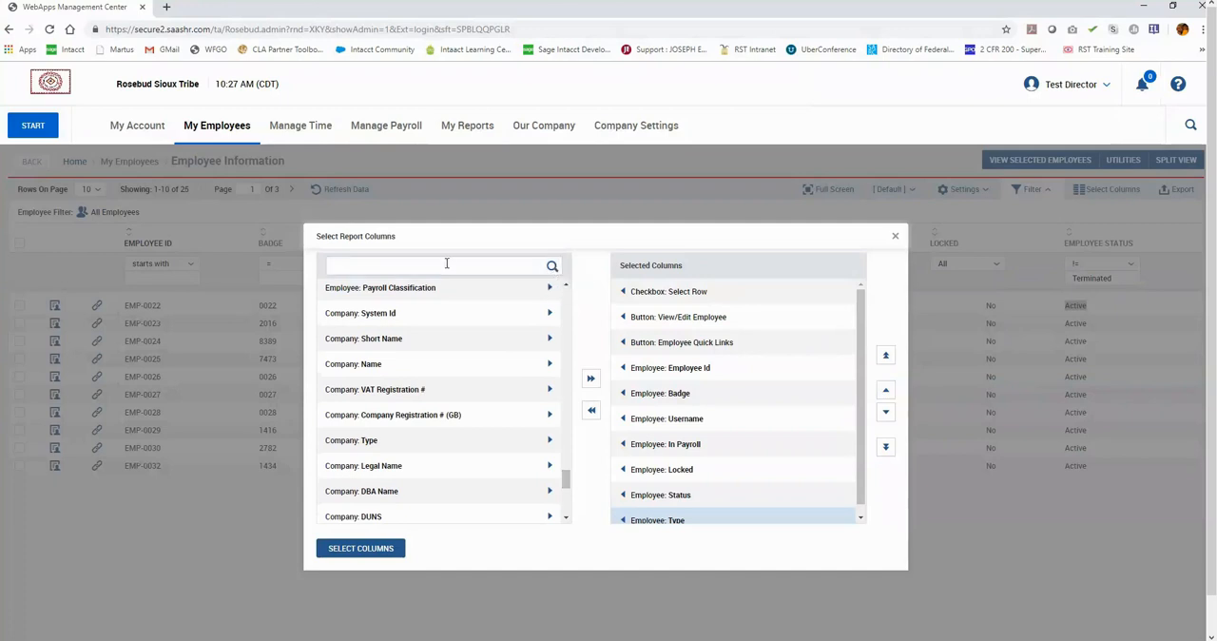
type("ema")
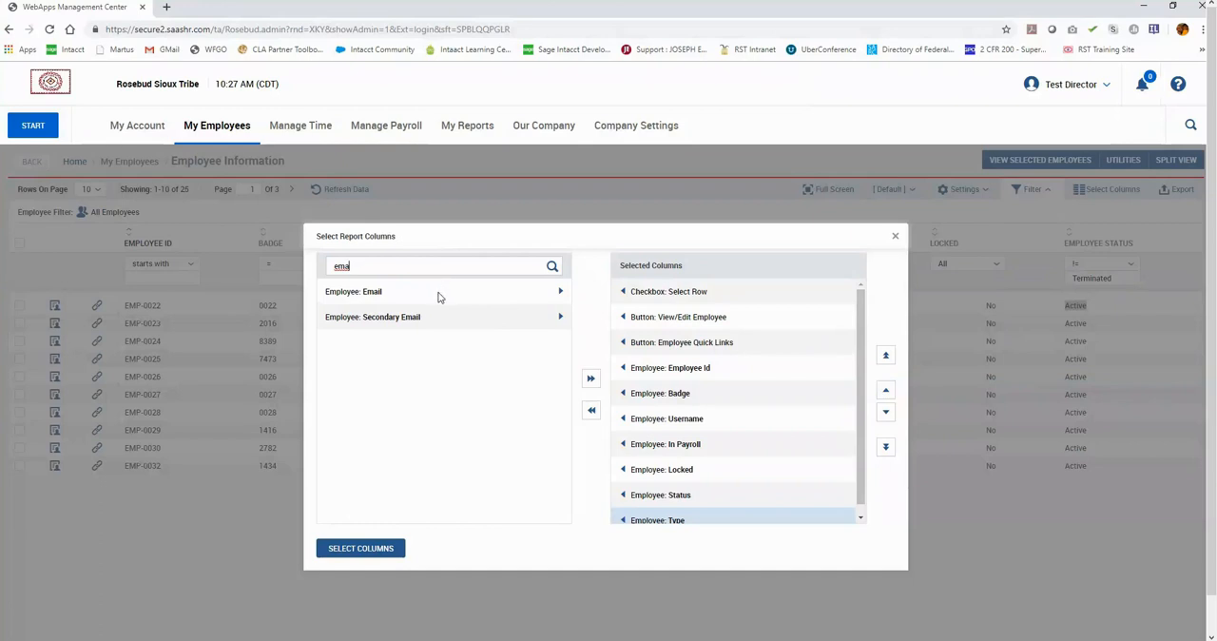
left_click(561, 292)
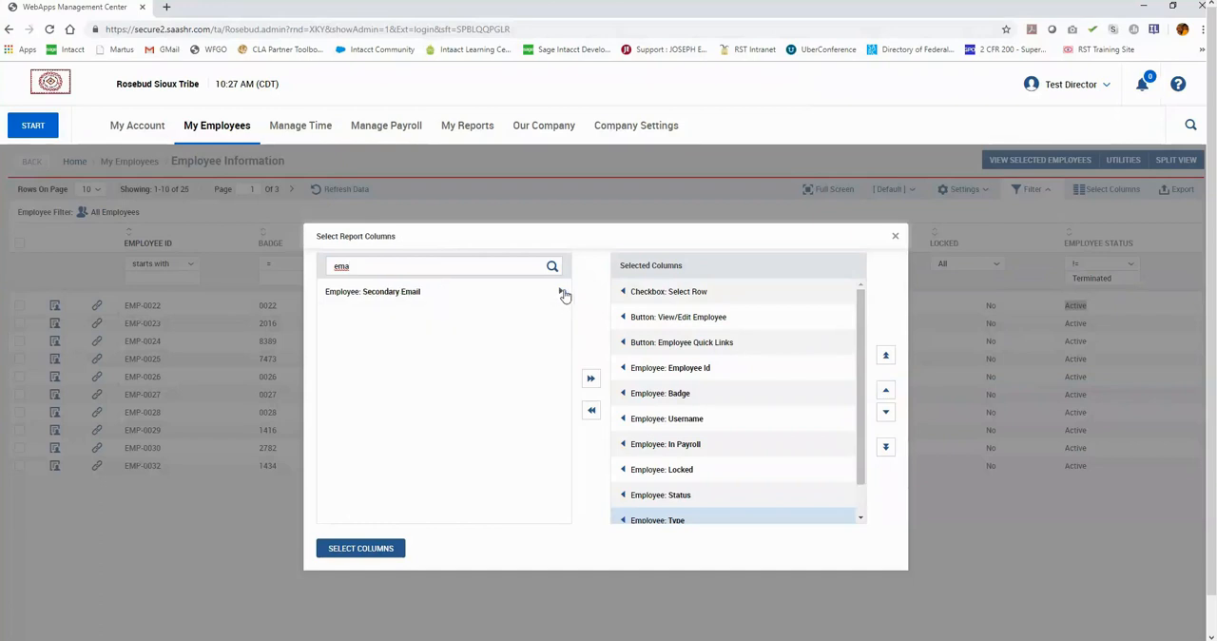
left_click_drag(862, 316, 857, 360)
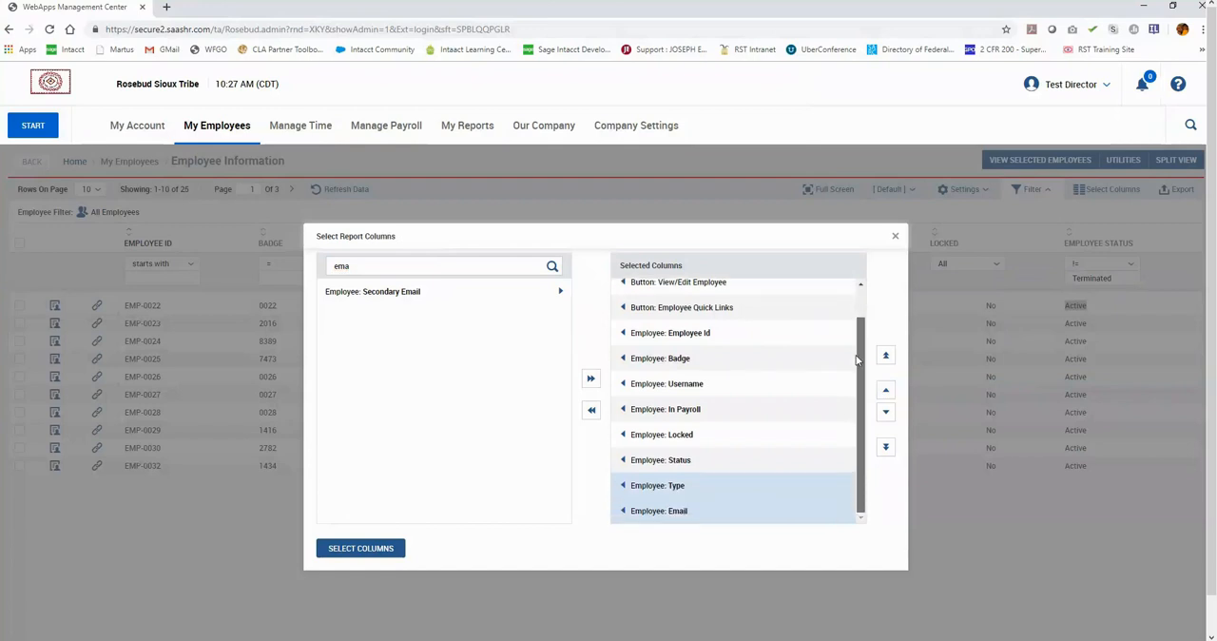
scroll(745, 312, "up", 2)
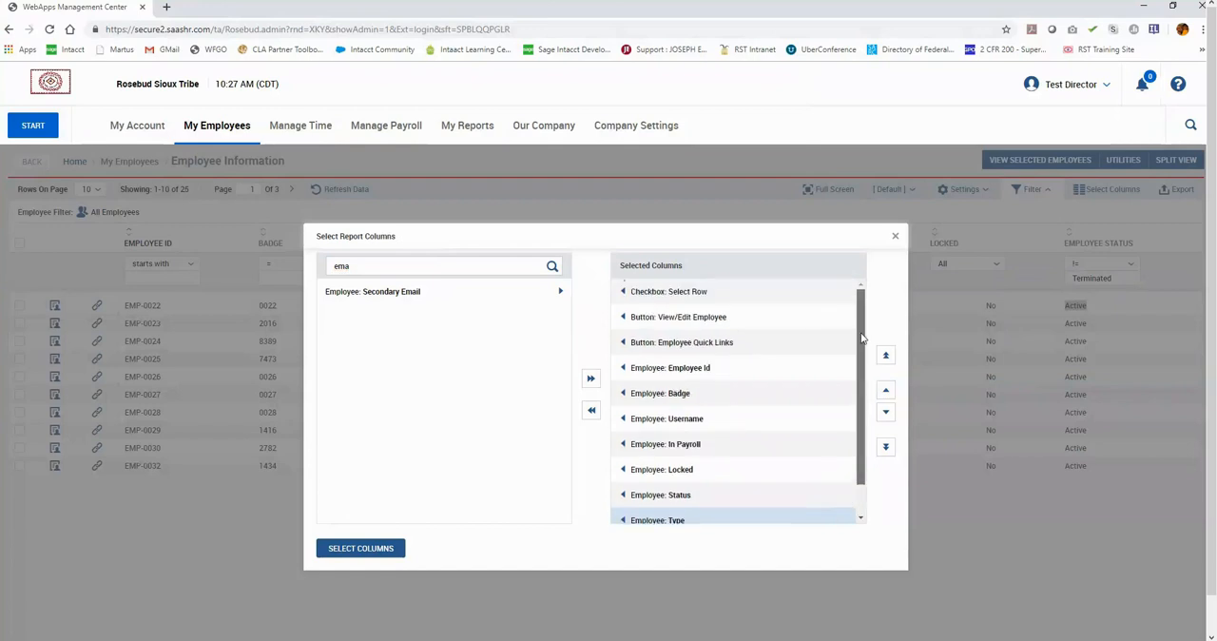
left_click(624, 291)
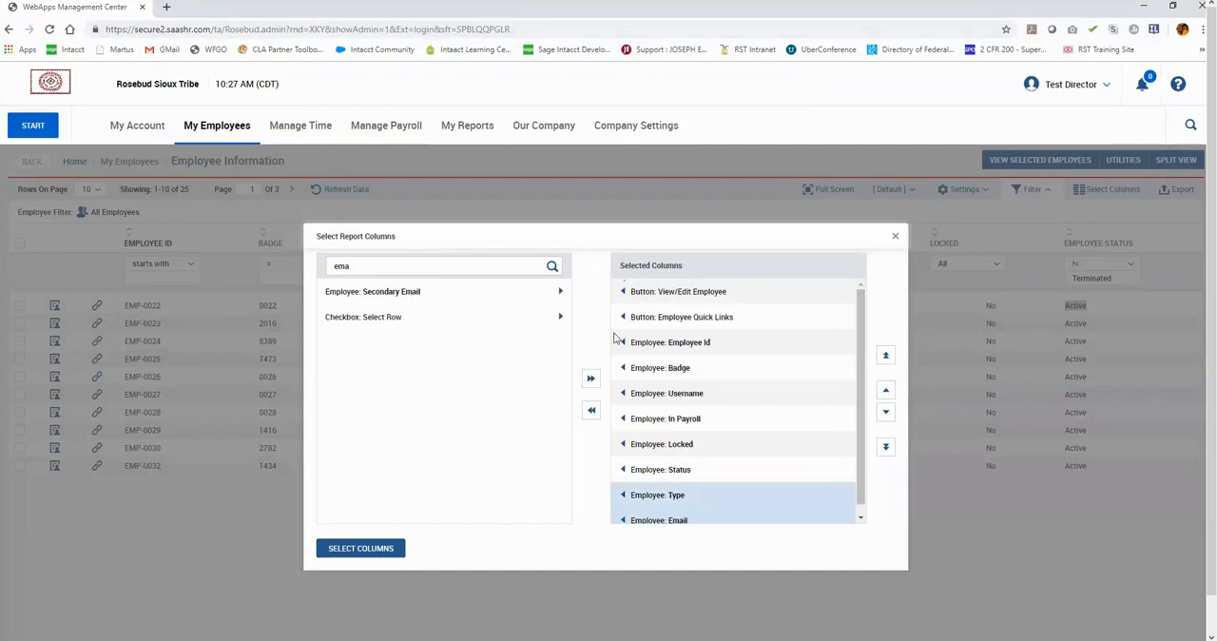
Go through the remaining selected columns from View/Edit Employee to Email, and apply the column selection to the report
left_click(693, 300)
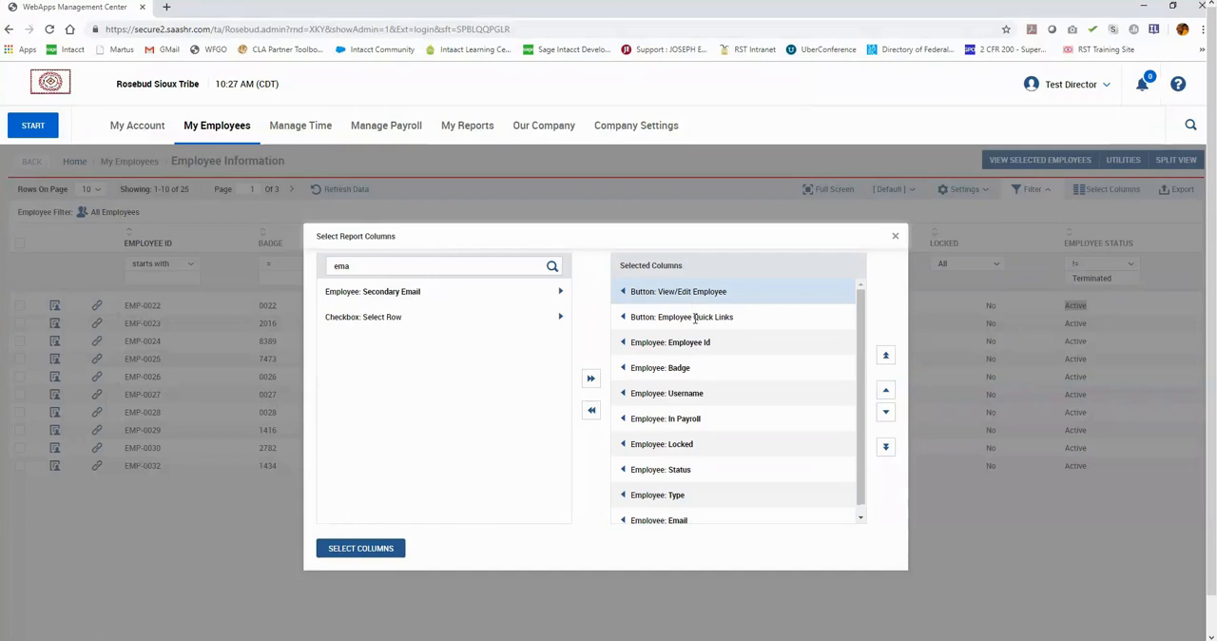
left_click(695, 319)
left_click(691, 344)
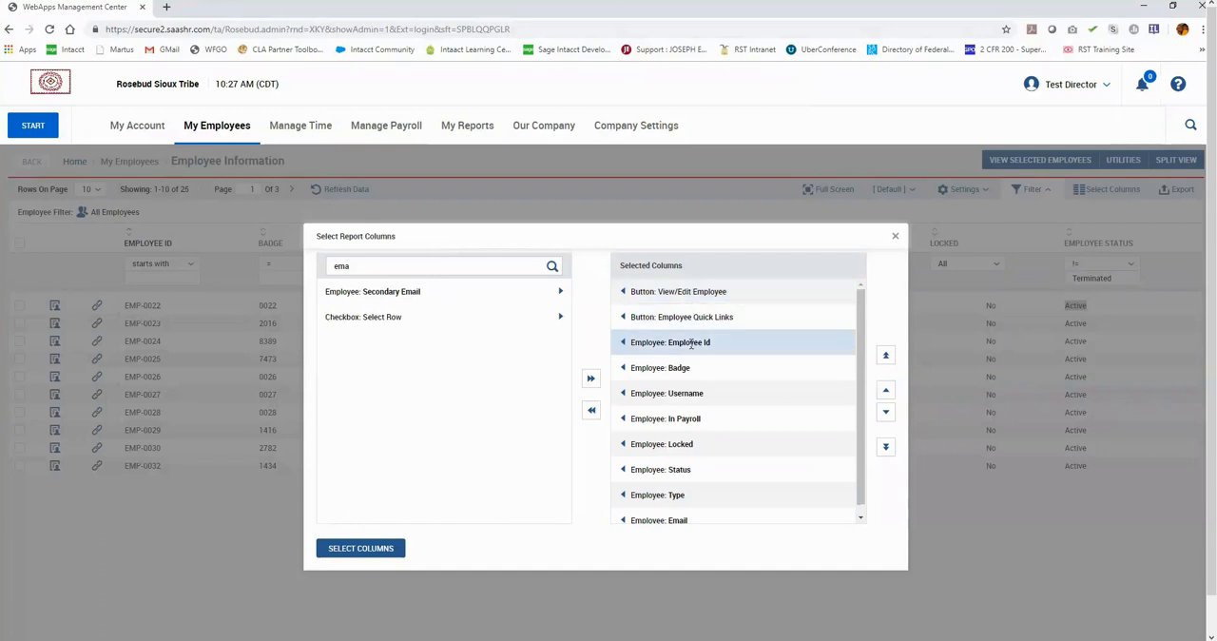
left_click(691, 365)
left_click(687, 395)
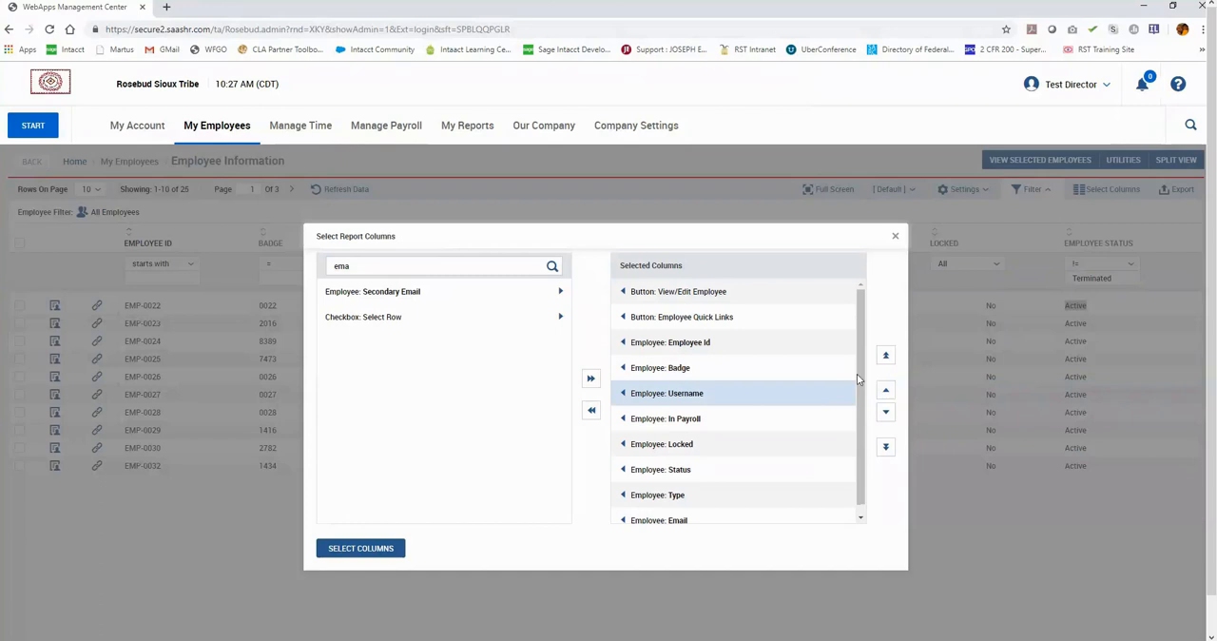
scroll(861, 376, "down", 1)
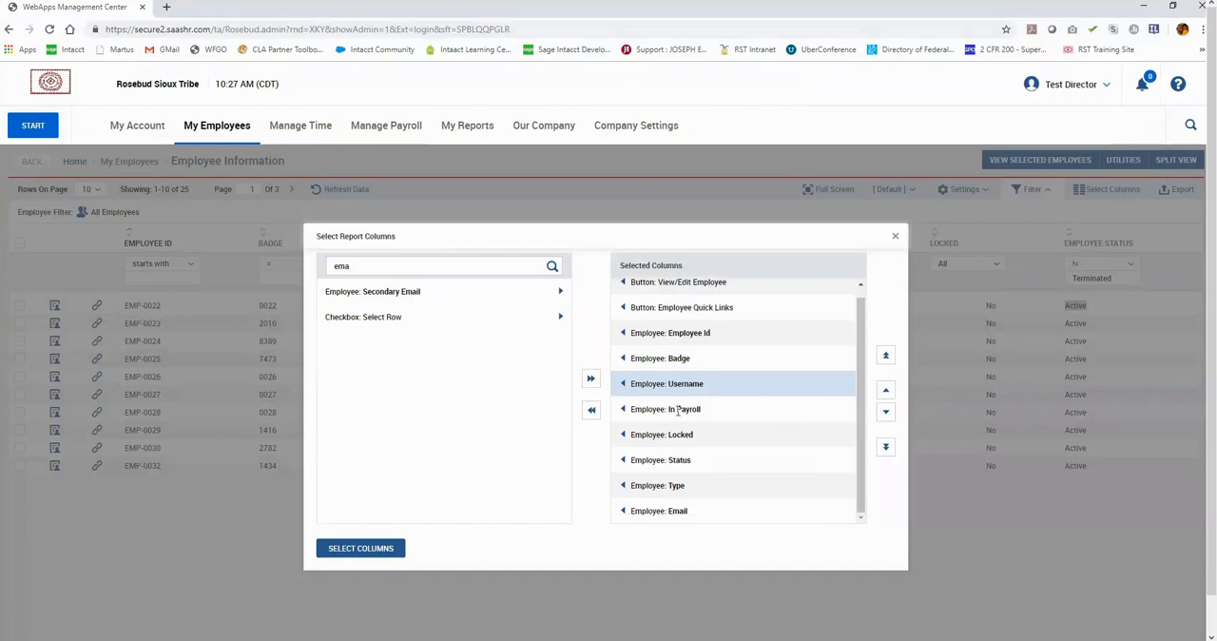
left_click(685, 485)
left_click(692, 511)
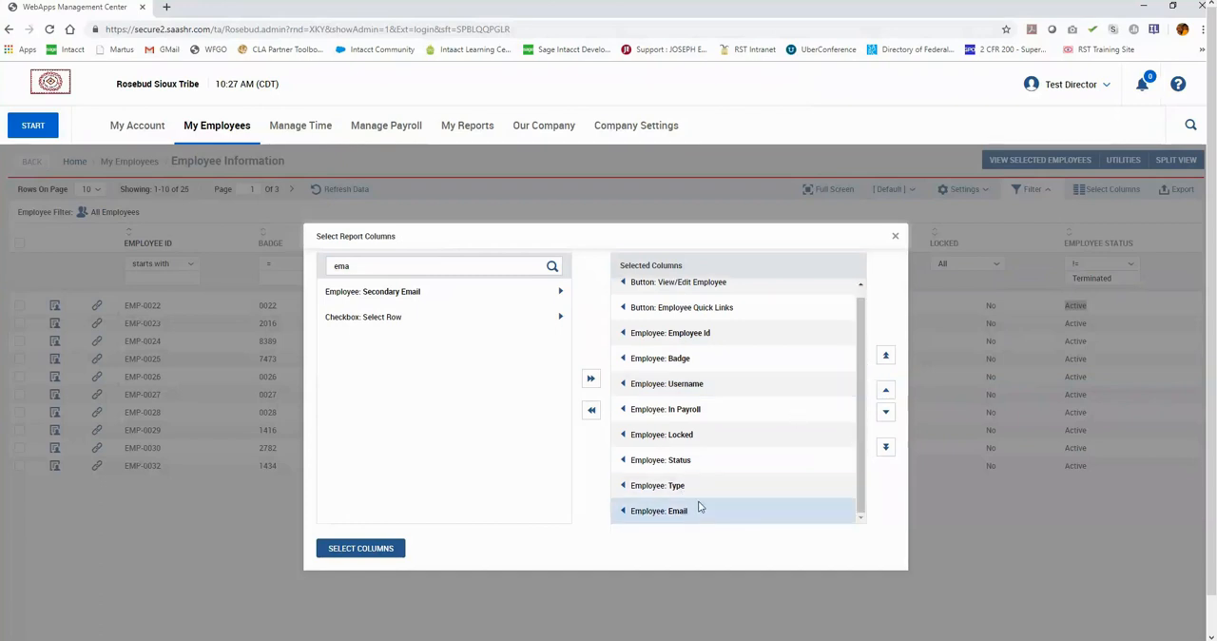
left_click(351, 550)
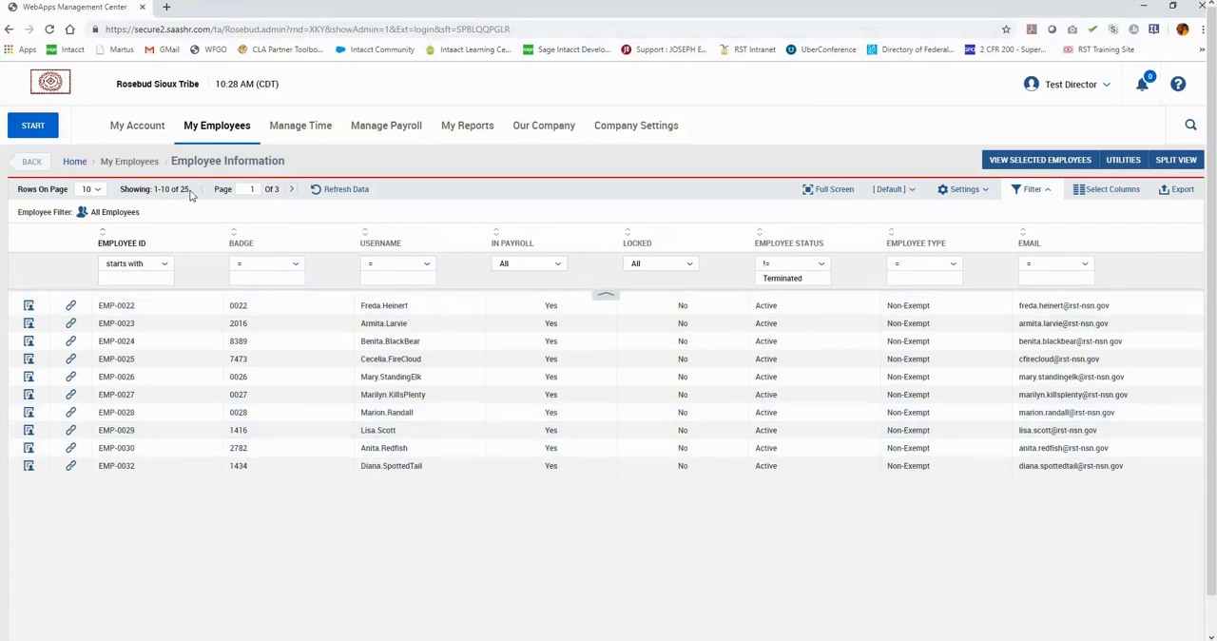
Set the employee report to 50 rows per page and refresh its data
left_click_drag(188, 190, 162, 191)
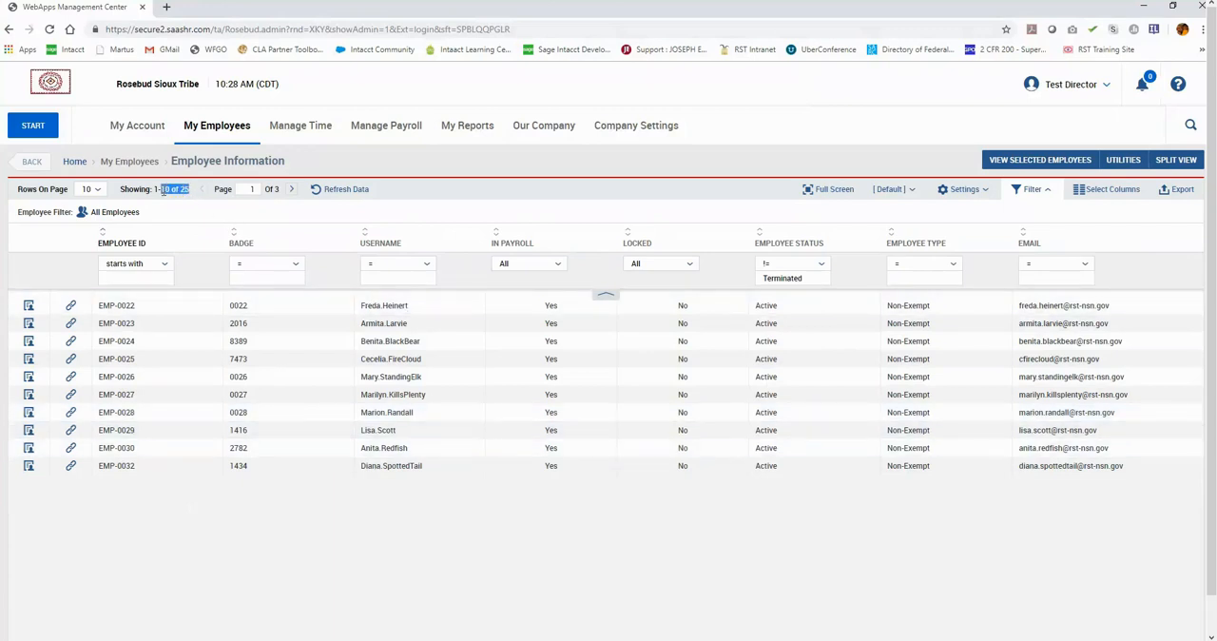
left_click(89, 192)
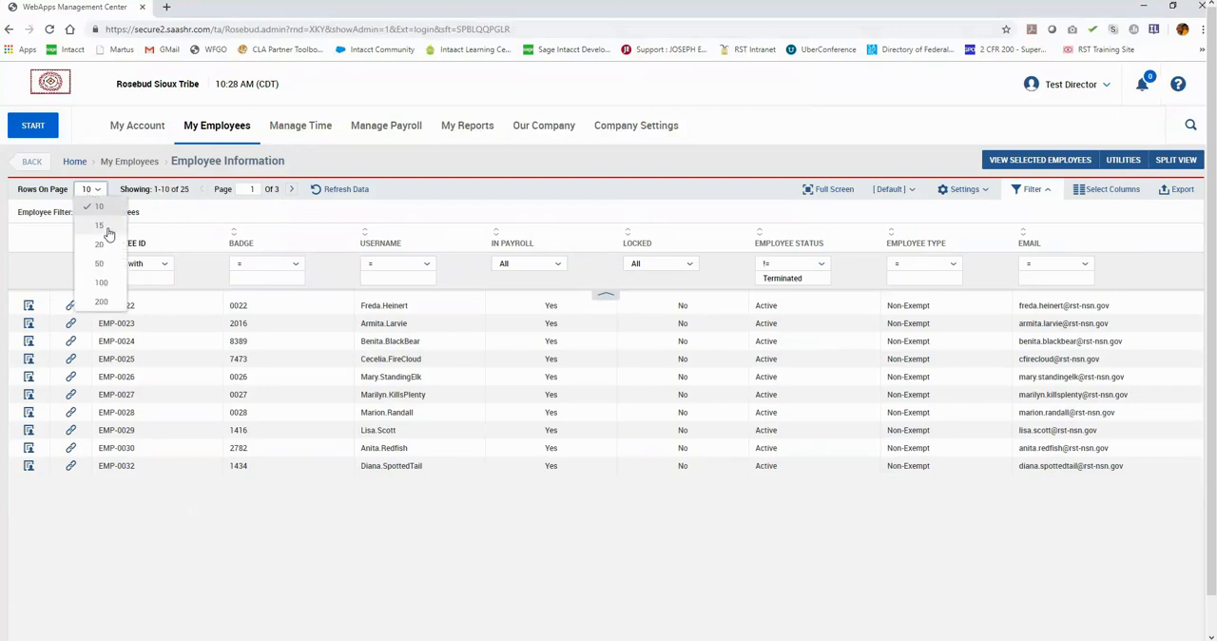
left_click(101, 263)
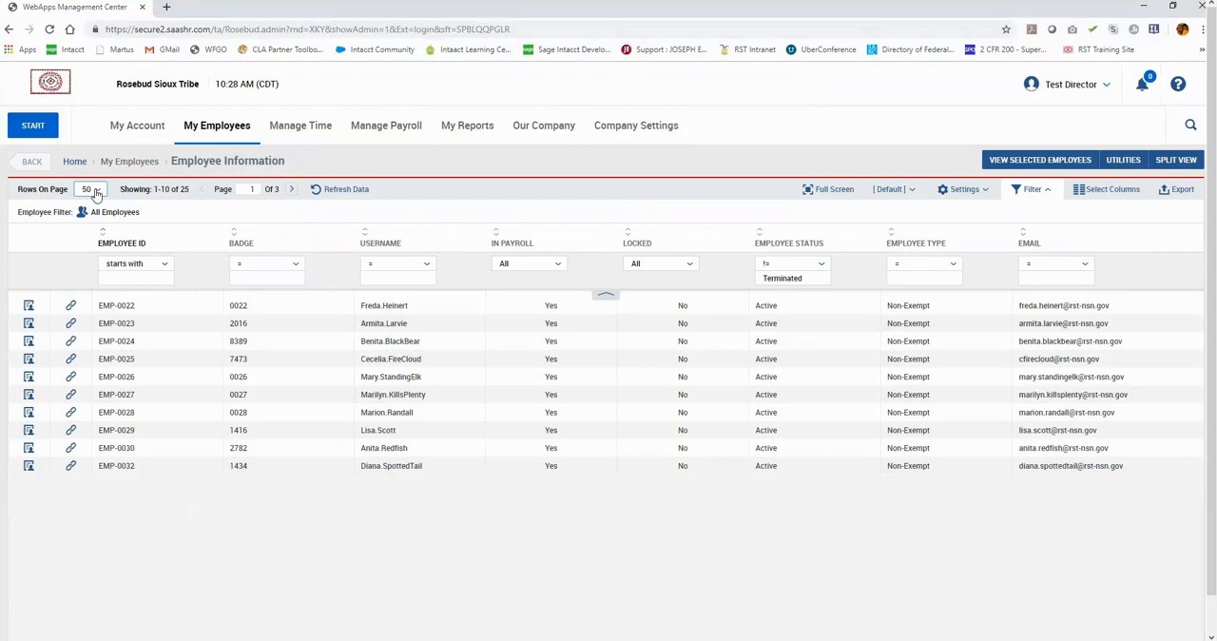
left_click(330, 191)
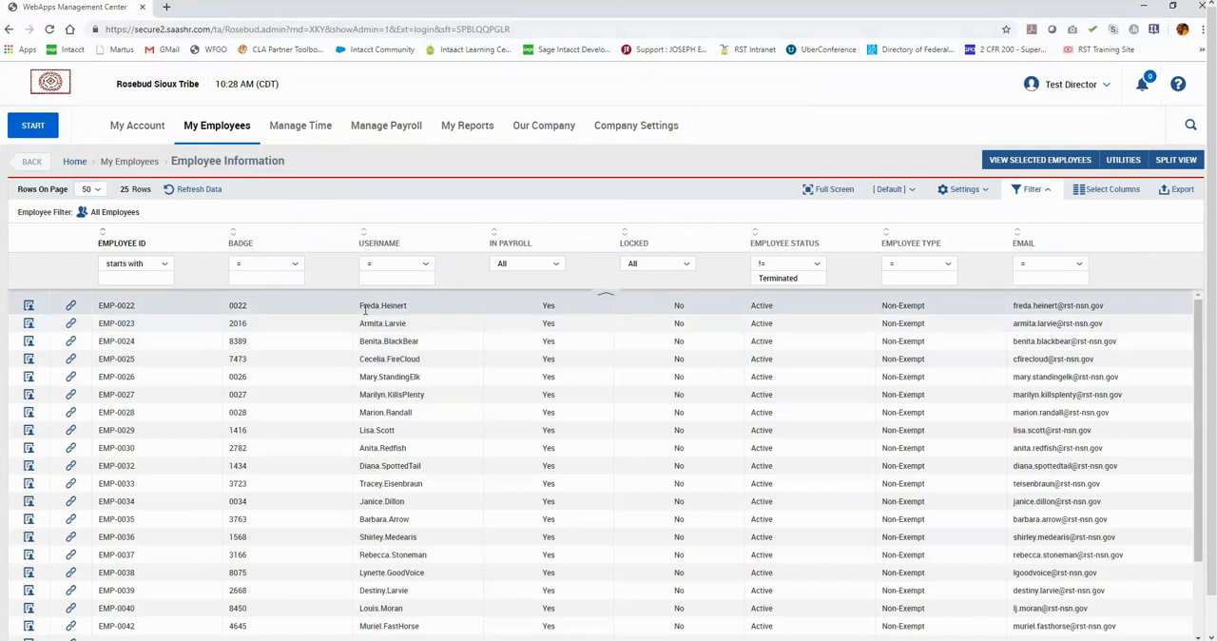
Review the Employee Type and Email columns, and sort the employee report by username in ascending order
left_click_drag(910, 308, 889, 310)
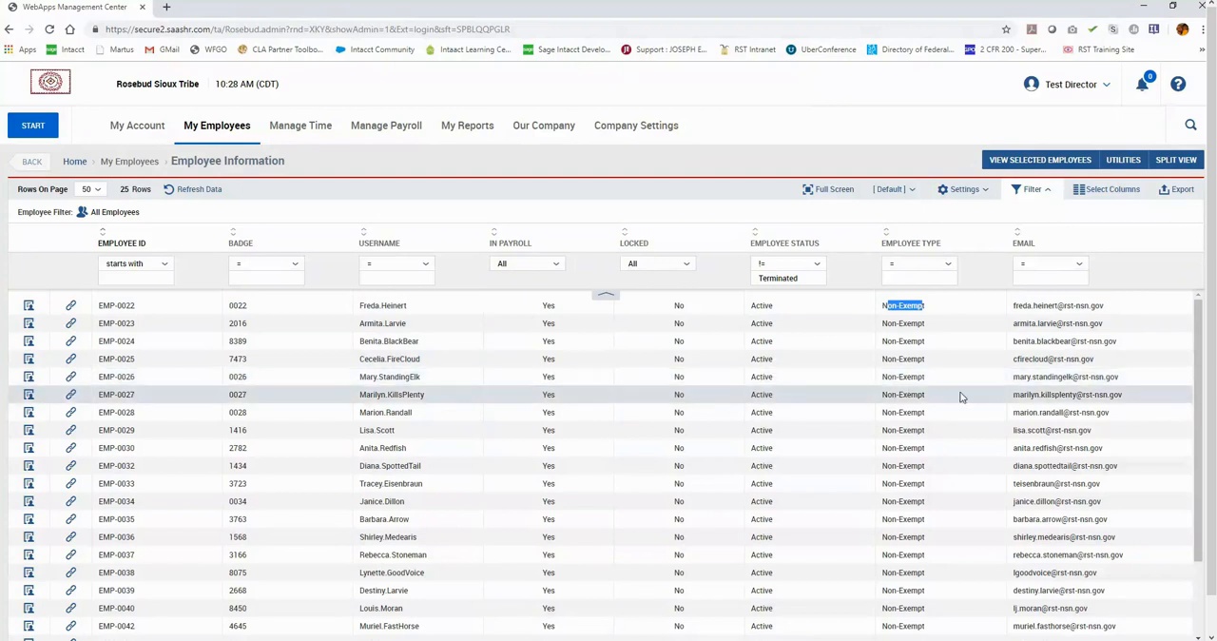
left_click_drag(1014, 305, 1081, 306)
scroll(813, 525, "down", 1)
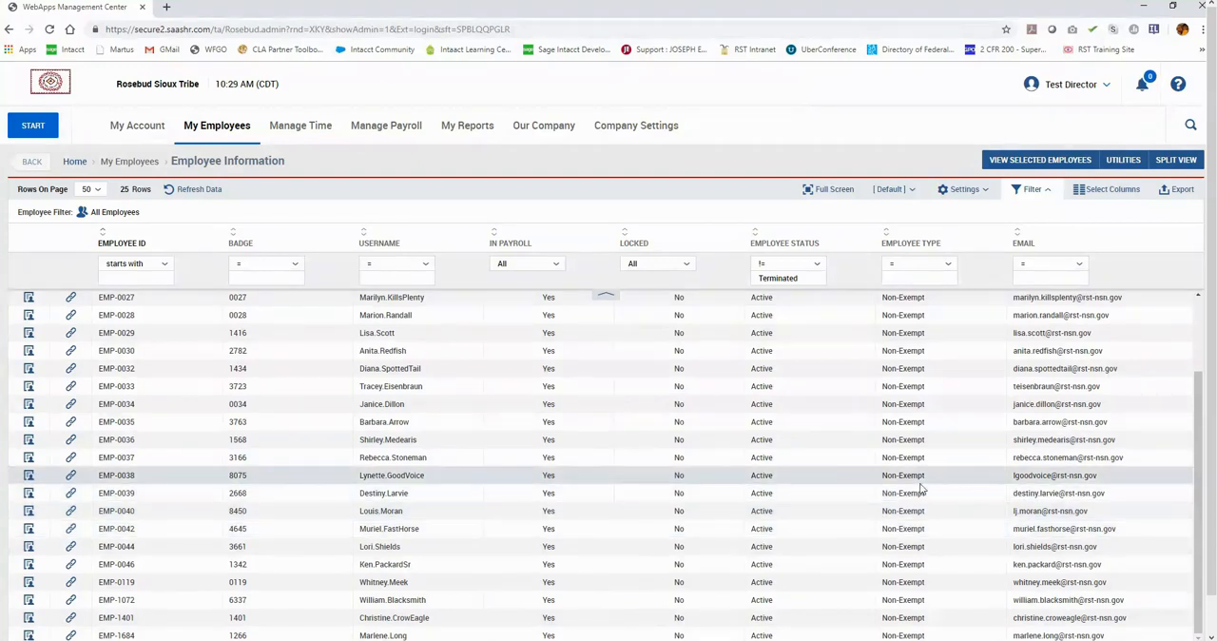
scroll(894, 488, "up", 3)
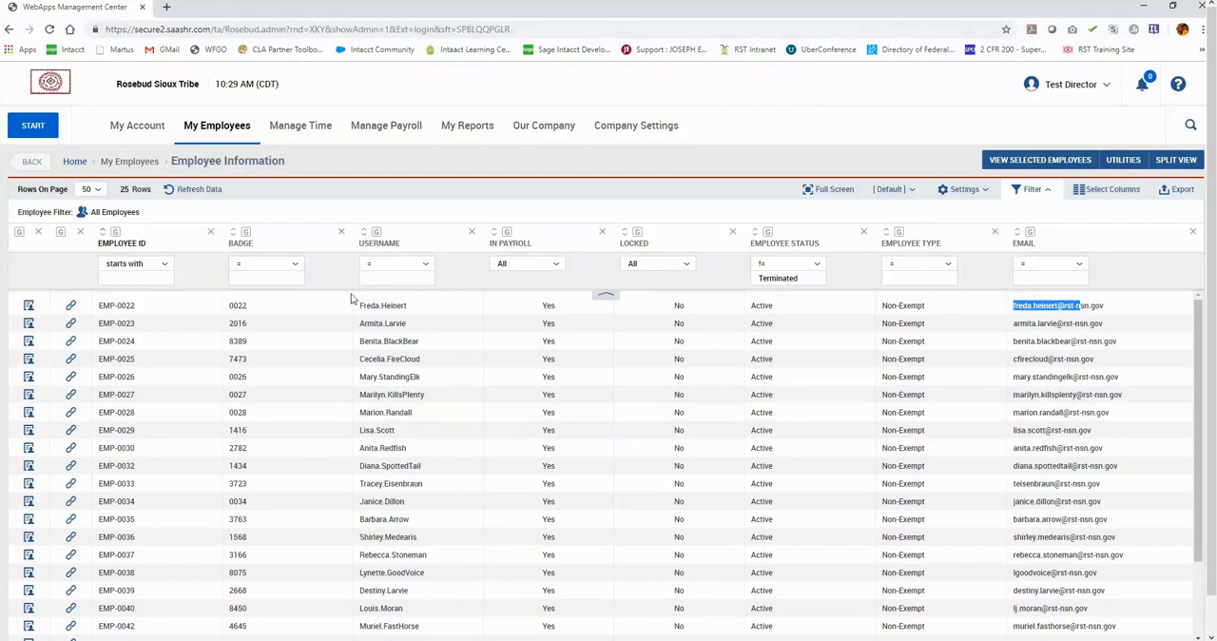
left_click(364, 232)
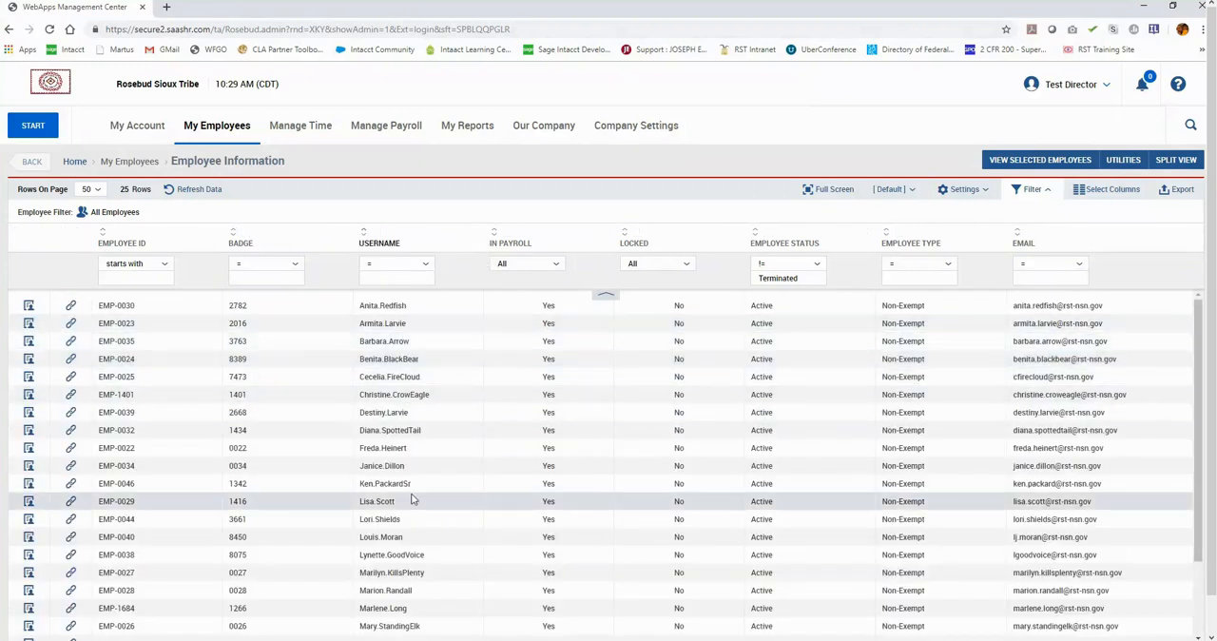
left_click_drag(362, 306, 384, 306)
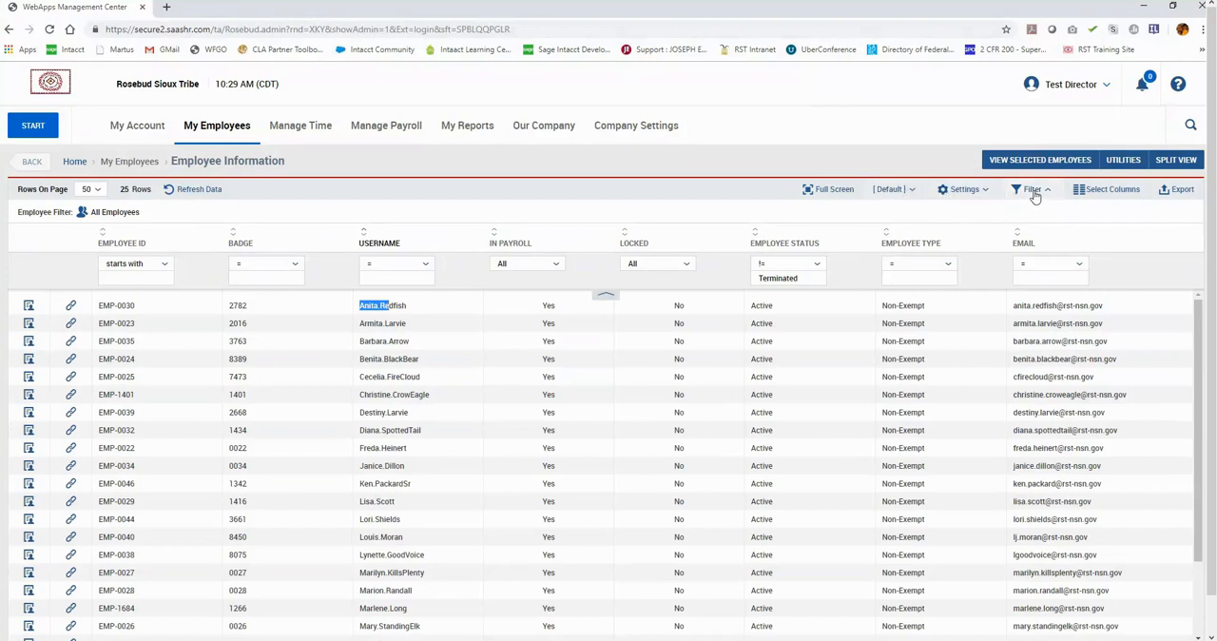
Save the report settings under the name Webex as the default view, keeping Run Immediately enabled
left_click(956, 194)
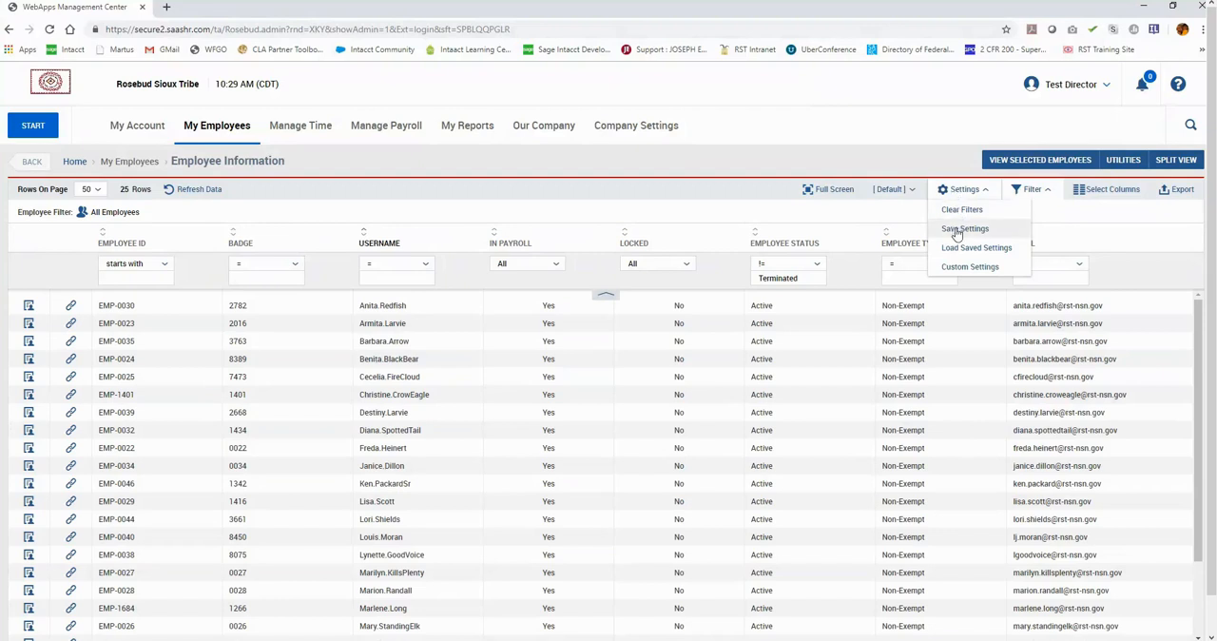
left_click(958, 230)
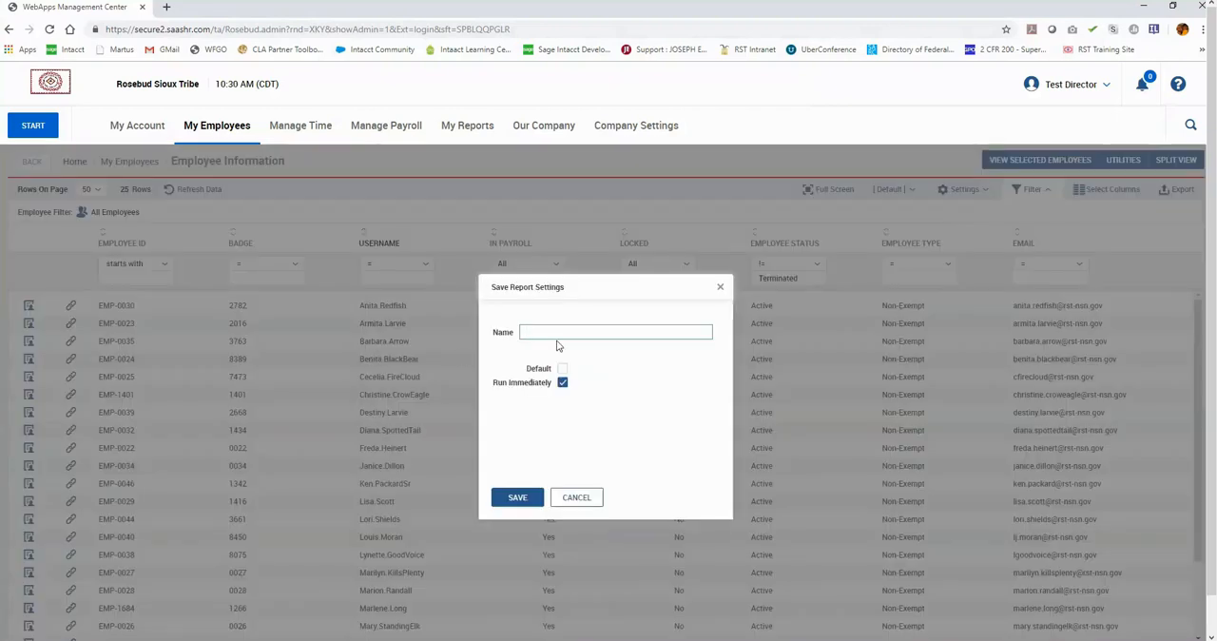
type("Webex")
left_click(563, 370)
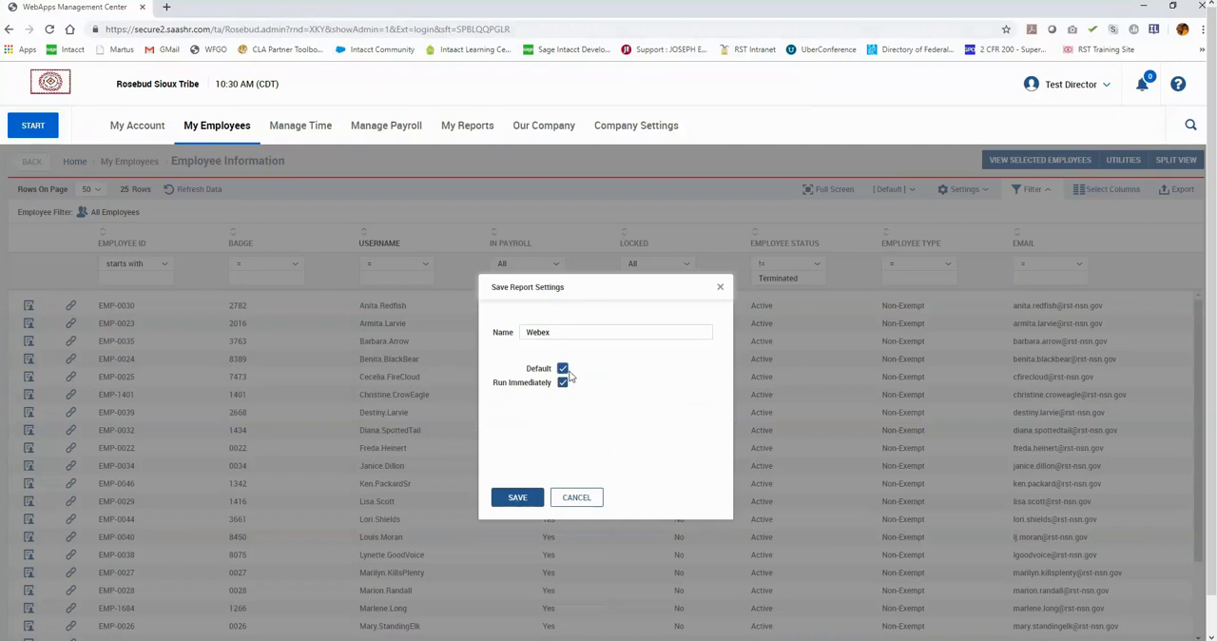
left_click(516, 500)
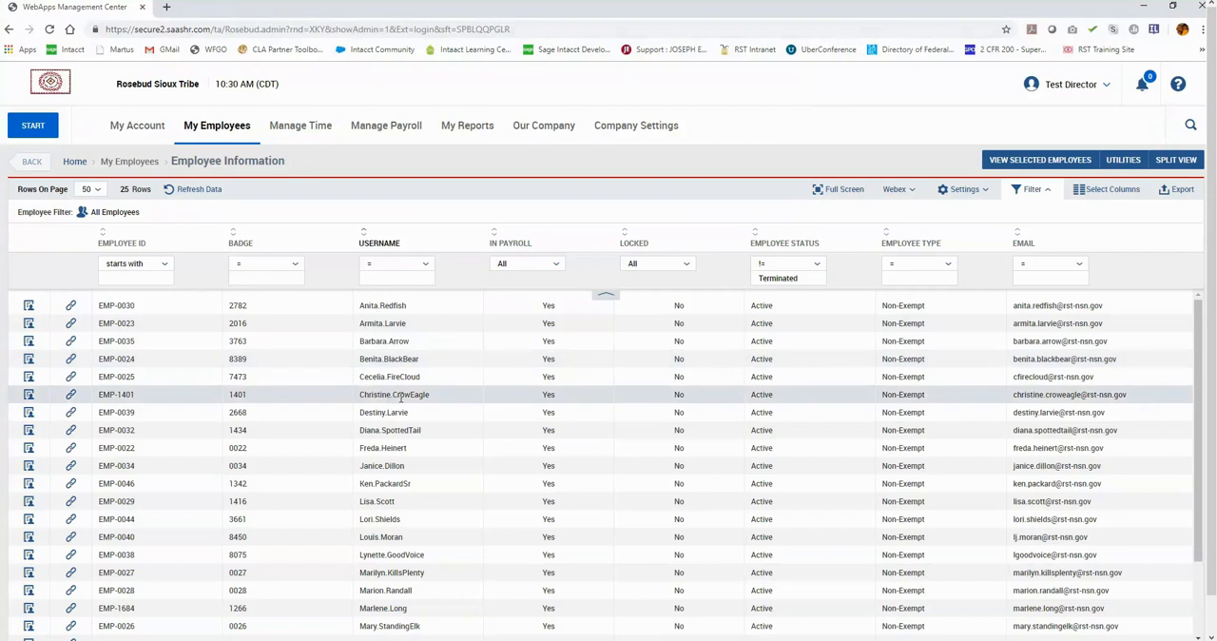
Check the list of saved report views and look through the employee rows of the Webex view
left_click(897, 191)
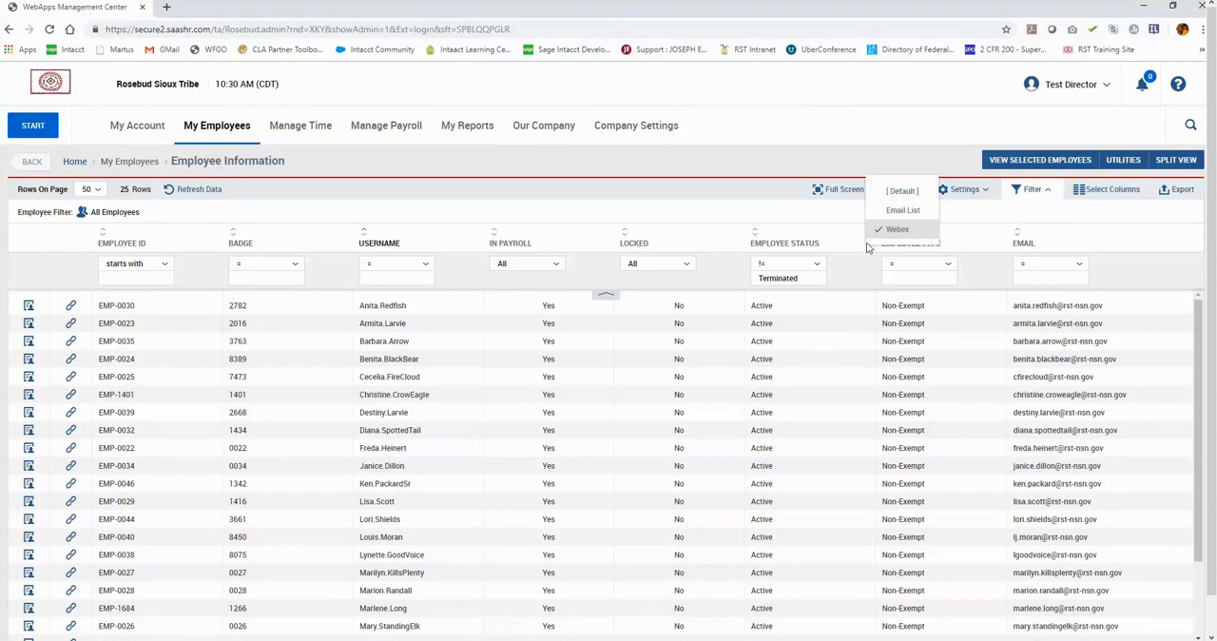
left_click(643, 194)
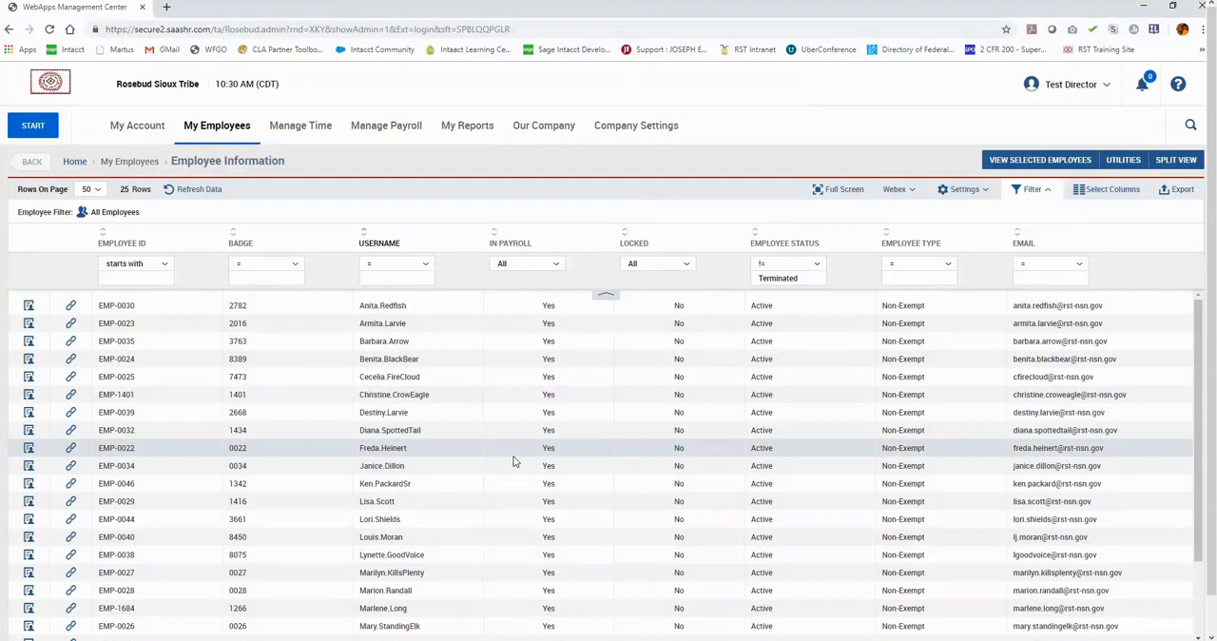
scroll(513, 462, "down", 1)
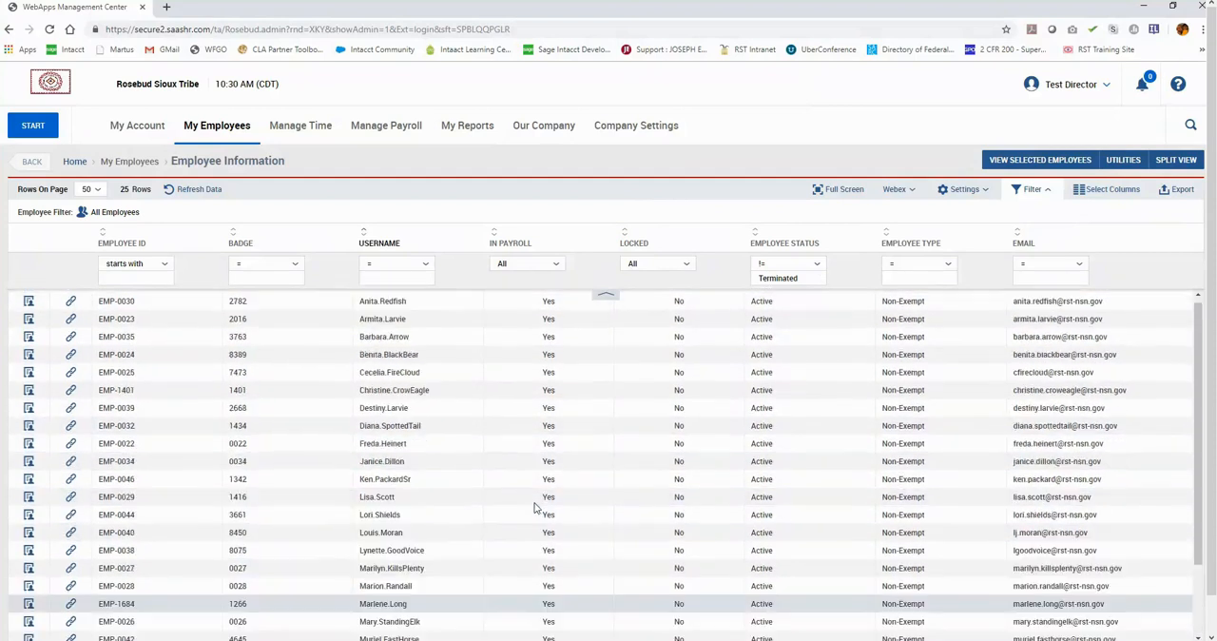
scroll(535, 508, "up", 1)
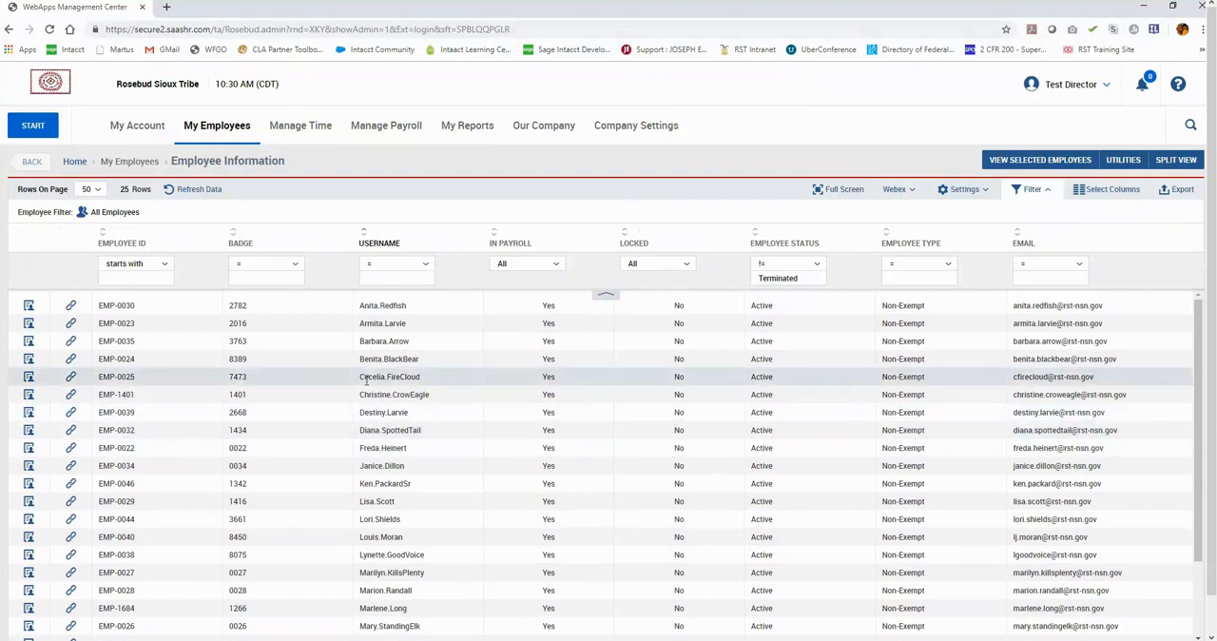
scroll(366, 381, "down", 1)
scroll(384, 478, "up", 1)
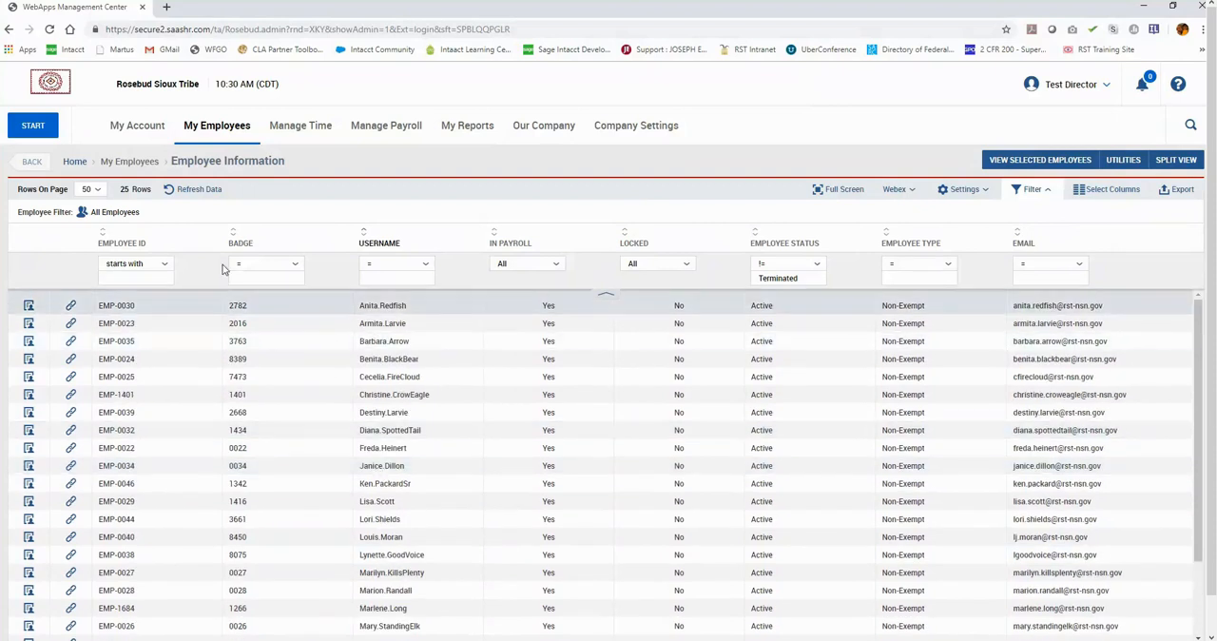
Open the employee filter and add the first listed employee and the one directly below the TEST account
left_click(96, 215)
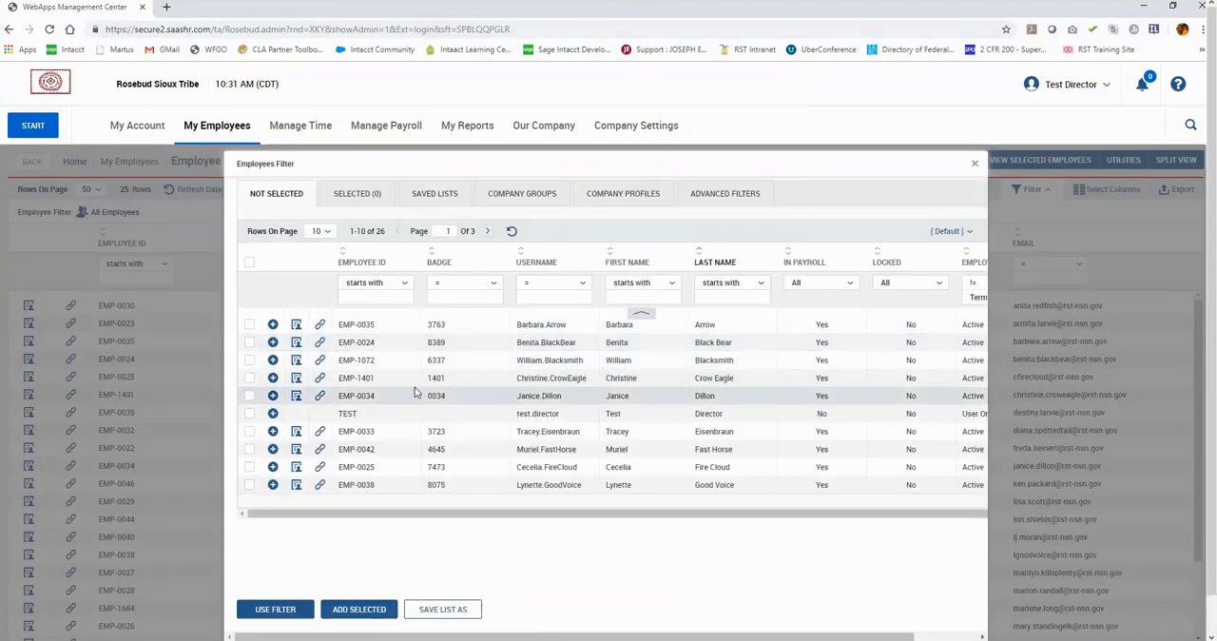
left_click(273, 325)
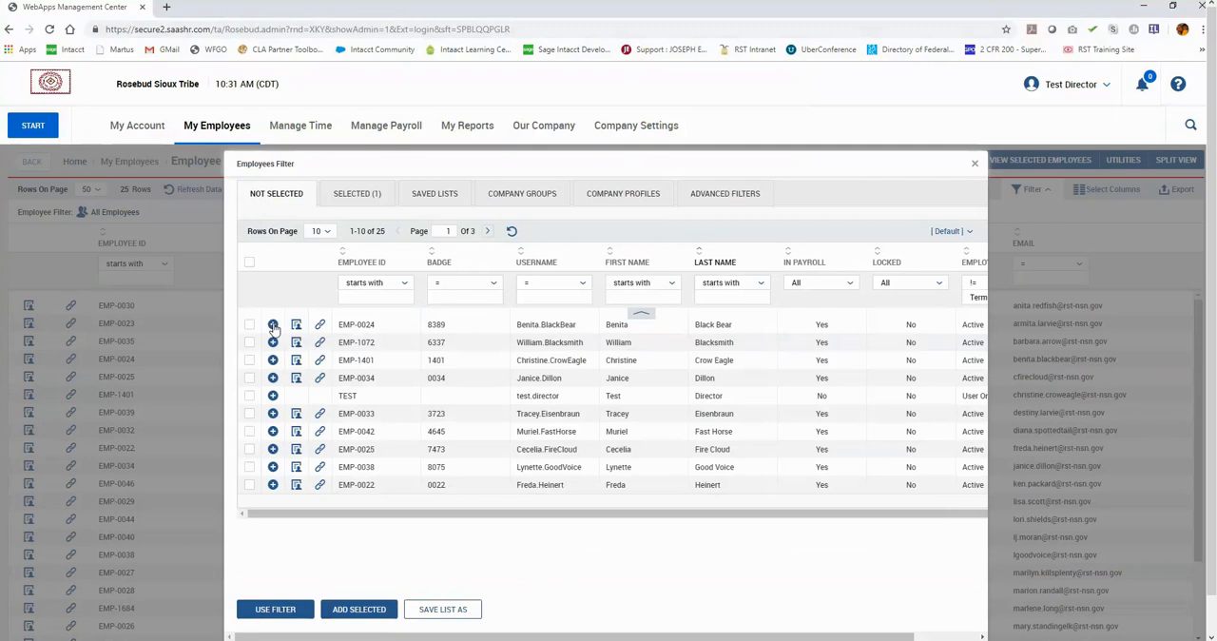
left_click(273, 414)
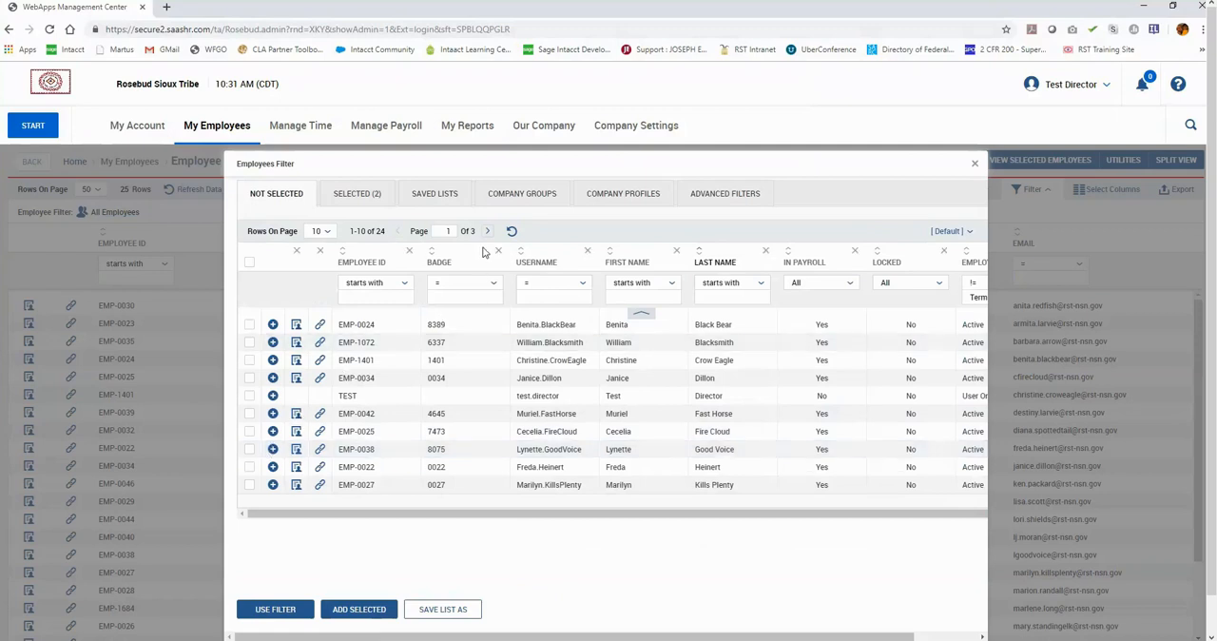
Show 50 rows per page in the employee filter's list of unselected employees and refresh it
left_click(320, 231)
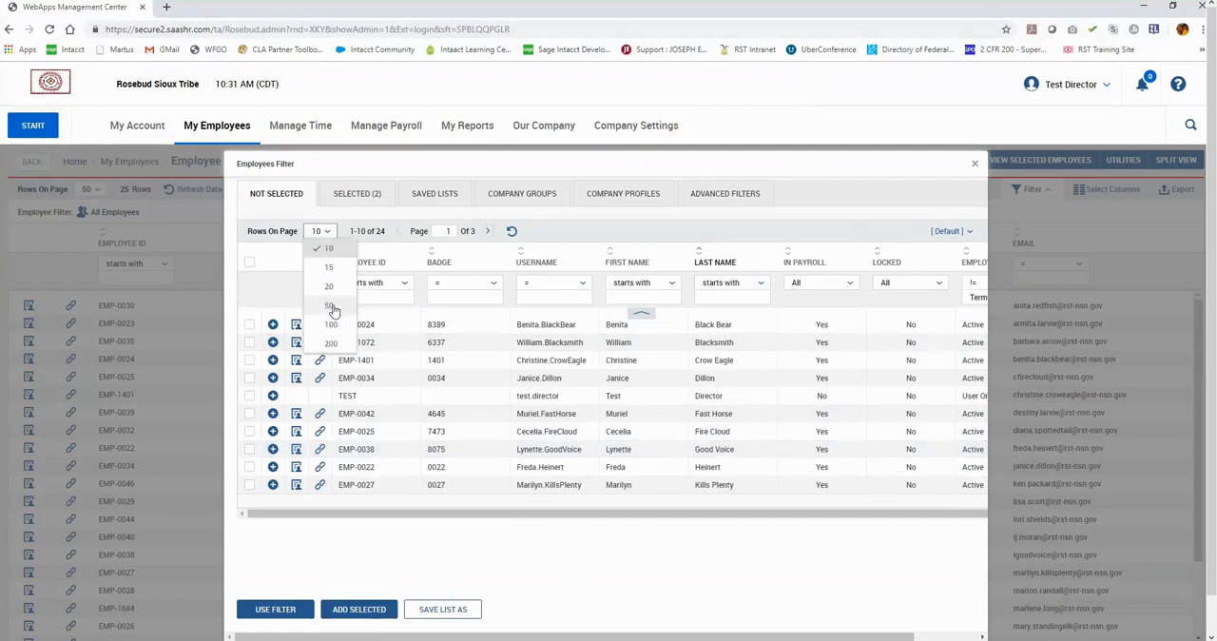
left_click(331, 302)
left_click(510, 233)
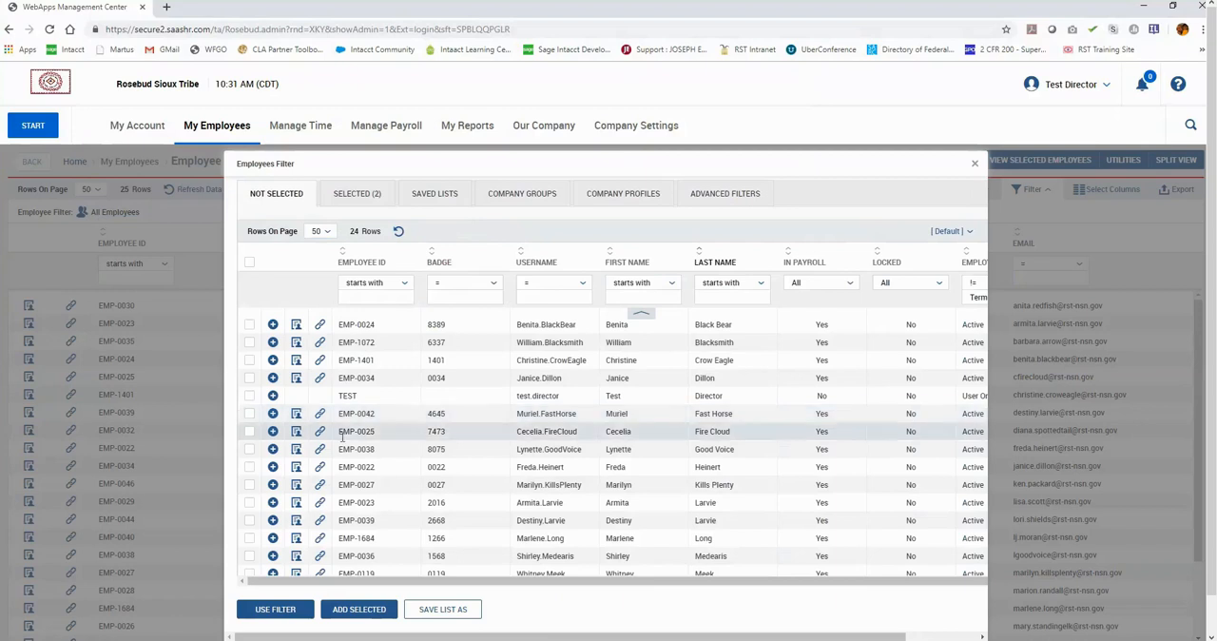
Add the third-last and second-last employees in the list to the selection, and apply the employee filter to the report
scroll(324, 451, "down", 5)
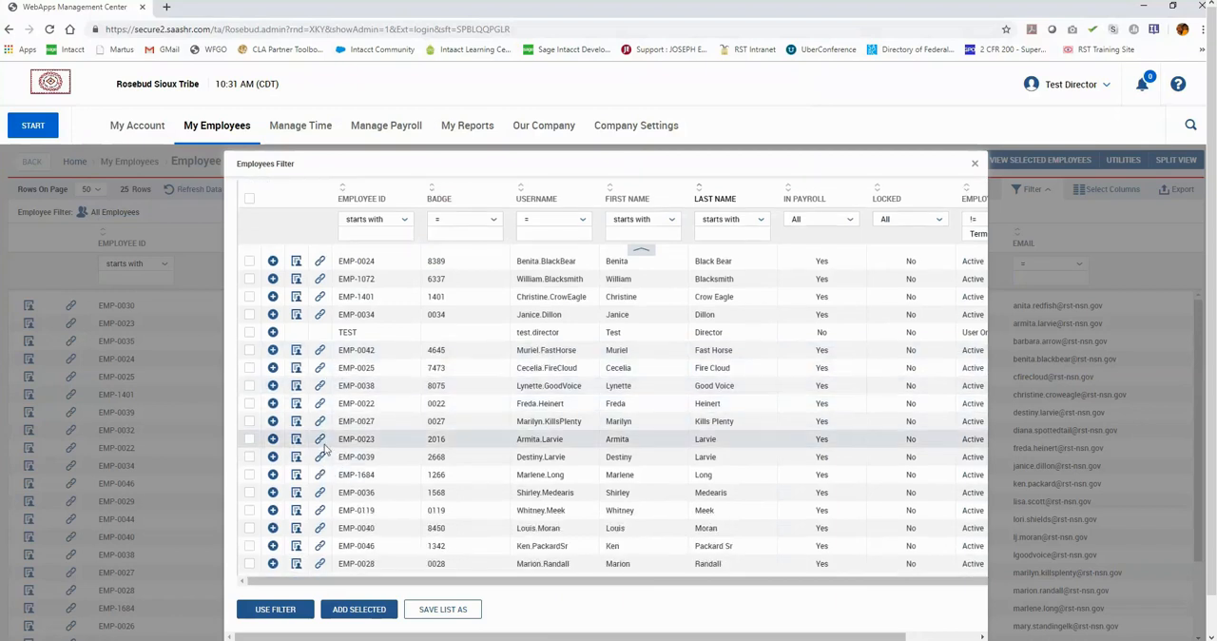
scroll(324, 451, "down", 1)
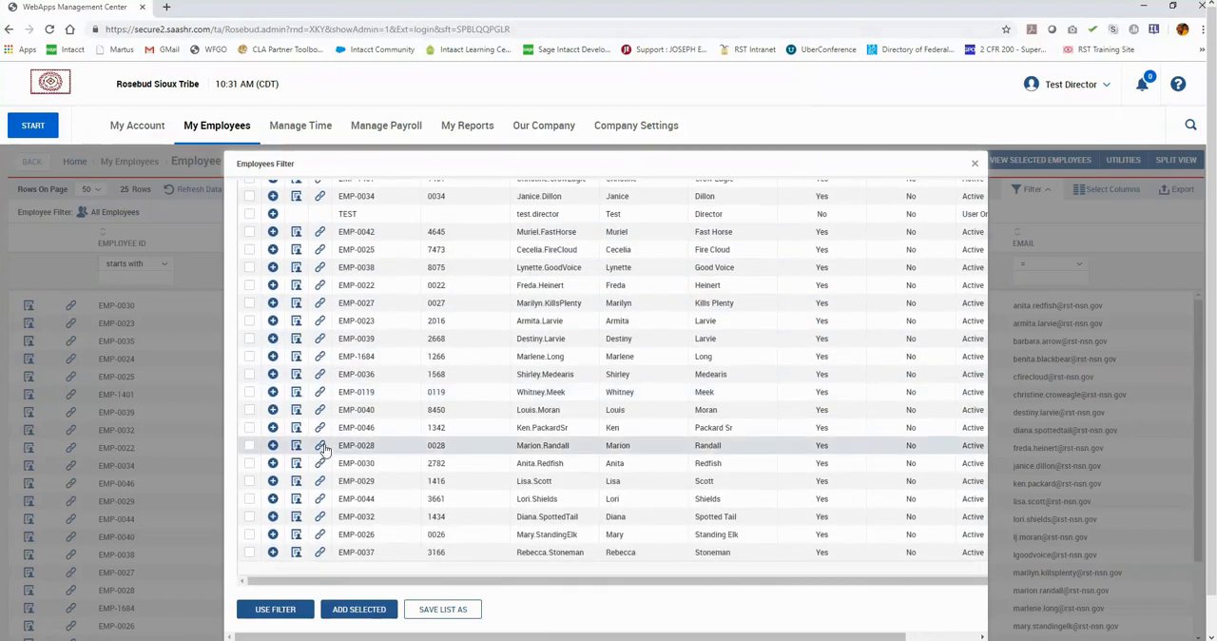
left_click(273, 518)
scroll(275, 522, "down", 6)
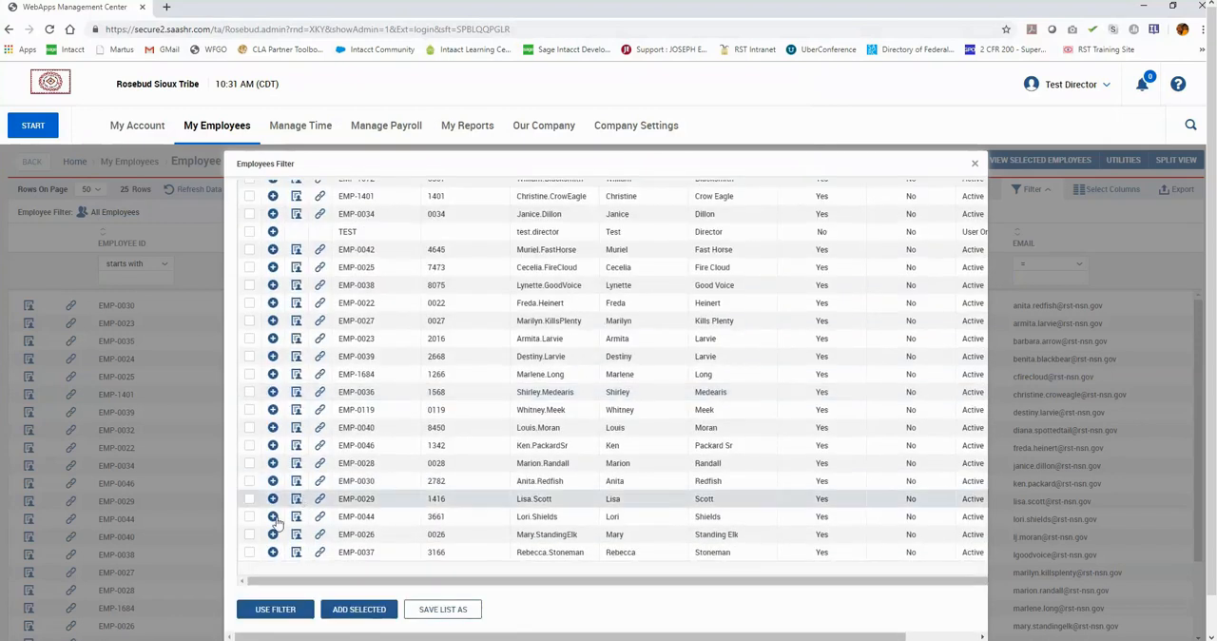
left_click(274, 518)
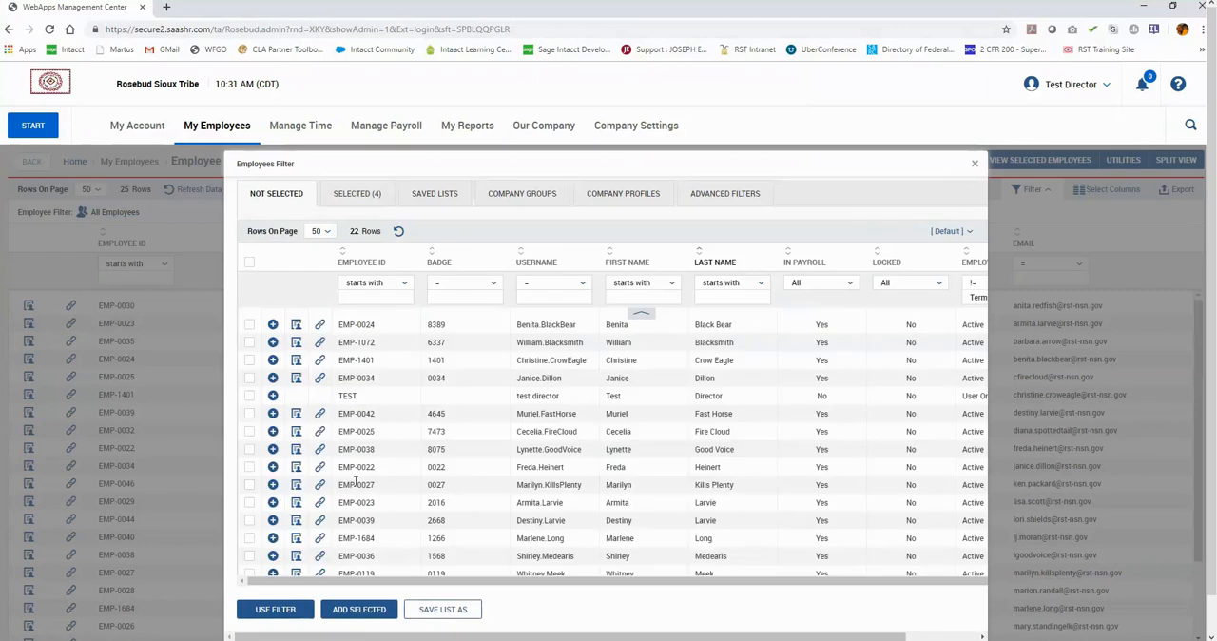
left_click(357, 193)
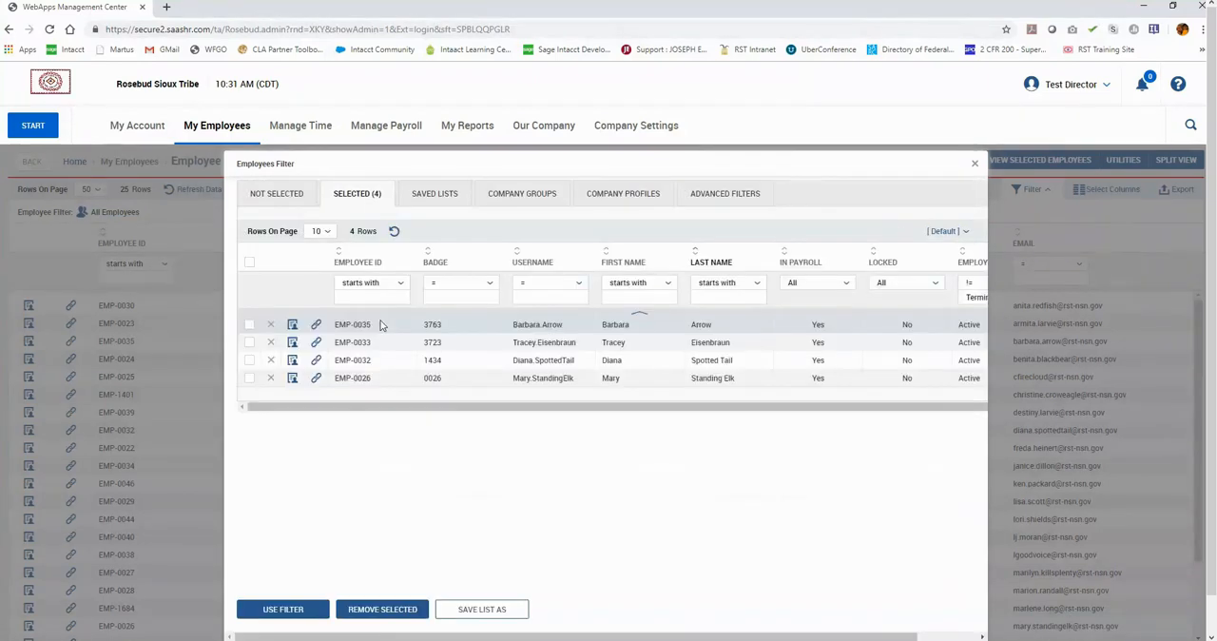
left_click(276, 614)
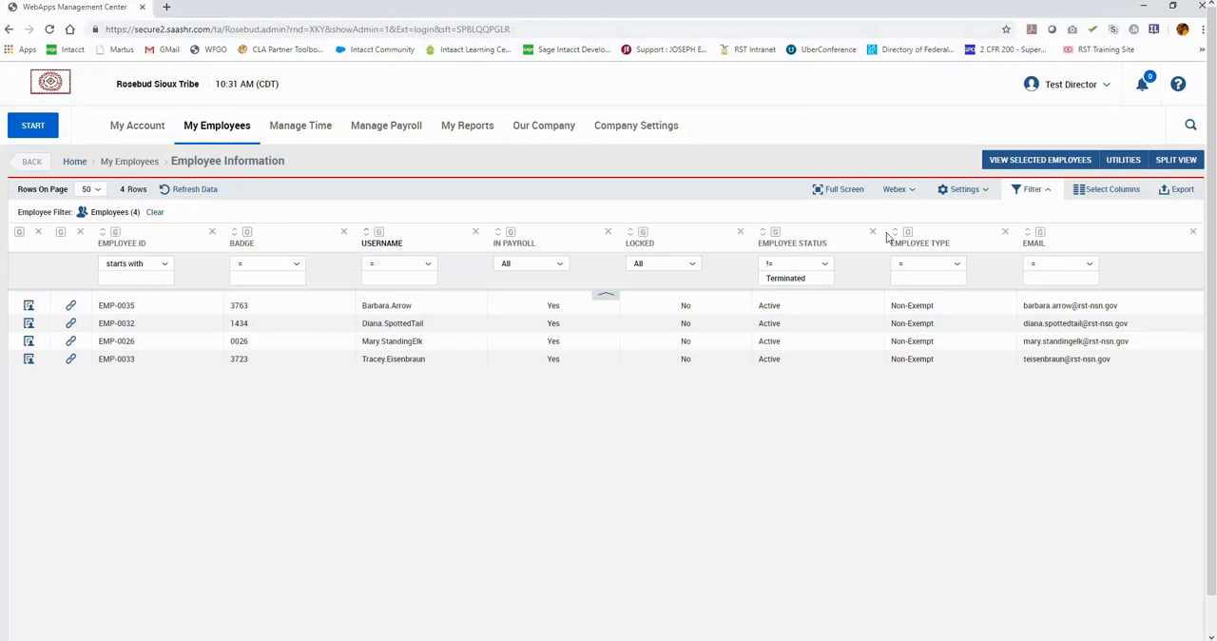
Save the filtered report as a new view named Webex Monitors with Default off and Run Immediately on, and check the saved views list
left_click(955, 193)
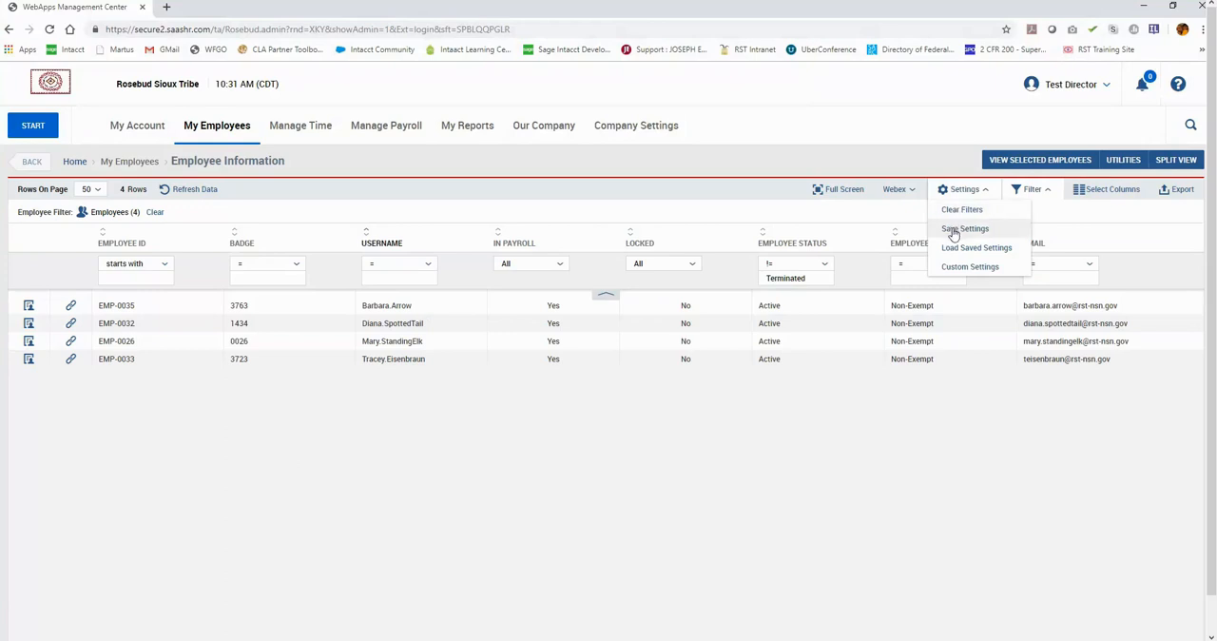
left_click(954, 229)
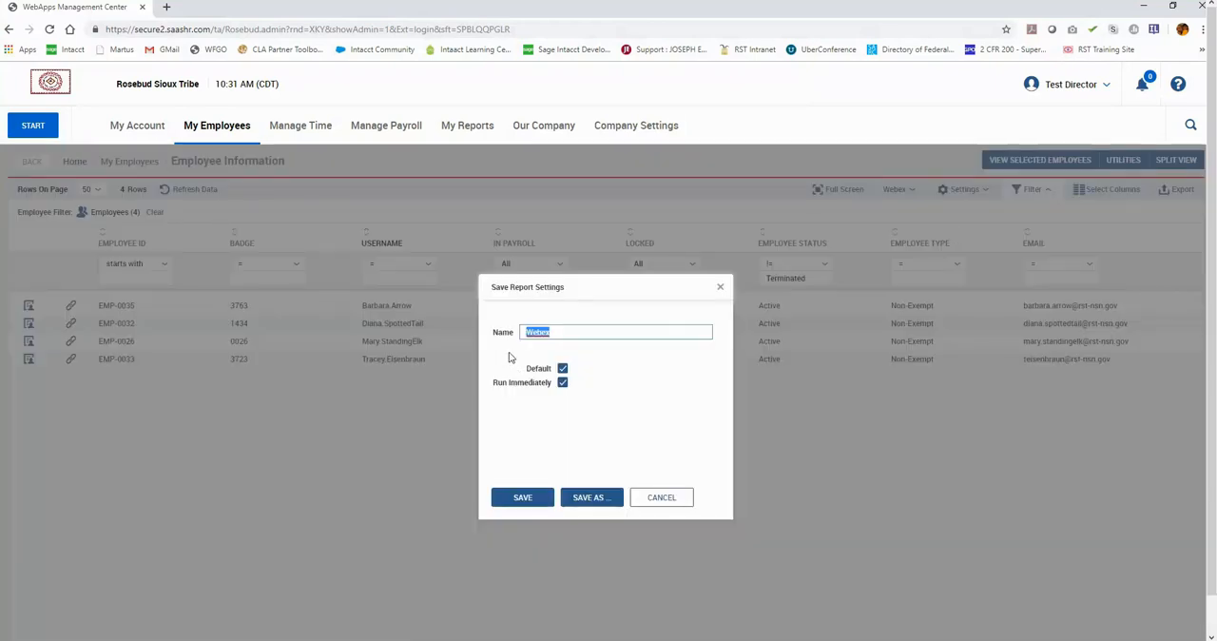
key("End")
type("P")
type("onitors")
left_click(562, 368)
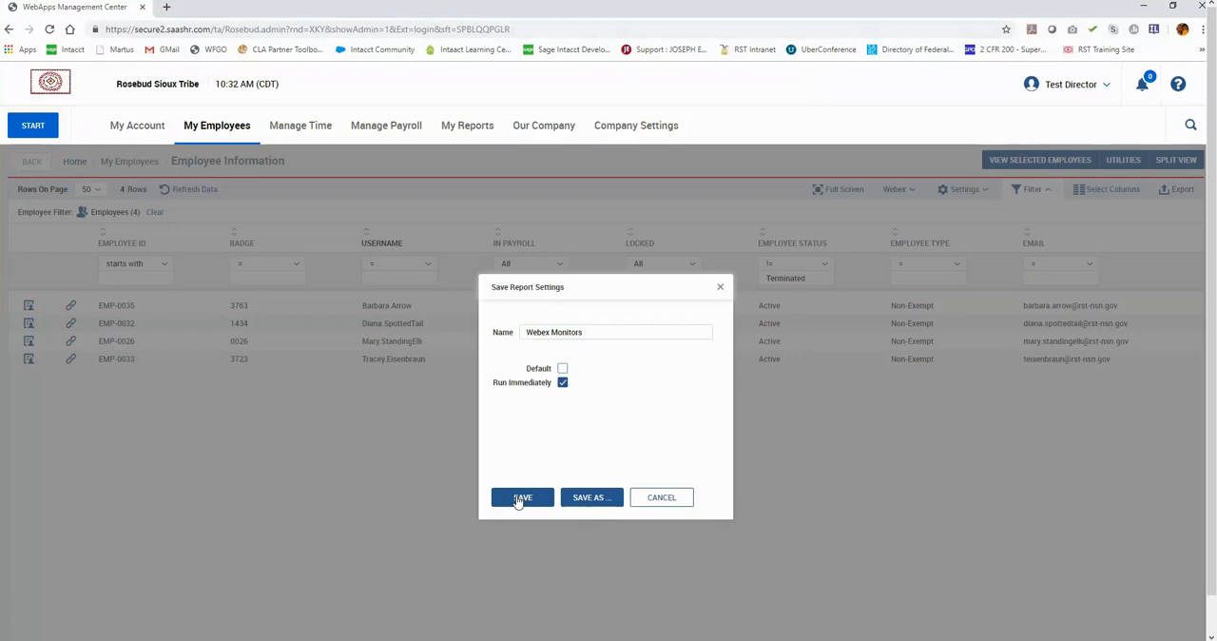
left_click(589, 498)
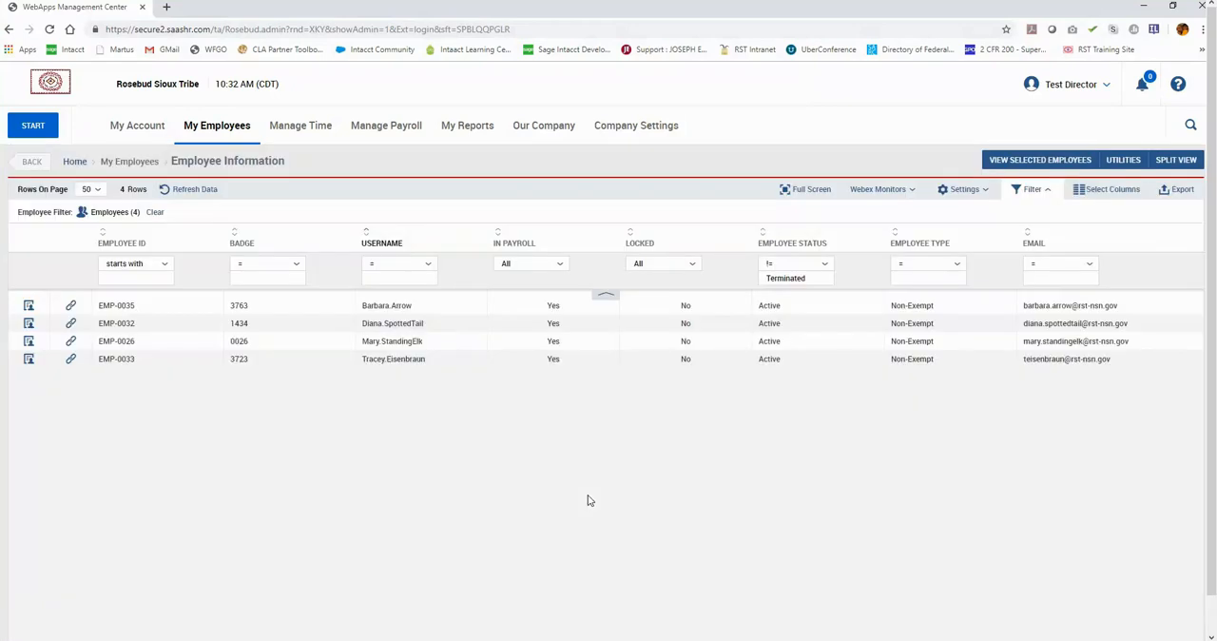
left_click(890, 191)
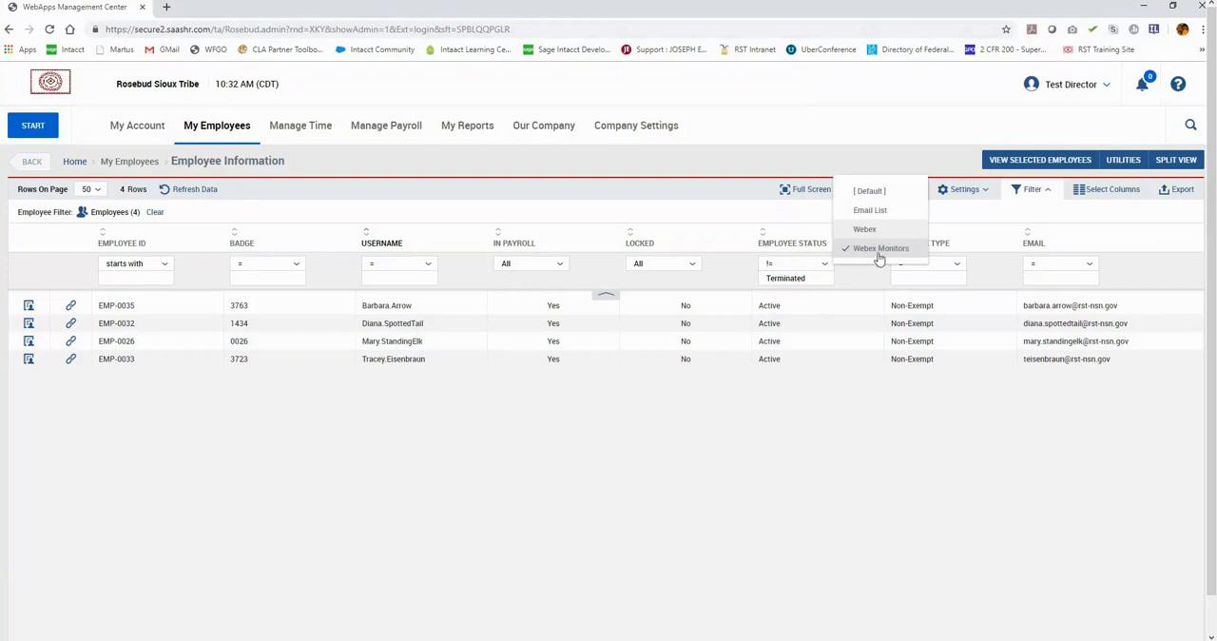
left_click(656, 420)
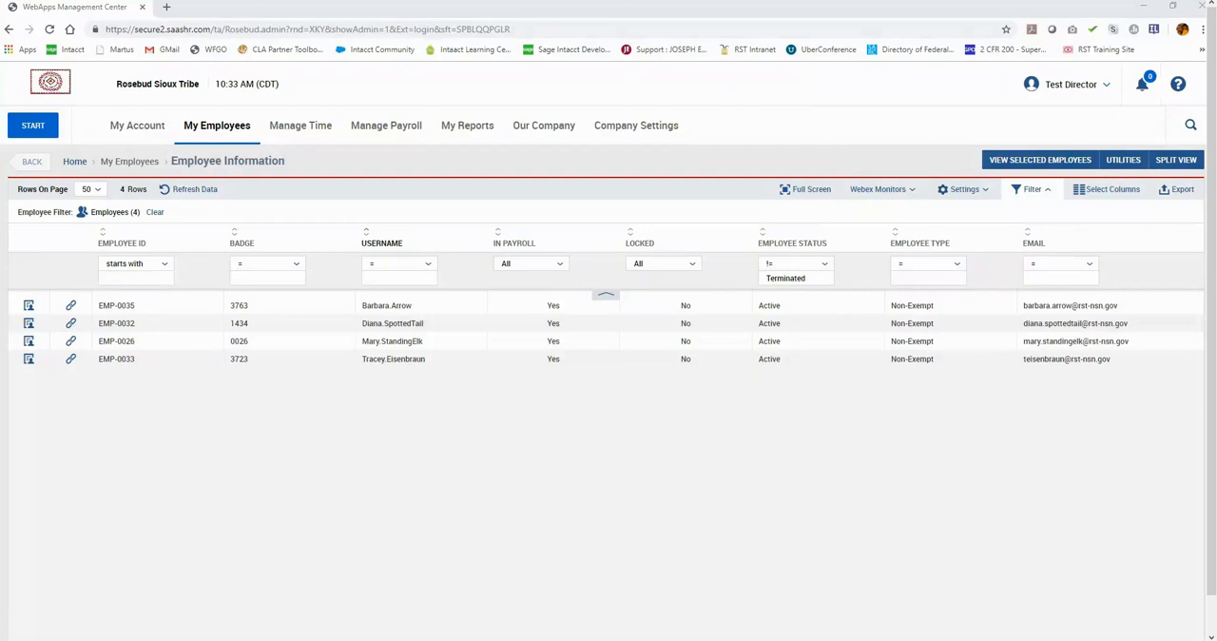
Open the Accrual Balances report and review the first row's hours remaining, balance liability, accrual year start and hours taken YTD
left_click(220, 127)
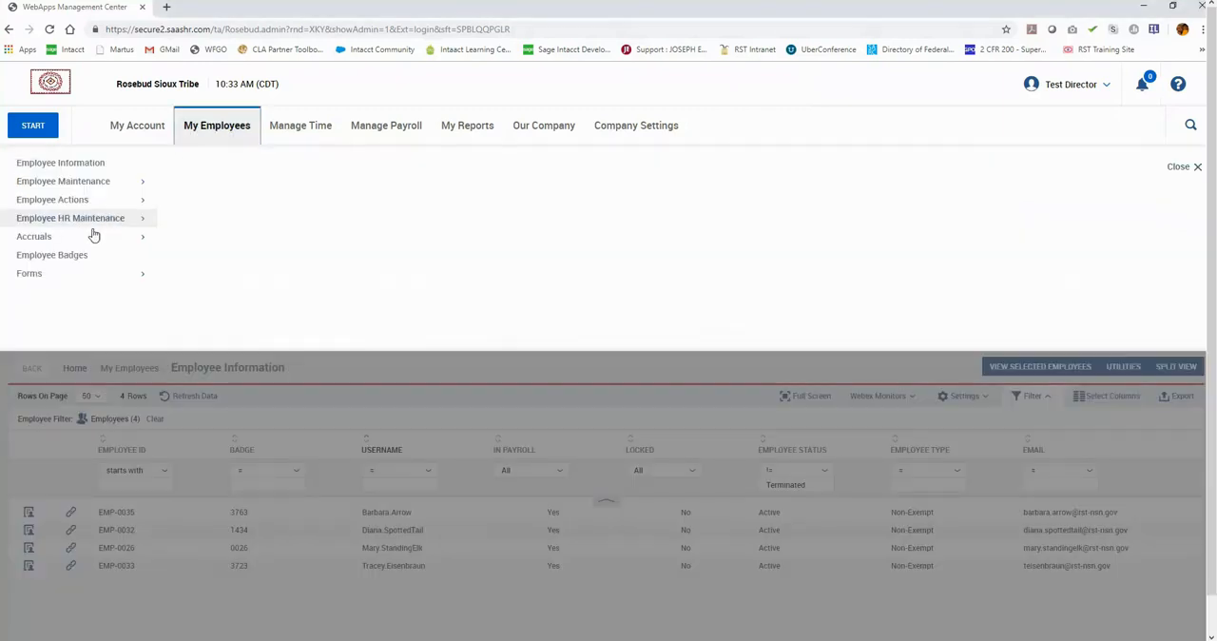
mouse_move(89, 243)
left_click(202, 164)
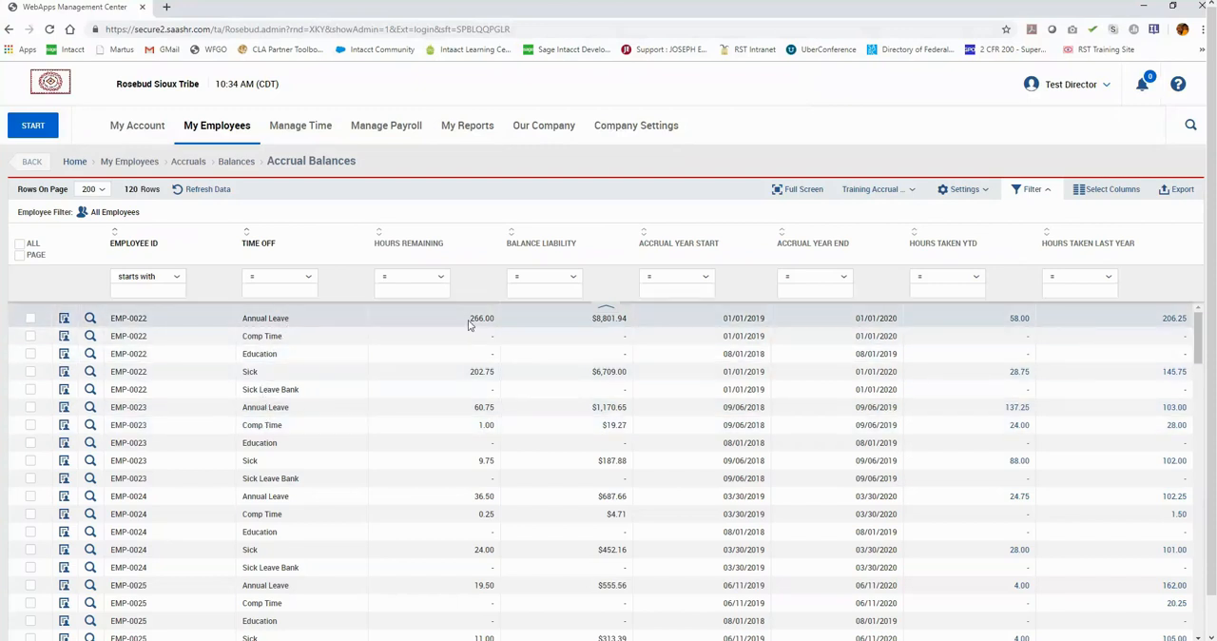
left_click_drag(469, 324, 496, 328)
left_click_drag(593, 317, 625, 319)
left_click_drag(723, 318, 763, 317)
left_click(981, 323)
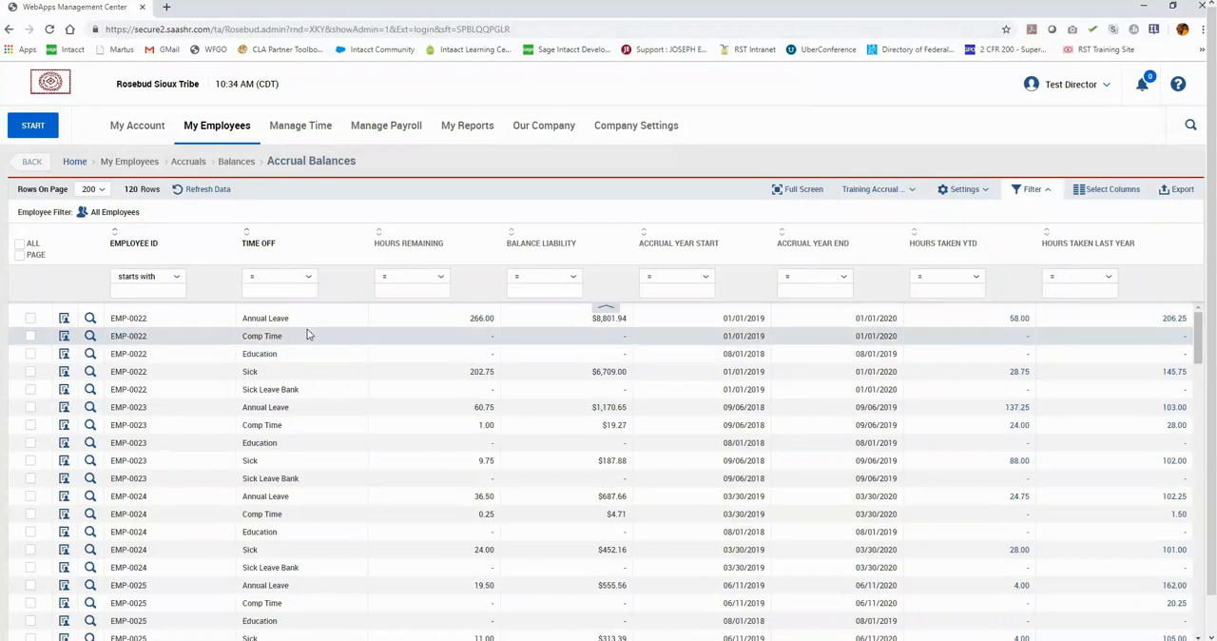
Filter the Time Off column to entries equal to Annual Leave and look through the matching rows
left_click(312, 278)
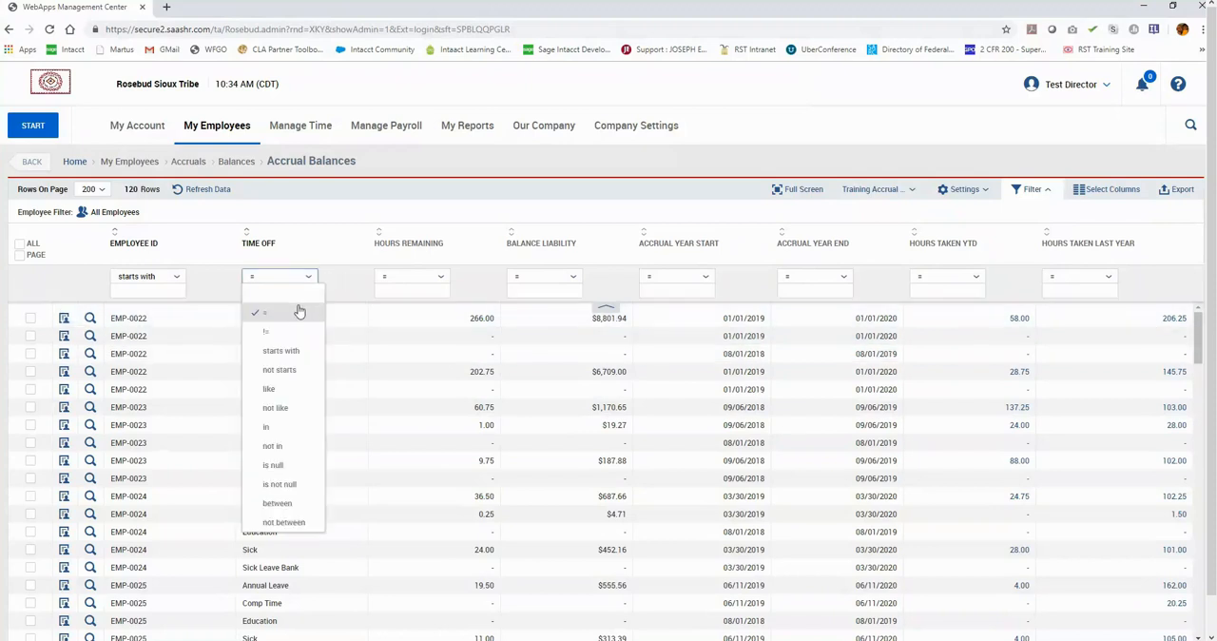
left_click(295, 312)
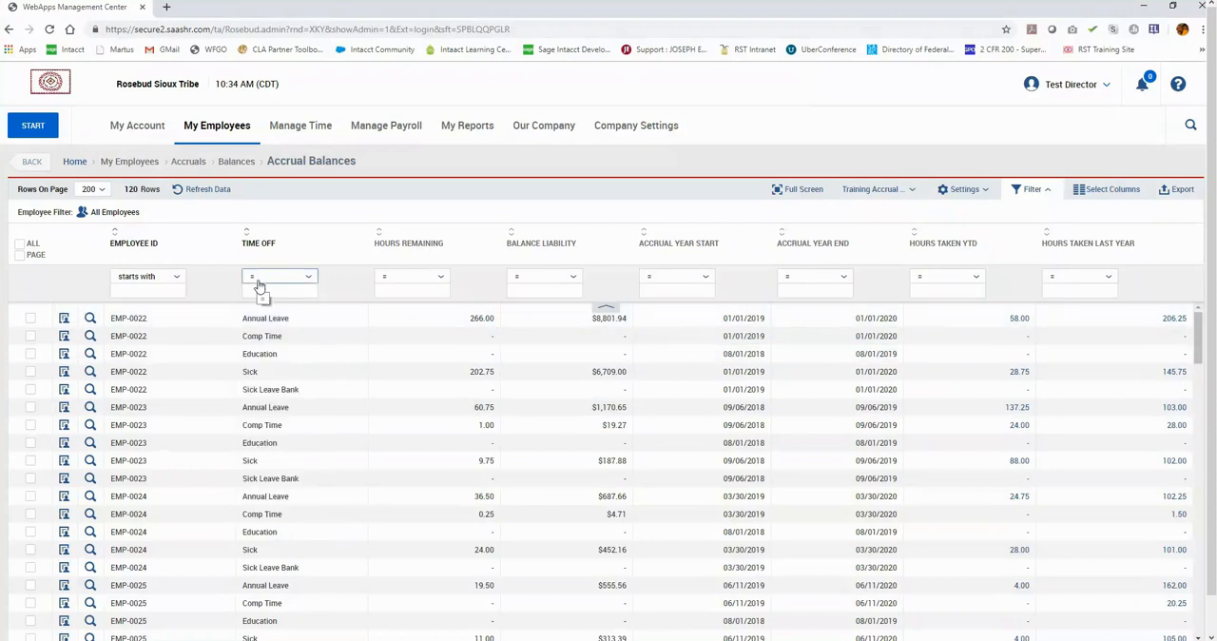
left_click(267, 292)
type("Annual Leave")
key("Return")
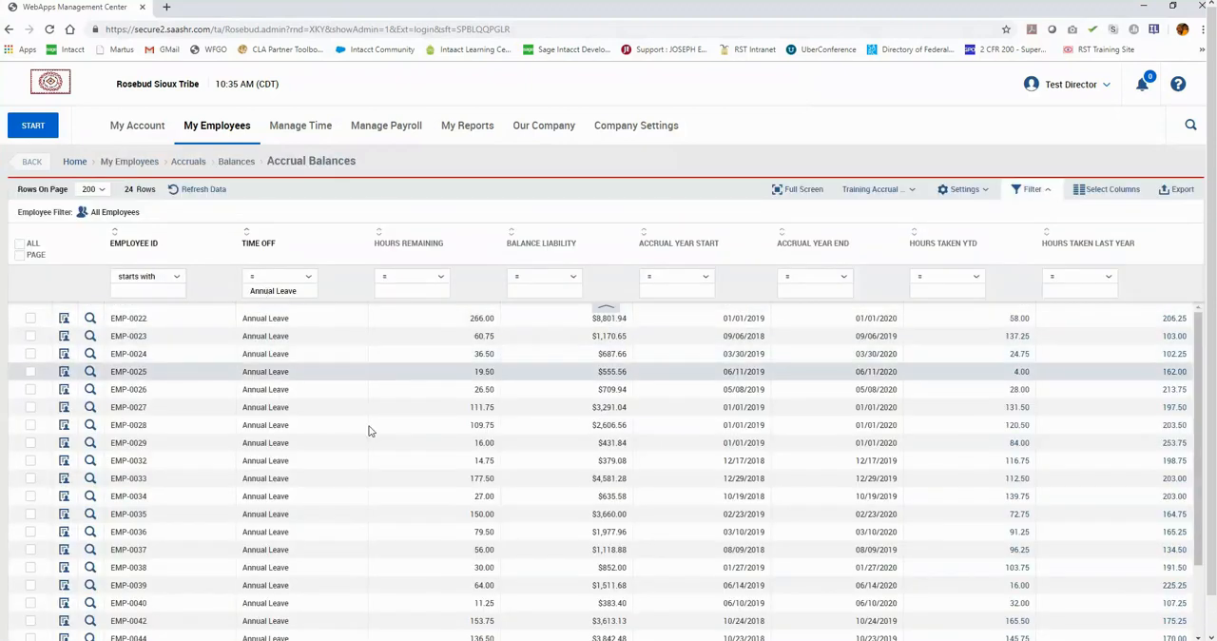
scroll(390, 461, "down", 1)
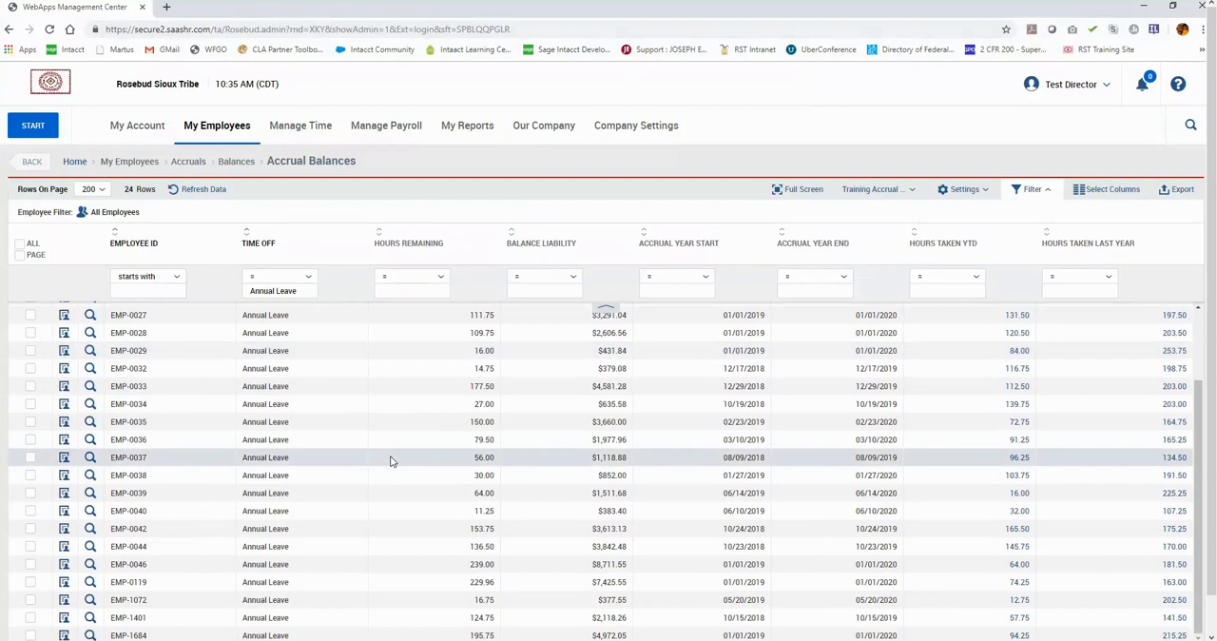
scroll(390, 462, "up", 1)
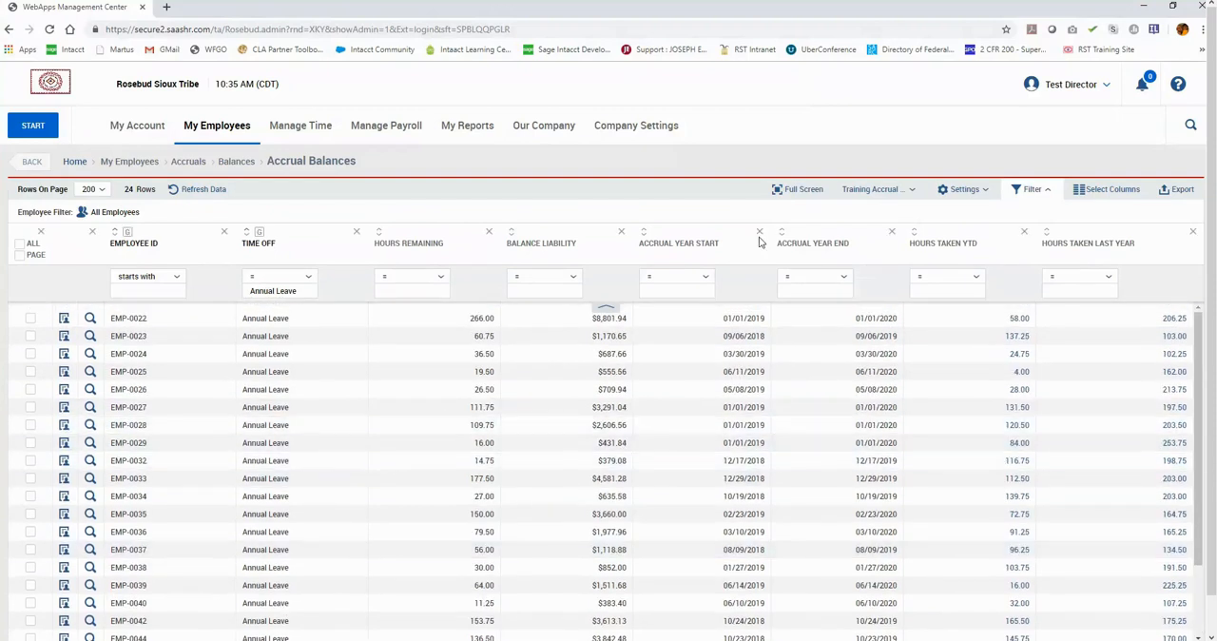
Save the filtered accrual report as a new view named Training Annual Leave with Run Immediately on and Default off
left_click(952, 194)
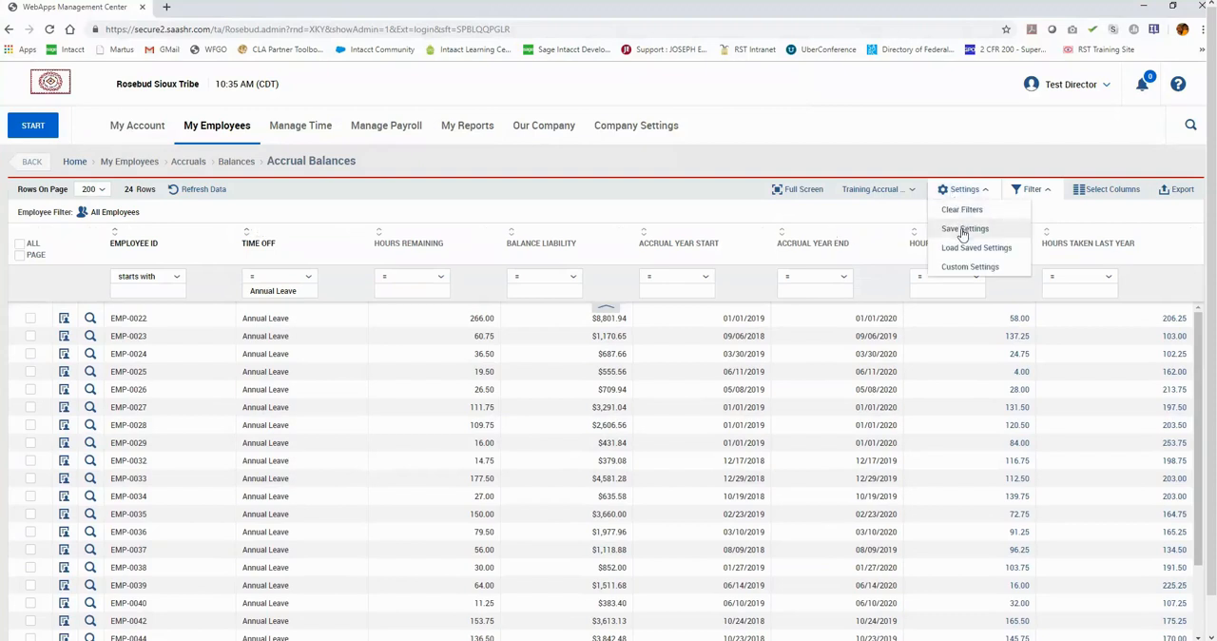
left_click(957, 228)
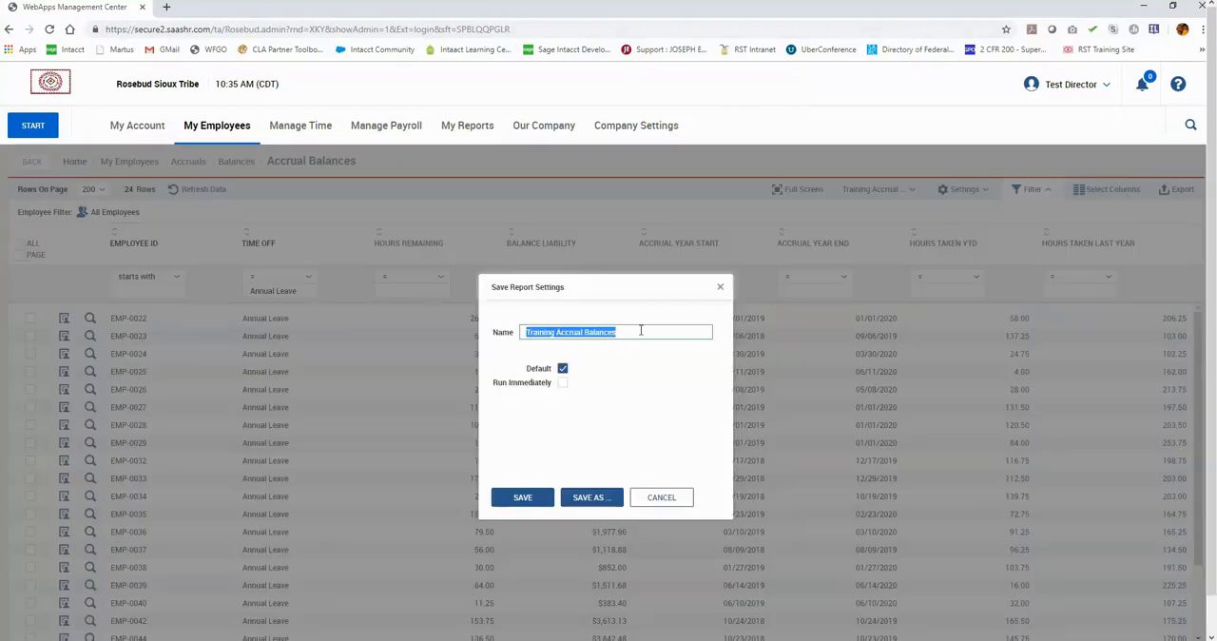
left_click_drag(617, 333, 555, 330)
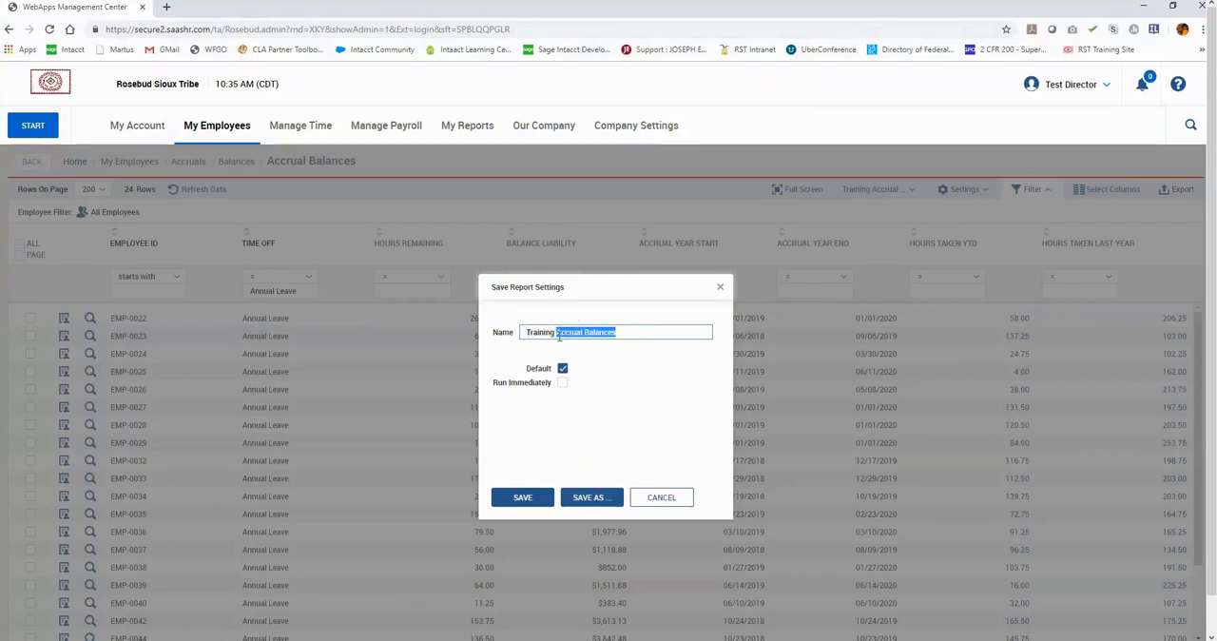
type("Annual Lea")
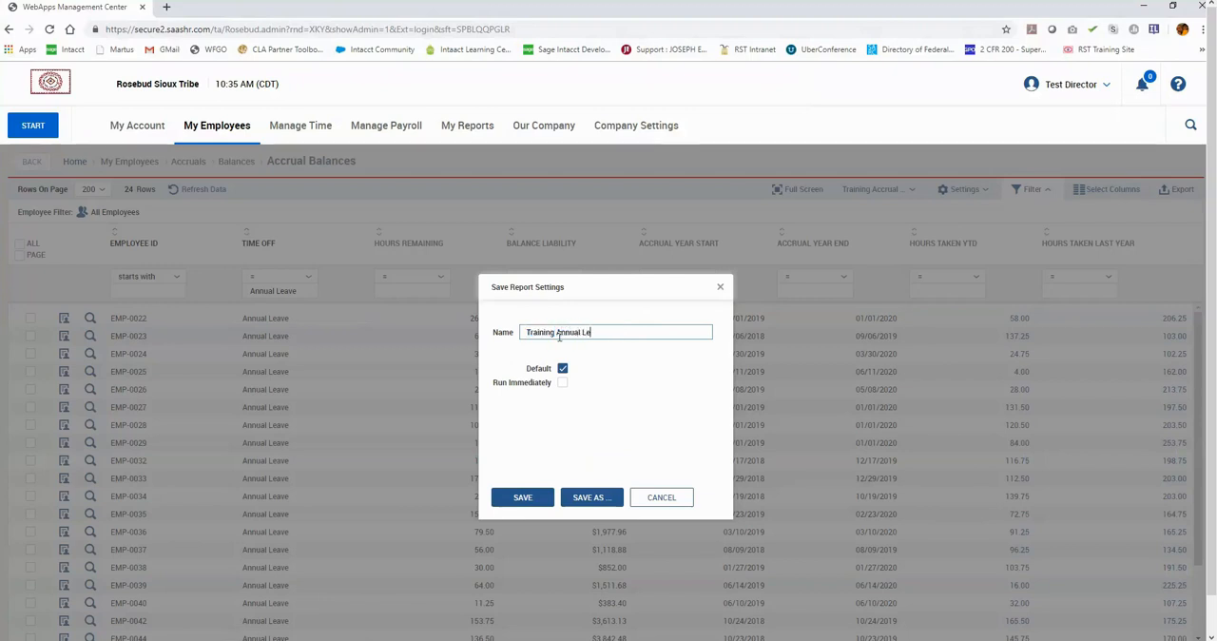
type("ve")
left_click(563, 383)
left_click(563, 369)
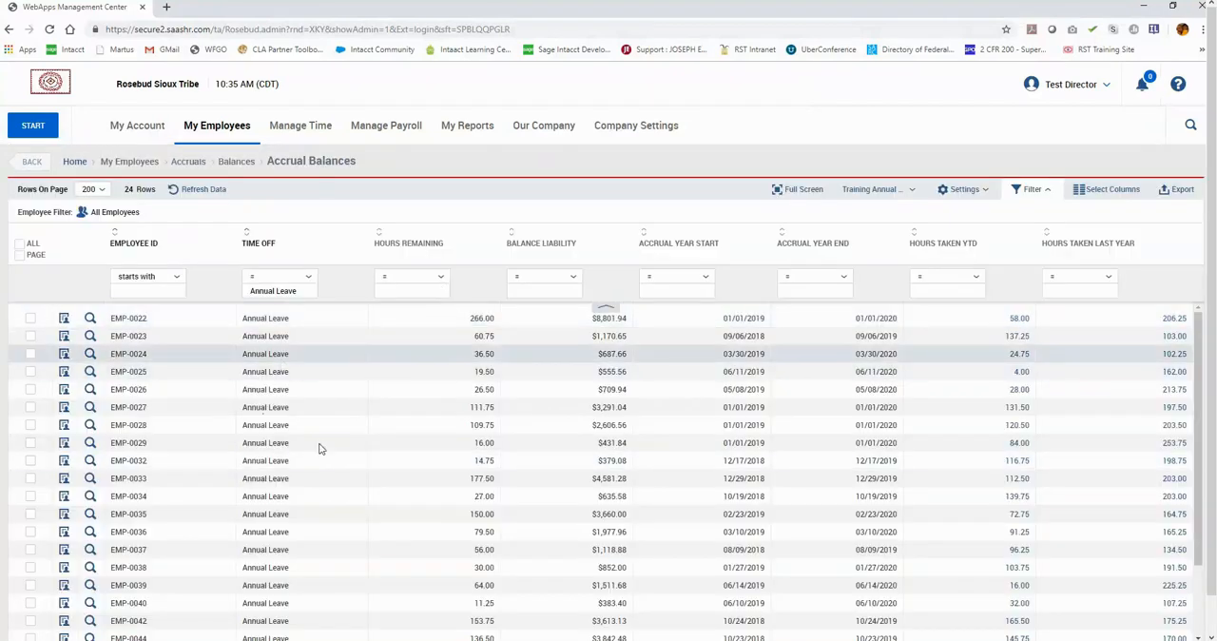
Check the list of saved Accrual Balances views and examine an employee's remaining annual leave hours
left_click(869, 191)
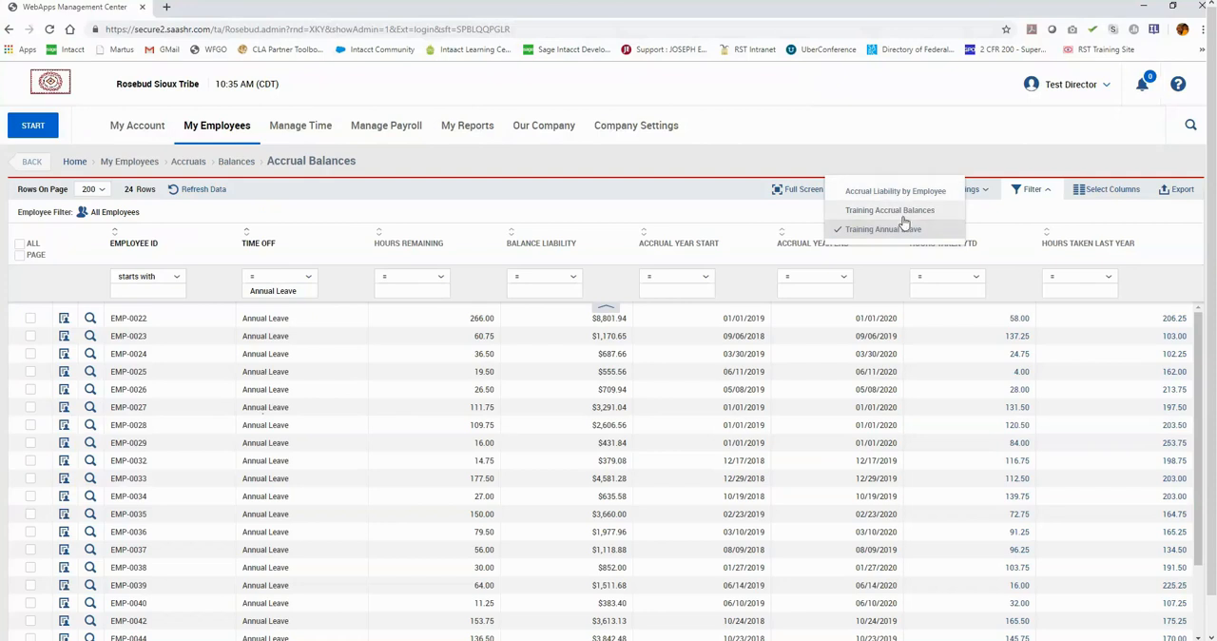
left_click(528, 209)
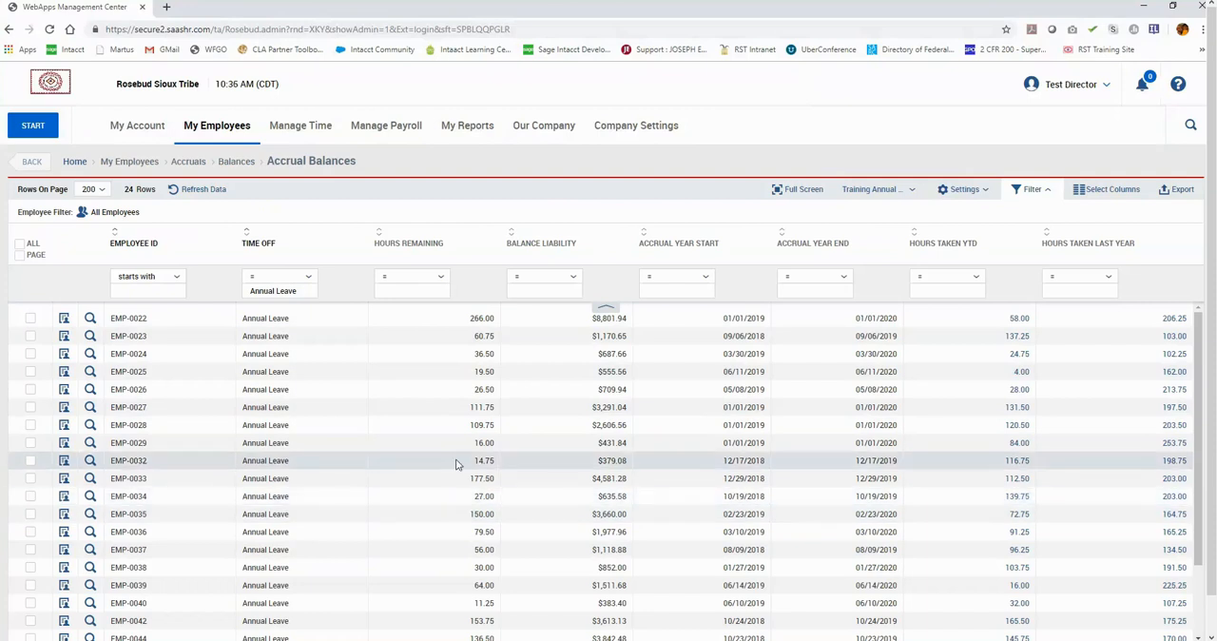
left_click_drag(473, 447, 497, 450)
left_click(470, 450)
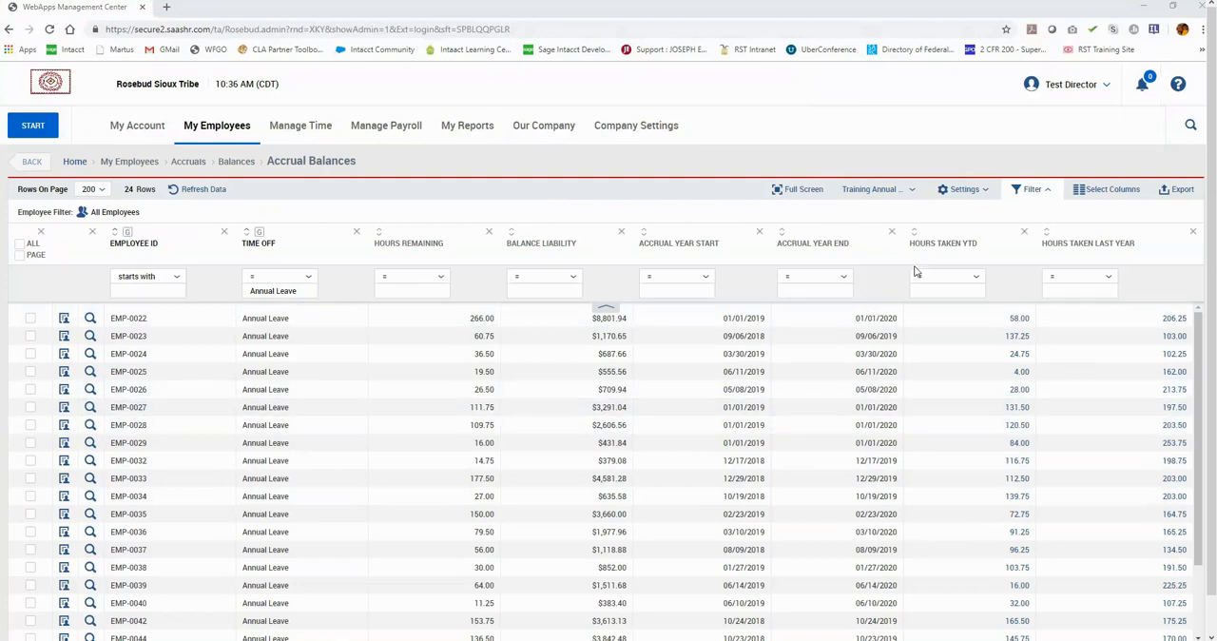
Look through the columns available for the Accrual Balances report and the employees offered in its employee filter, without changing either
left_click(1093, 195)
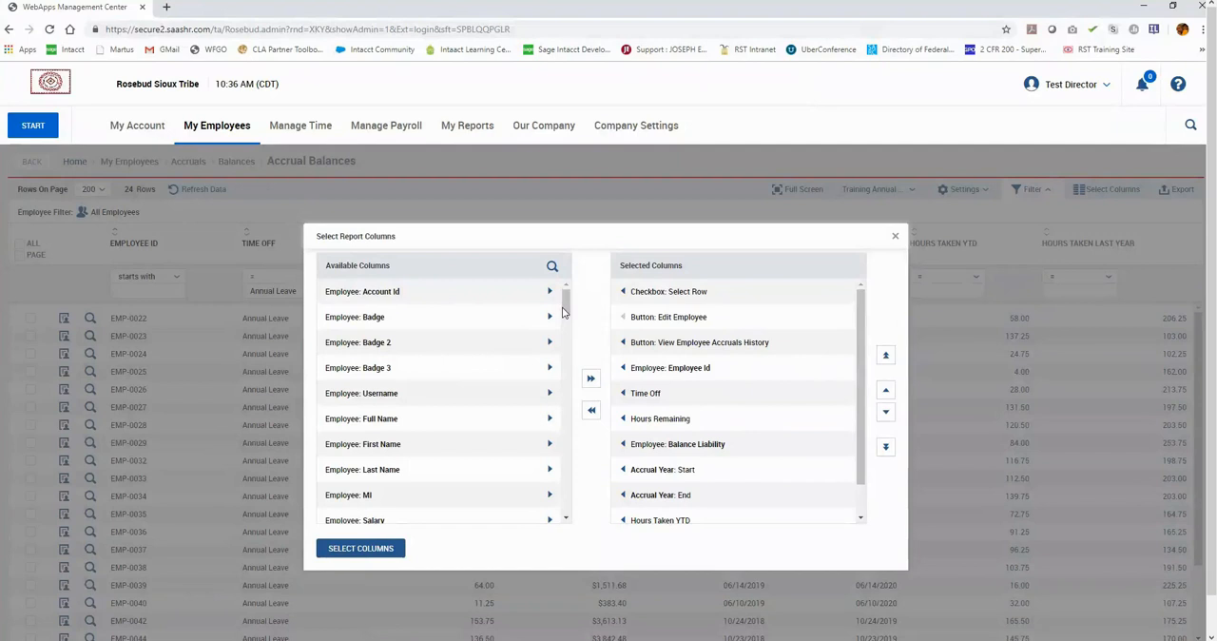
left_click_drag(566, 299, 564, 326)
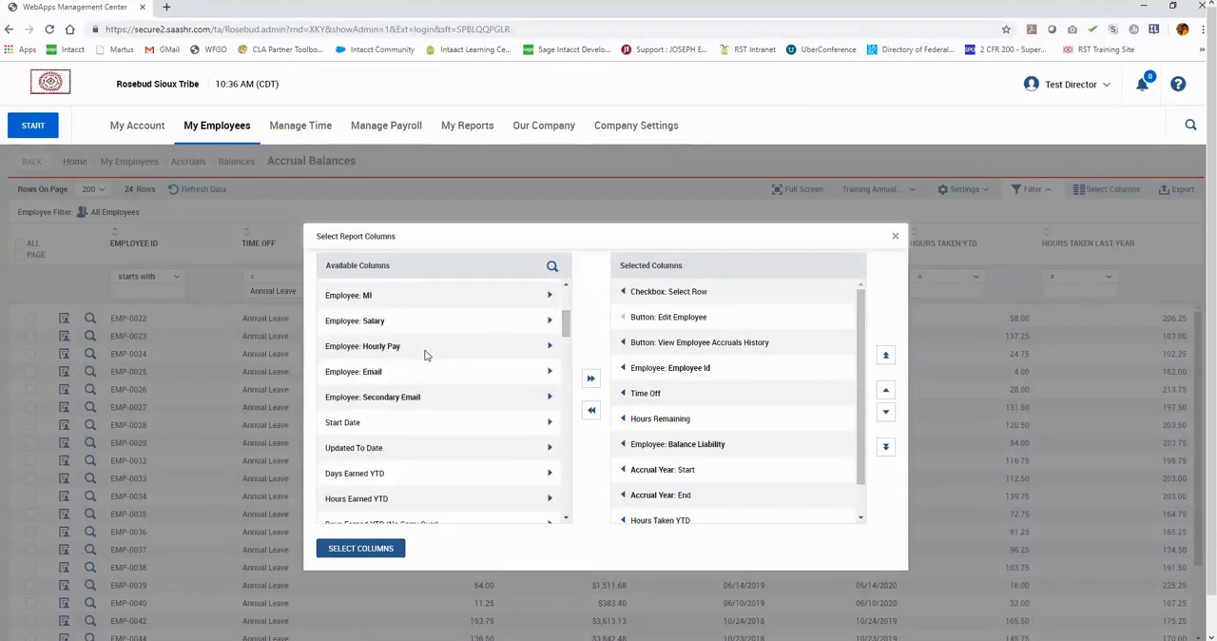
left_click_drag(565, 328, 568, 353)
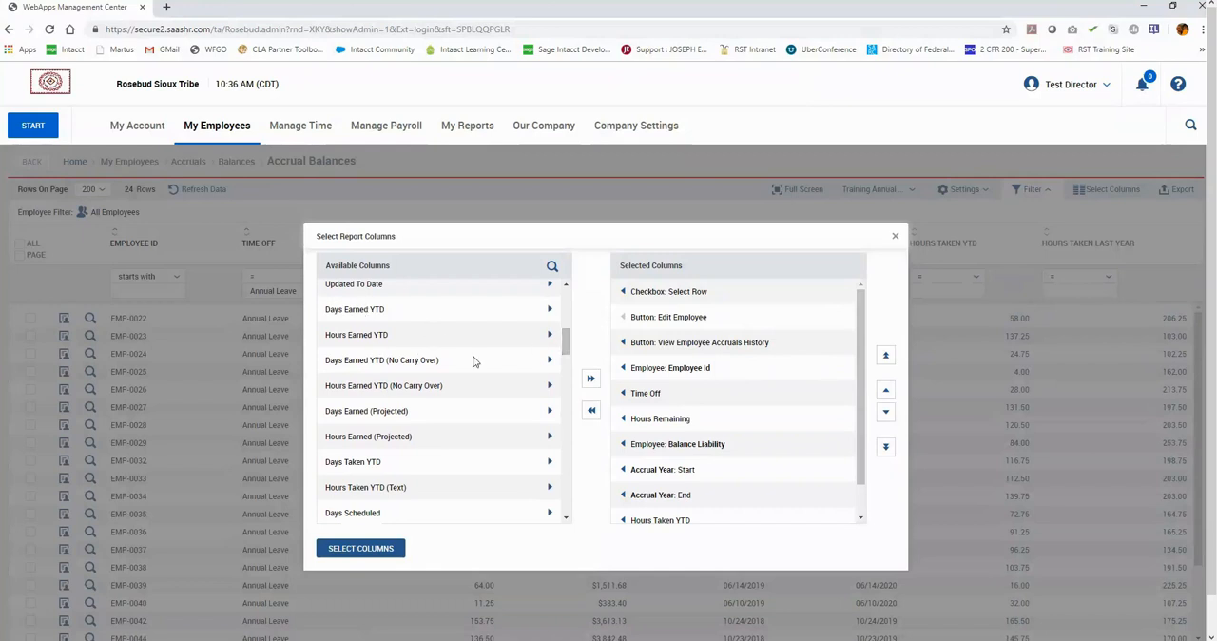
left_click_drag(565, 342, 559, 425)
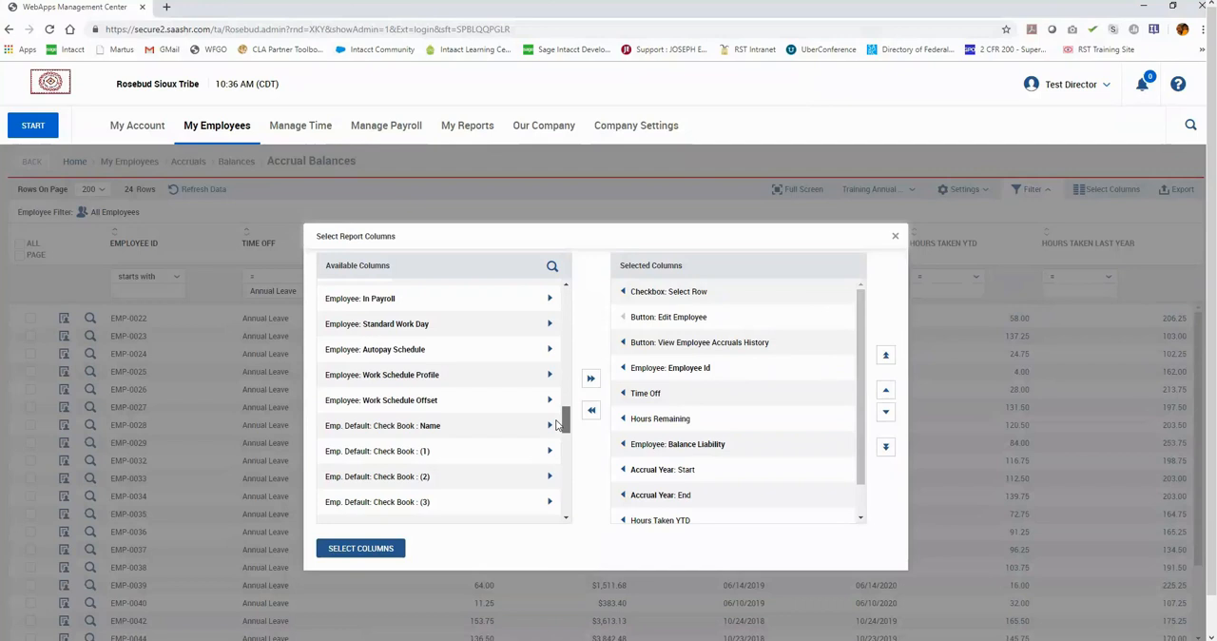
left_click_drag(565, 423, 557, 501)
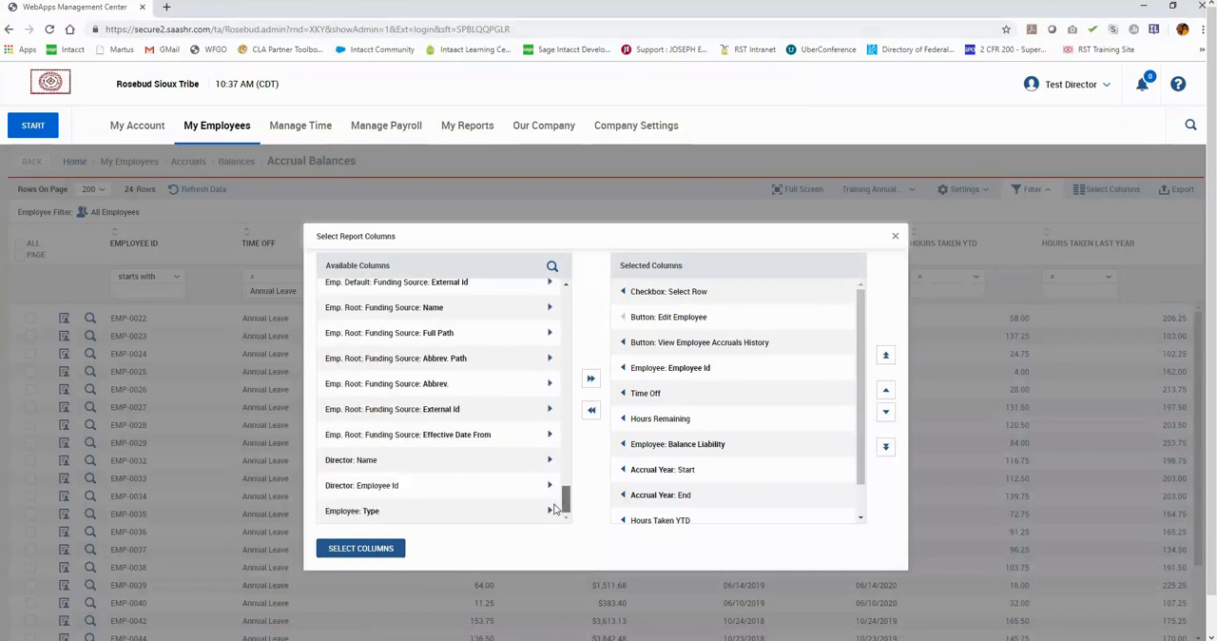
scroll(531, 437, "up", 3)
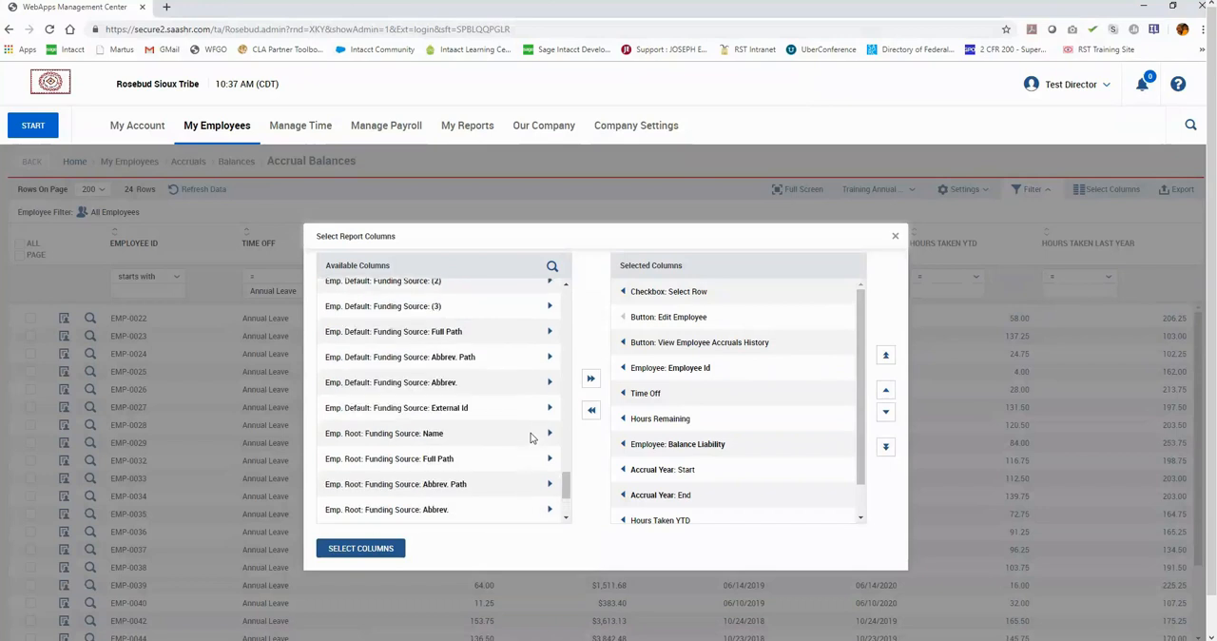
left_click(897, 239)
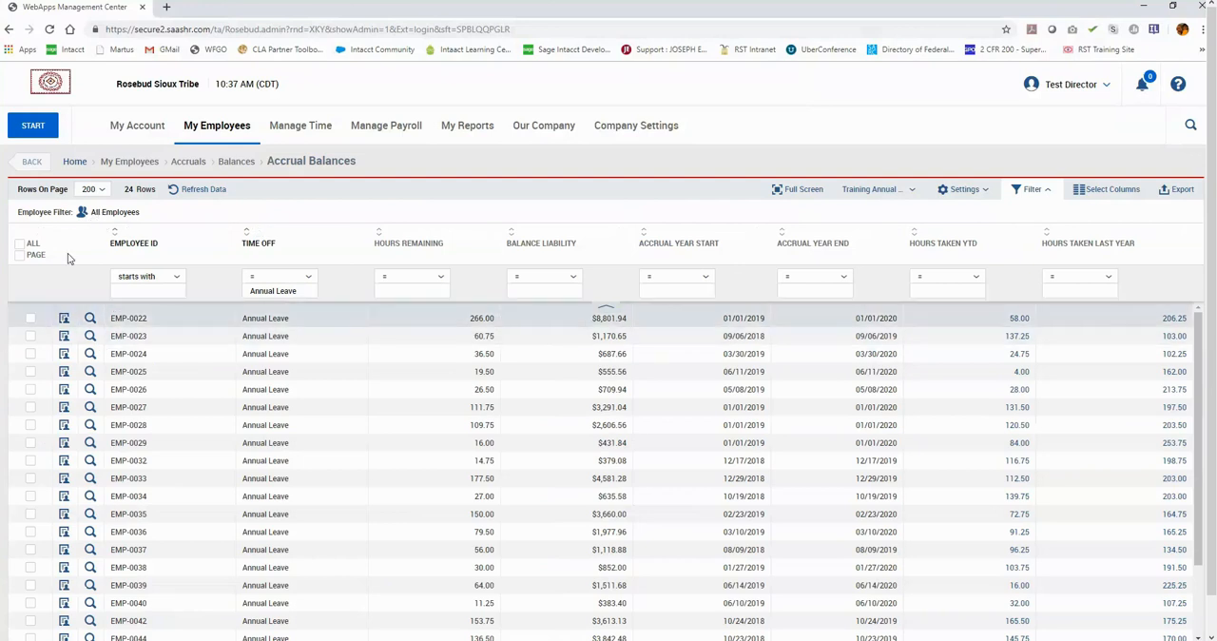
left_click(95, 215)
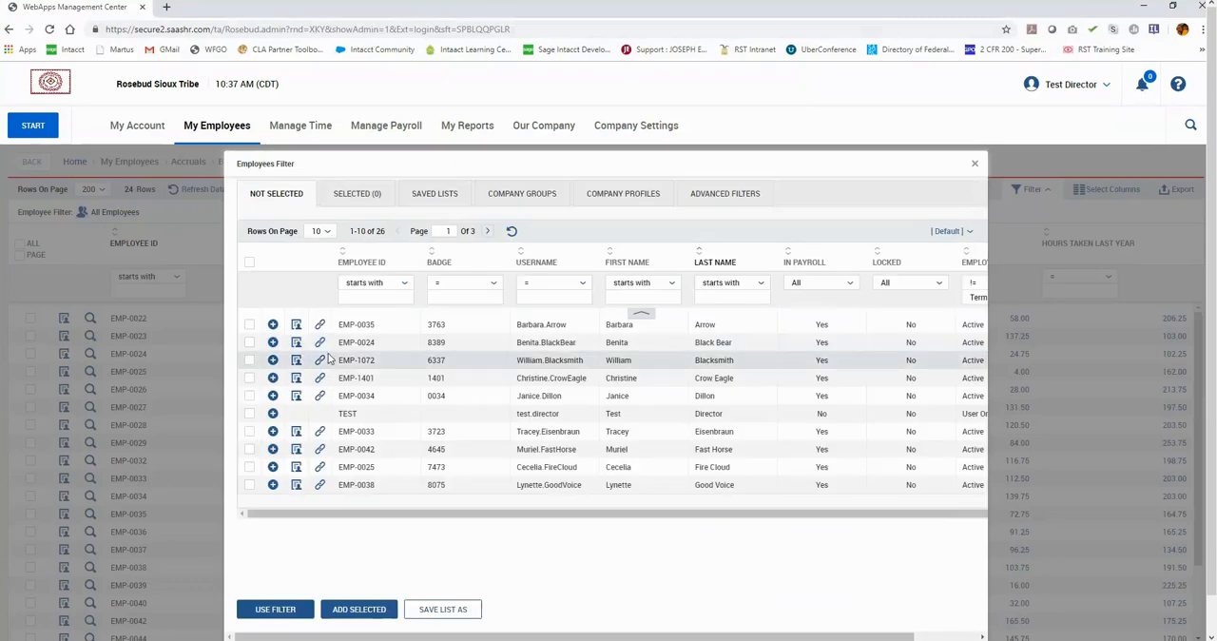
left_click(975, 164)
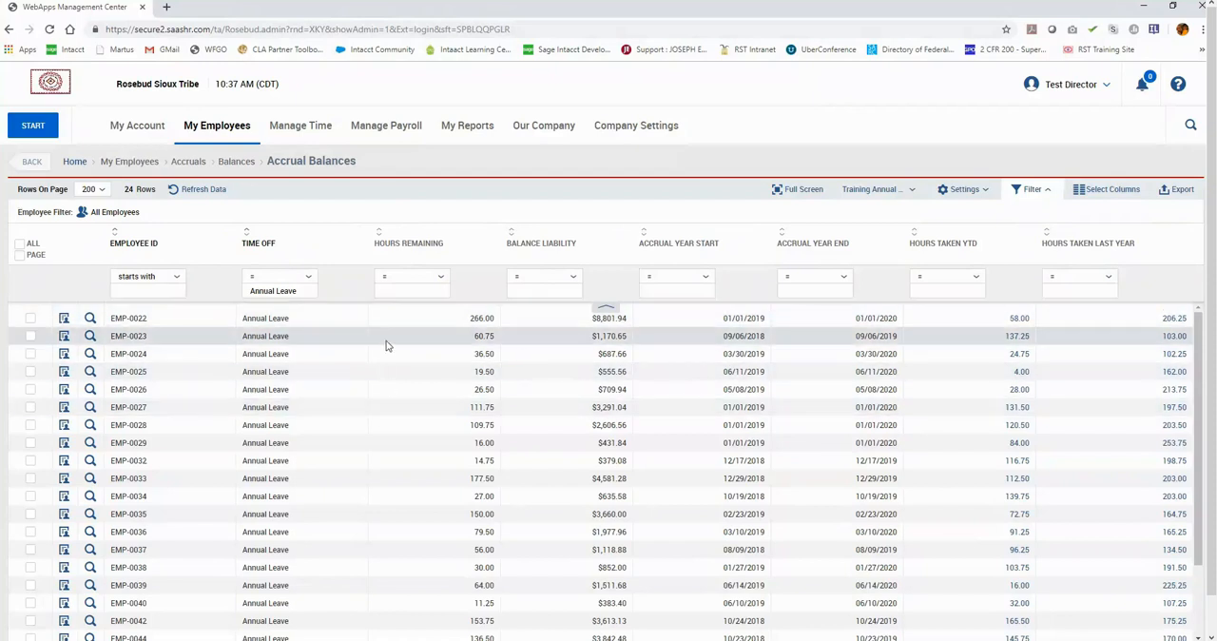
Export the filtered Accrual Balances report as a PDF, view the downloaded file, and return to the report
left_click(1172, 192)
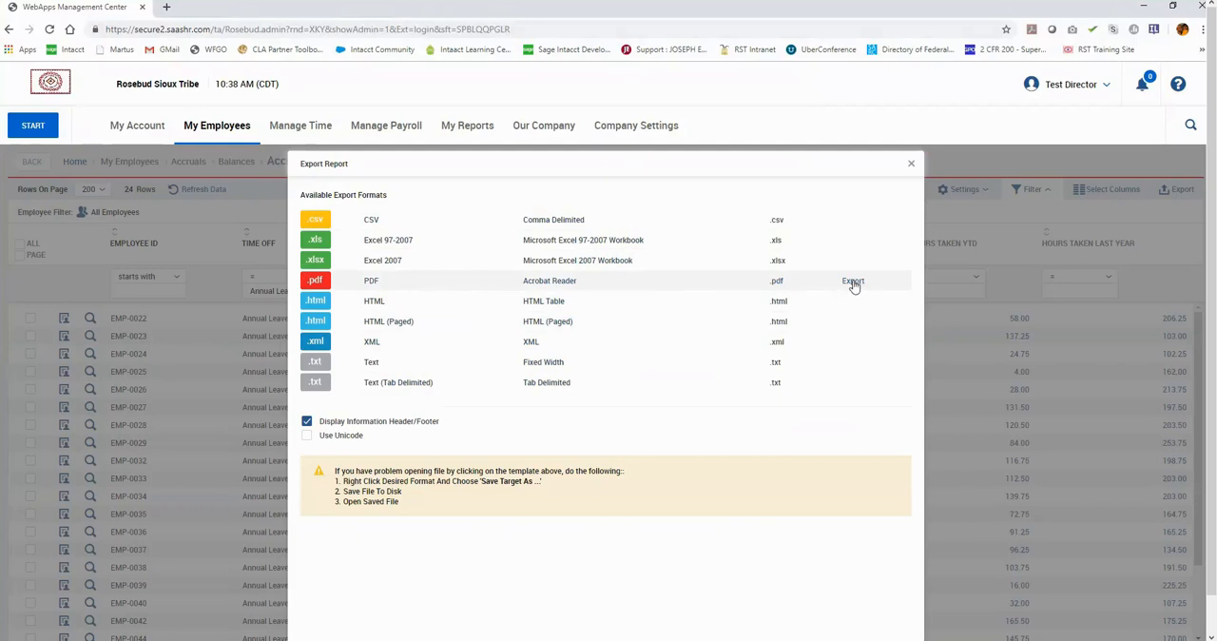
left_click(853, 283)
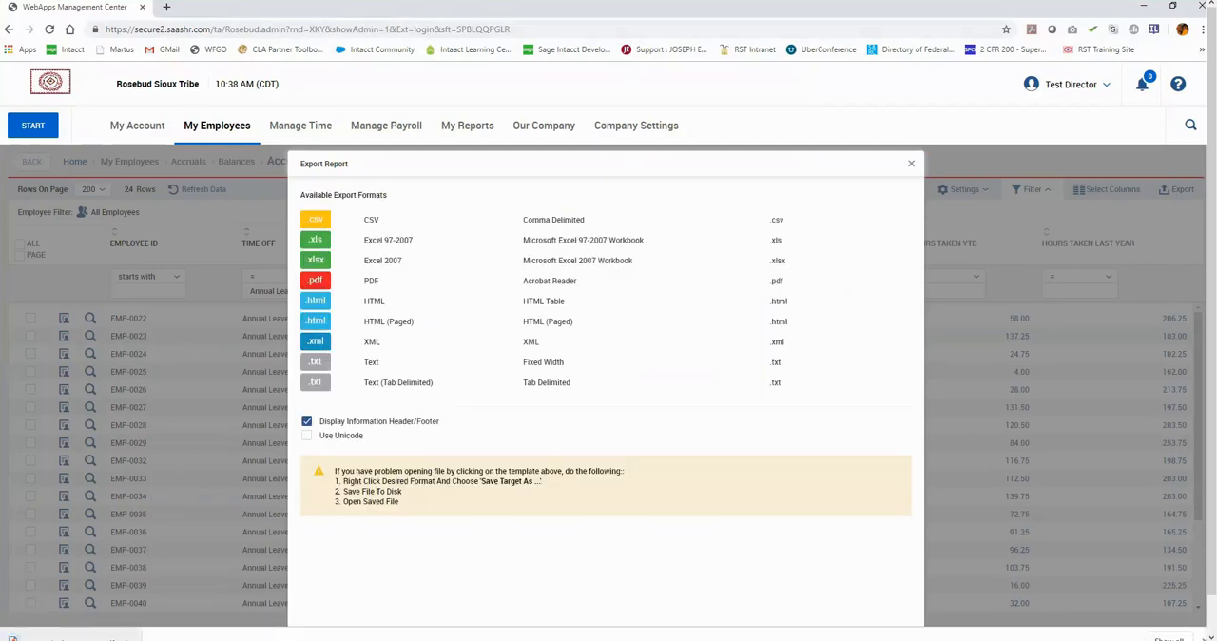
left_click(74, 638)
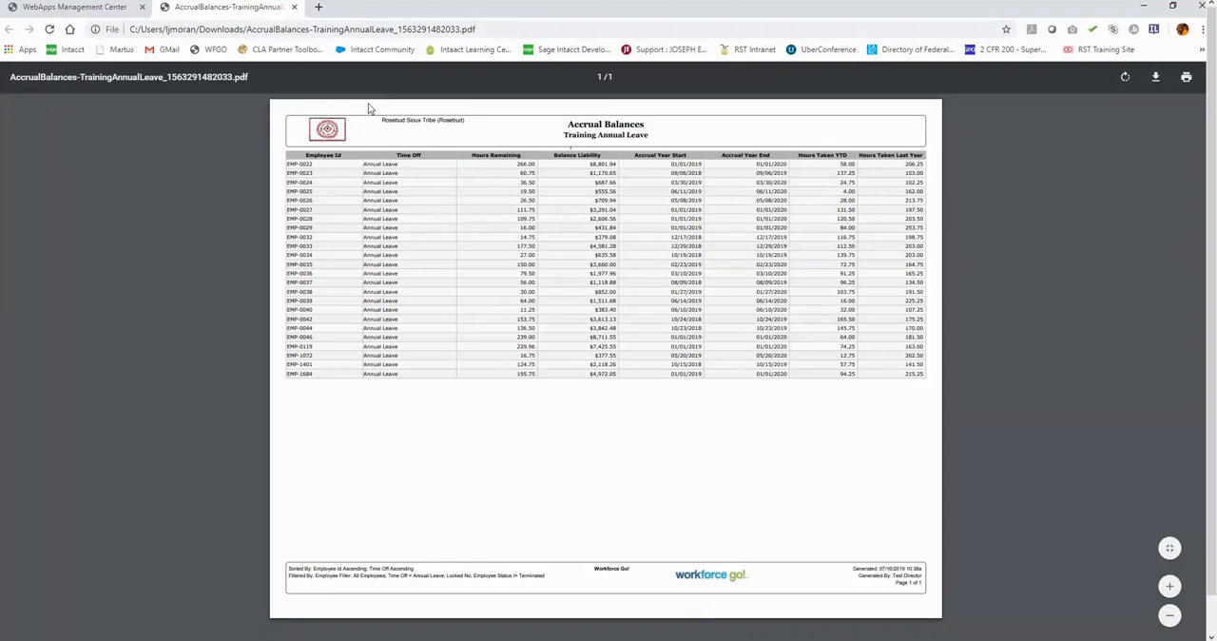
left_click(295, 8)
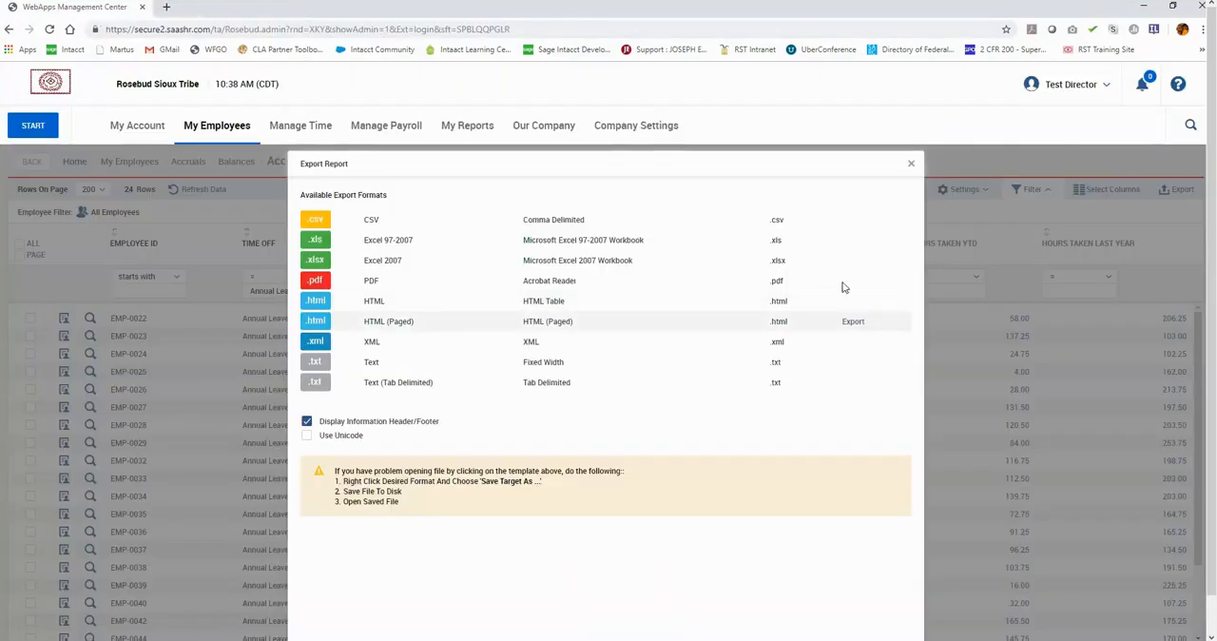
left_click(913, 168)
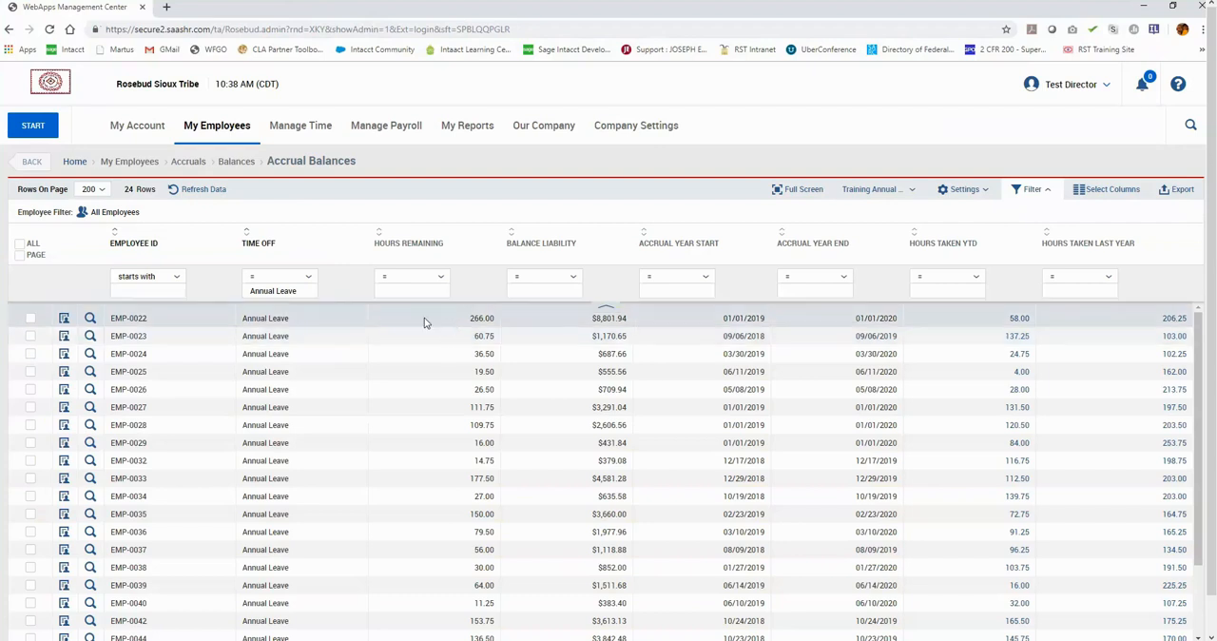
Open the first employee's annual leave accrual history and examine the newest entry's date, range, hours authorized and creator
left_click_drag(466, 320, 496, 328)
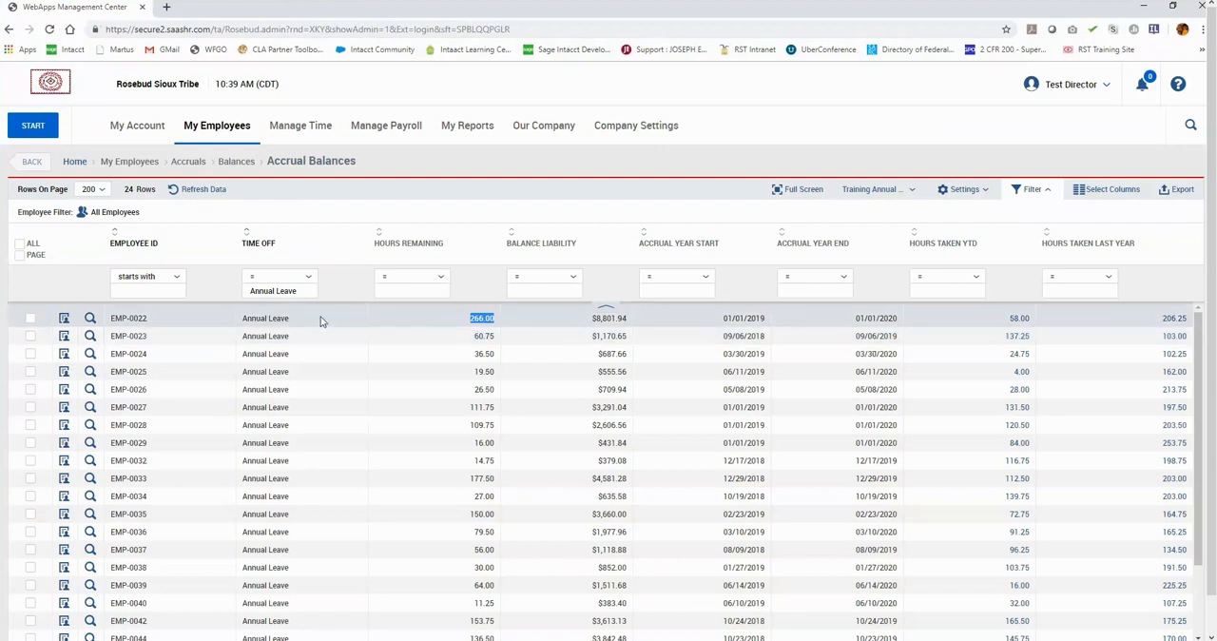
left_click(90, 319)
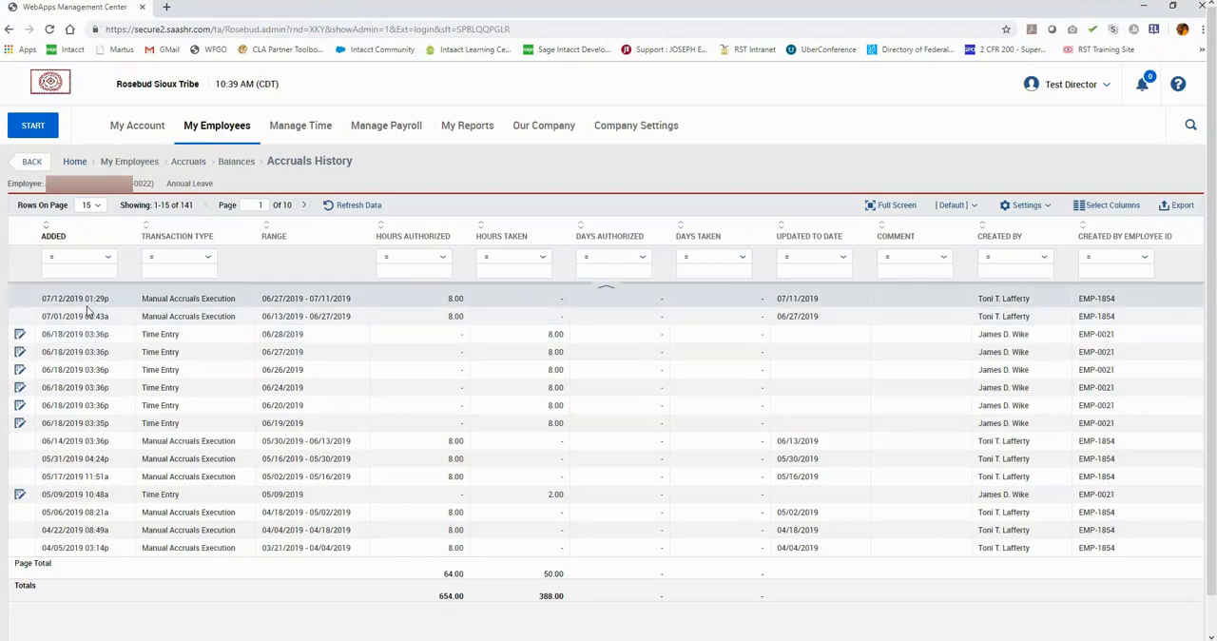
left_click_drag(45, 301, 76, 301)
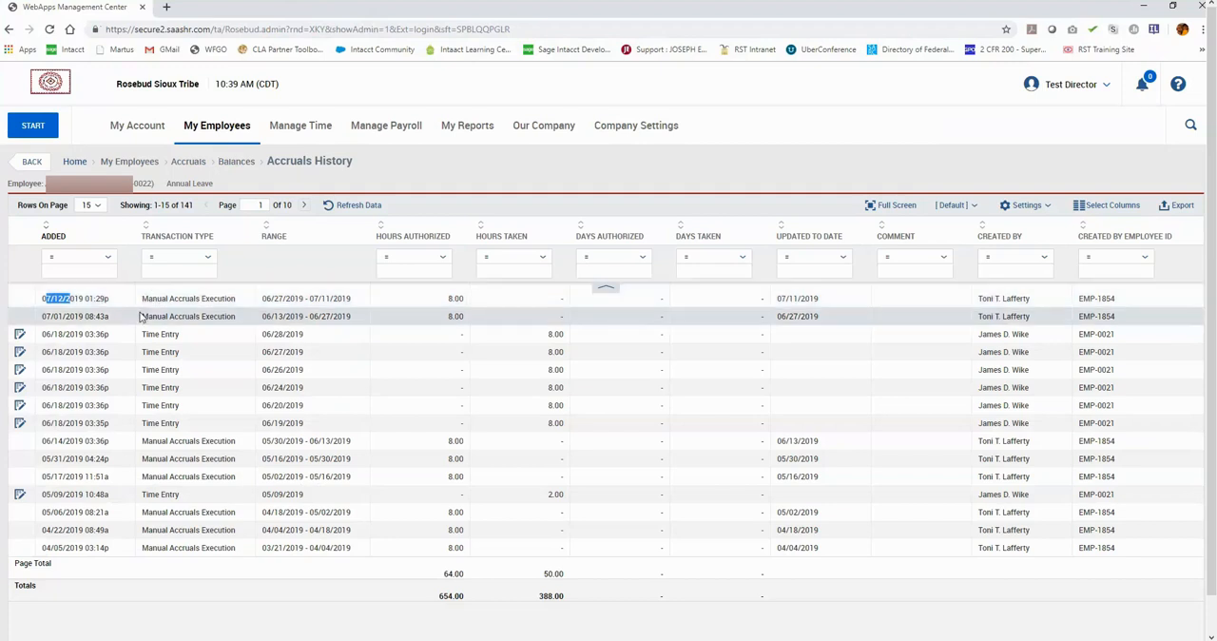
left_click_drag(143, 299, 365, 307)
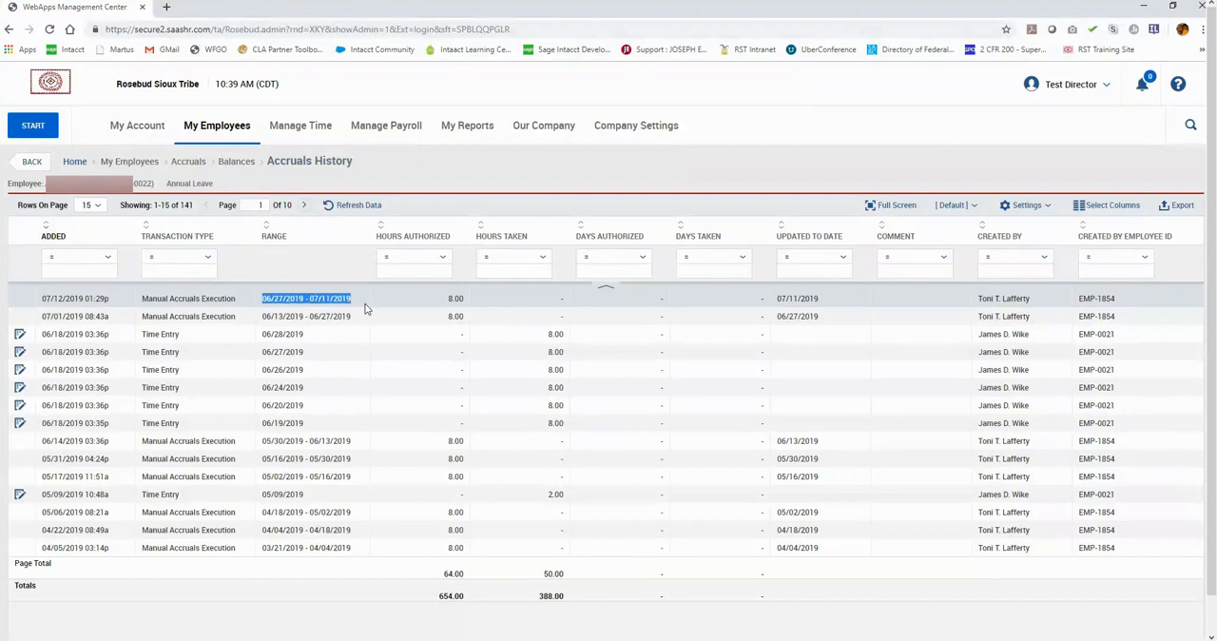
left_click_drag(440, 301, 466, 300)
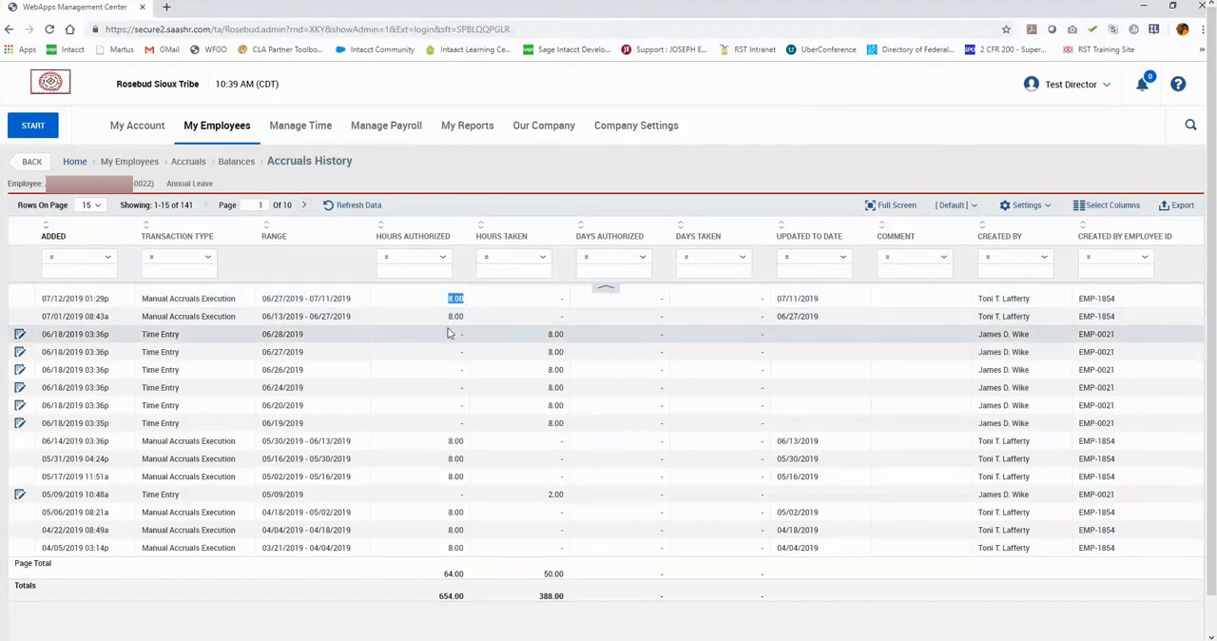
left_click_drag(975, 299, 1036, 304)
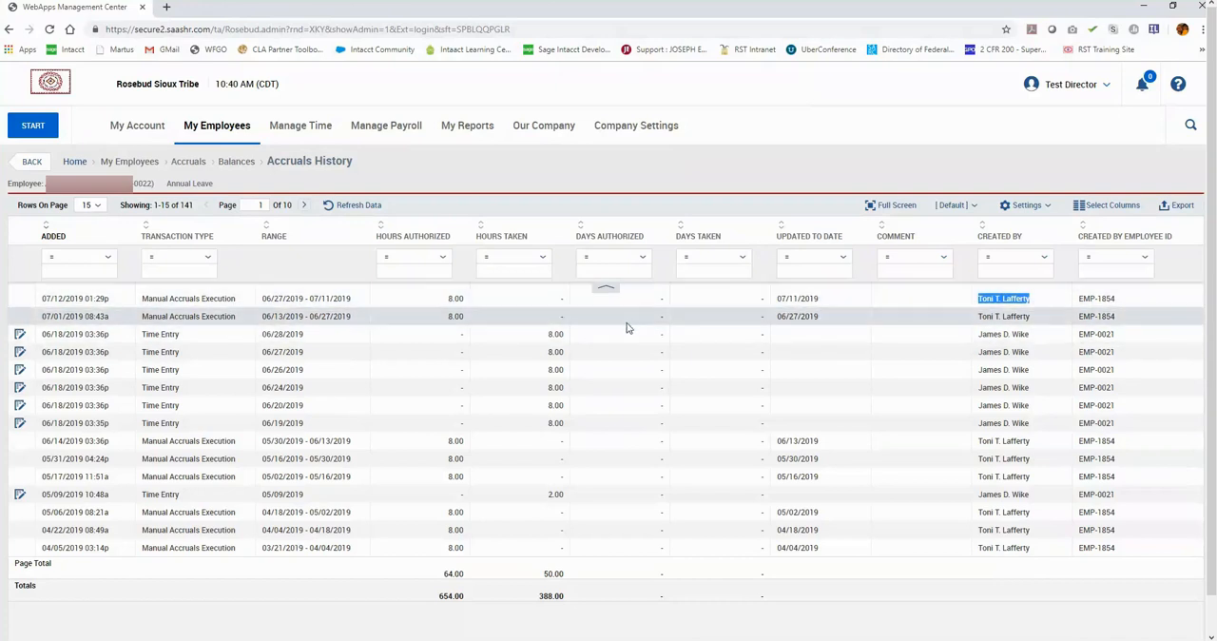
Check who created the Time Entry transactions in the employee's accrual history
left_click_drag(980, 334, 1019, 336)
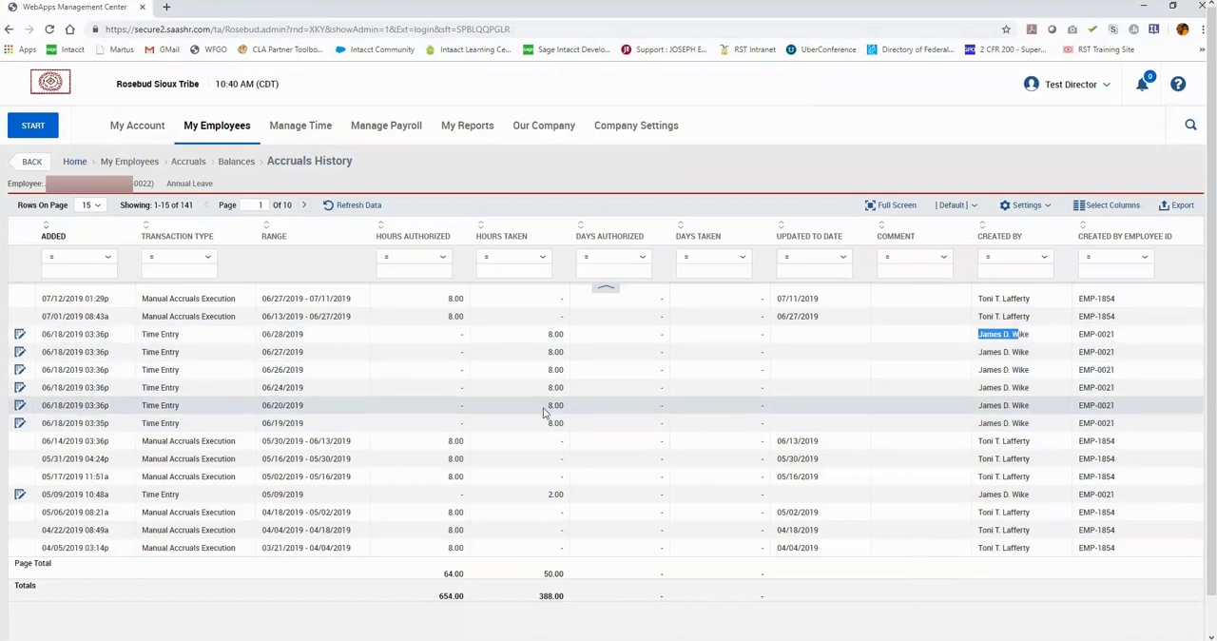
left_click(978, 337)
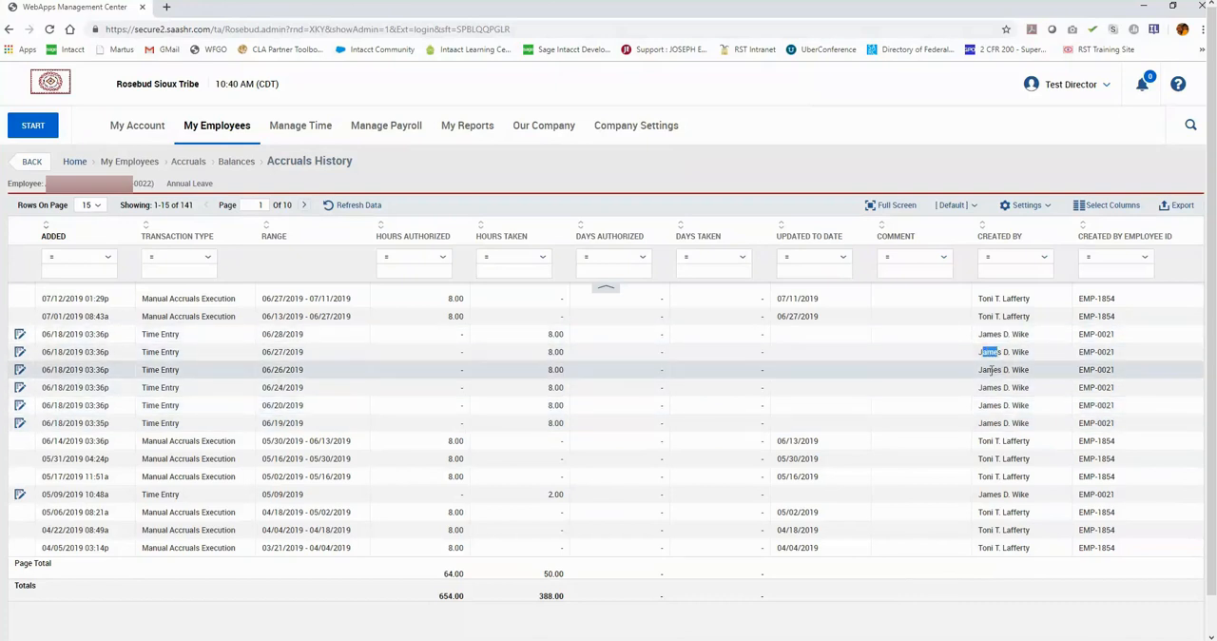
left_click_drag(1000, 403, 987, 404)
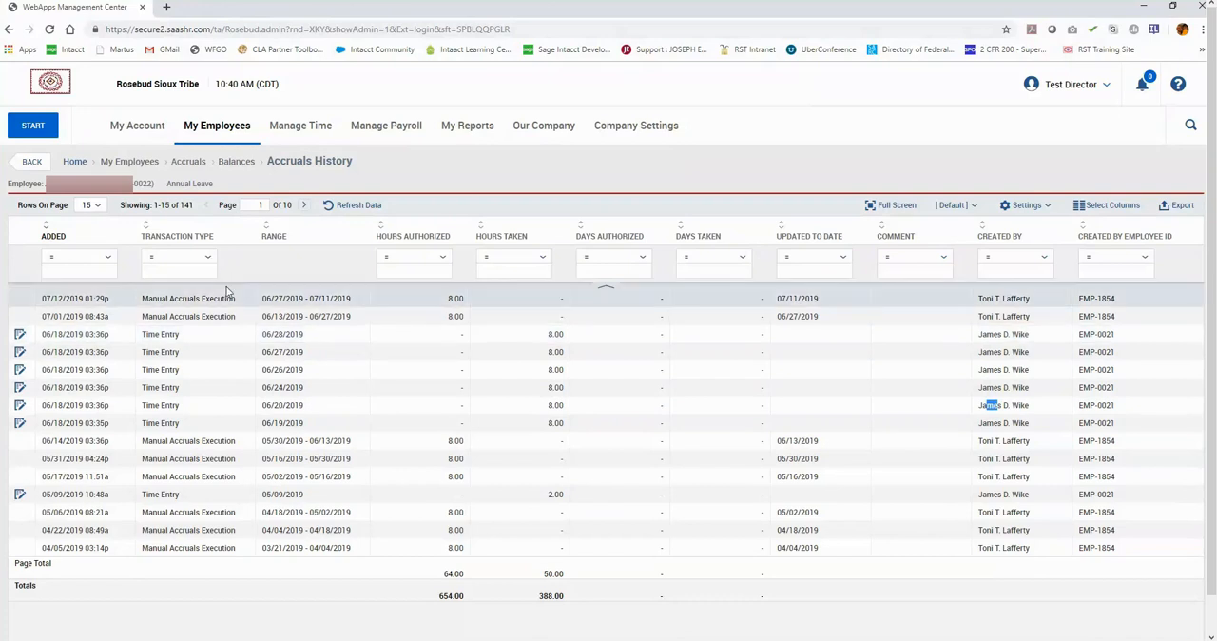
Filter the accrual history's Transaction Type column to entries like "accruals"
left_click_drag(173, 298, 190, 300)
left_click(208, 257)
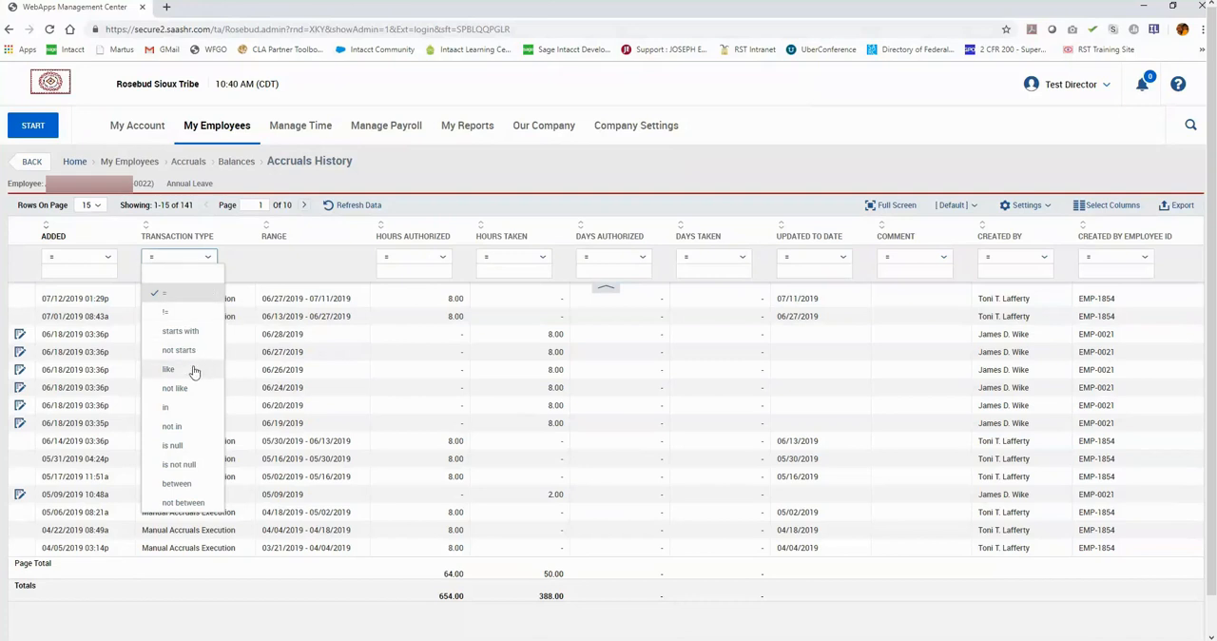
left_click(191, 369)
left_click(174, 273)
type("accruals")
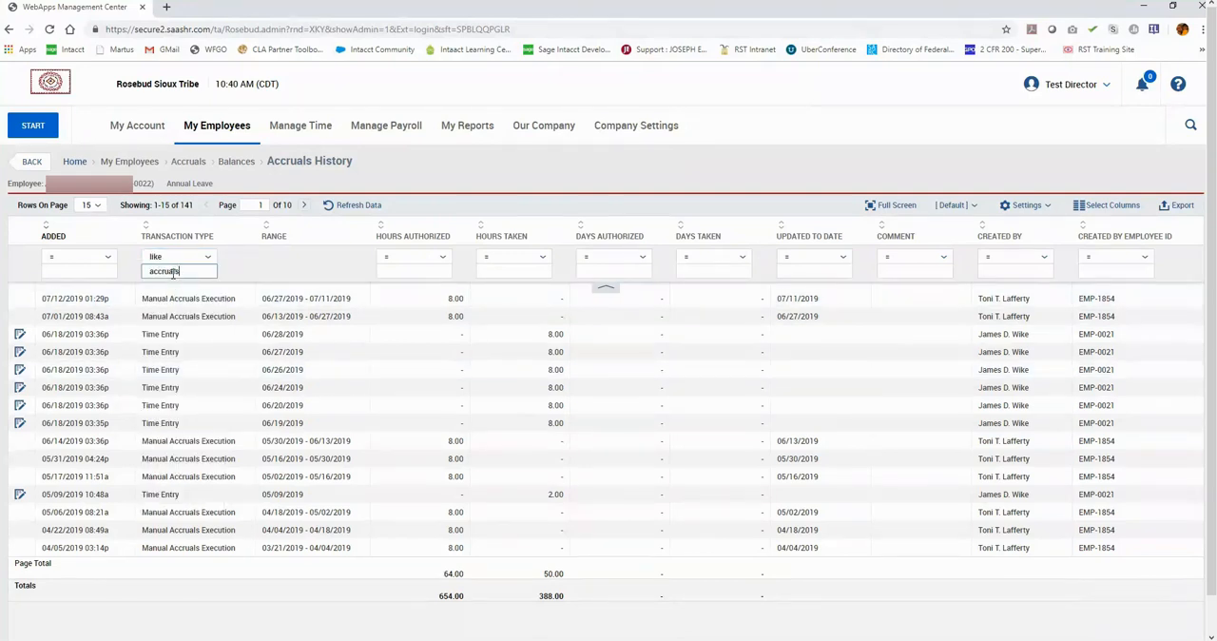
key("Return")
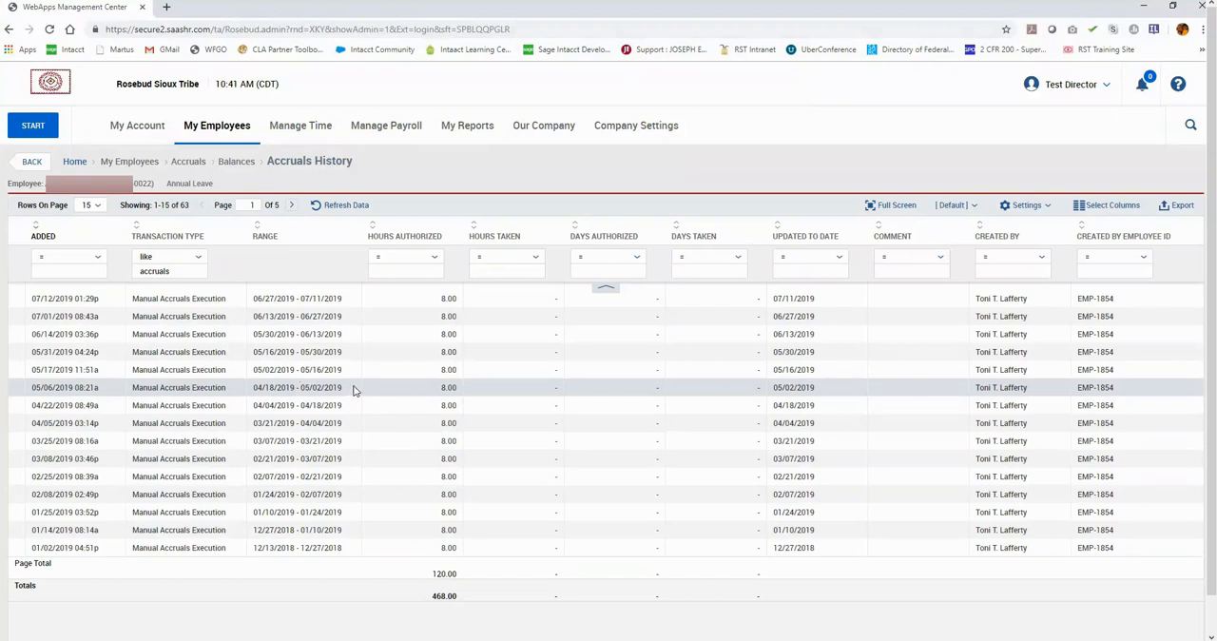
Show 100 rows per page in the accrual history and look through to the oldest entries
left_click(94, 205)
left_click(105, 300)
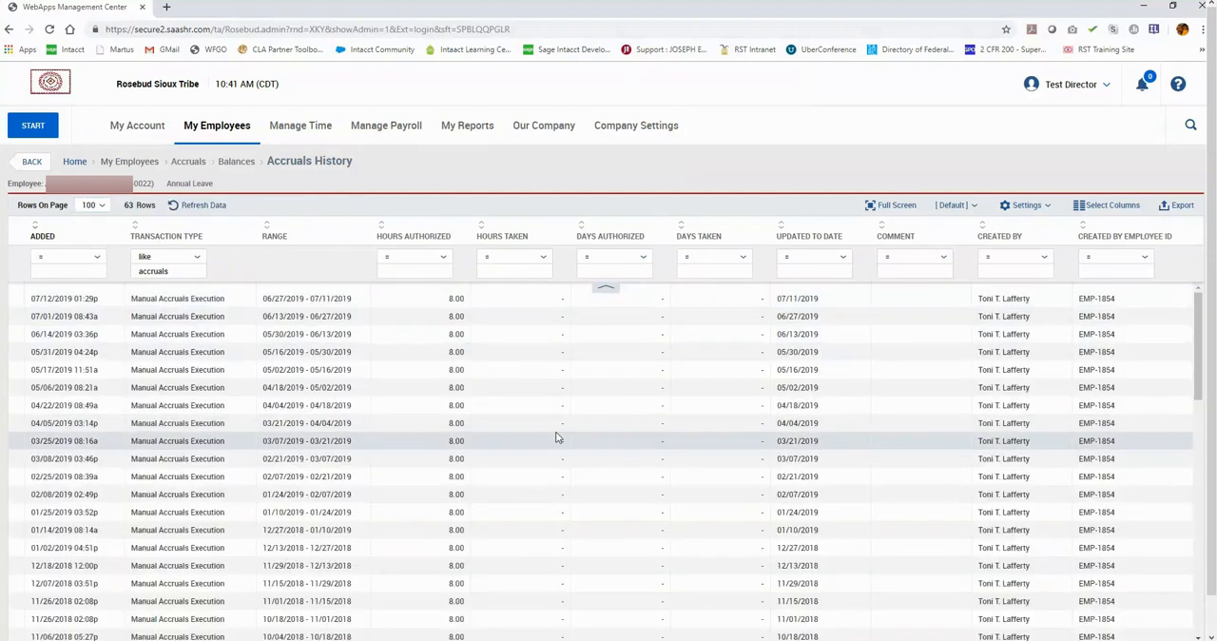
scroll(558, 437, "down", 3)
scroll(557, 437, "down", 6)
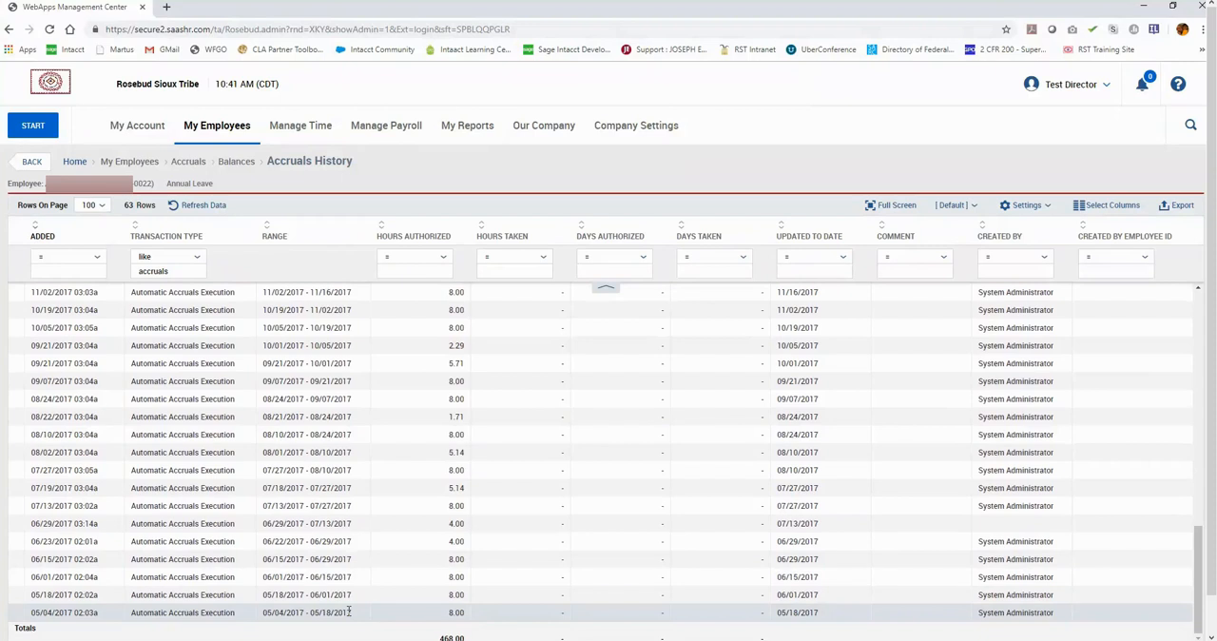
Compare the Automatic Accruals Execution entries with the Manual Accruals Execution entries from the oldest rows back to the newest
scroll(384, 556, "up", 3)
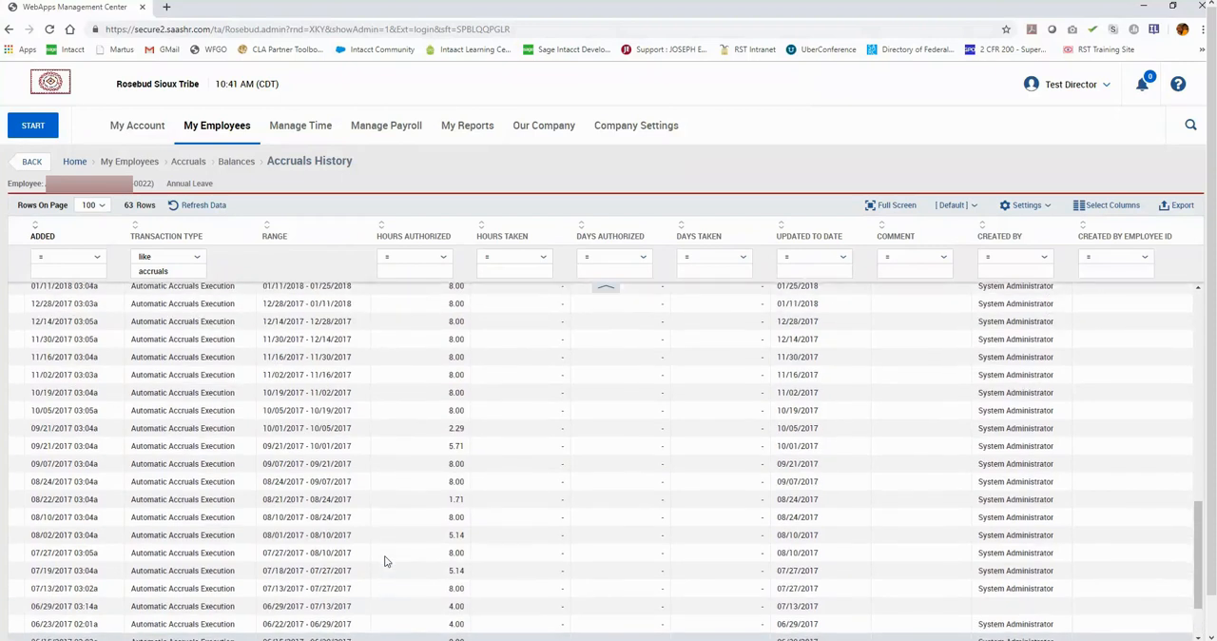
scroll(385, 561, "up", 2)
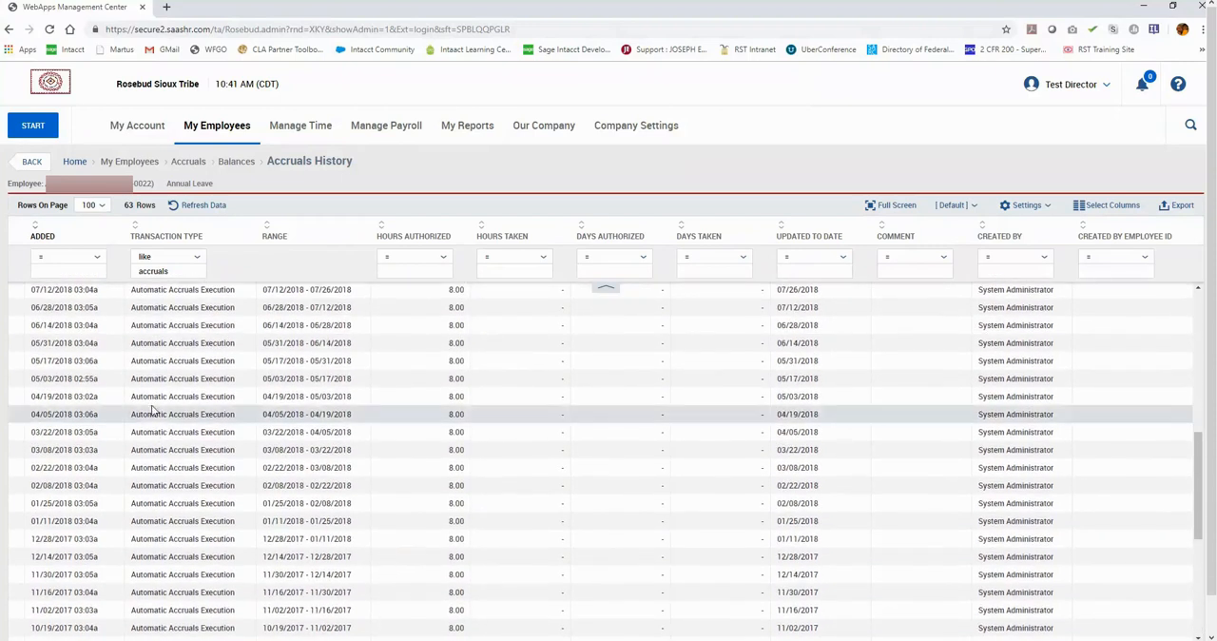
left_click_drag(134, 328, 174, 328)
scroll(238, 409, "up", 3)
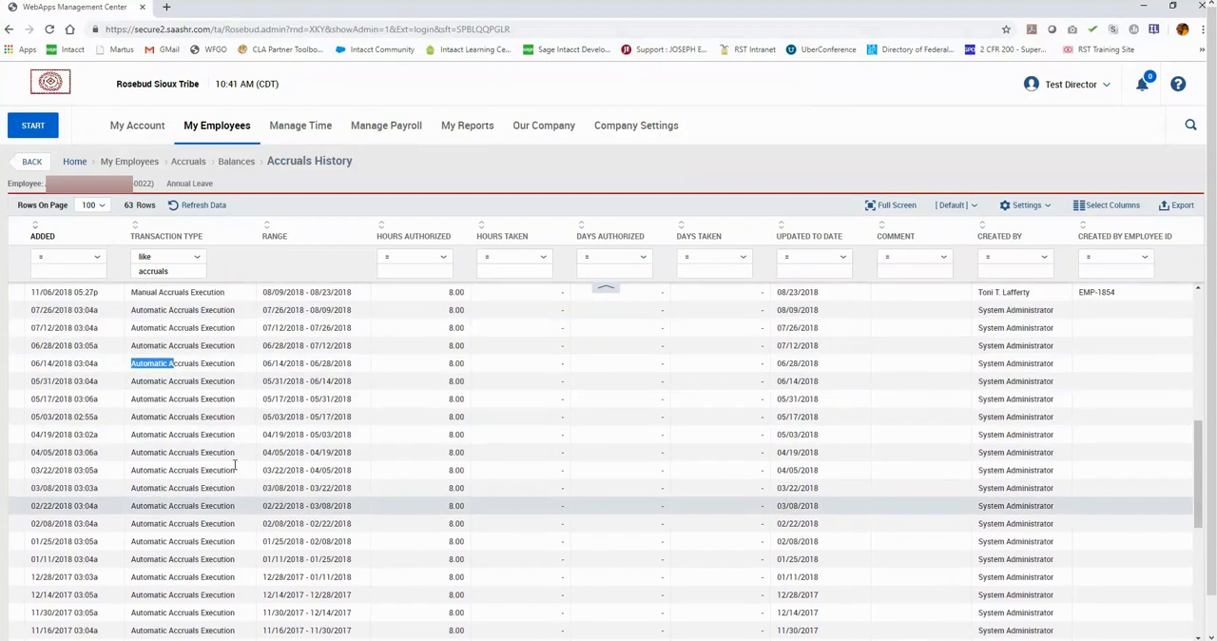
scroll(235, 466, "up", 1)
left_click_drag(136, 444, 200, 444)
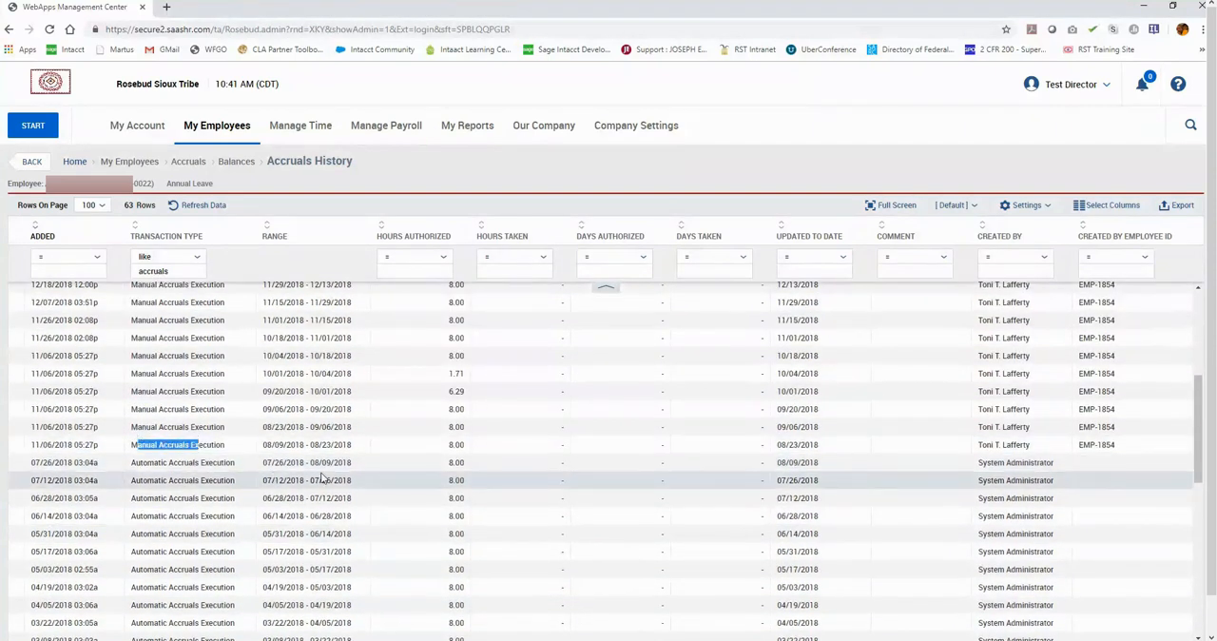
scroll(364, 471, "up", 2)
scroll(364, 471, "up", 5)
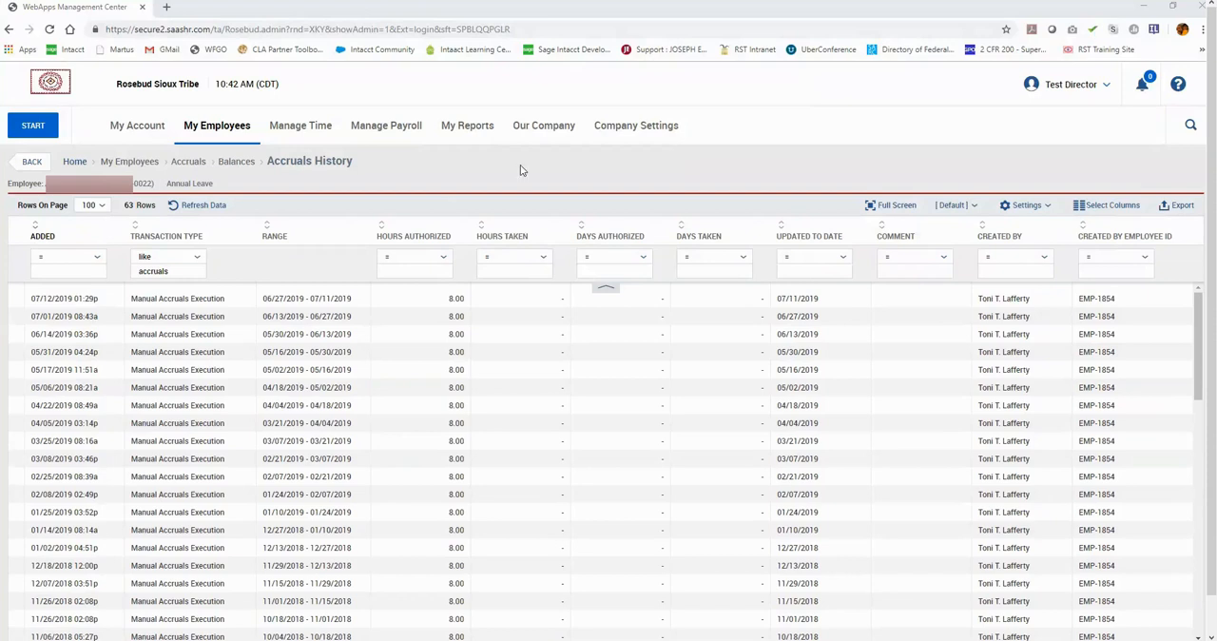
Bring up the payroll reports available among the personal reports
left_click(468, 127)
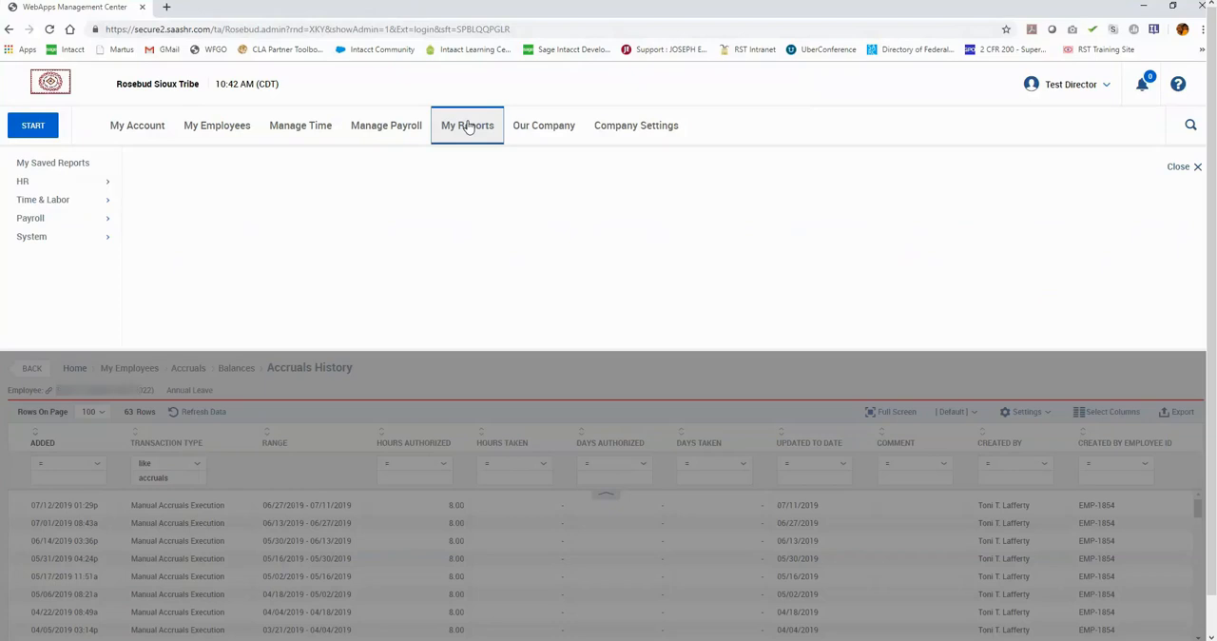
left_click(66, 221)
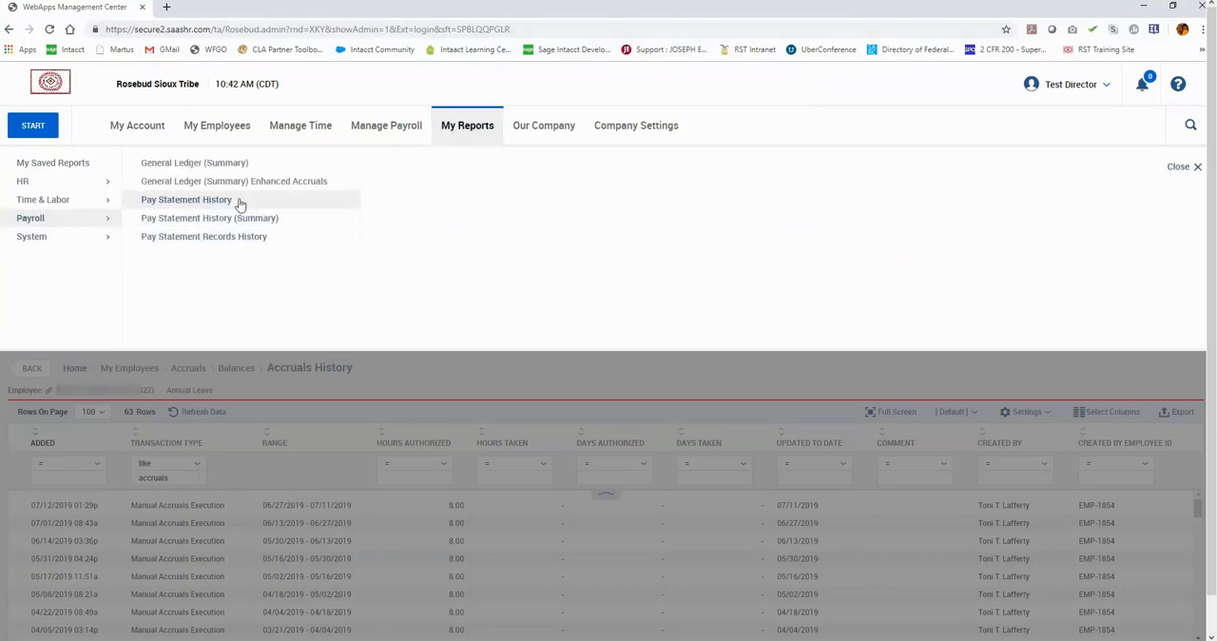
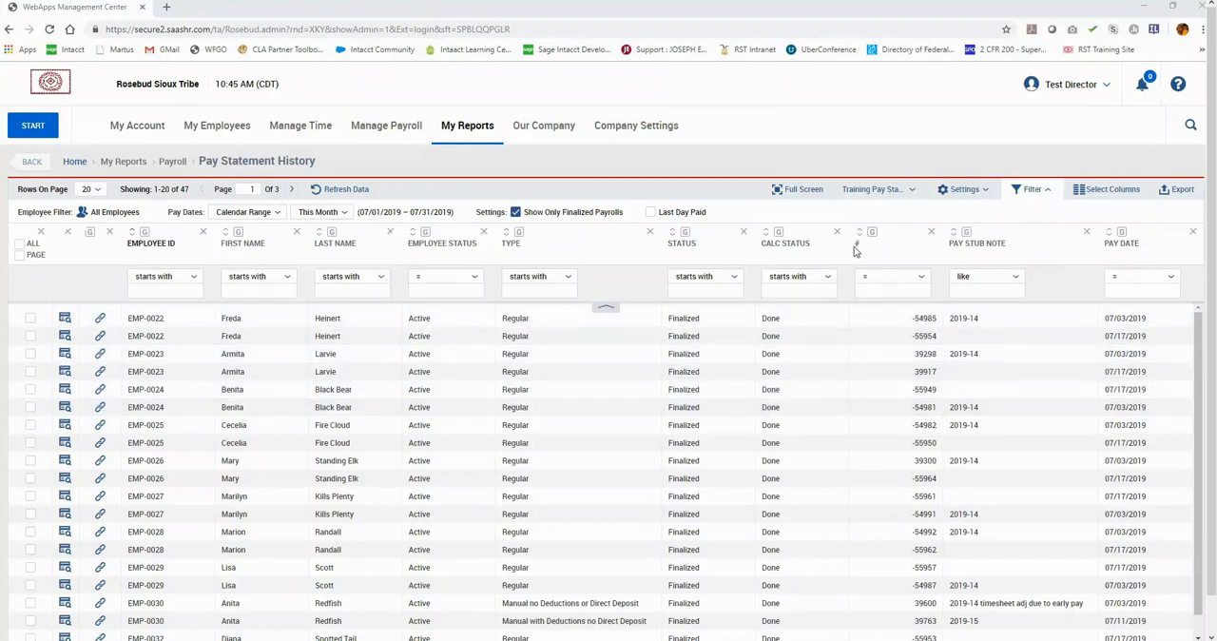
Examine the statement numbers and pay dates of the rows in the Pay Statement History
left_click_drag(913, 321, 940, 378)
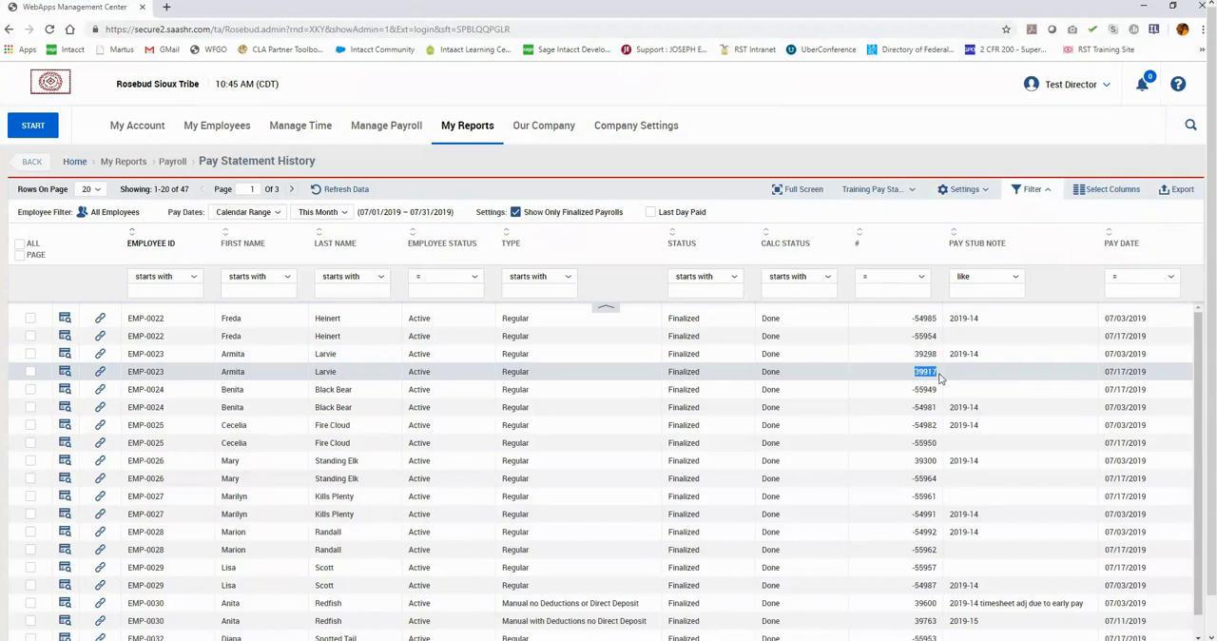
left_click_drag(1105, 319, 1129, 338)
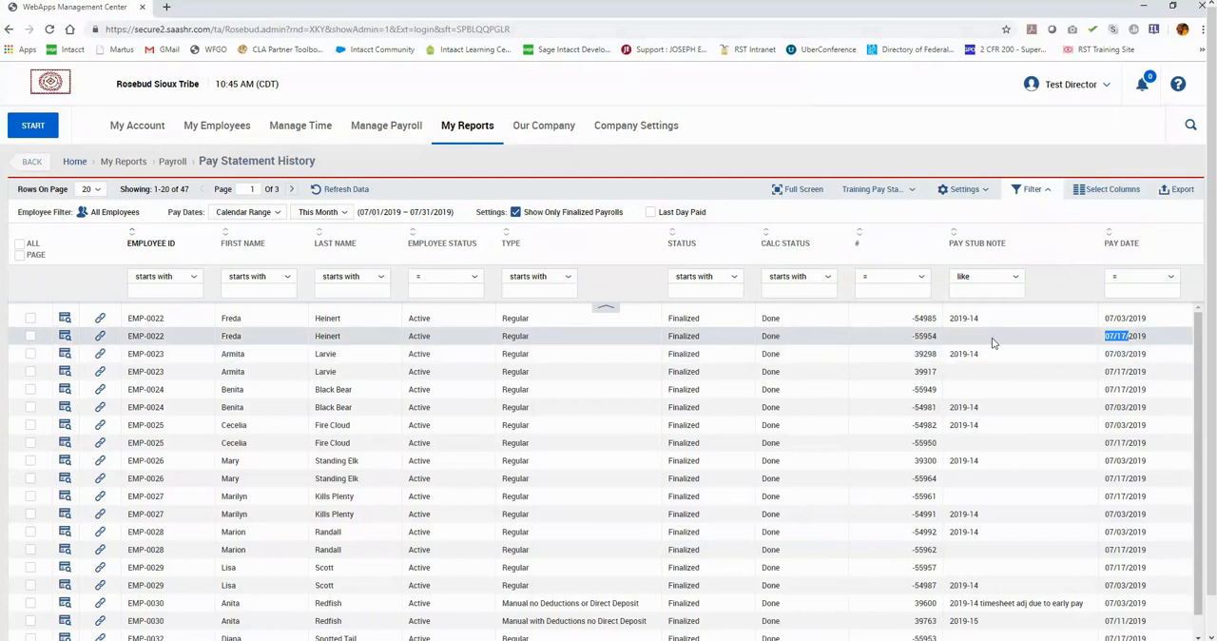
left_click_drag(1099, 340, 1138, 335)
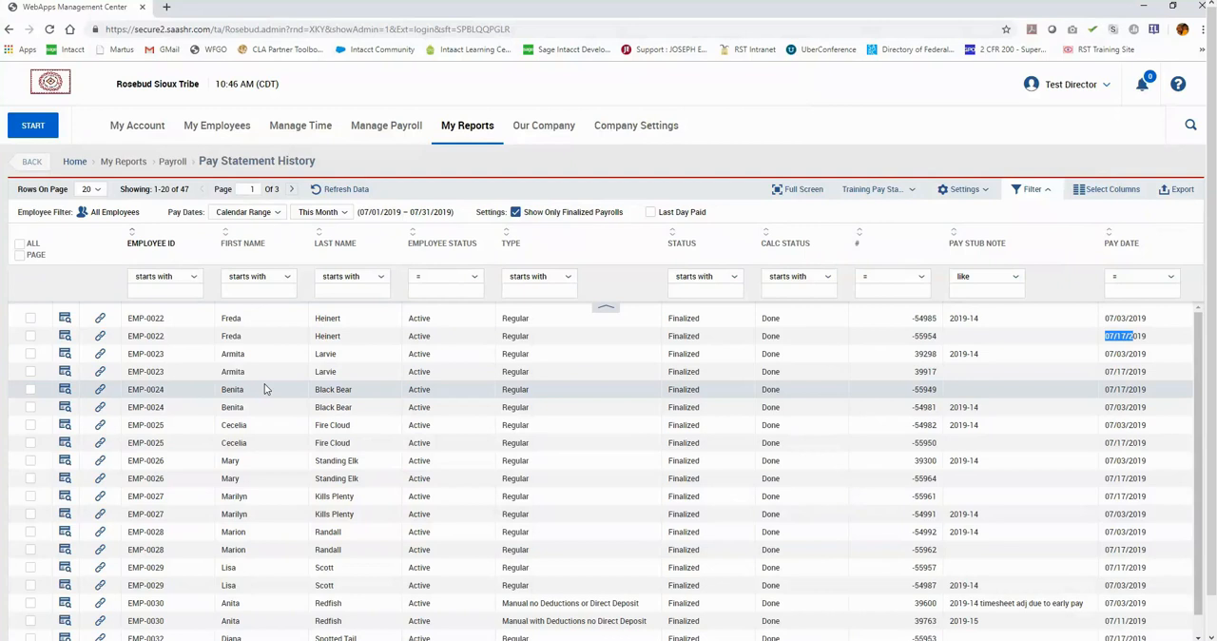
Set the pay dates to a Date Range starting 10/1/2018 and ending 07/31/2019
left_click(278, 213)
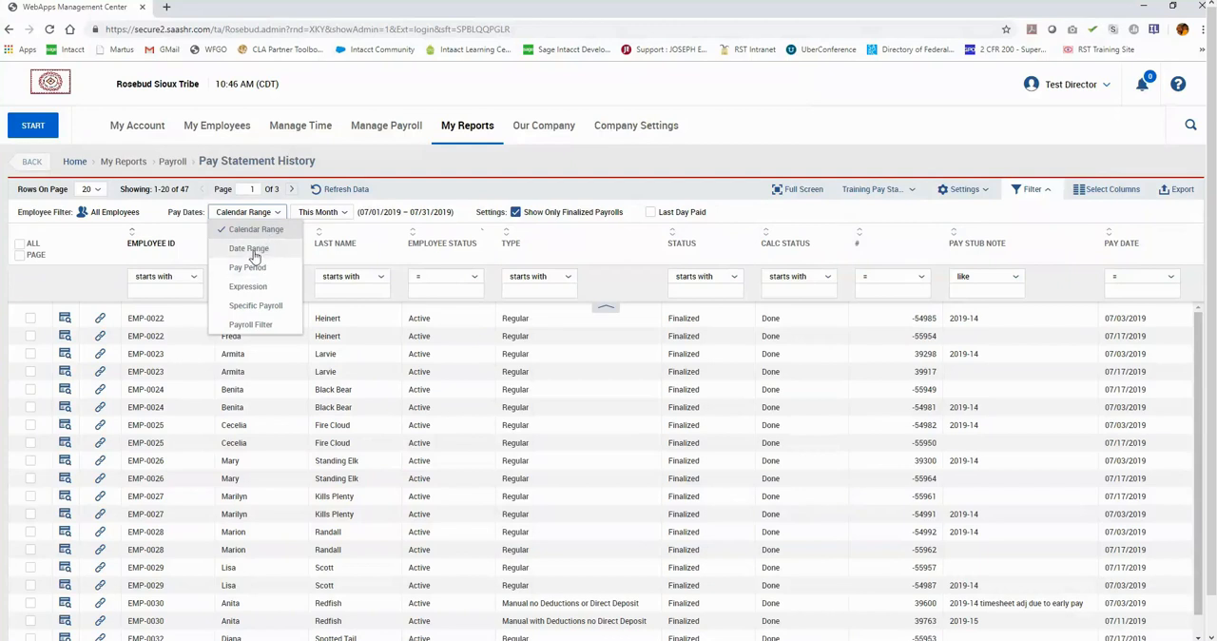
left_click(254, 257)
left_click(331, 213)
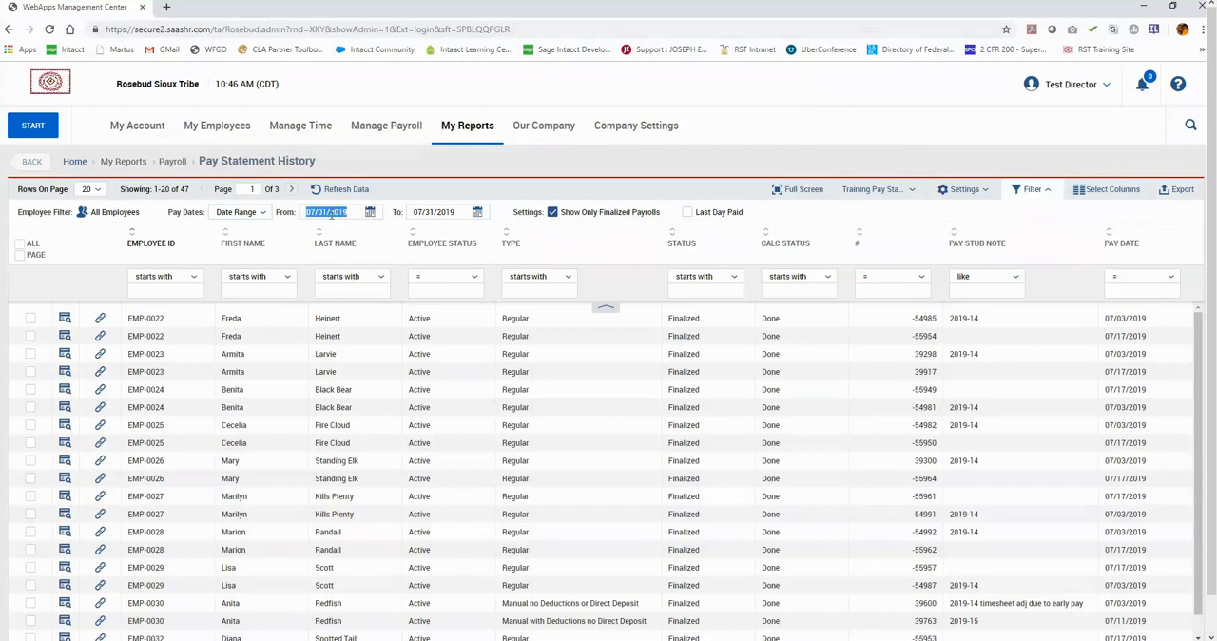
type("10/")
key("Tab")
Filter the pay statements by one employee's first initial and last name, and refresh the data
left_click(278, 290)
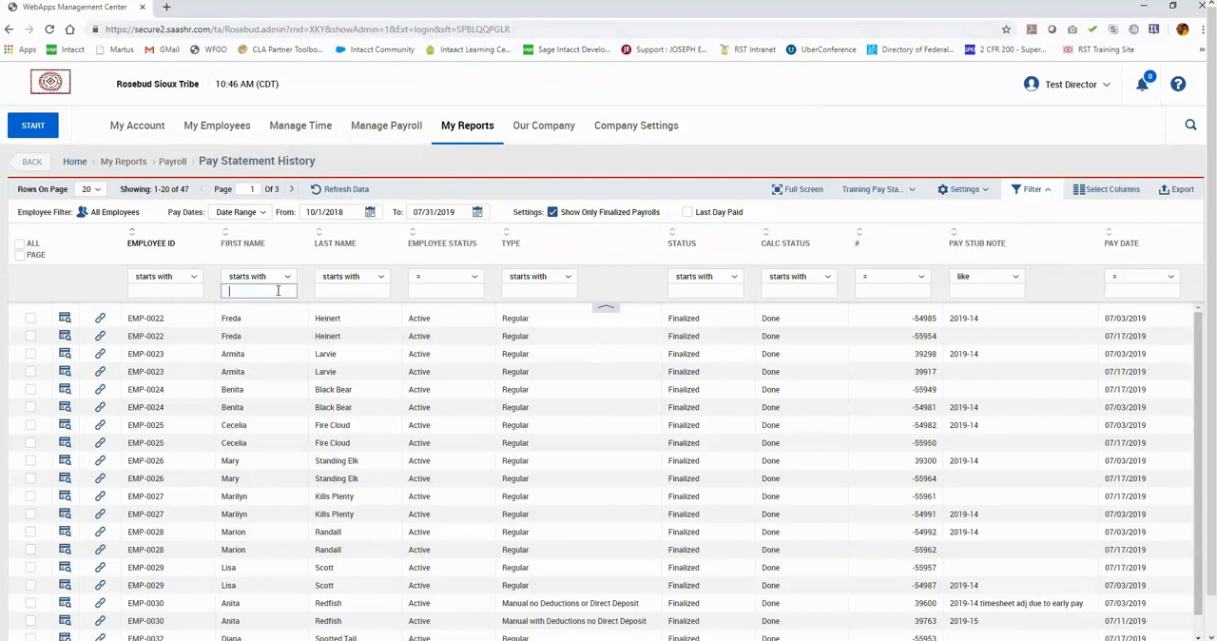
type("l")
left_click(360, 291)
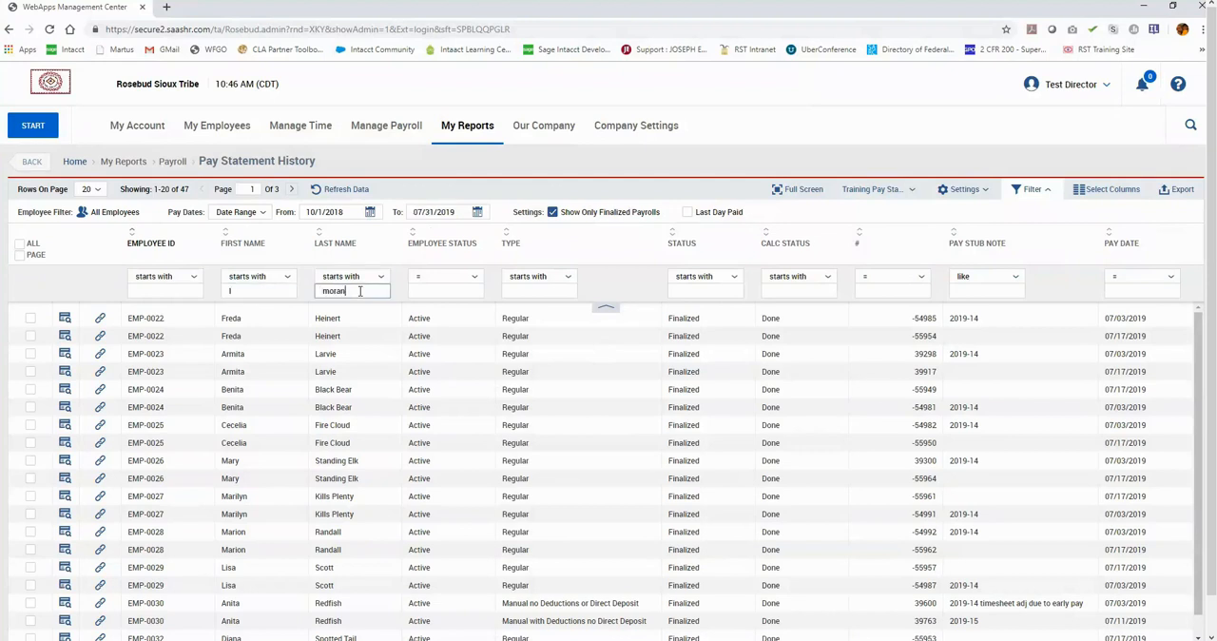
left_click(324, 189)
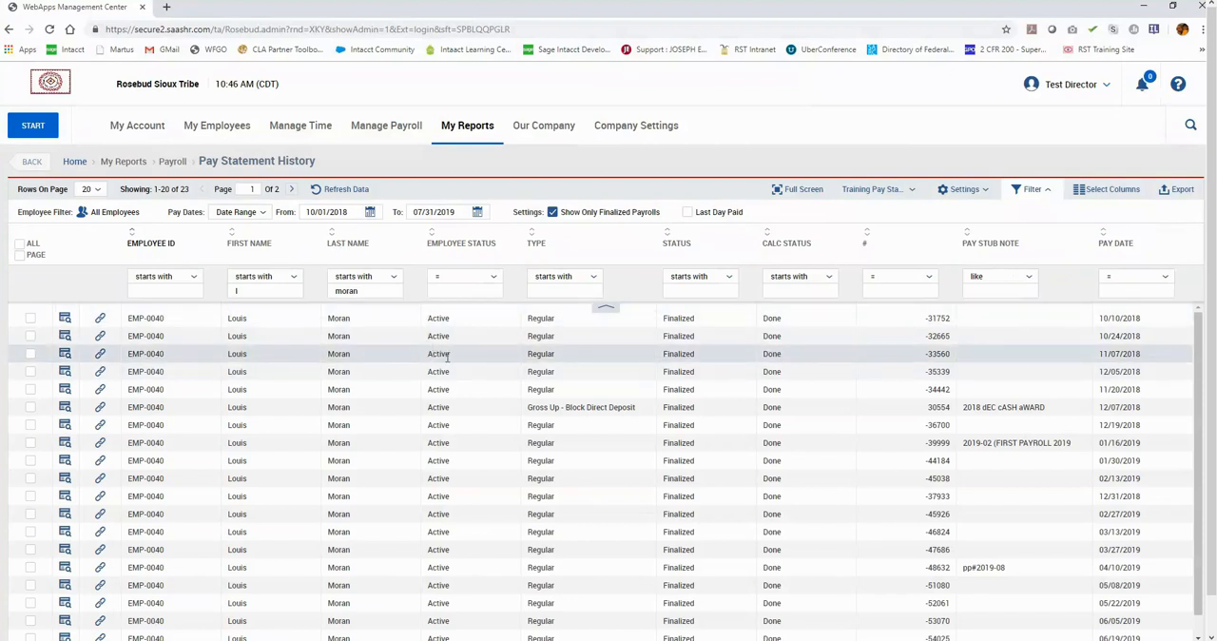
Compare the pay stub notes on the employee's pay statements, including the cash award and first payroll entries
left_click_drag(963, 407, 1014, 445)
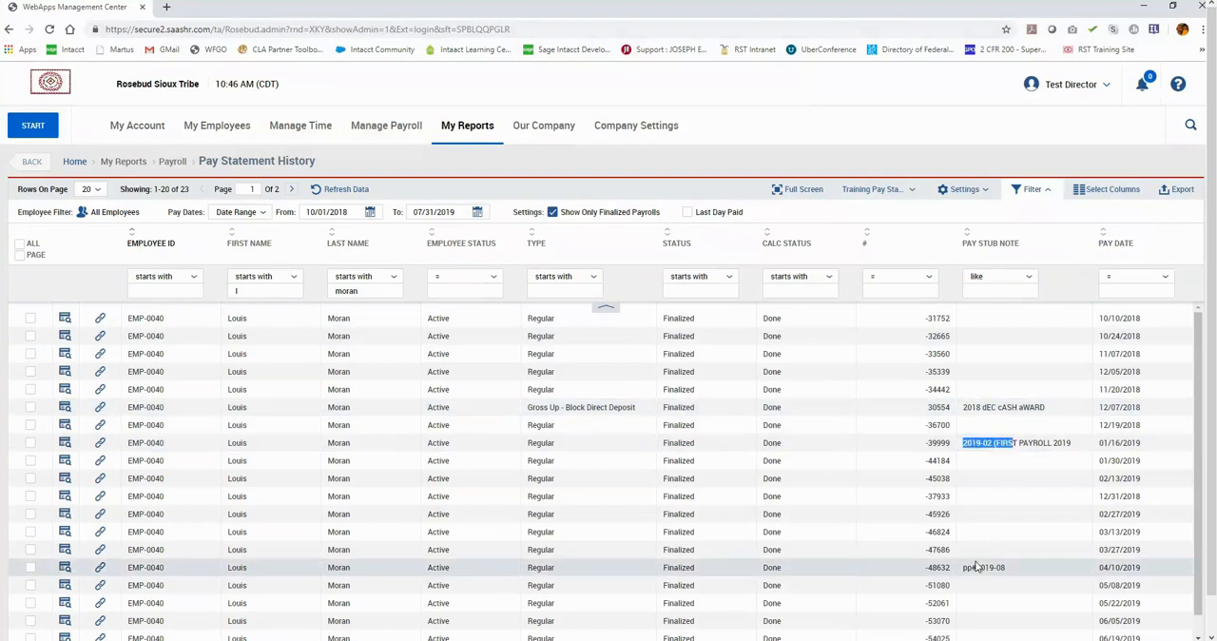
left_click_drag(974, 566, 977, 567)
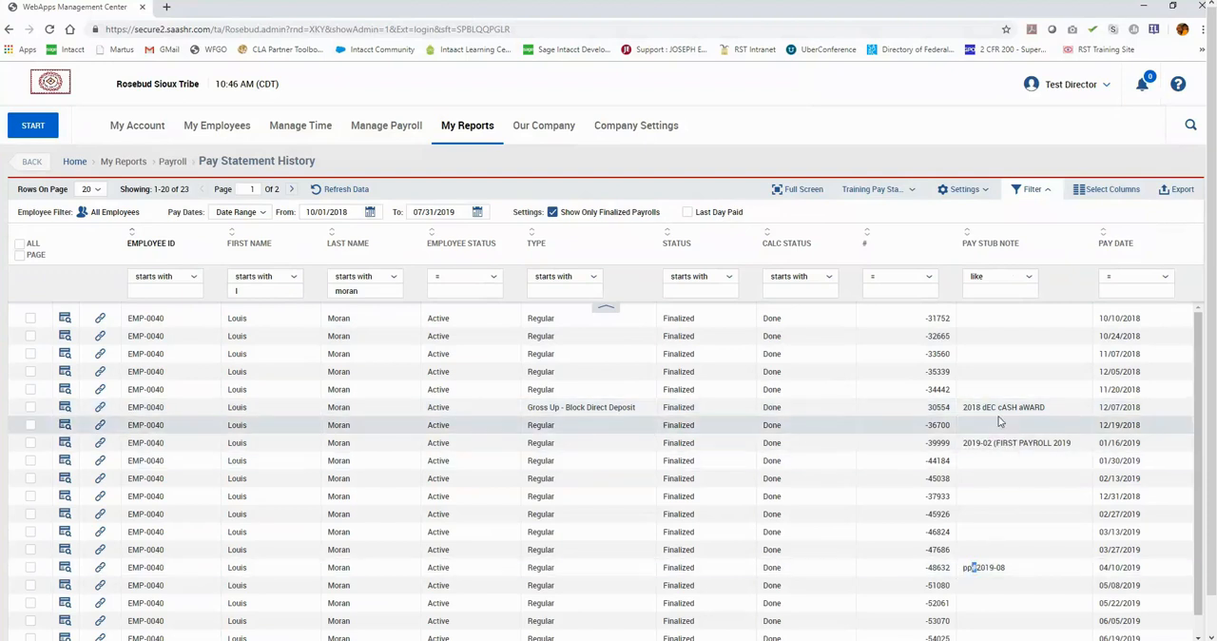
left_click_drag(998, 407, 990, 405)
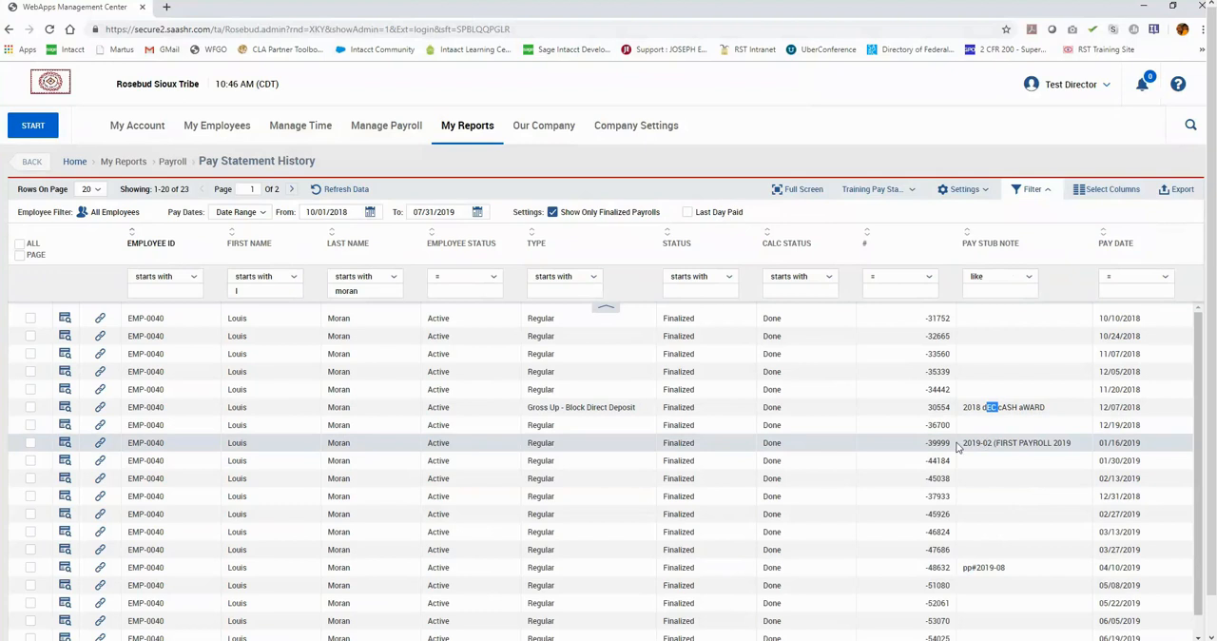
left_click_drag(964, 444, 1002, 454)
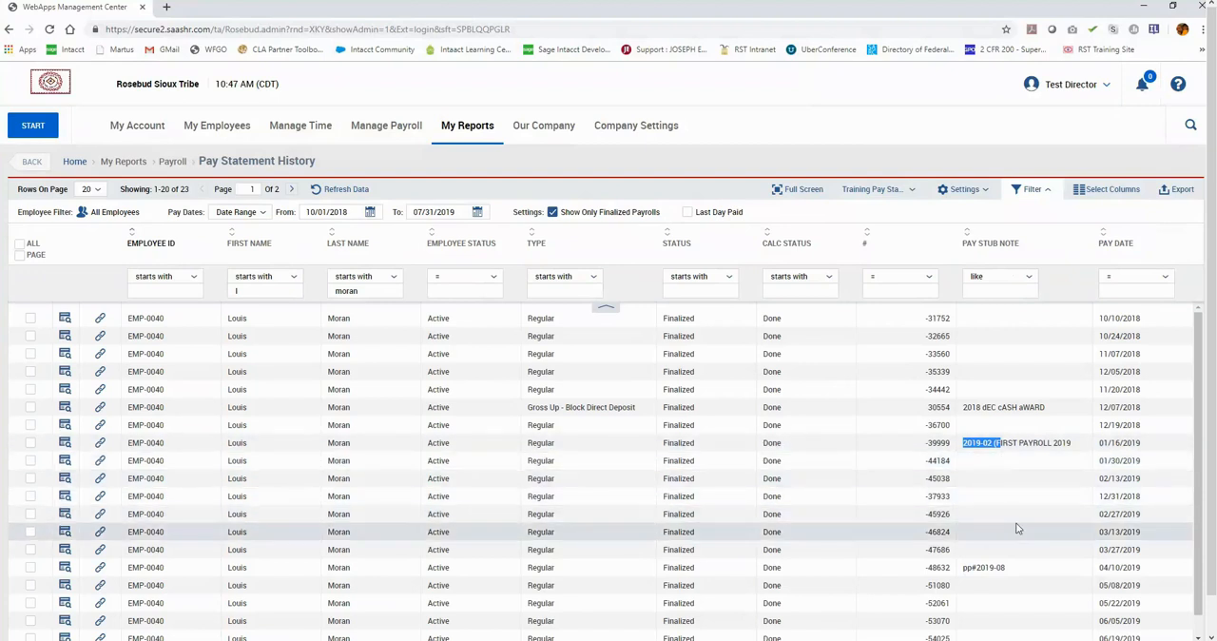
Sort the statements by pay date in descending order and switch the pay dates to a Calendar Range of This Month
left_click(1104, 234)
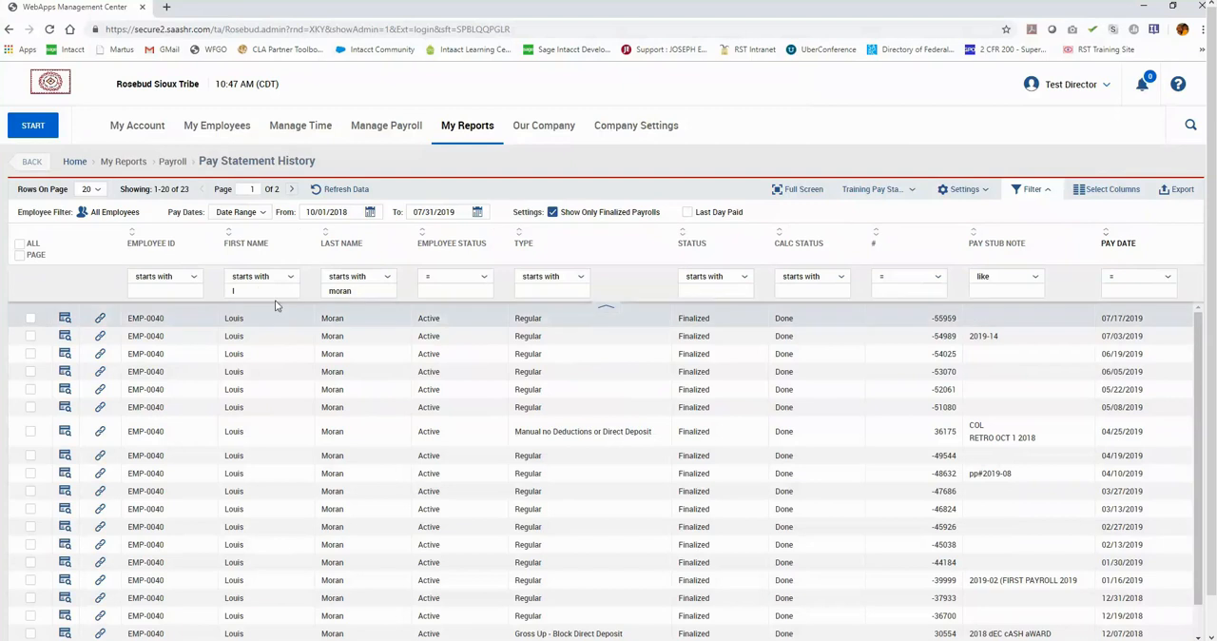
left_click(253, 212)
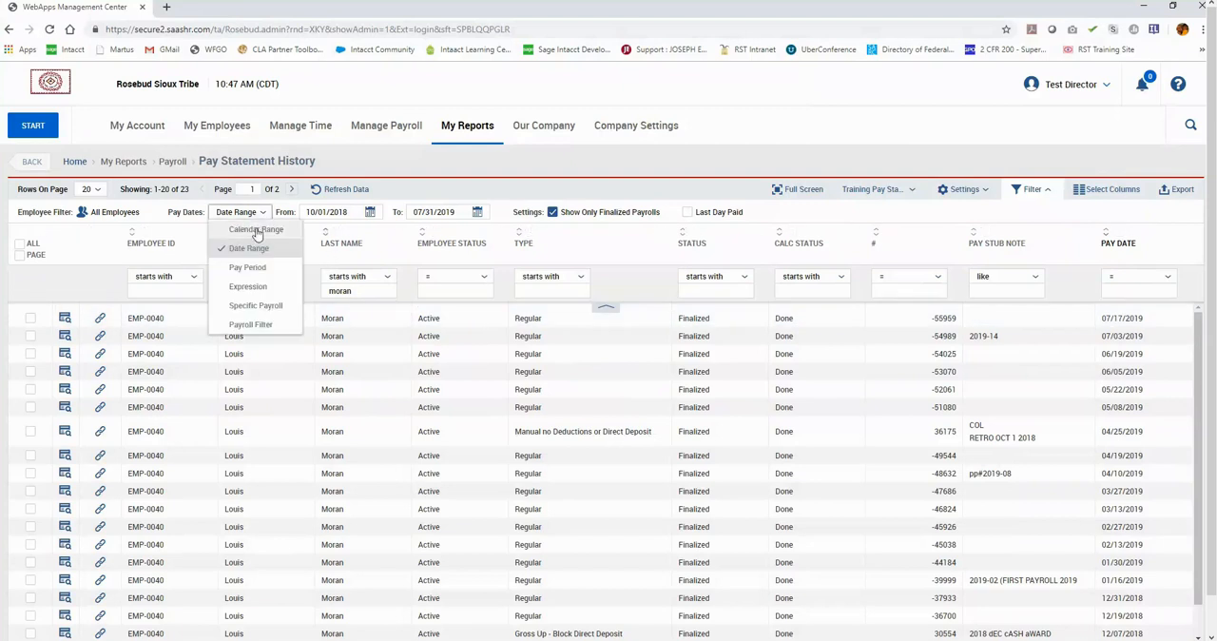
left_click(257, 231)
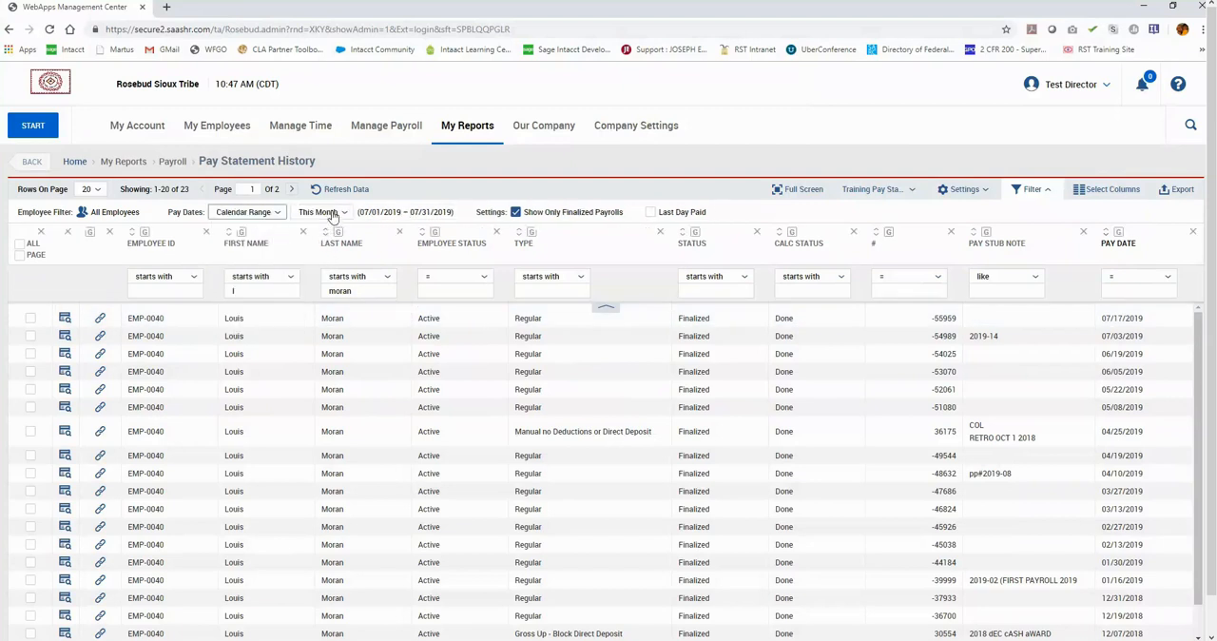
Limit the report to the first two employees in the employee list and clear the first and last name filters
left_click(110, 214)
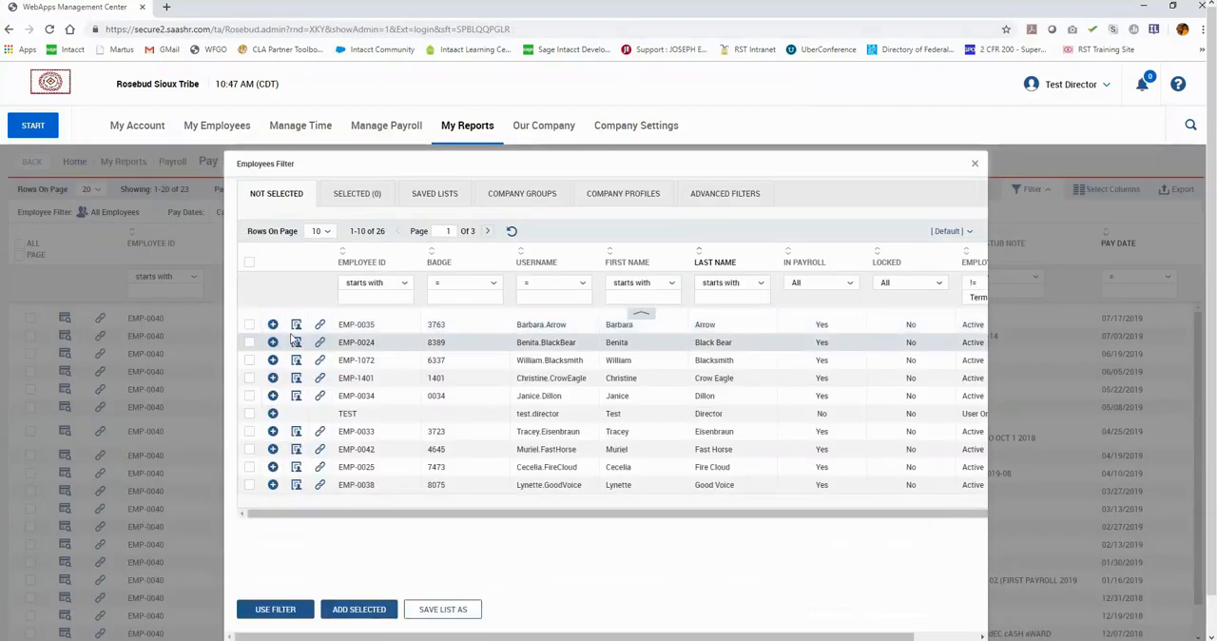
left_click(273, 324)
left_click(273, 324)
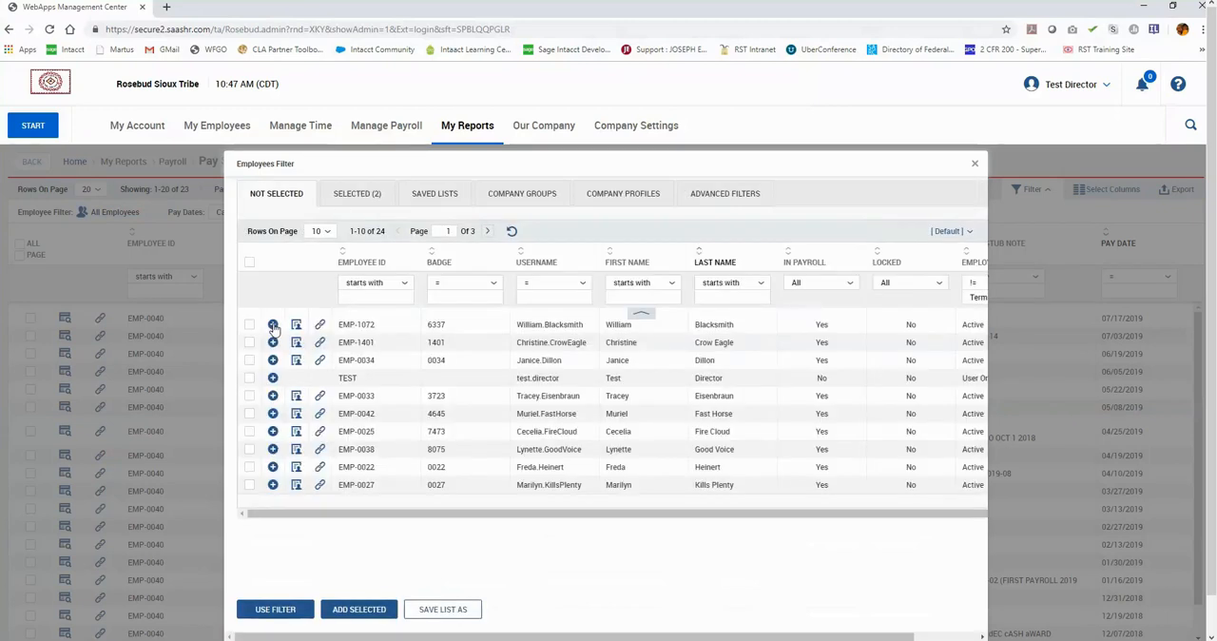
left_click(367, 194)
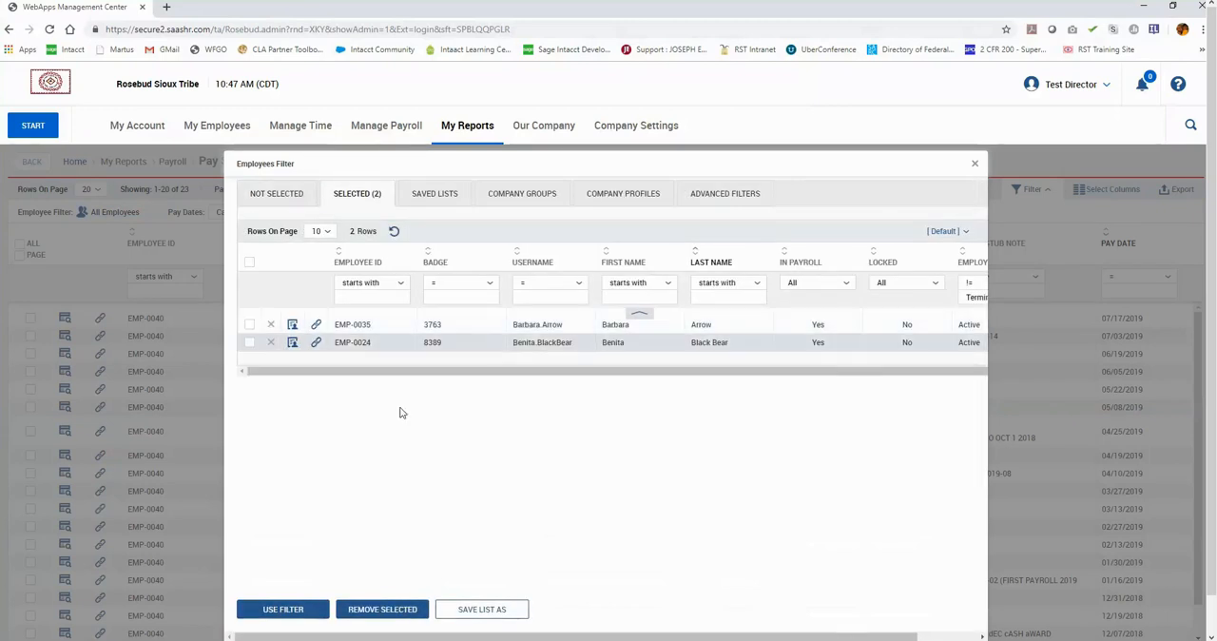
left_click(285, 609)
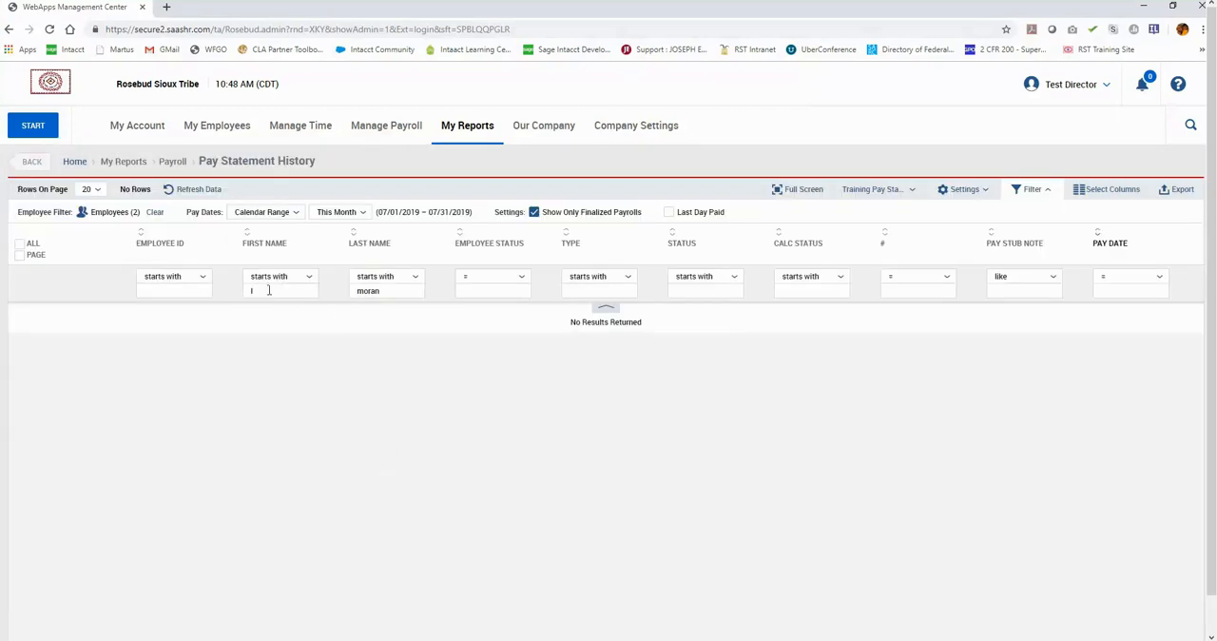
left_click(419, 294)
key("BackSpace")
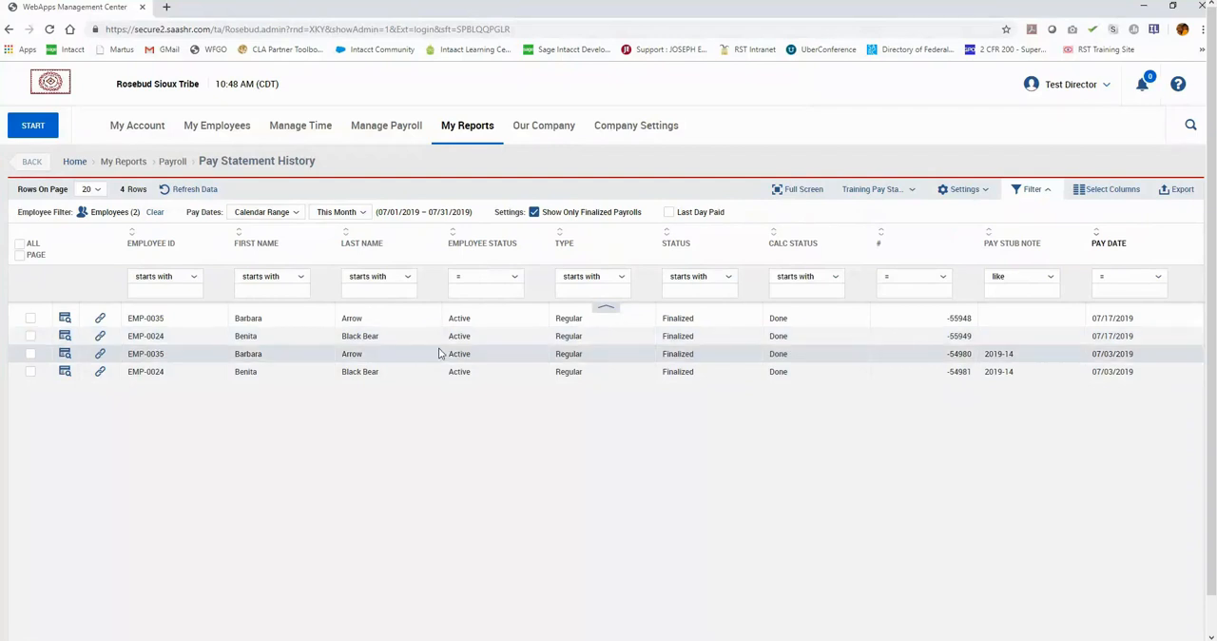
Save the report settings as a new version named "Judges Current Month" and check the list of saved settings
left_click(956, 190)
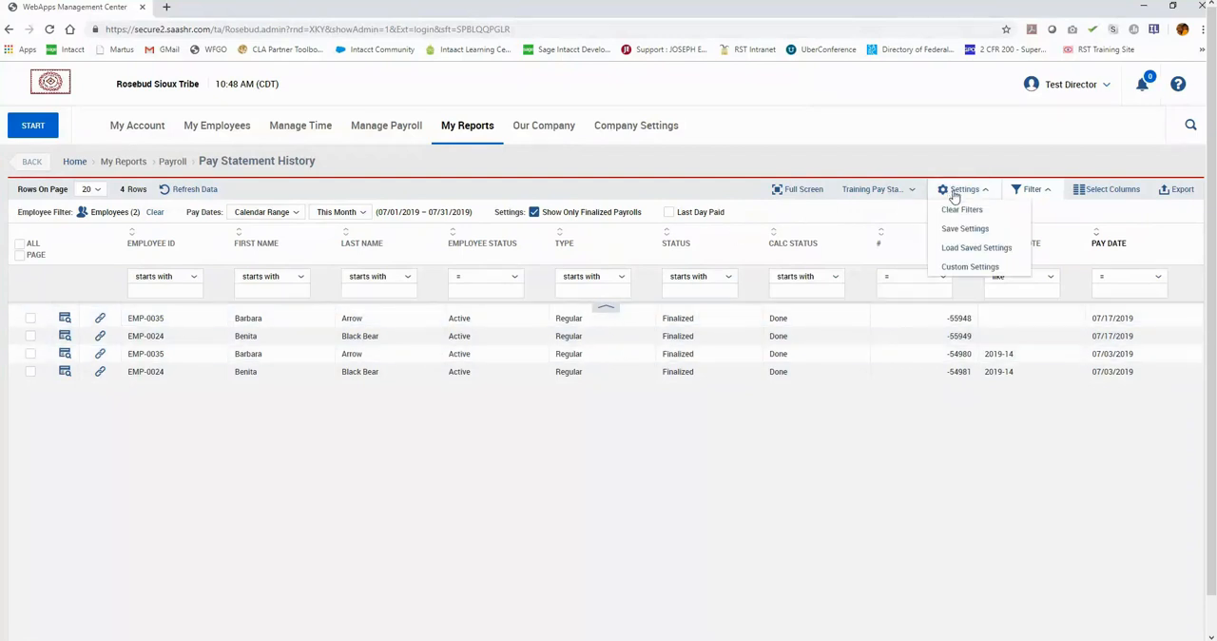
left_click(966, 228)
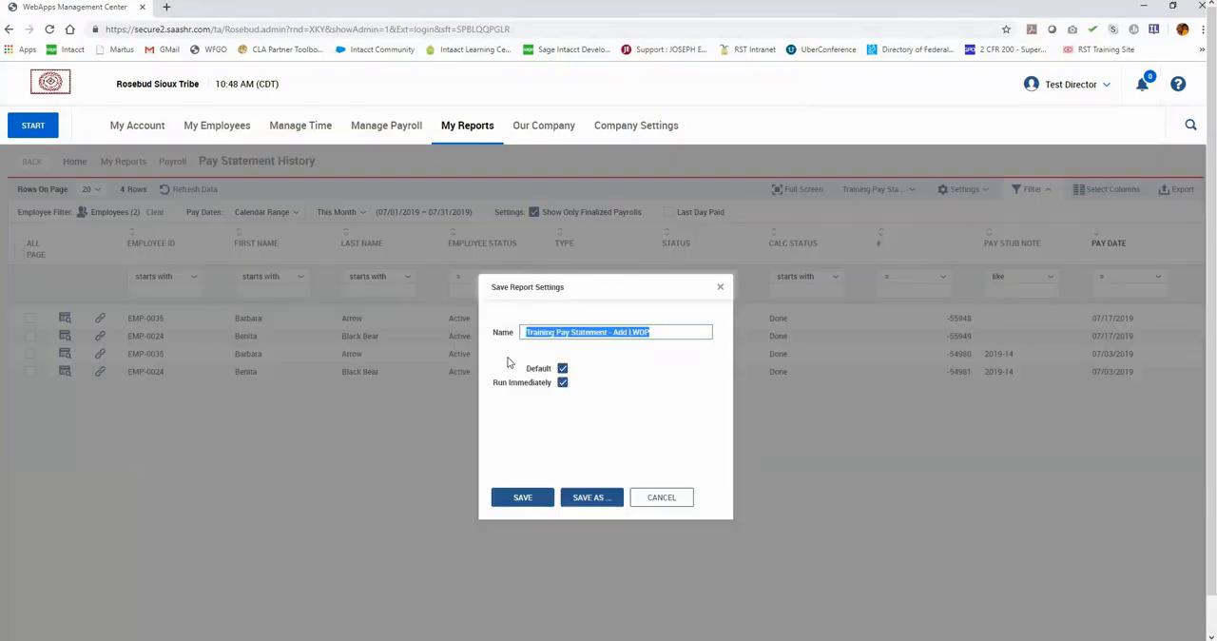
type("Judges C")
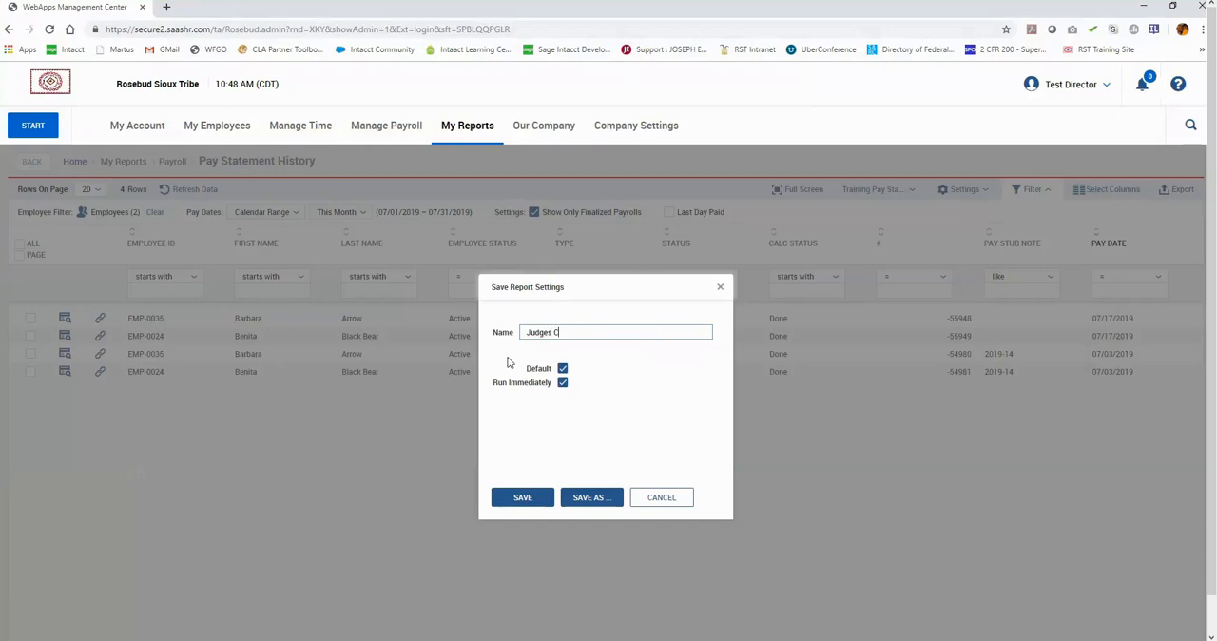
type("urrent Month")
left_click(582, 498)
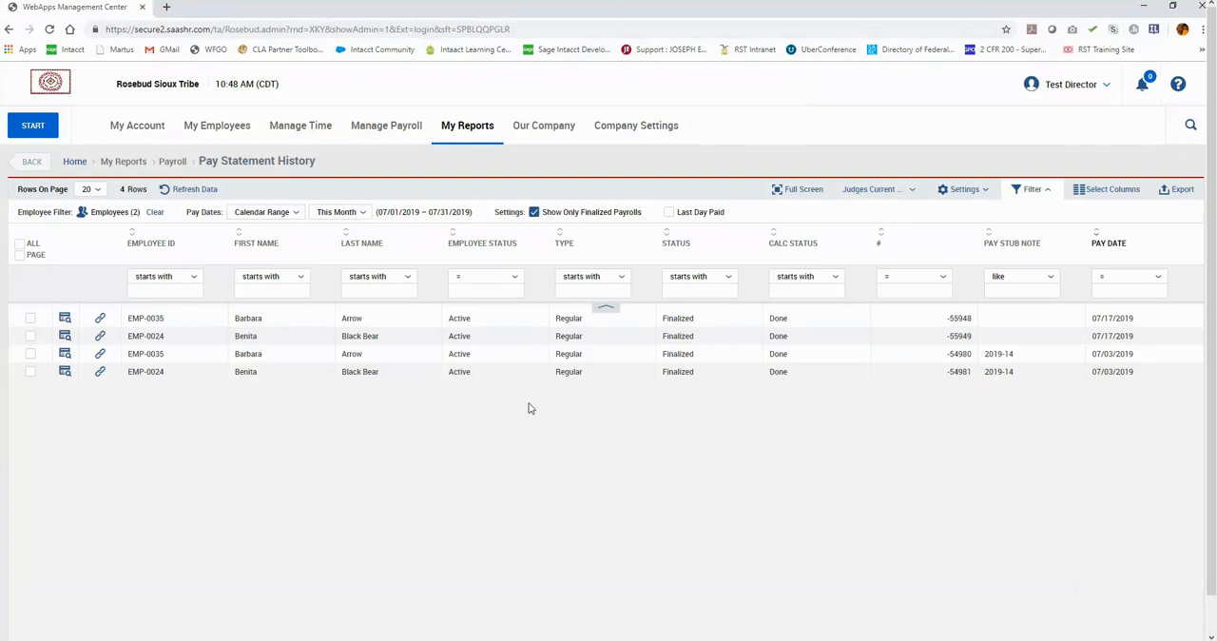
left_click(853, 194)
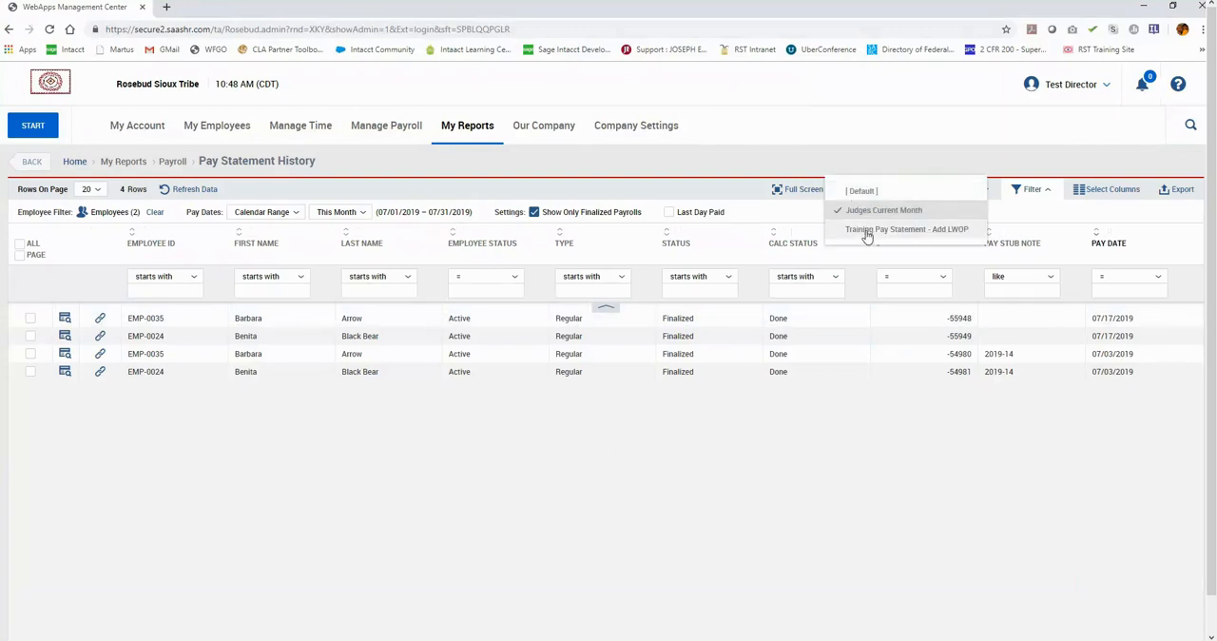
left_click(669, 482)
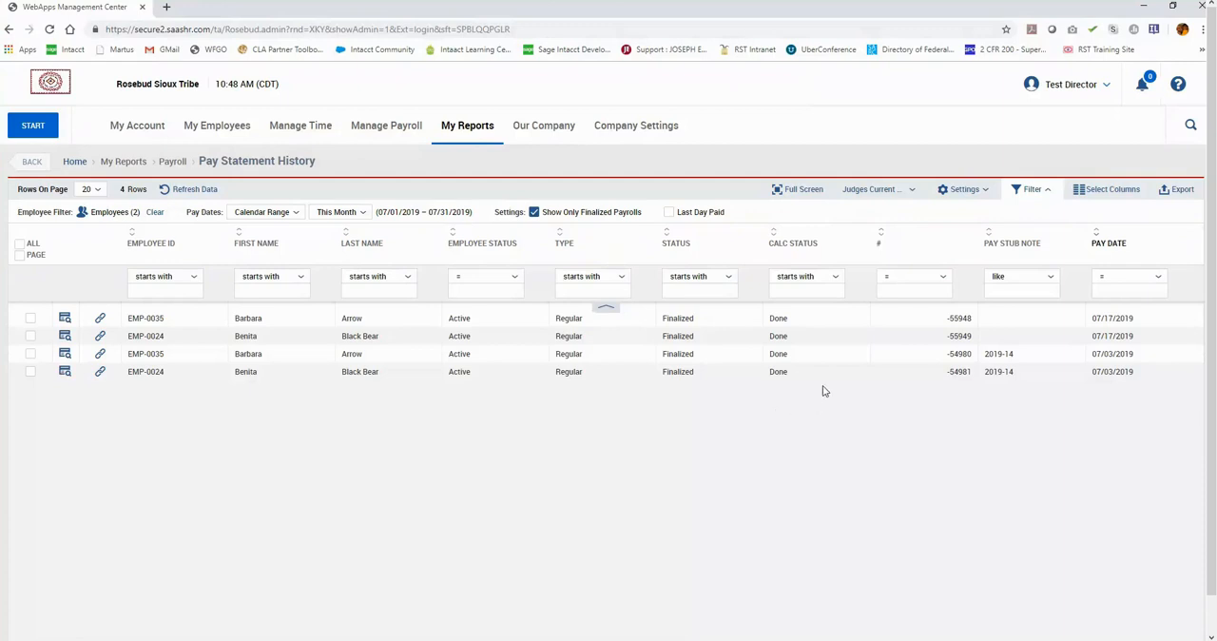
Find "leave with" among the available report columns and add Earning Hours: Leave without Pay to the selected columns
left_click(1105, 190)
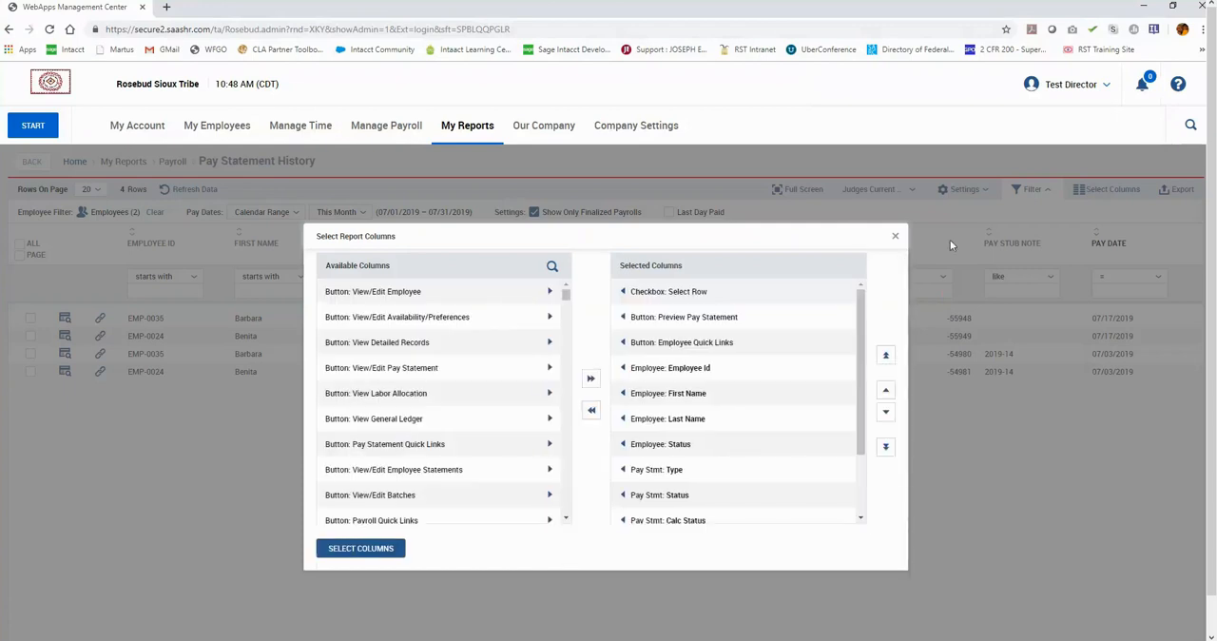
left_click(553, 267)
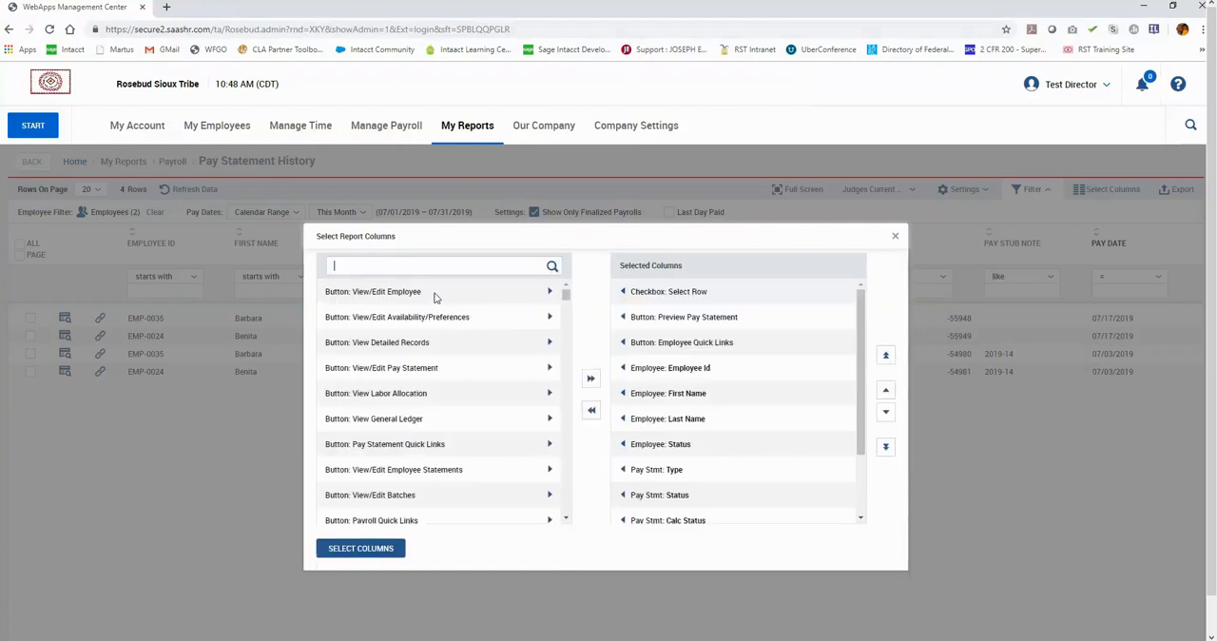
type("leave with")
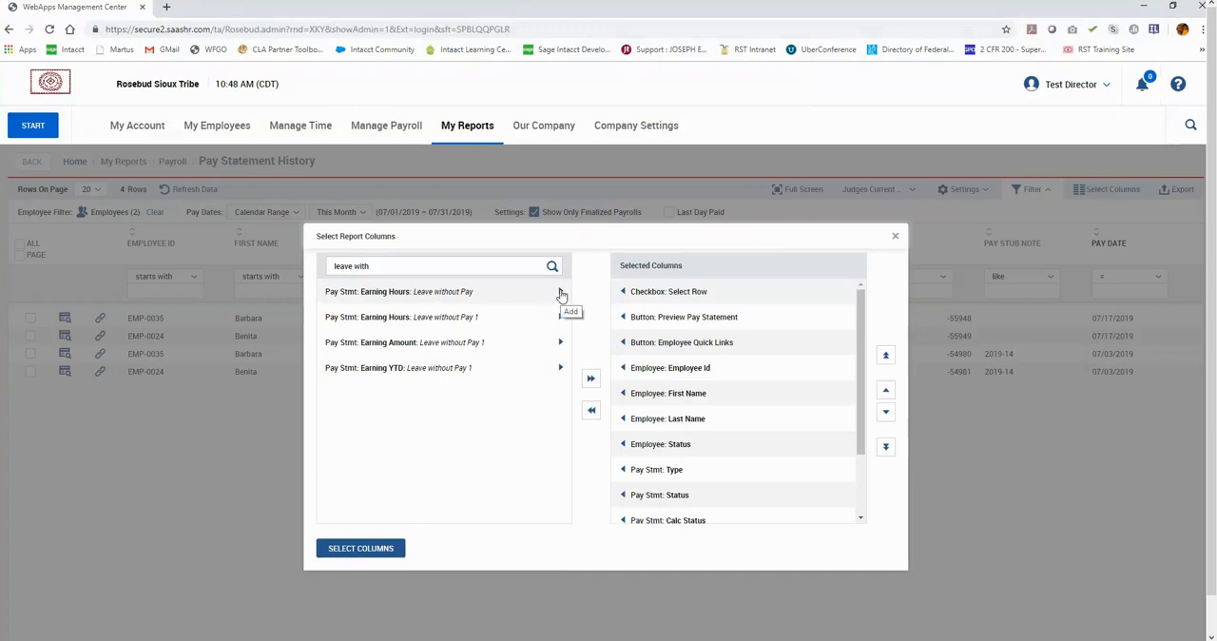
left_click(560, 295)
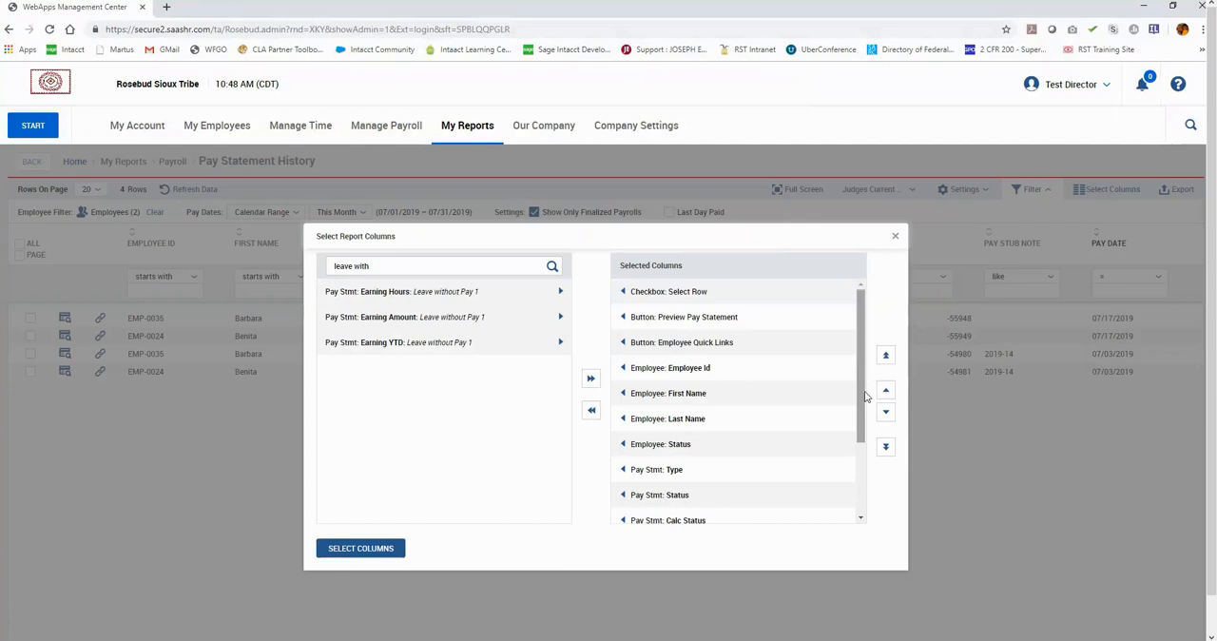
left_click_drag(863, 407, 863, 355)
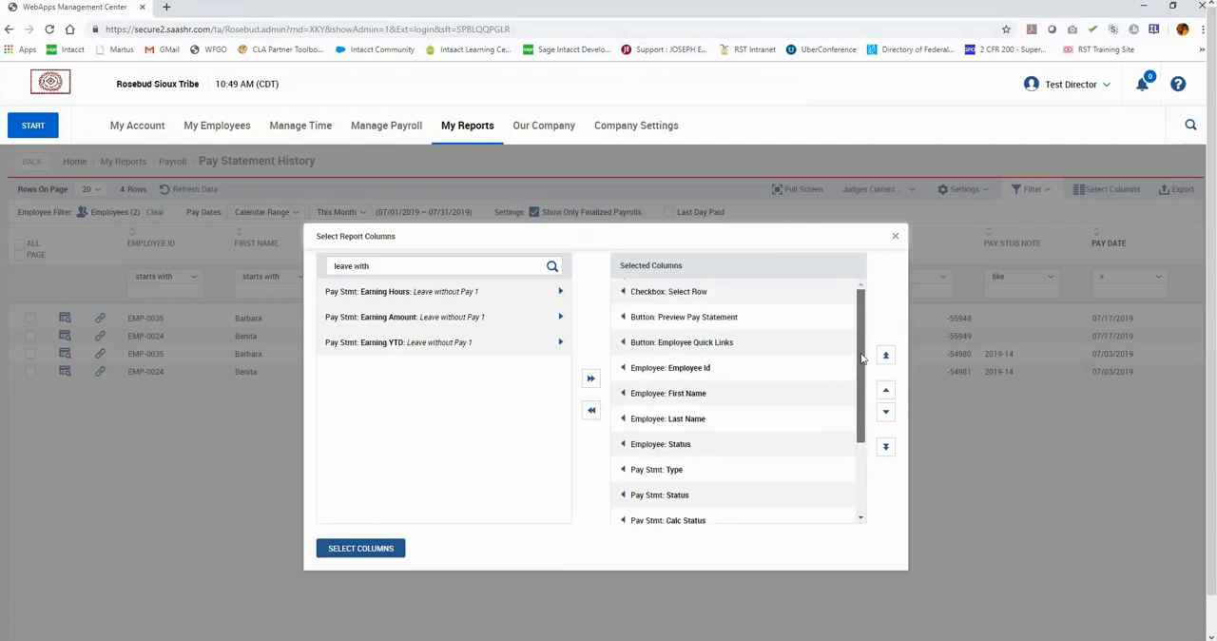
Find "annual" among the available columns and add Earning Hours: Annual Leave to the selected columns
left_click_drag(379, 270, 221, 263)
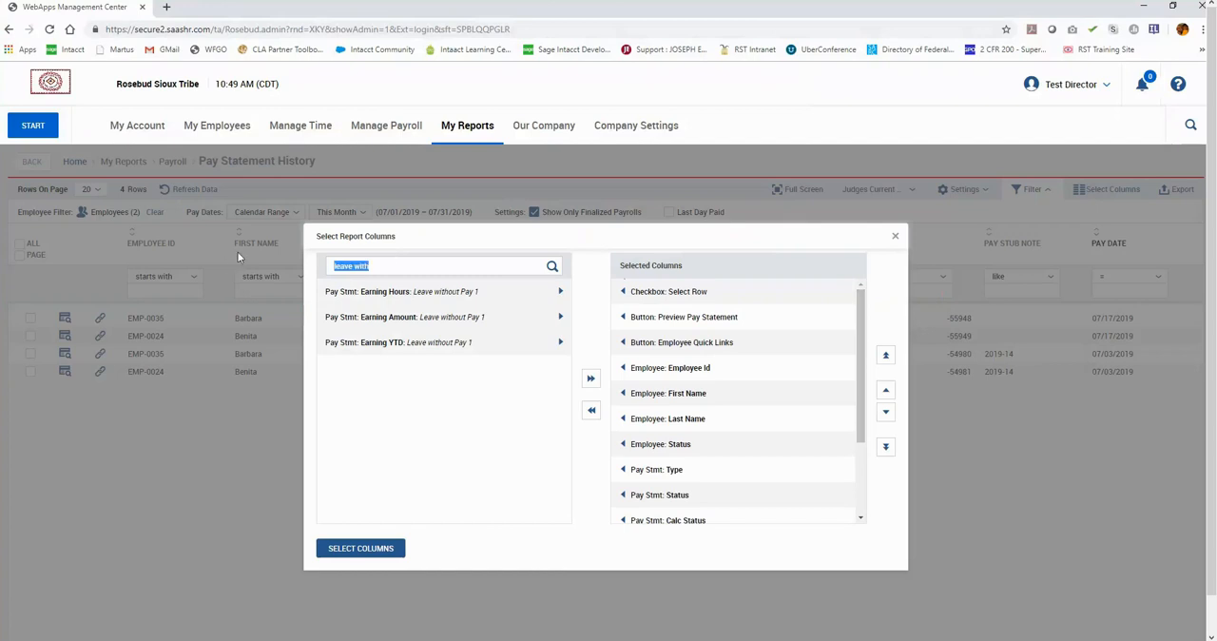
type("annual")
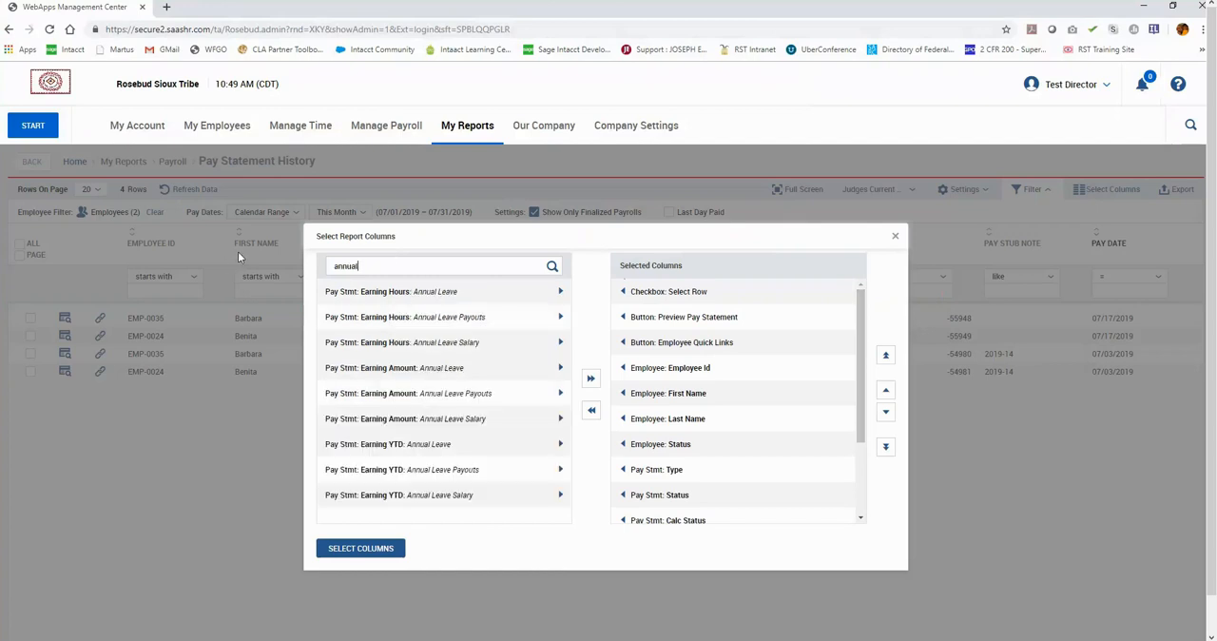
left_click(560, 291)
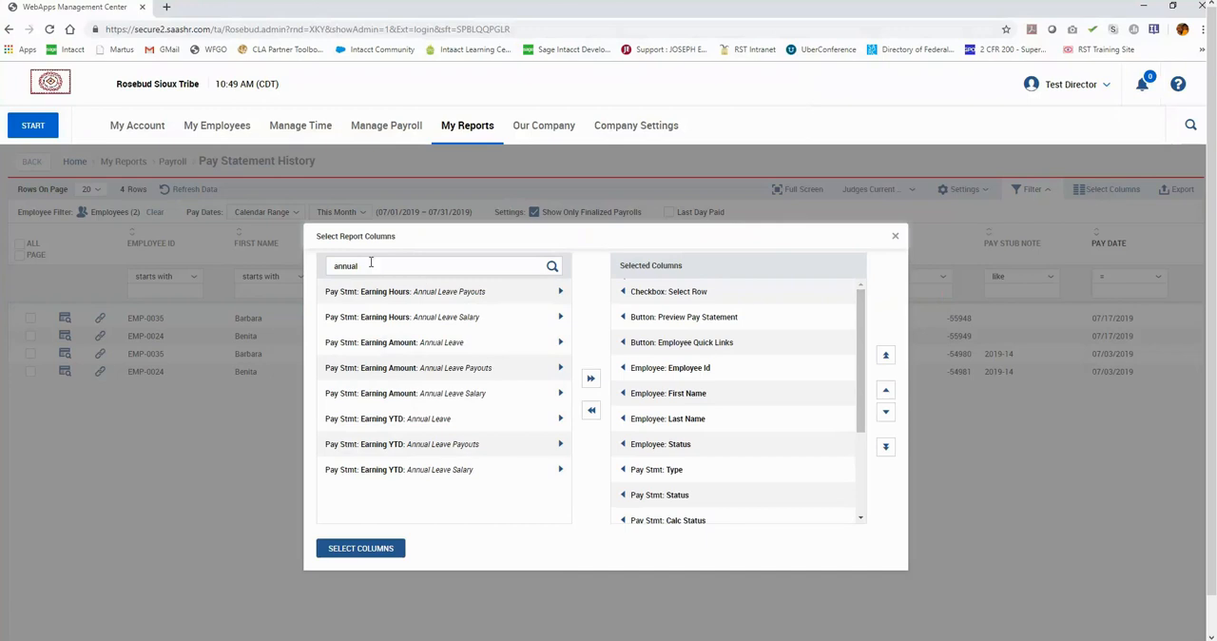
Find "sick" among the available columns, add Earning Hours: Sick, and apply the column selection to view the leave-hour columns
left_click_drag(366, 269, 247, 245)
type("sick")
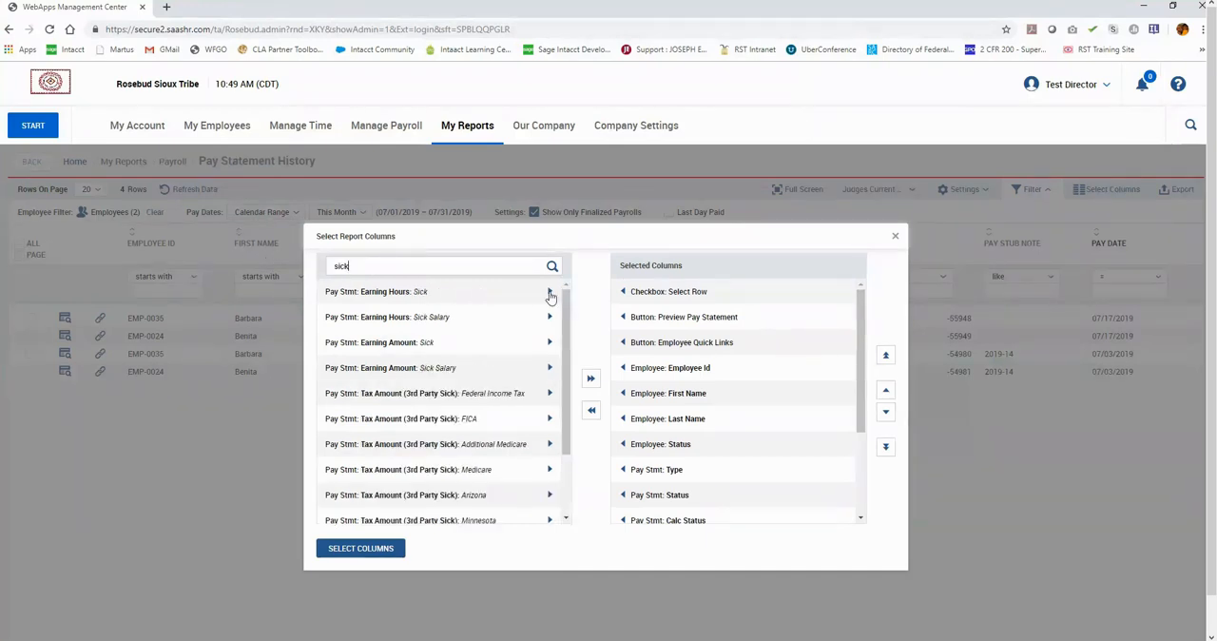
left_click(549, 295)
double_click(376, 266)
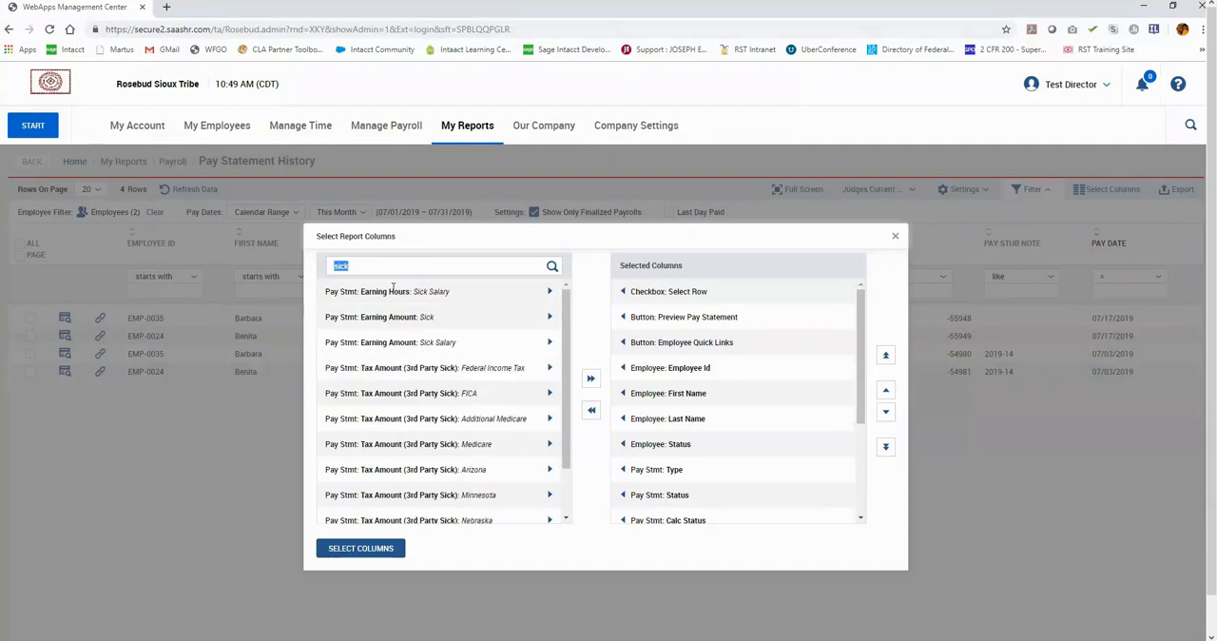
left_click_drag(865, 350, 821, 499)
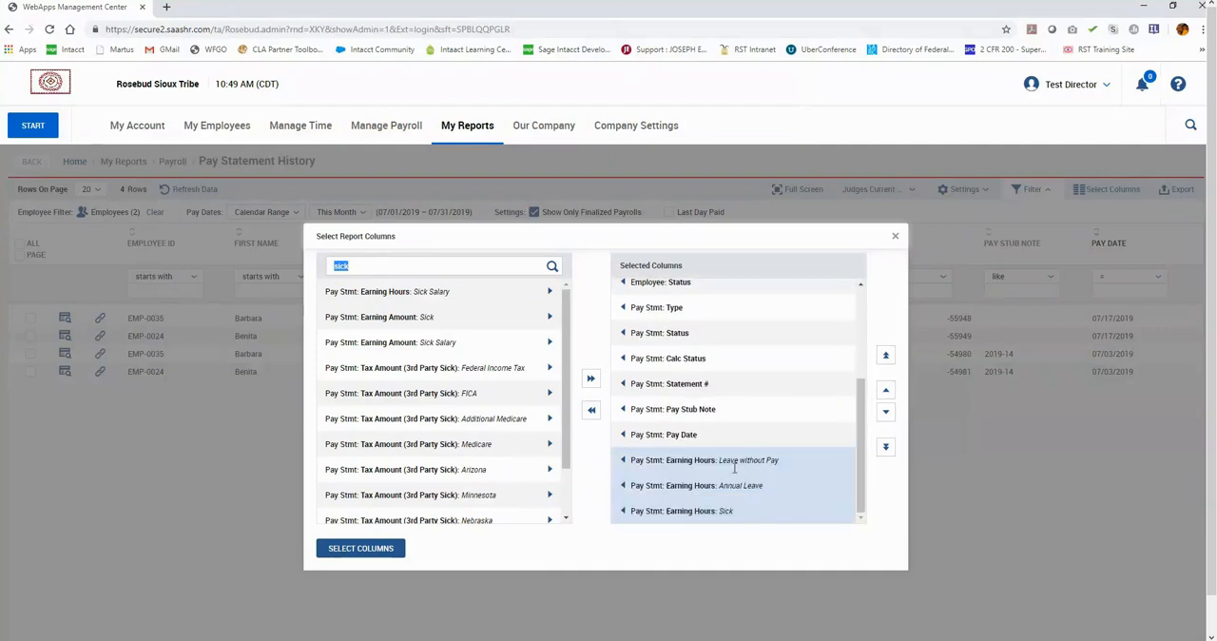
left_click(336, 553)
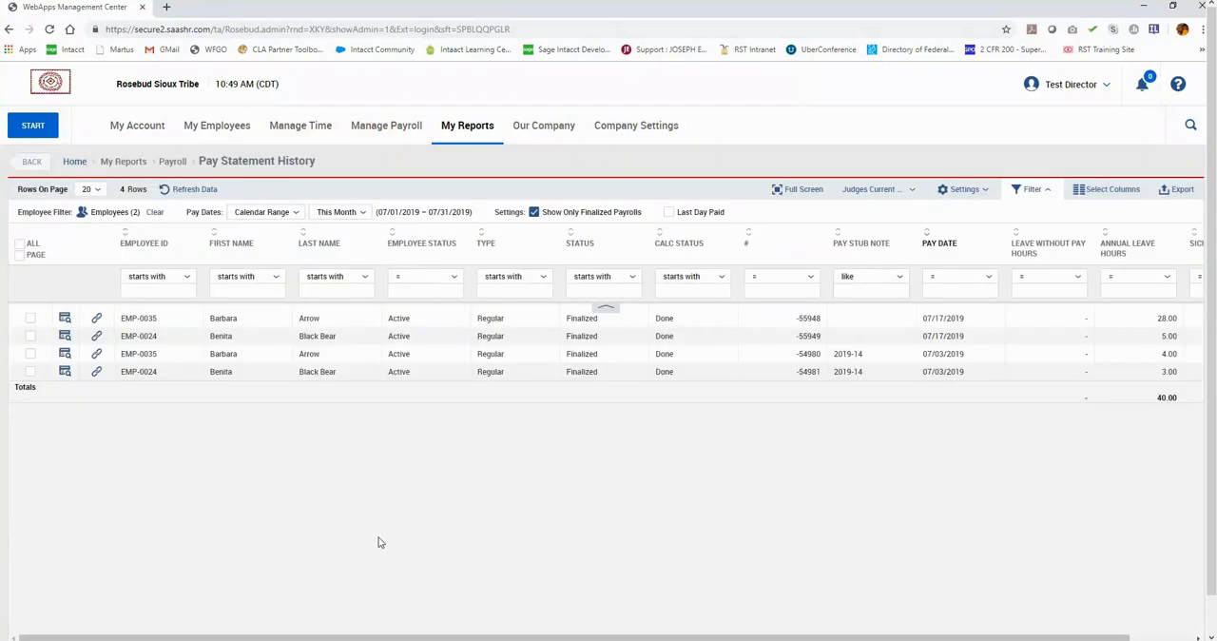
left_click_drag(789, 639, 853, 639)
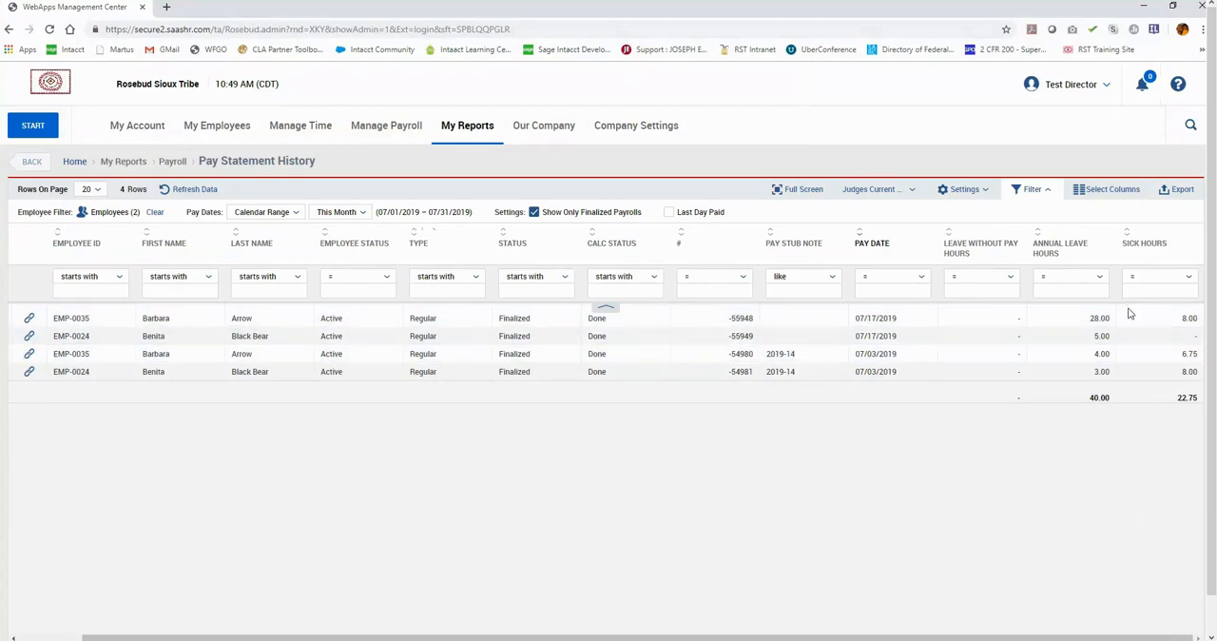
left_click_drag(662, 637, 597, 636)
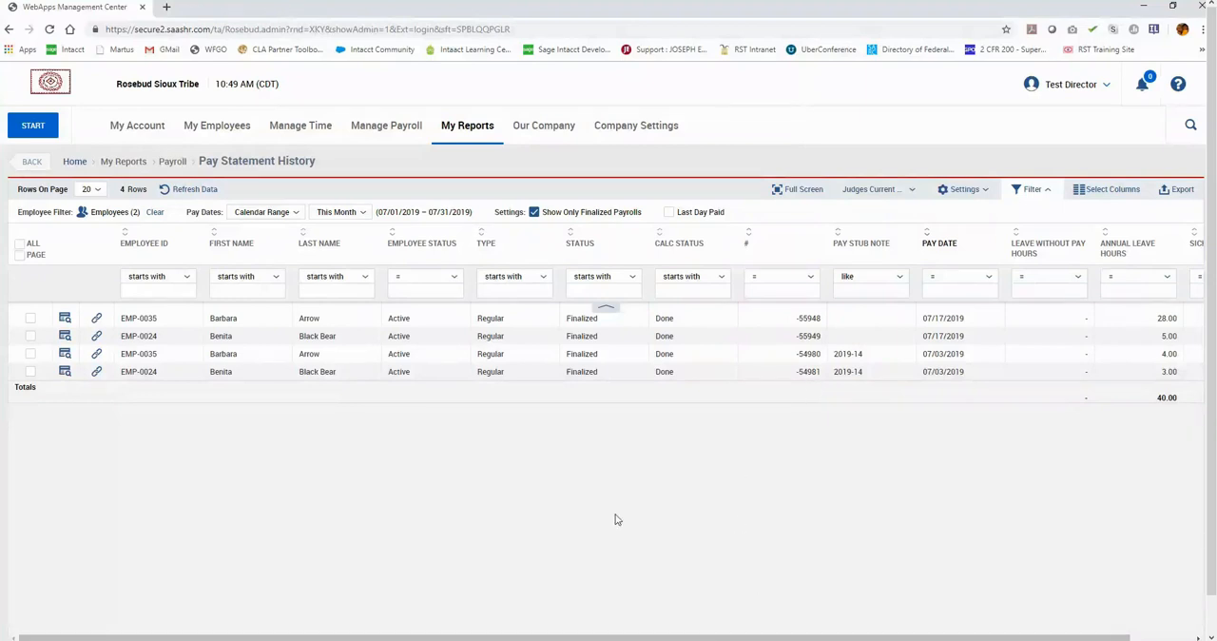
Clear the employee filter and remove the First Name and Last Name columns from the report
left_click(154, 212)
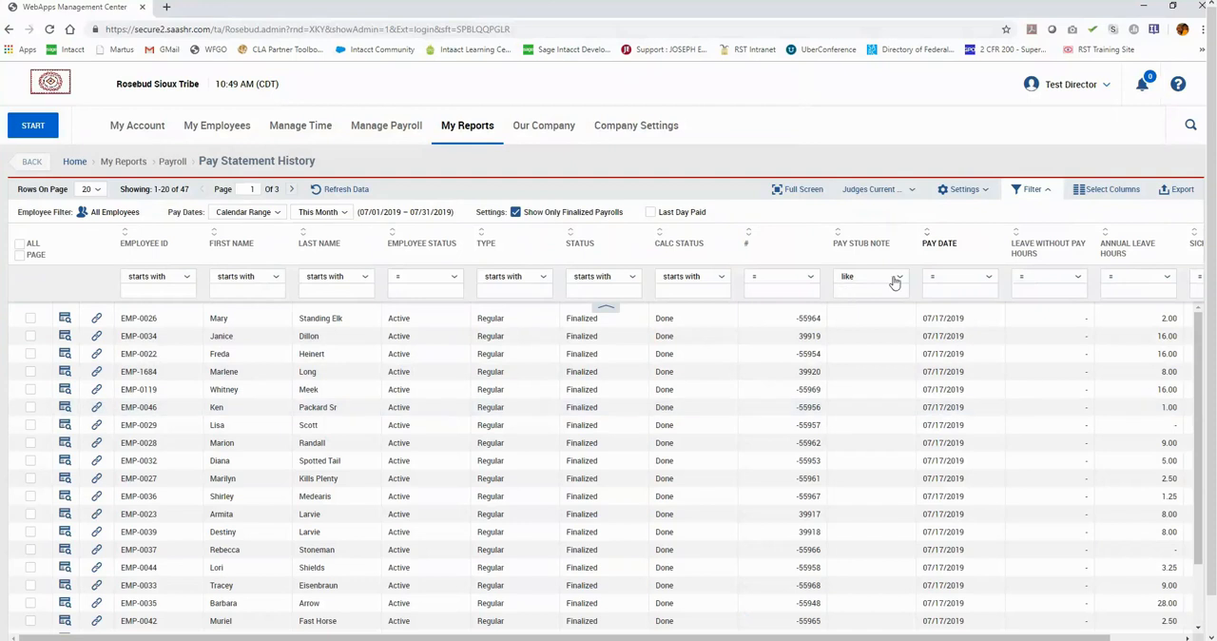
left_click(1087, 189)
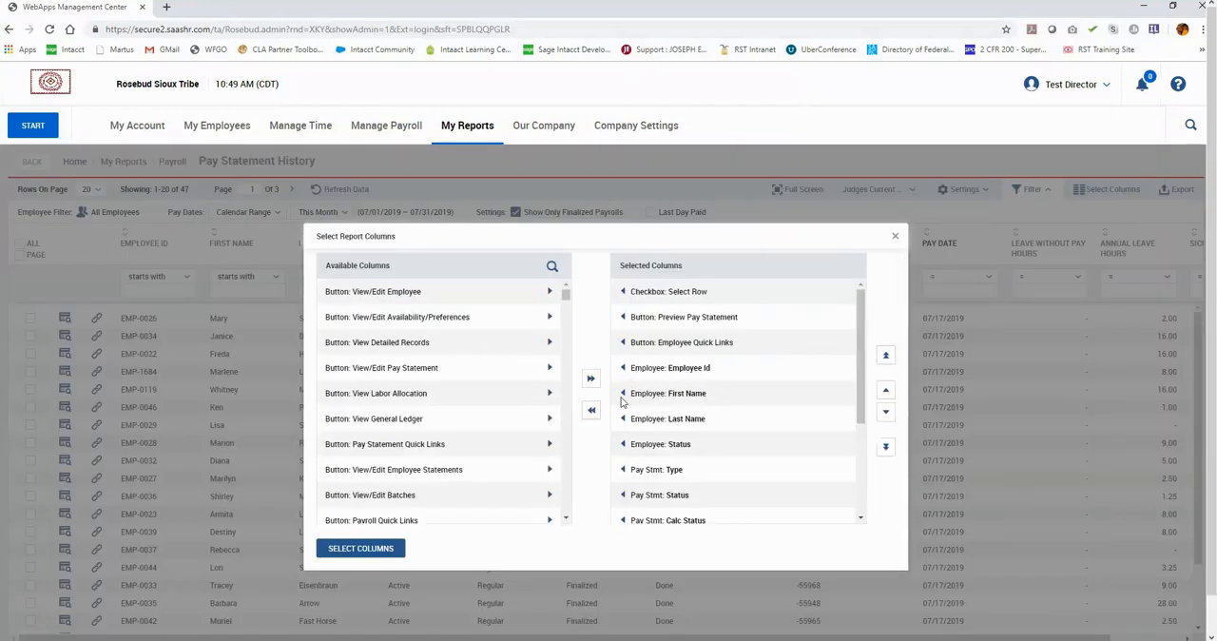
left_click(623, 394)
left_click(623, 394)
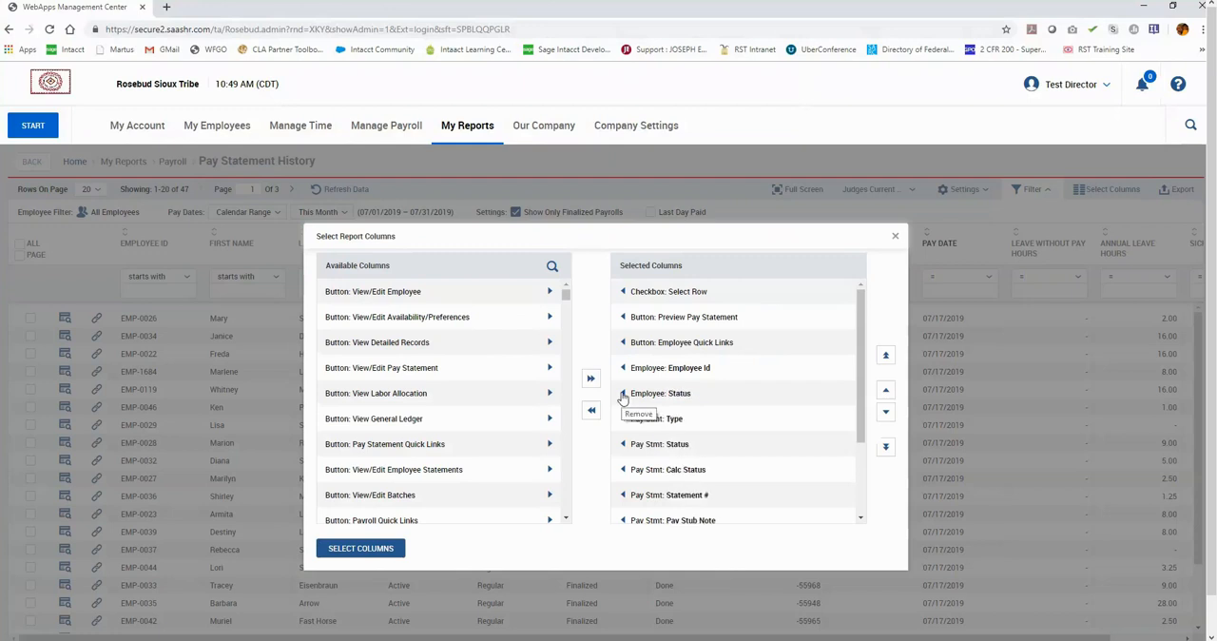
left_click(360, 549)
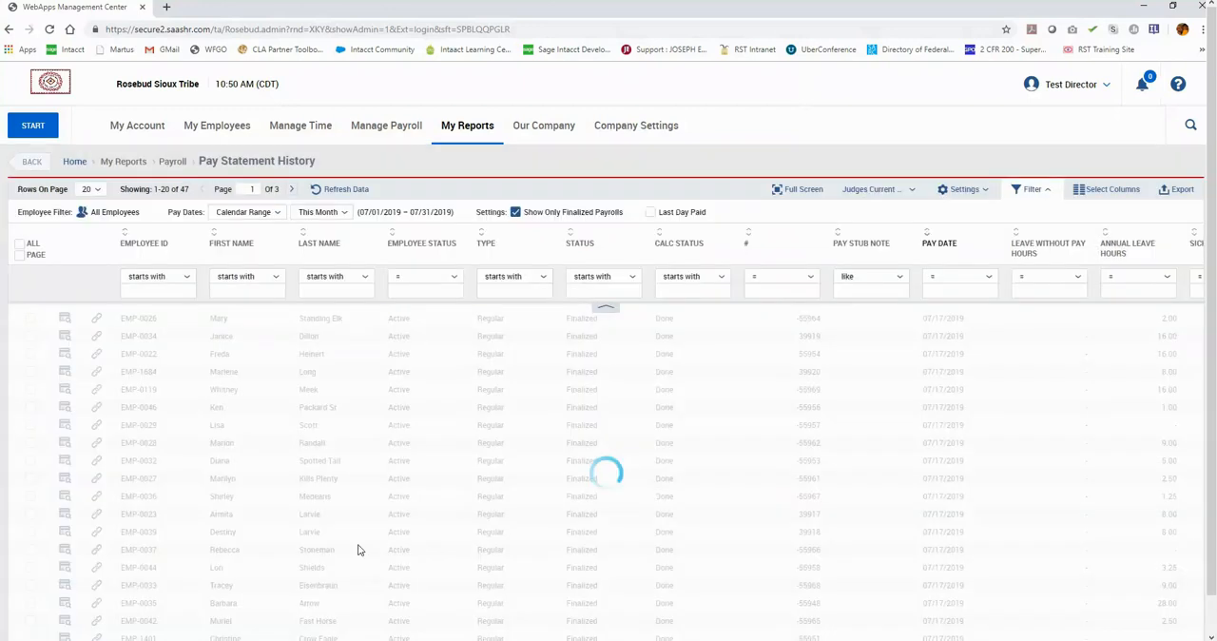
Switch the pay dates to a date range from 10/1/2018 to 7/16/2019
left_click(278, 213)
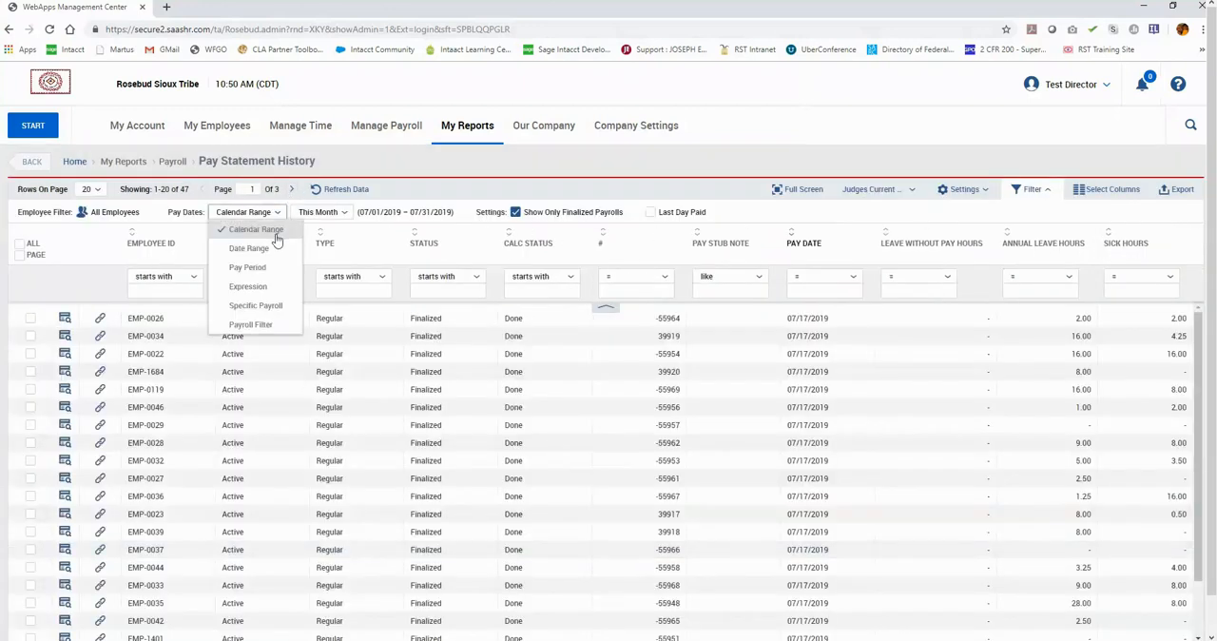
left_click(269, 250)
left_click(331, 212)
type("10/1/2019")
key("Tab")
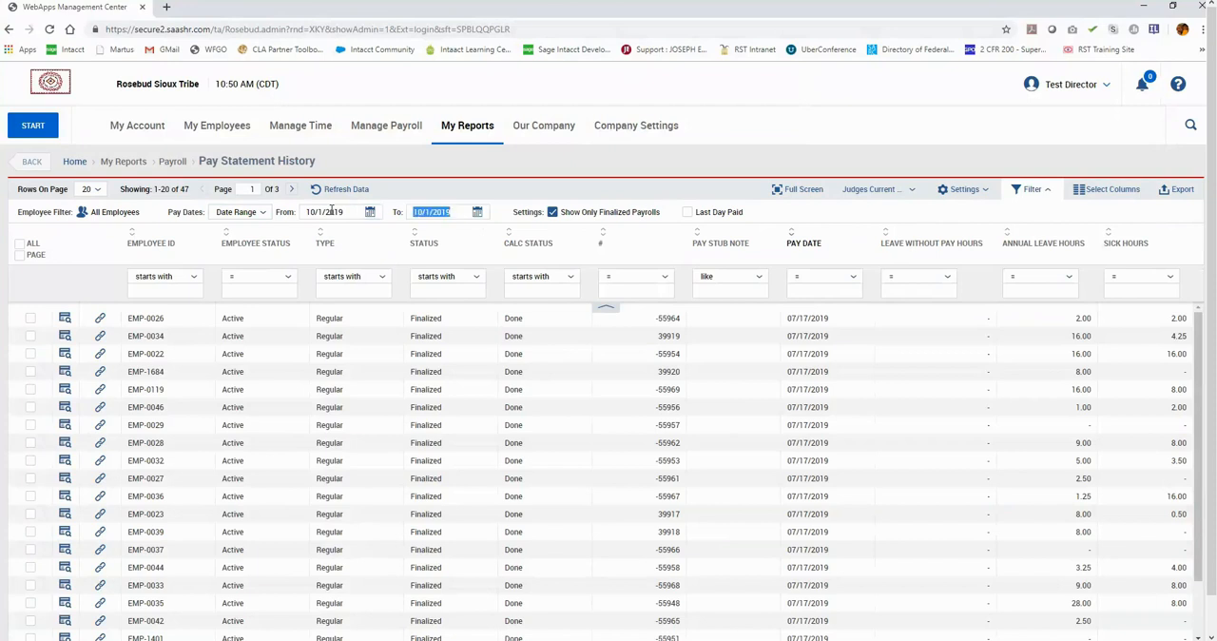
type("7/16/2019")
left_click(318, 212)
type("10/1/2019")
Filter Leave Without Pay Hours to values greater than 0 and refresh the report data
left_click(947, 278)
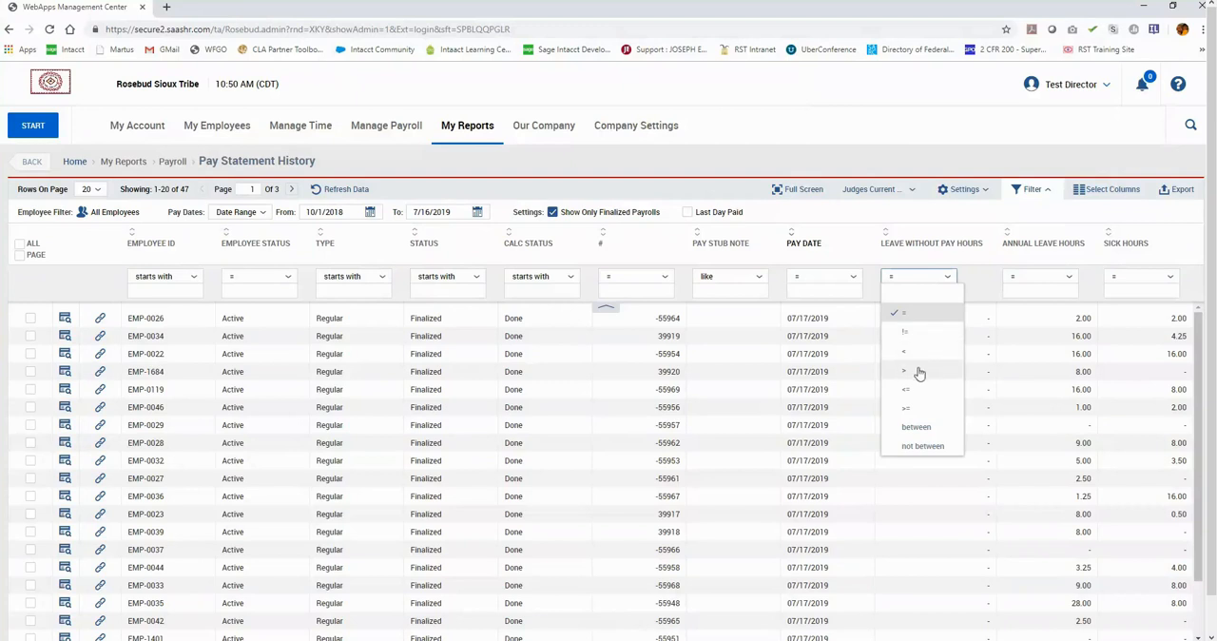
left_click(919, 371)
left_click(907, 290)
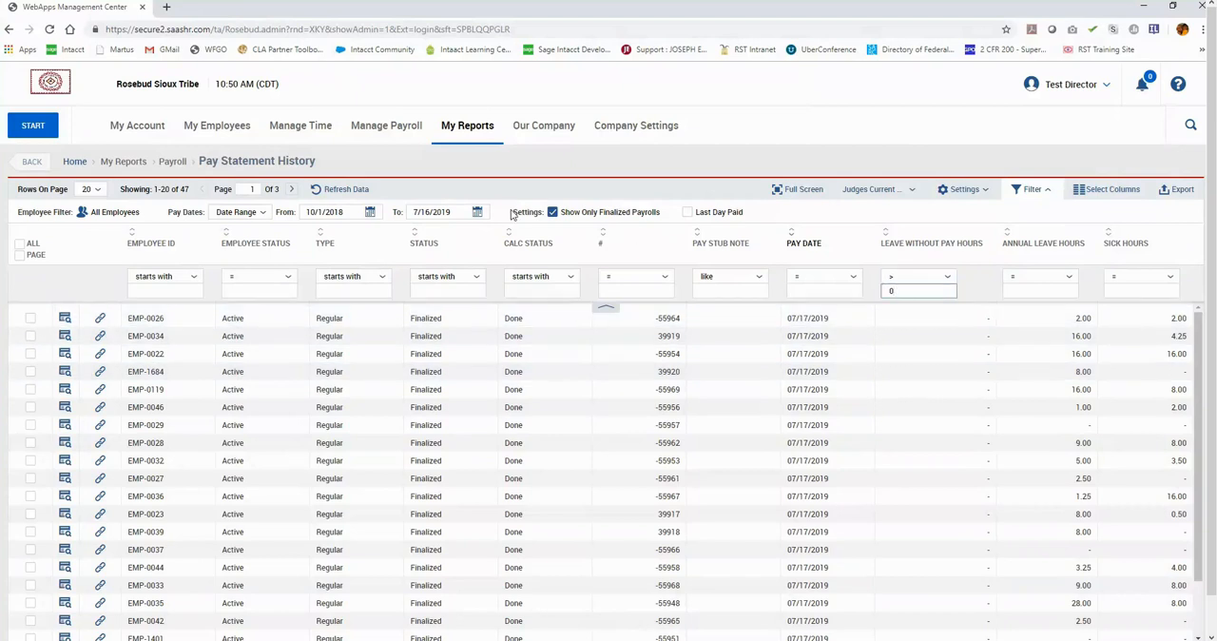
left_click(328, 190)
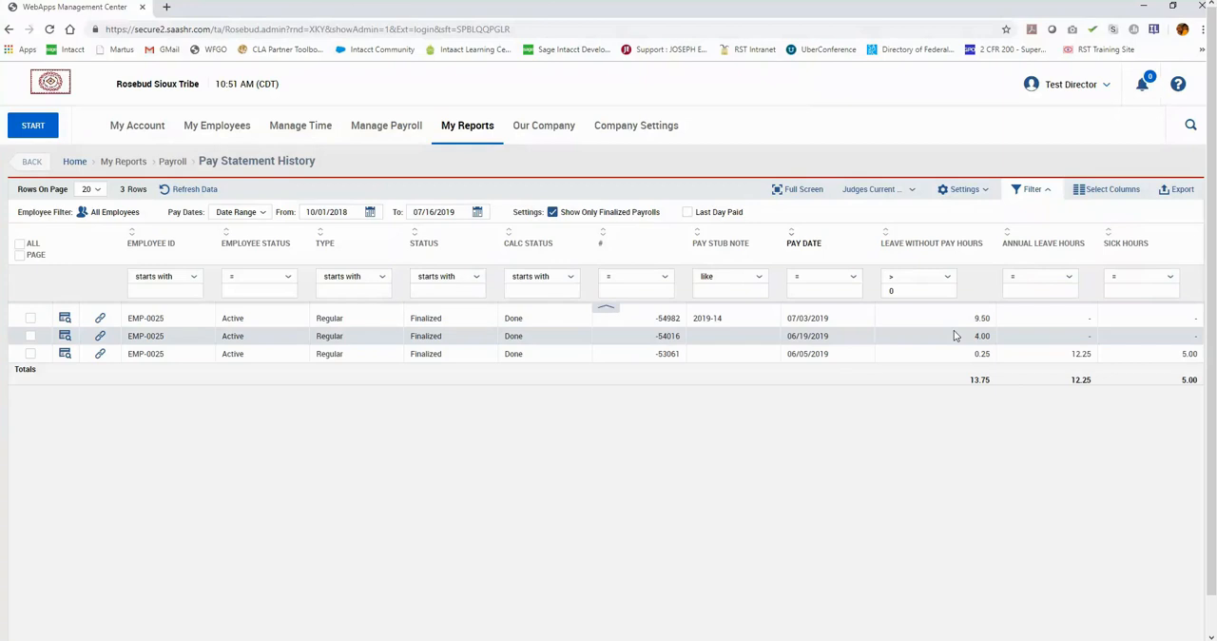
Examine the Leave Without Pay hours in the filtered rows and the comparison operators available for that column's filter
left_click_drag(991, 353, 978, 374)
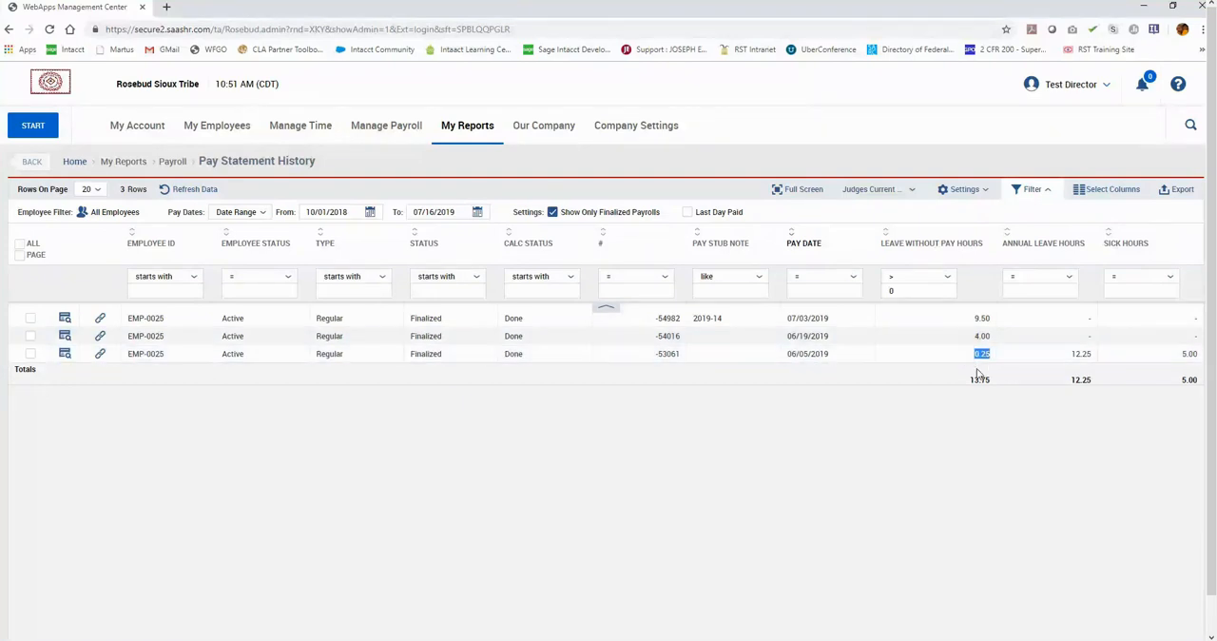
left_click_drag(992, 322, 961, 326)
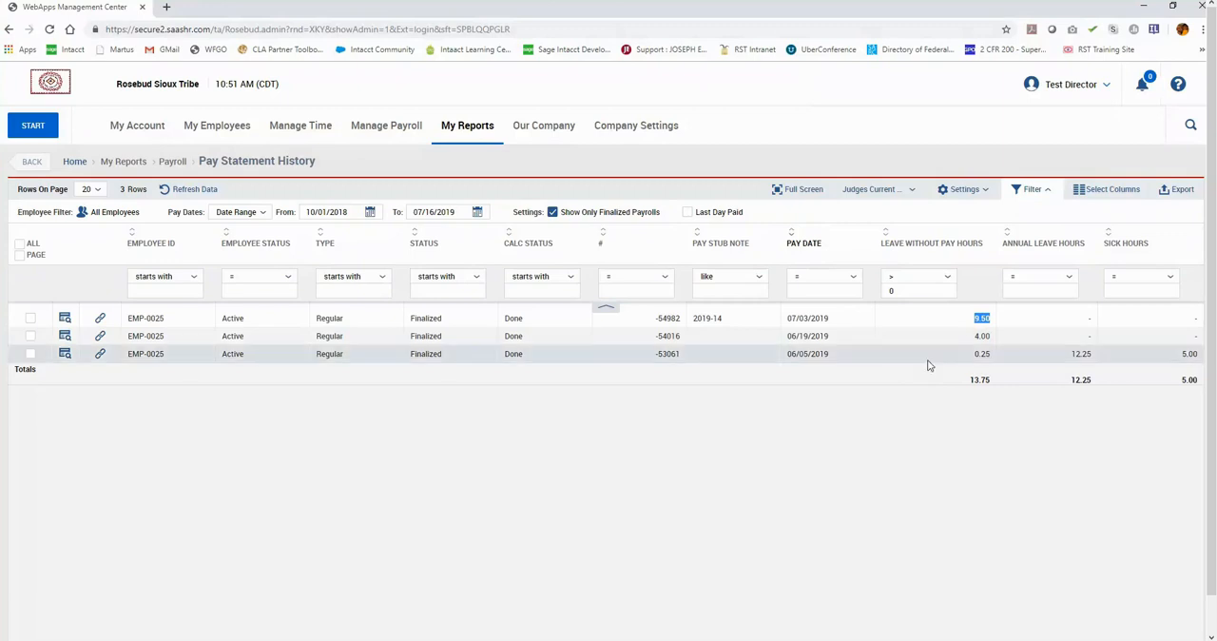
left_click(963, 363)
left_click(948, 278)
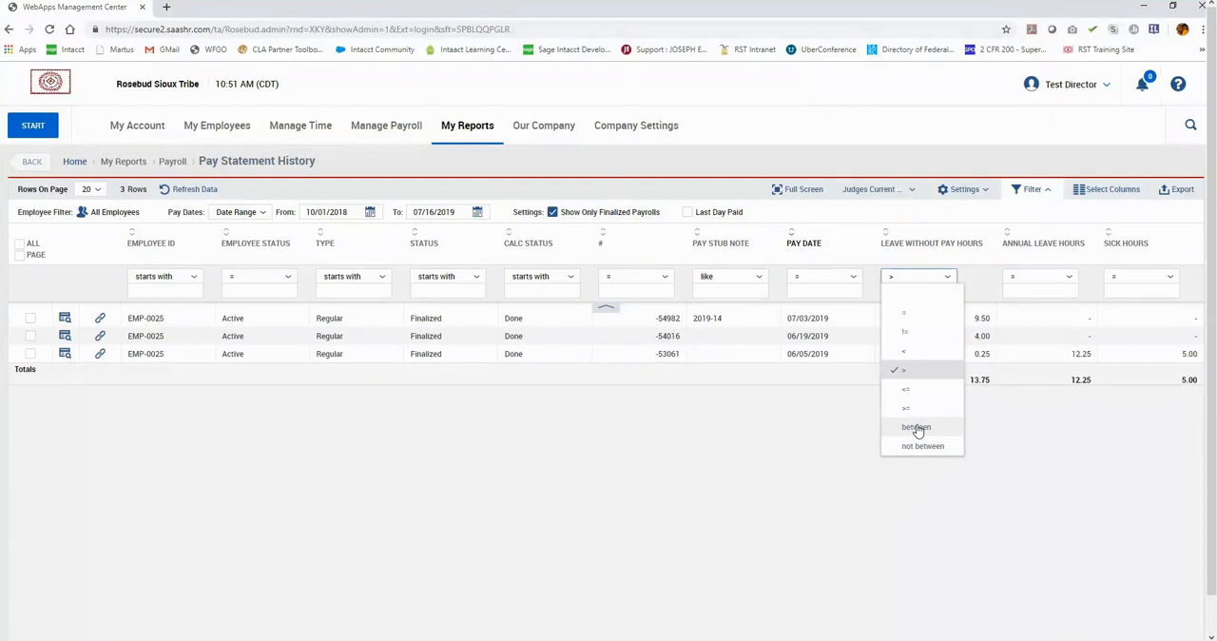
left_click(845, 428)
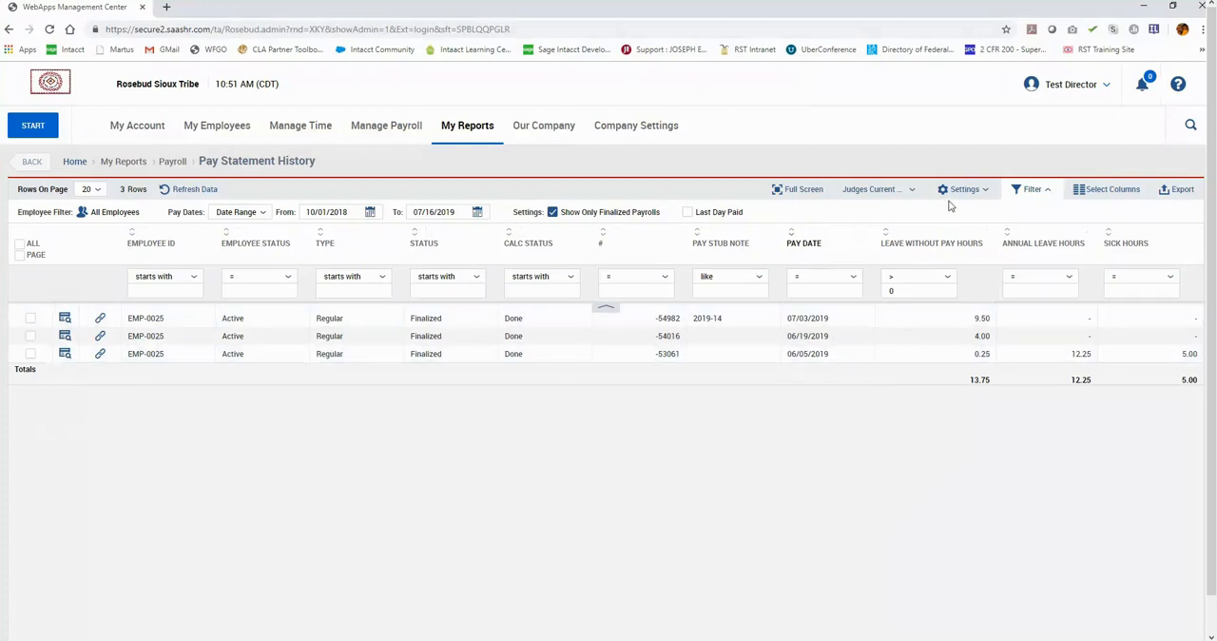
Set the end of the pay date range to 09/30/2019 and refresh the report data
left_click(461, 212)
type("9/30/19")
left_click(186, 193)
Save the report settings as a new non-default version named "LWOP FY19" and select it in the list of saved settings
left_click(955, 192)
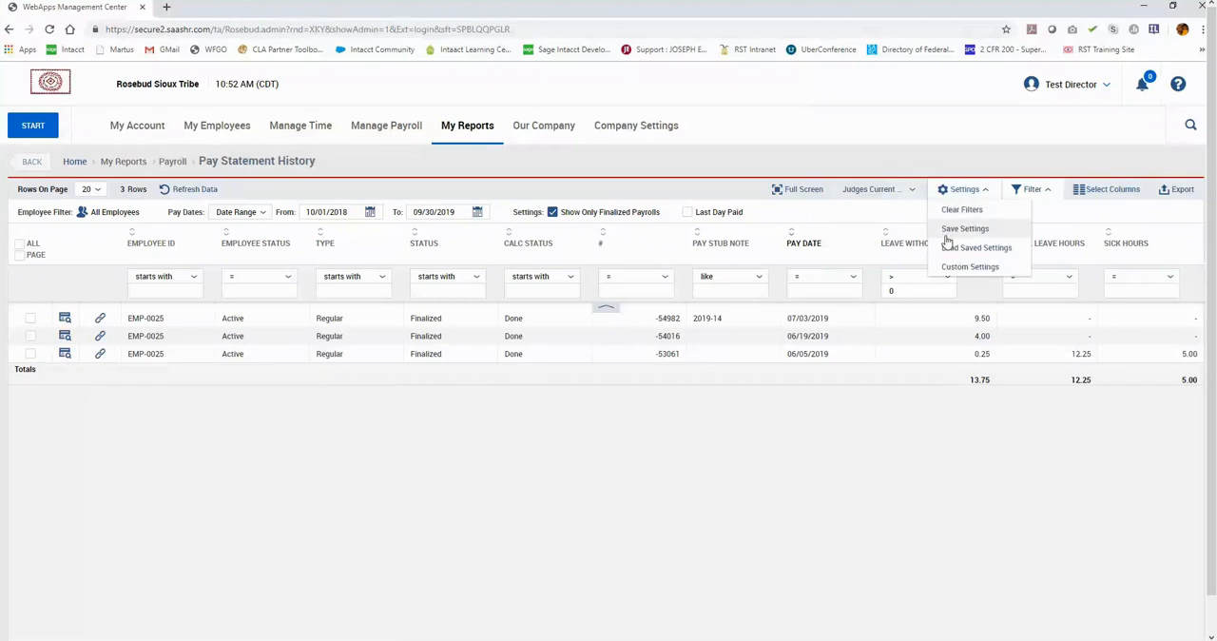
left_click(947, 232)
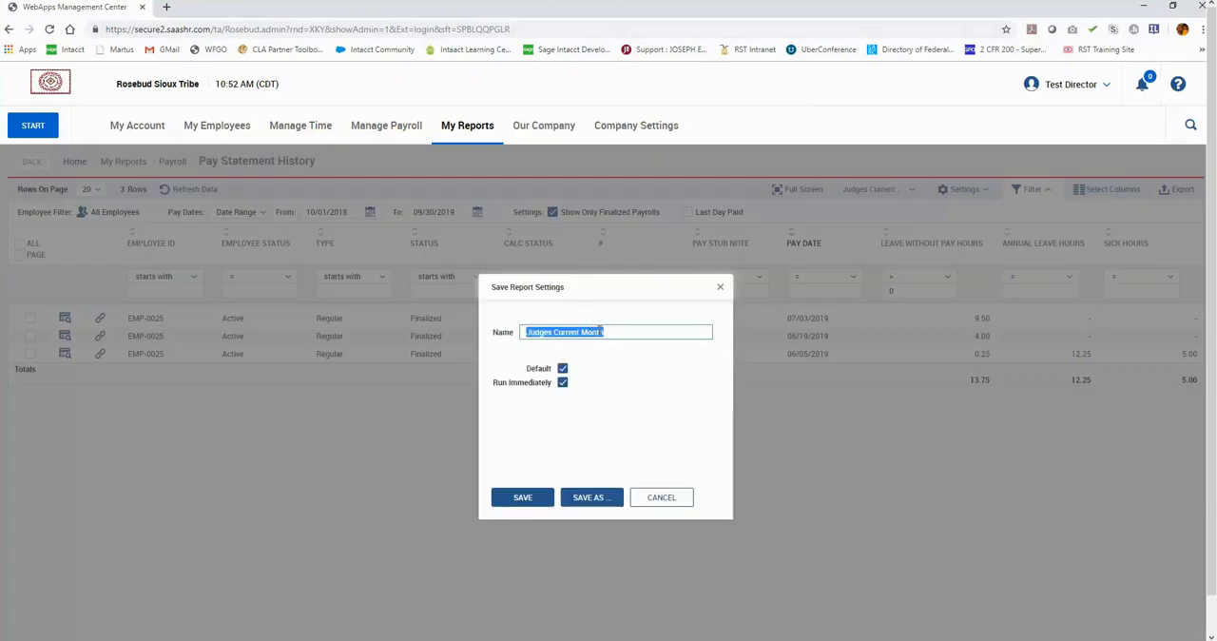
type("LWOP FY19")
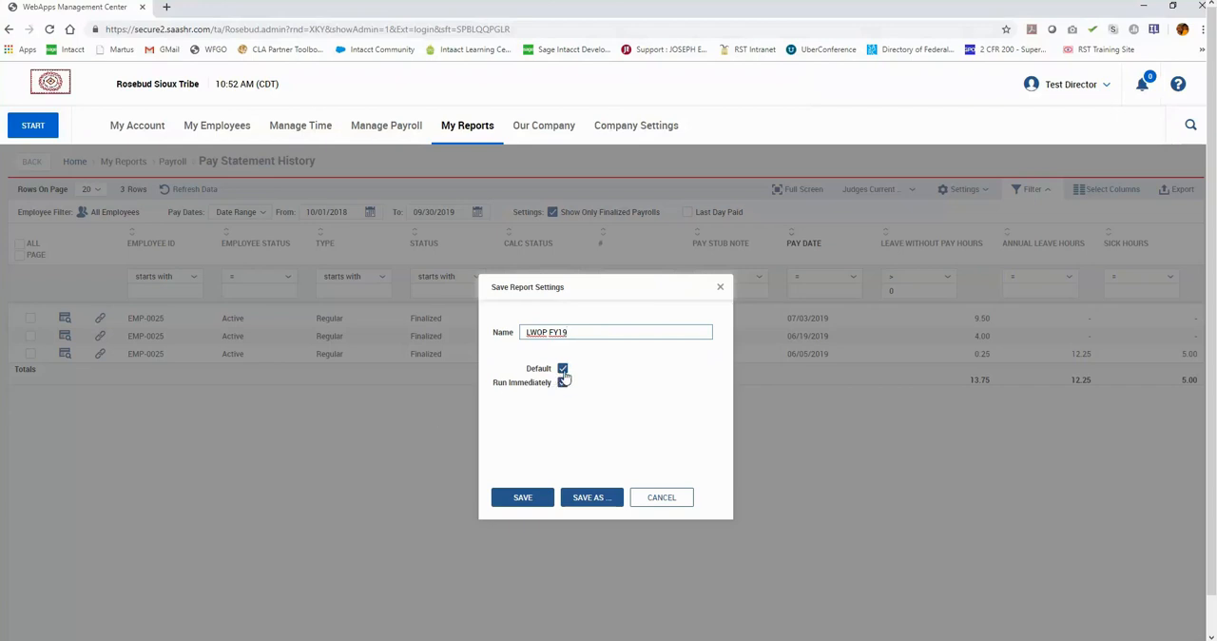
left_click(563, 370)
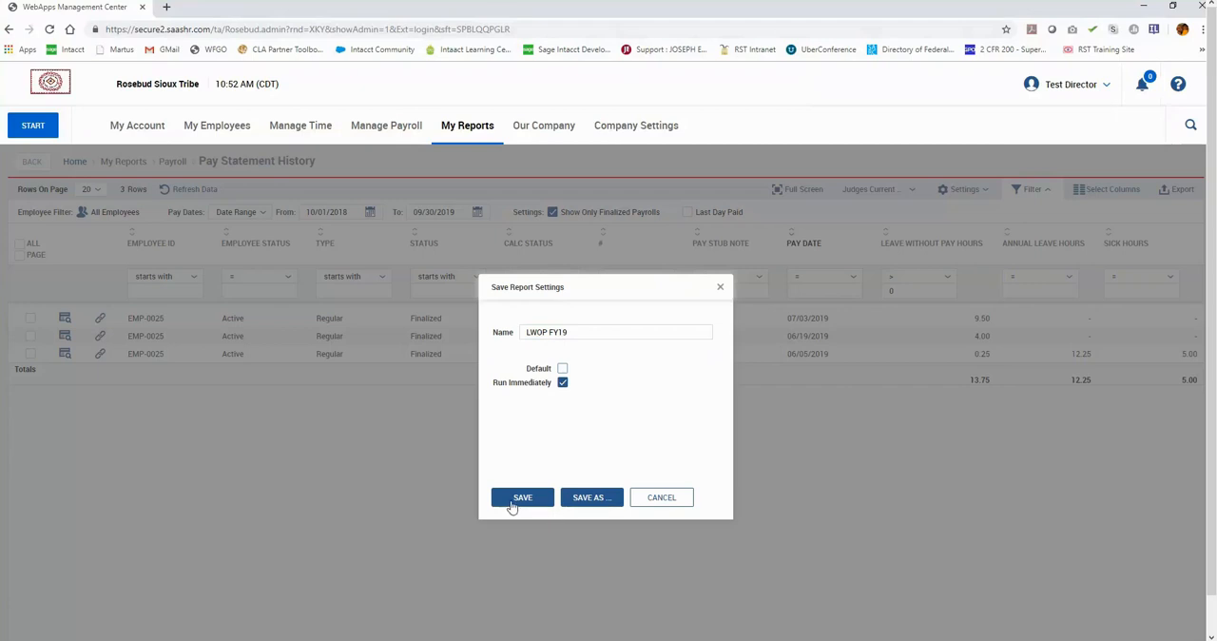
left_click(596, 500)
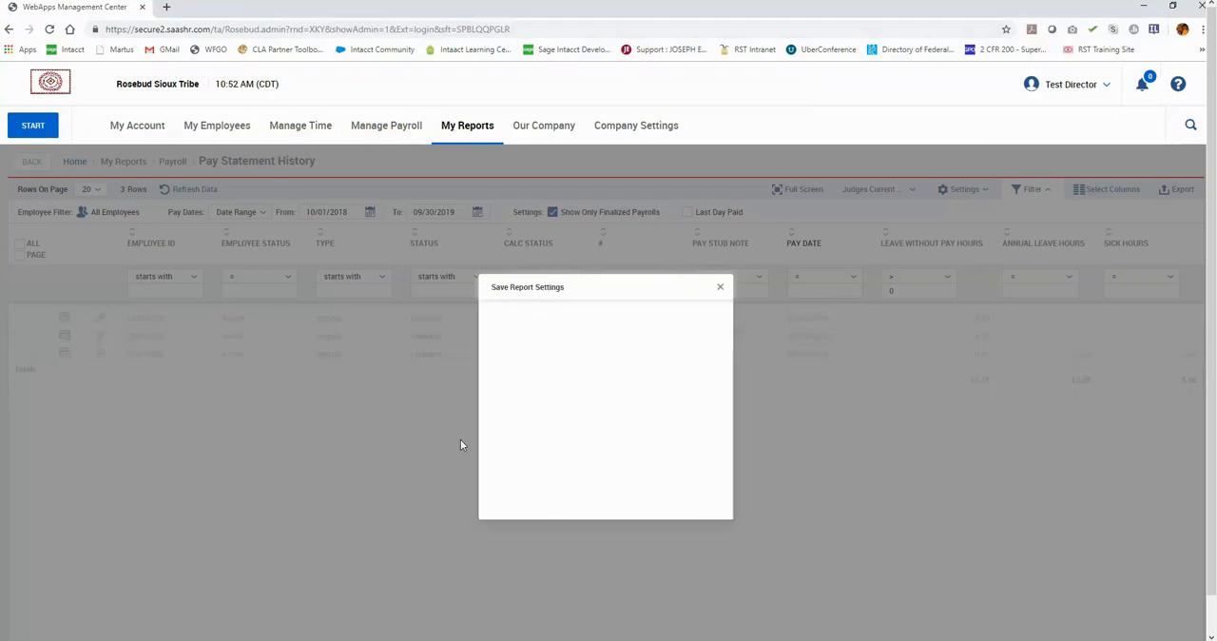
left_click(884, 192)
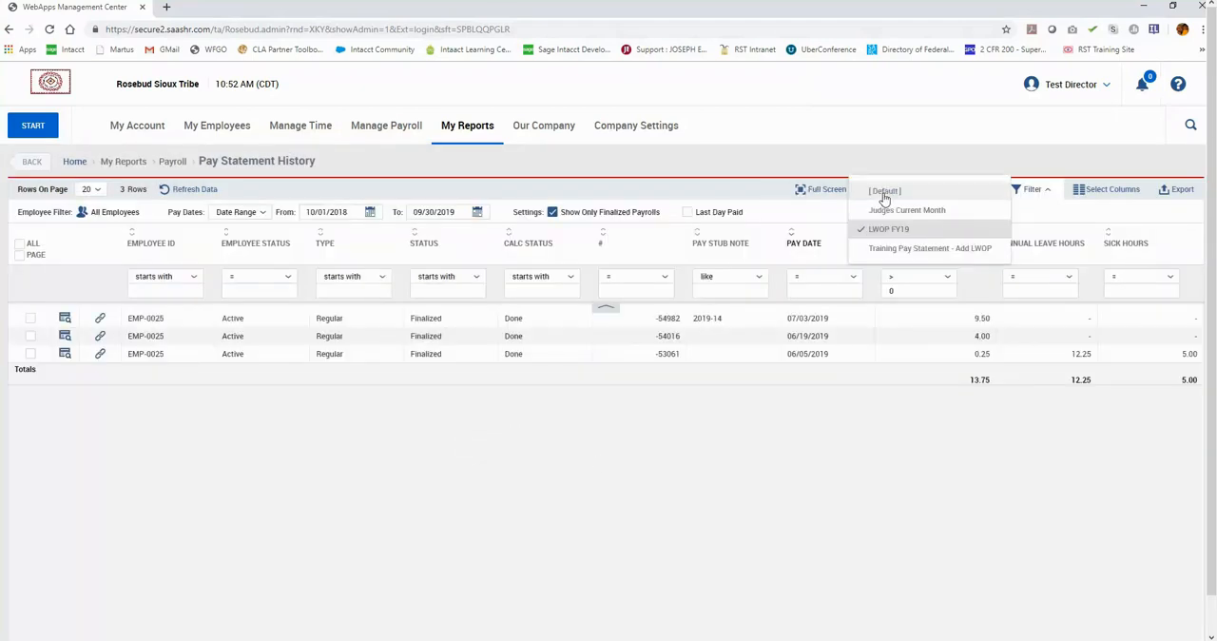
left_click(900, 229)
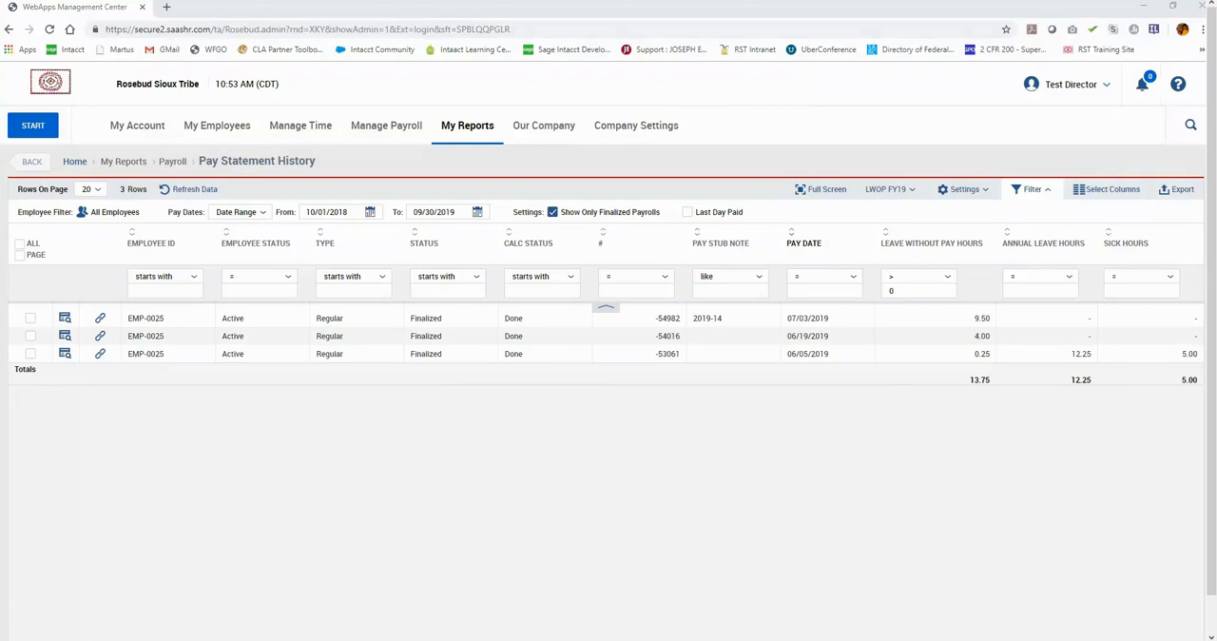
Open the All Timesheets report from the timesheet management area
left_click(301, 133)
left_click(73, 164)
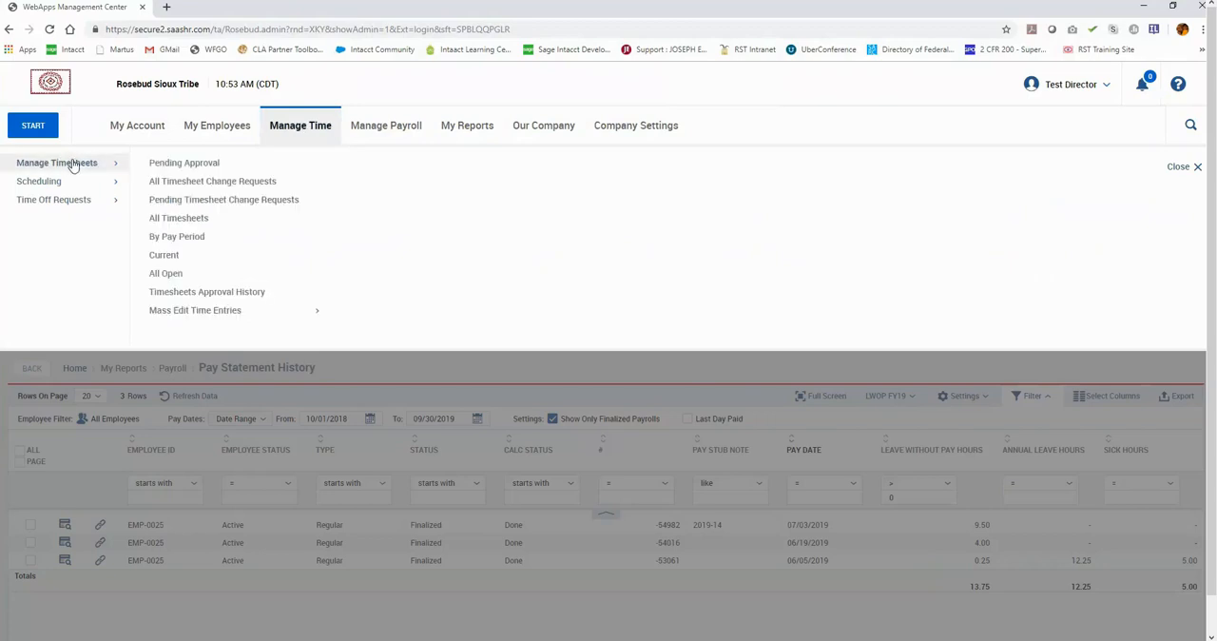
left_click(170, 218)
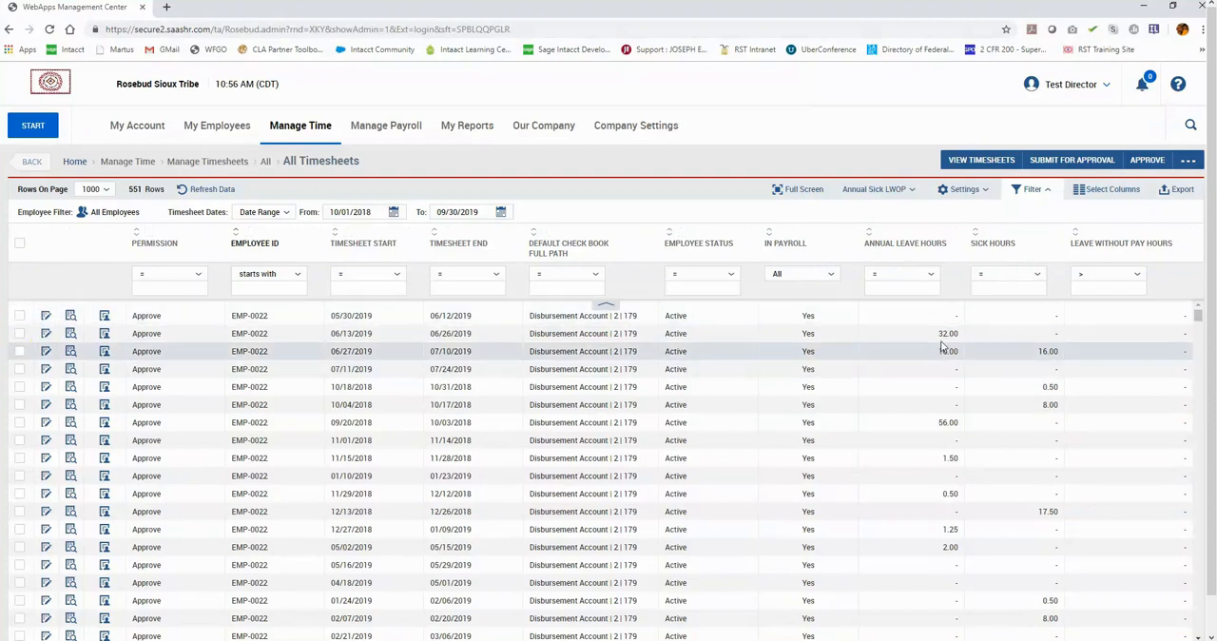
Find "reg" among the available timesheet columns, add Calc. Hours By: REG, and move it above Time Off By: Annual Leave
left_click(1091, 194)
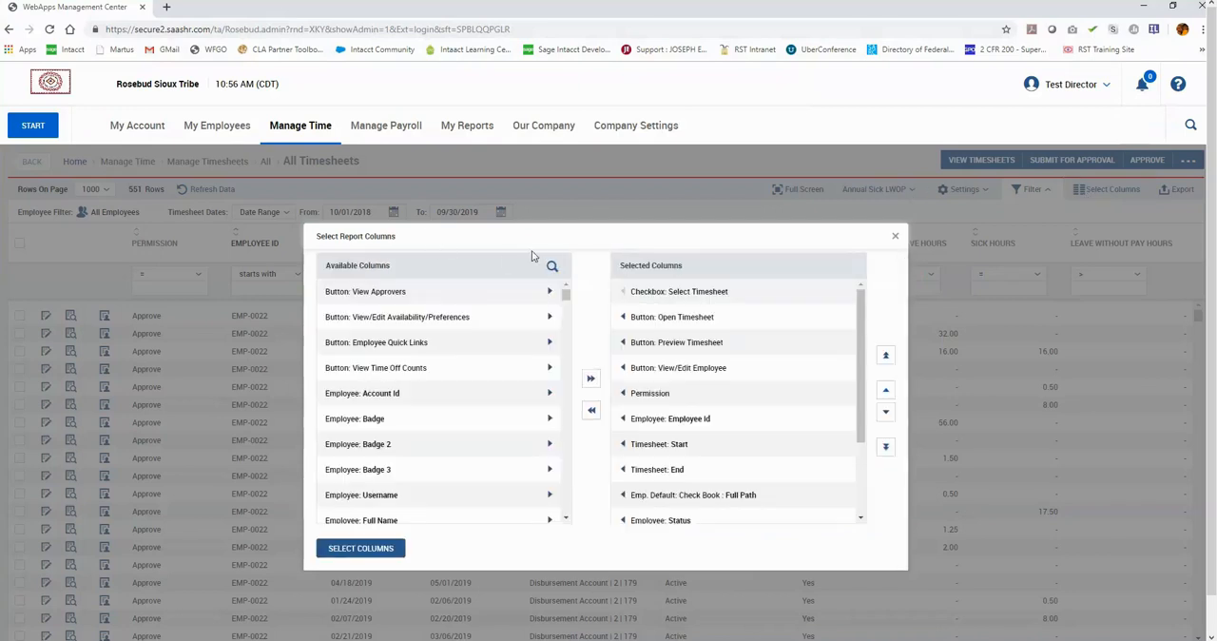
left_click(551, 267)
type("reg")
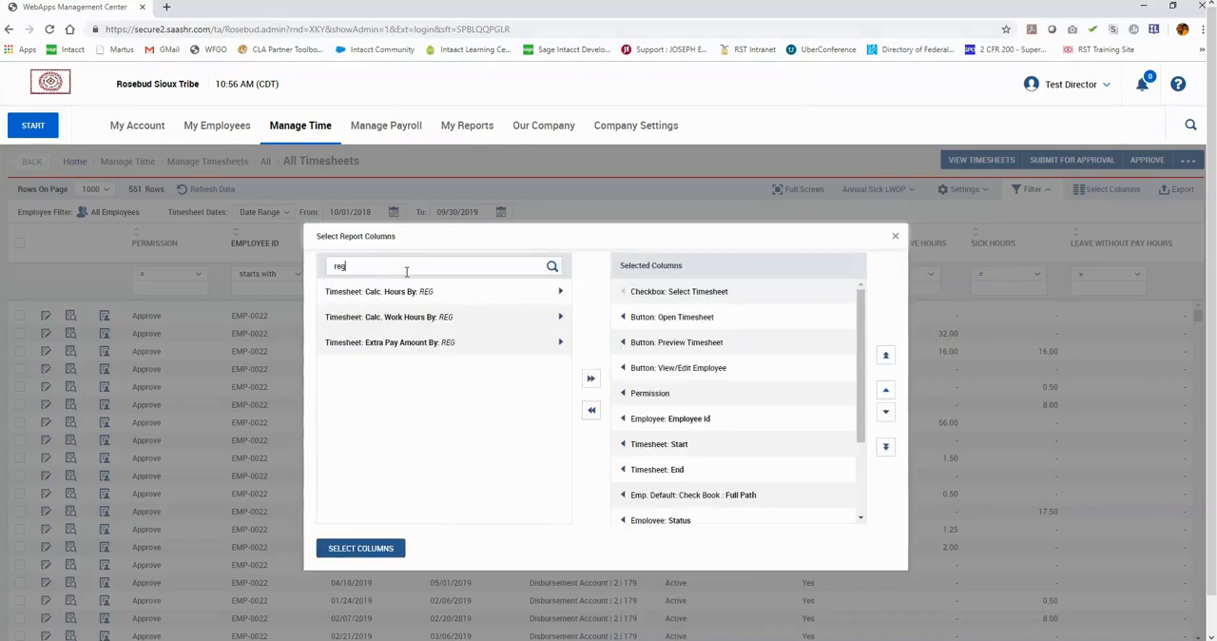
left_click(560, 293)
scroll(613, 433, "down", 3)
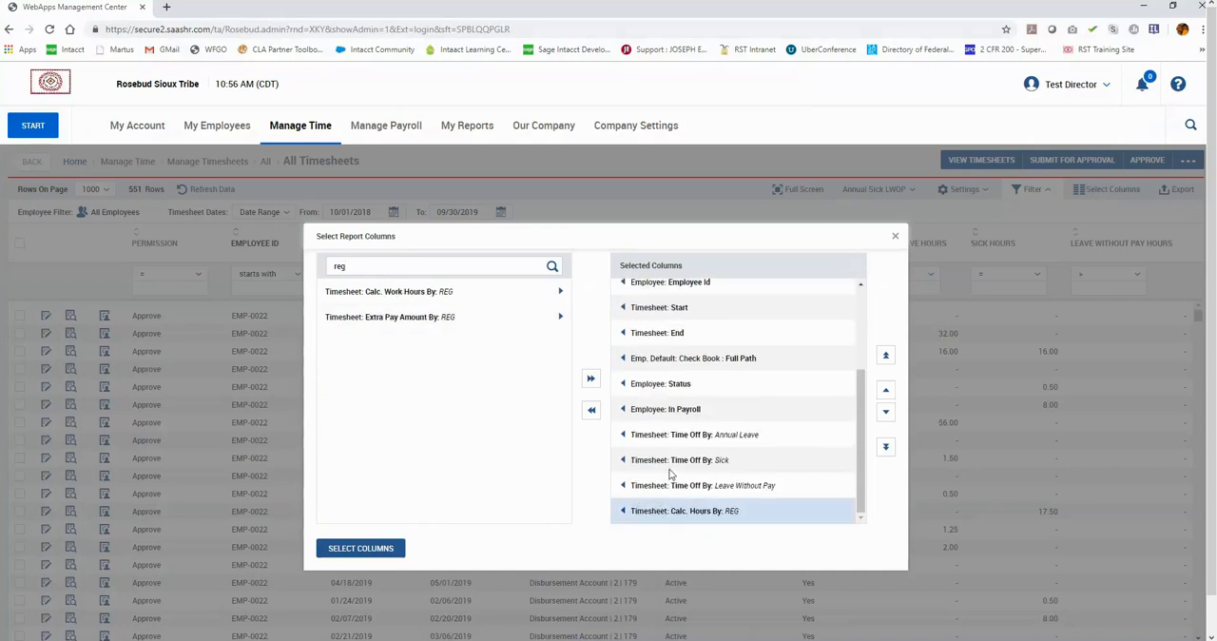
left_click(887, 392)
left_click(886, 392)
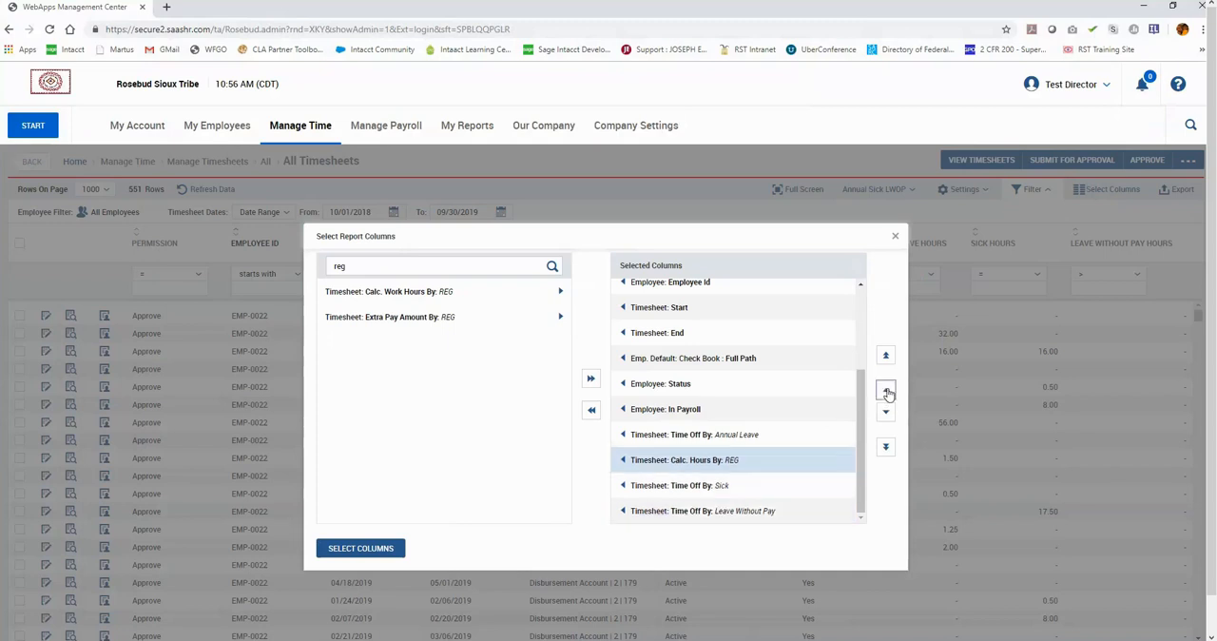
left_click(886, 392)
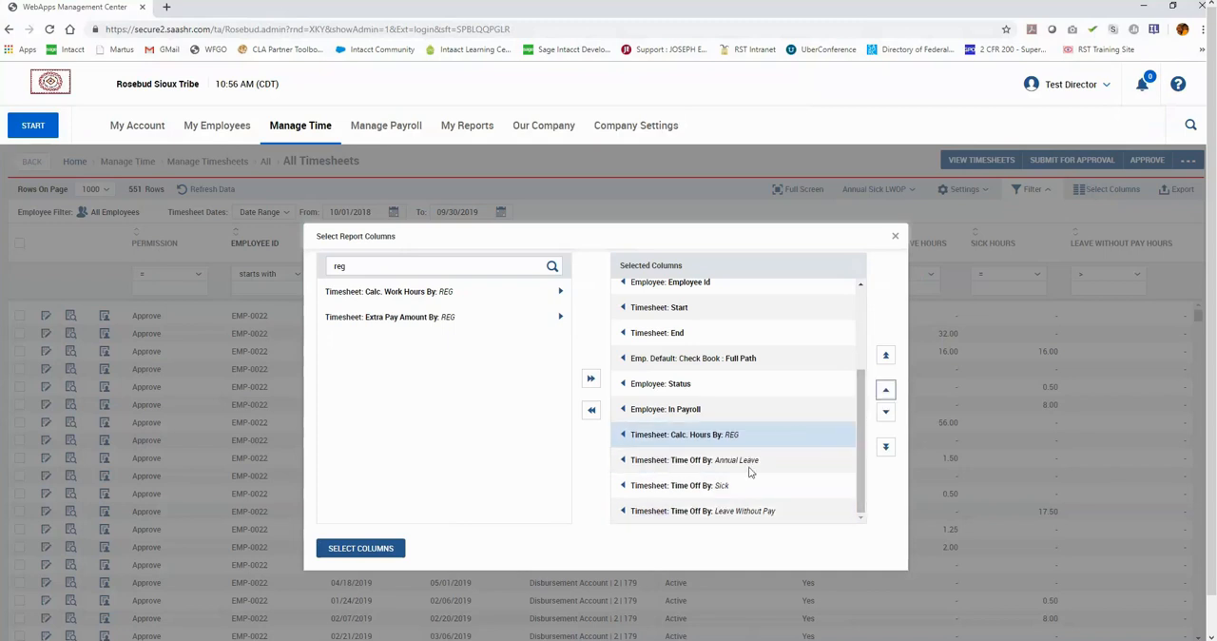
Find "hol" among the available columns and add Time Off By: Holiday to the selected columns
double_click(341, 266)
type("hol")
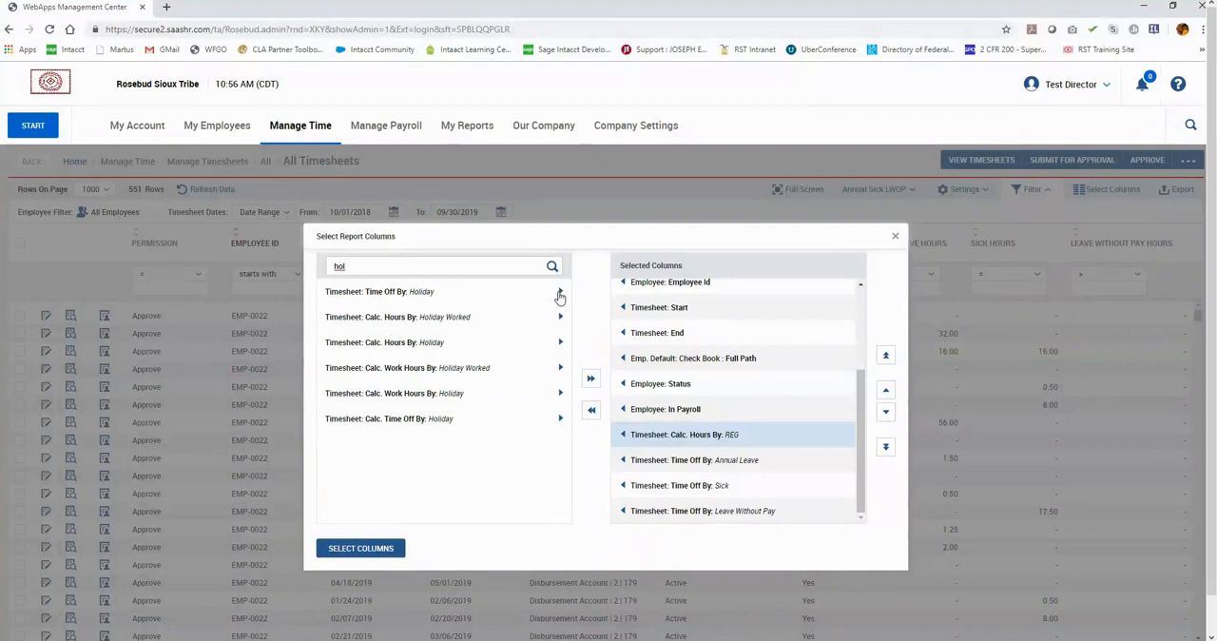
left_click(559, 292)
Find "incl" among the available timesheet columns and add Time Off By: Admin/Inclement Weather to the selected columns
type("incl")
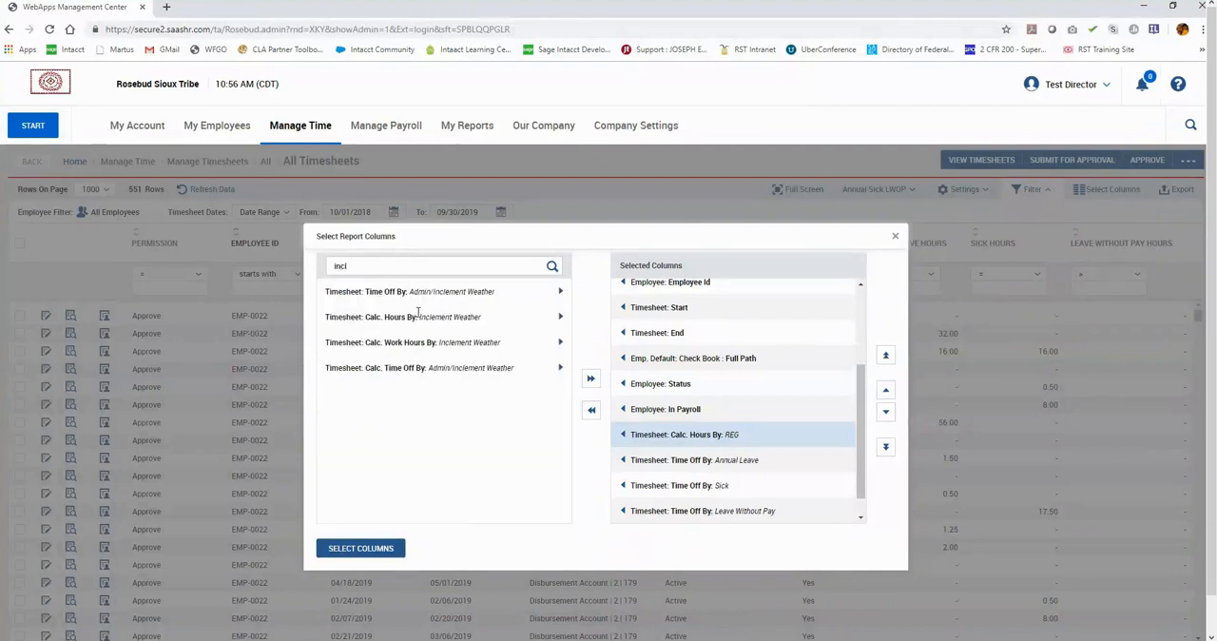
left_click(560, 291)
Find "be" among the available columns, add Time Off By: Bereavement Leave, and apply the column selection to the report
left_click_drag(419, 268, 306, 262)
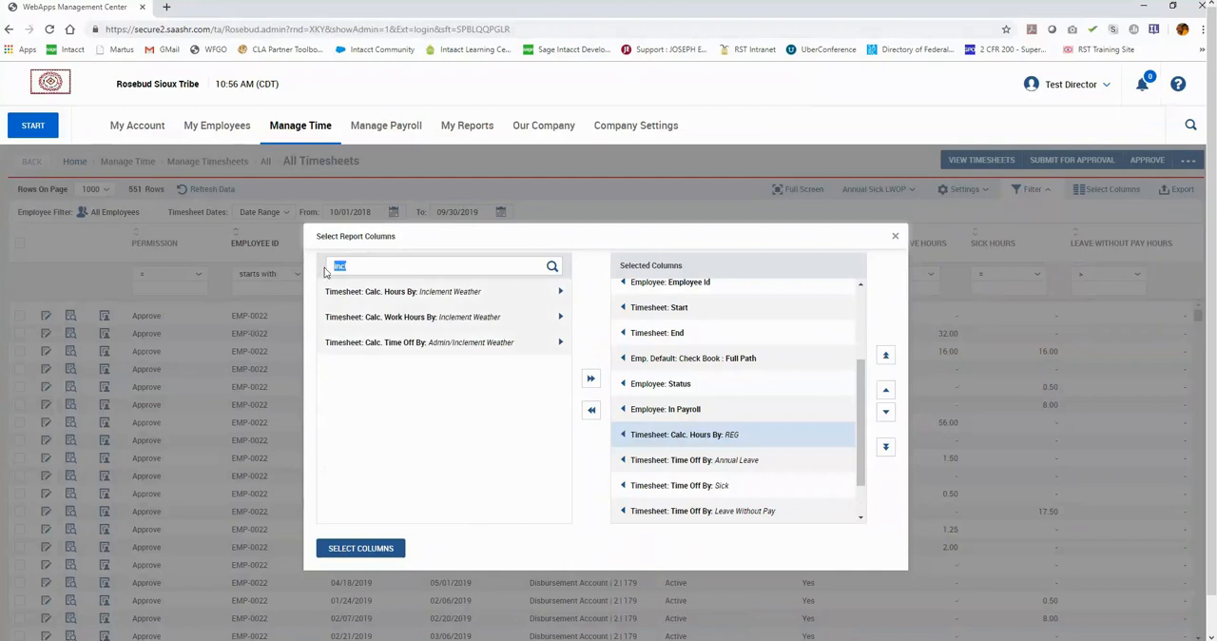
type("be")
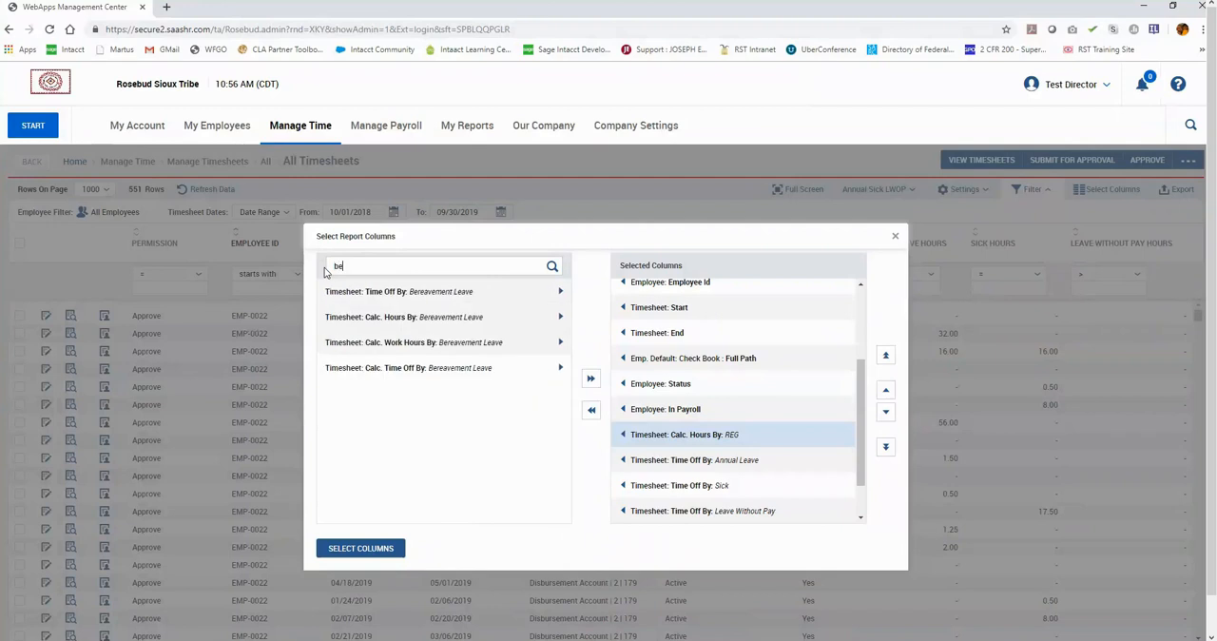
left_click(561, 292)
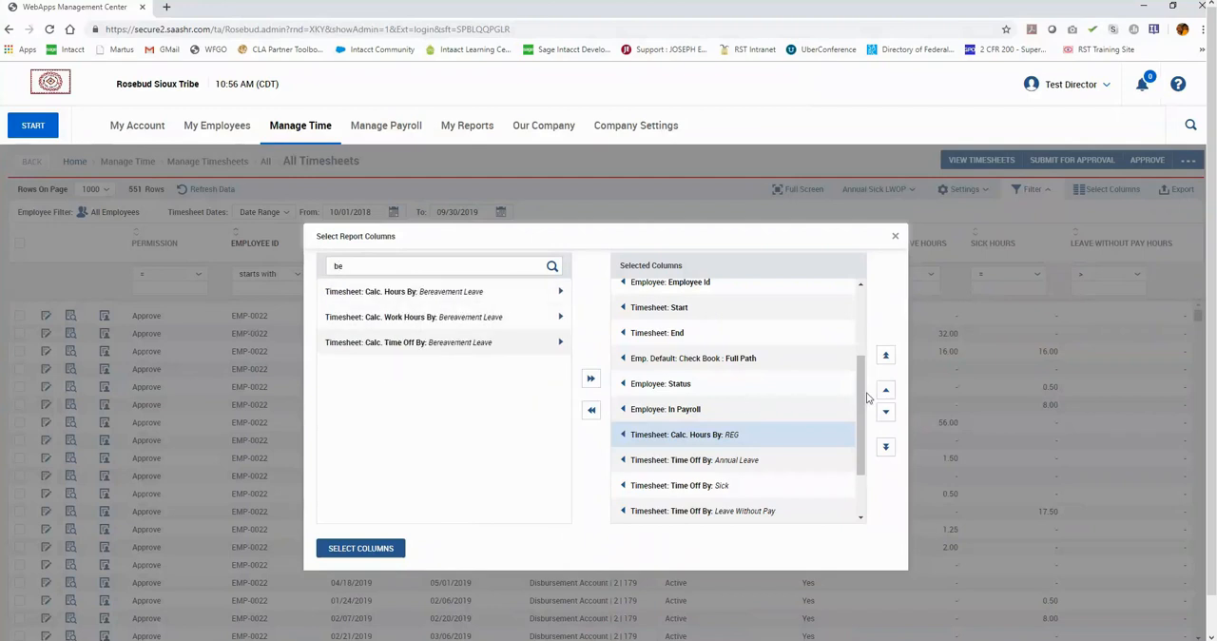
scroll(850, 447, "down", 2)
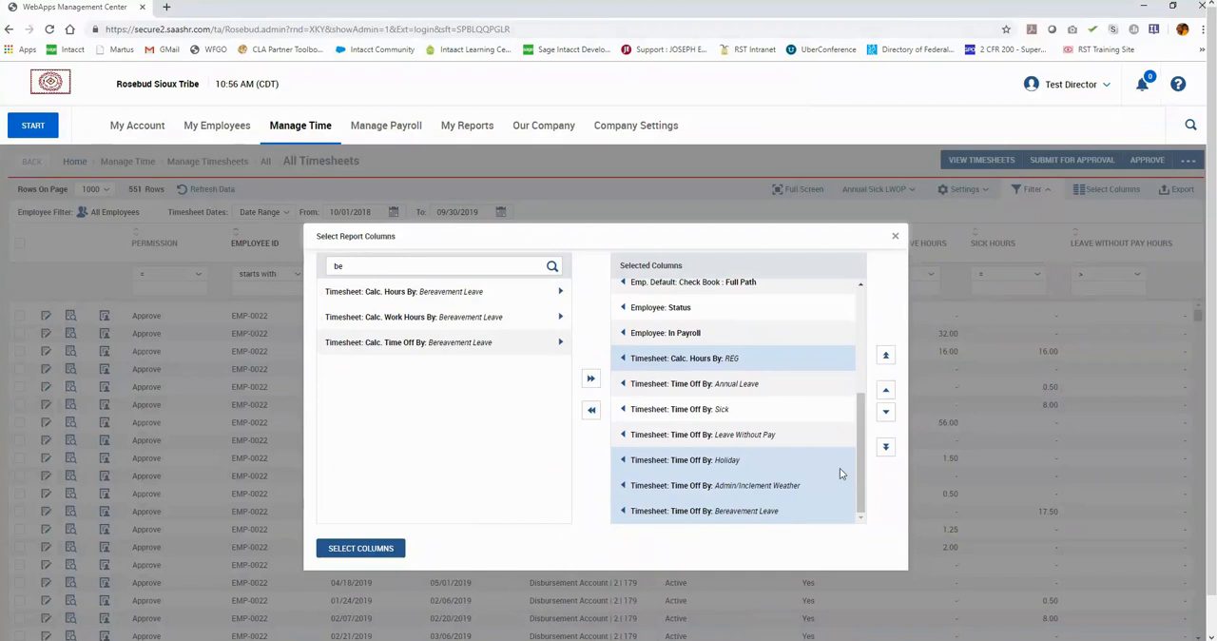
left_click(332, 552)
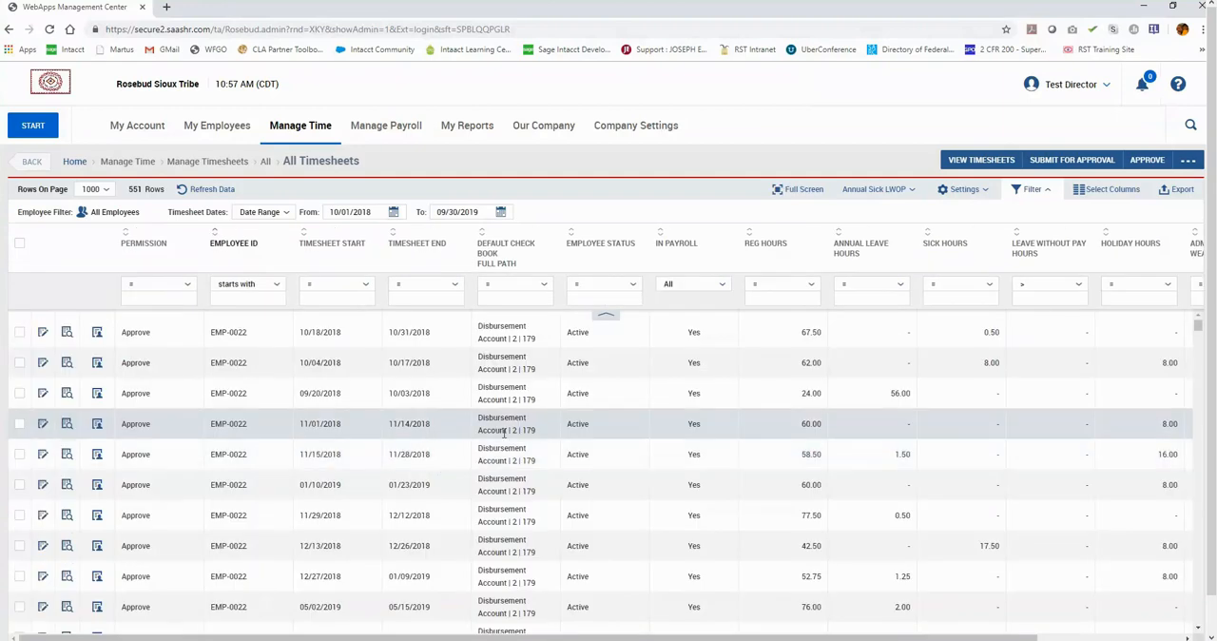
left_click_drag(795, 332, 805, 470)
left_click(820, 429)
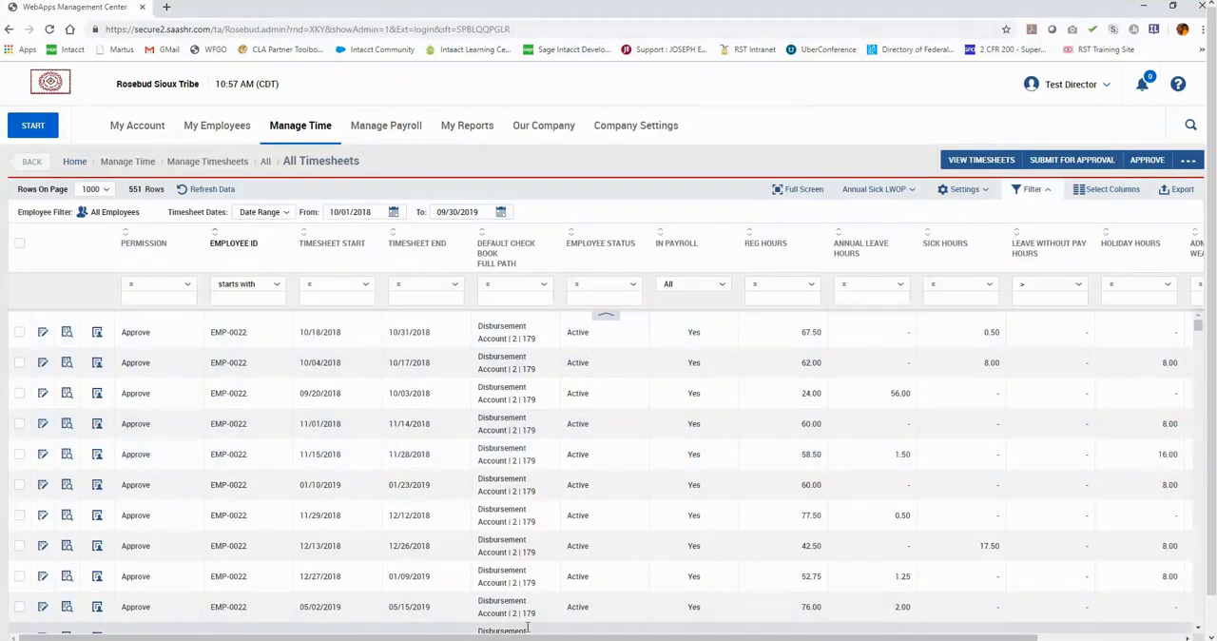
left_click_drag(539, 635, 713, 639)
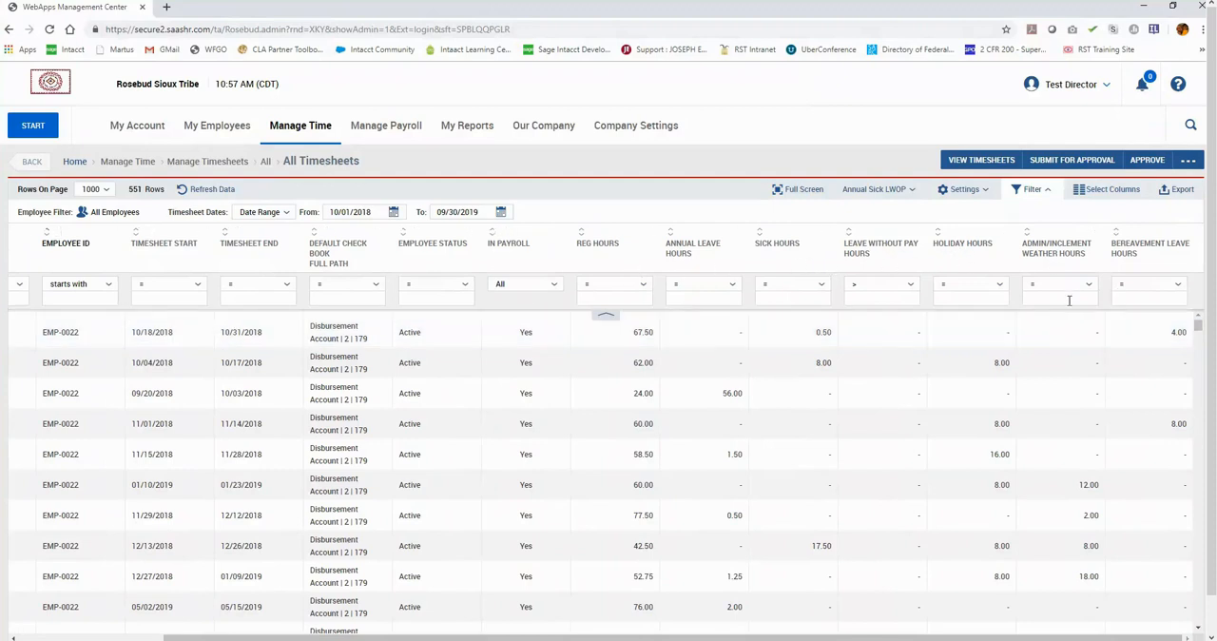
Reopen the report's column selection and search the available columns for "time off b"
left_click(1106, 190)
left_click(551, 266)
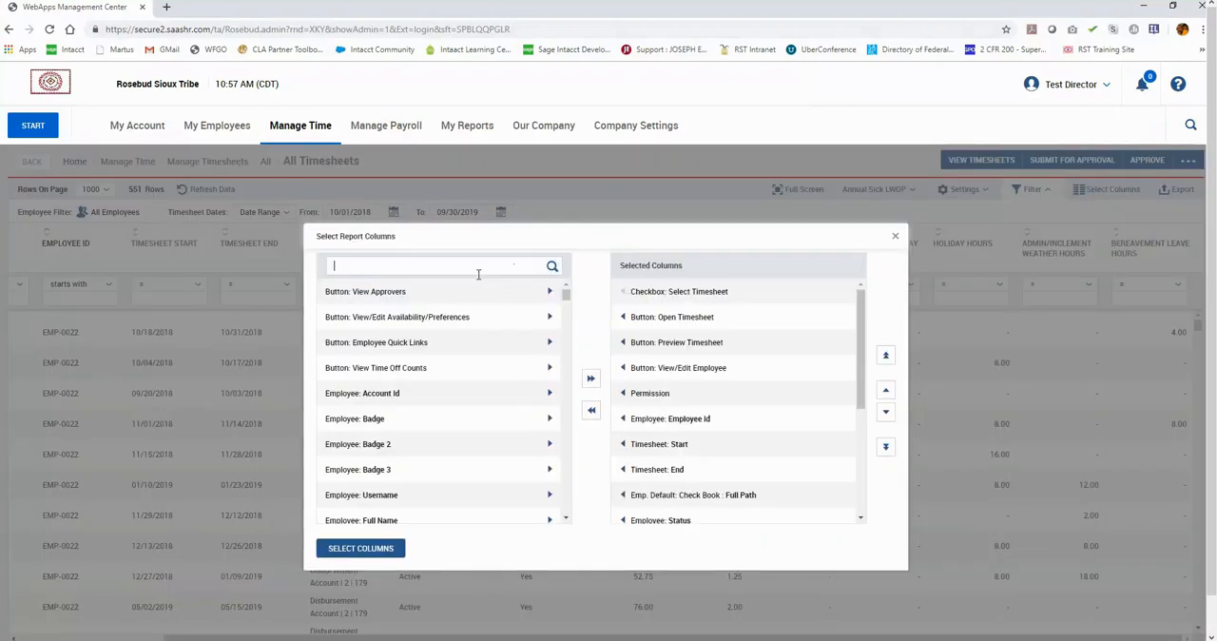
type("leav")
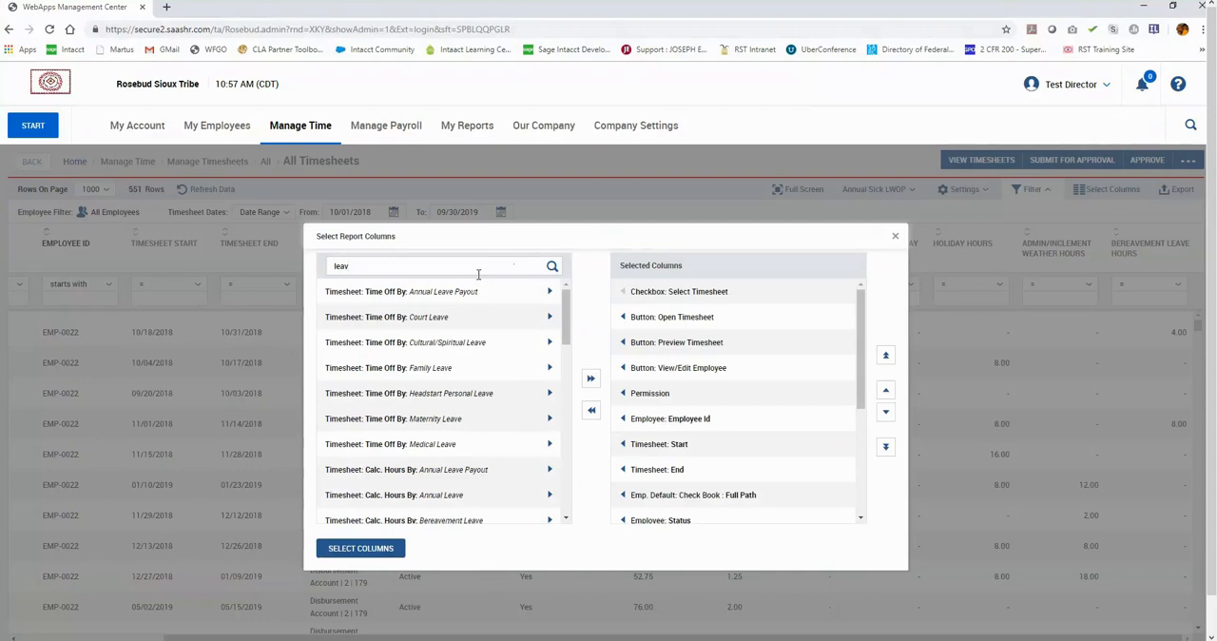
key("BackSpace")
key("BackSpace")
key("BackSpace")
key("BackSpace")
type("t")
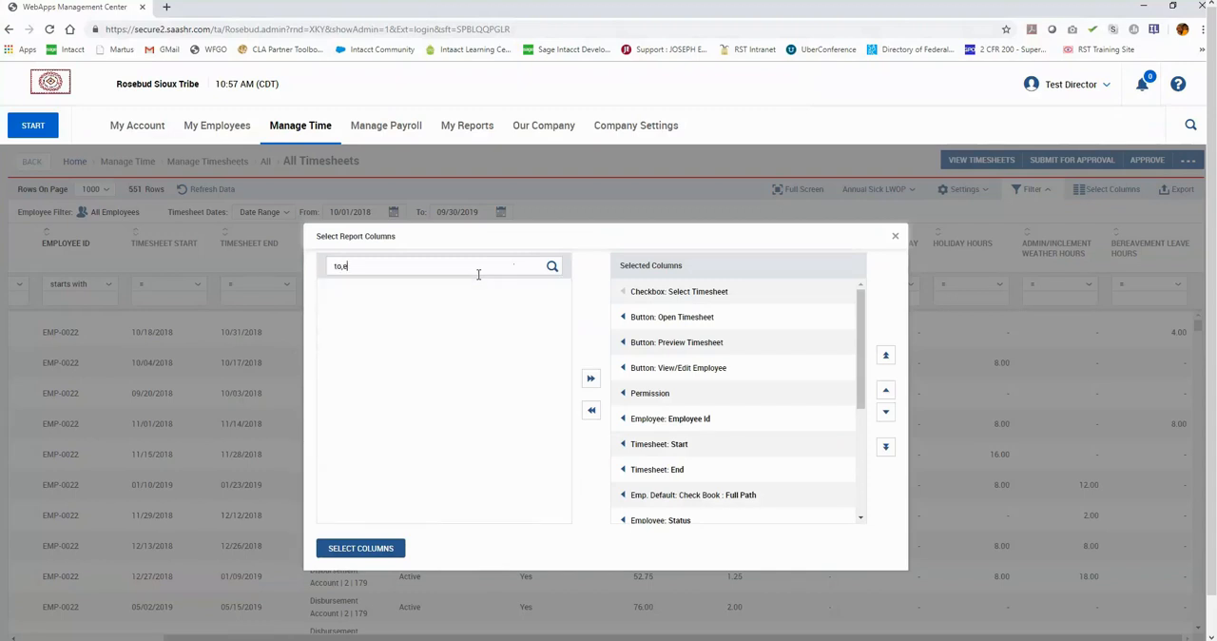
type("ime off b")
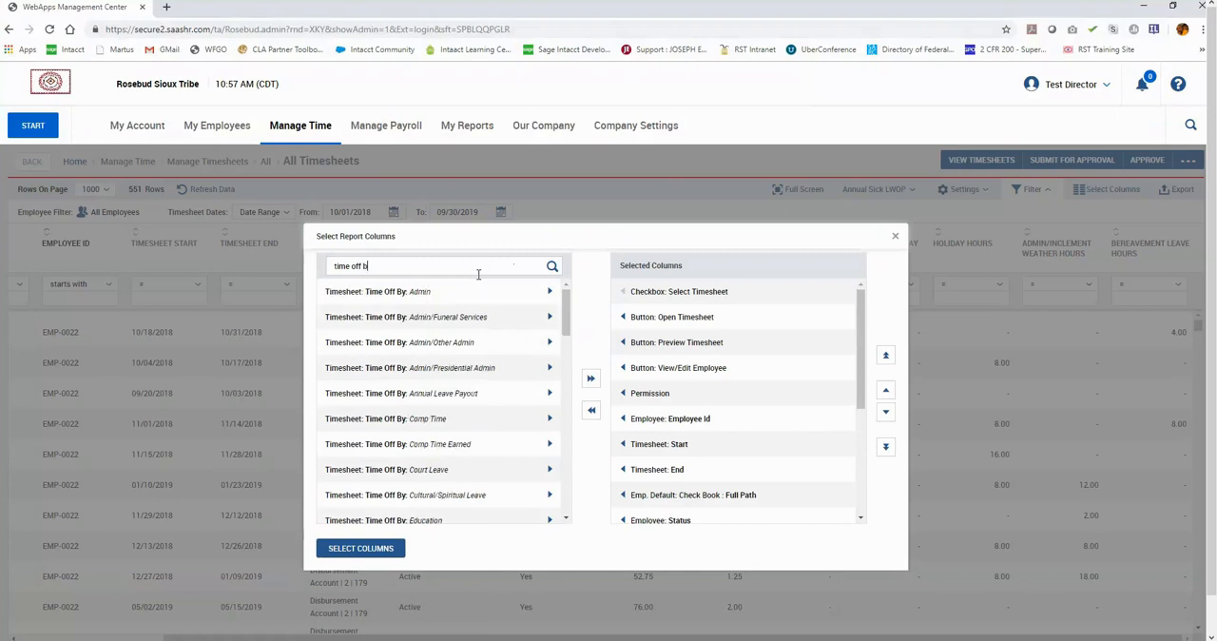
Look through the available Time Off By leave types and close the column selection without changes
left_click_drag(561, 306, 563, 280)
left_click_drag(567, 320, 567, 363)
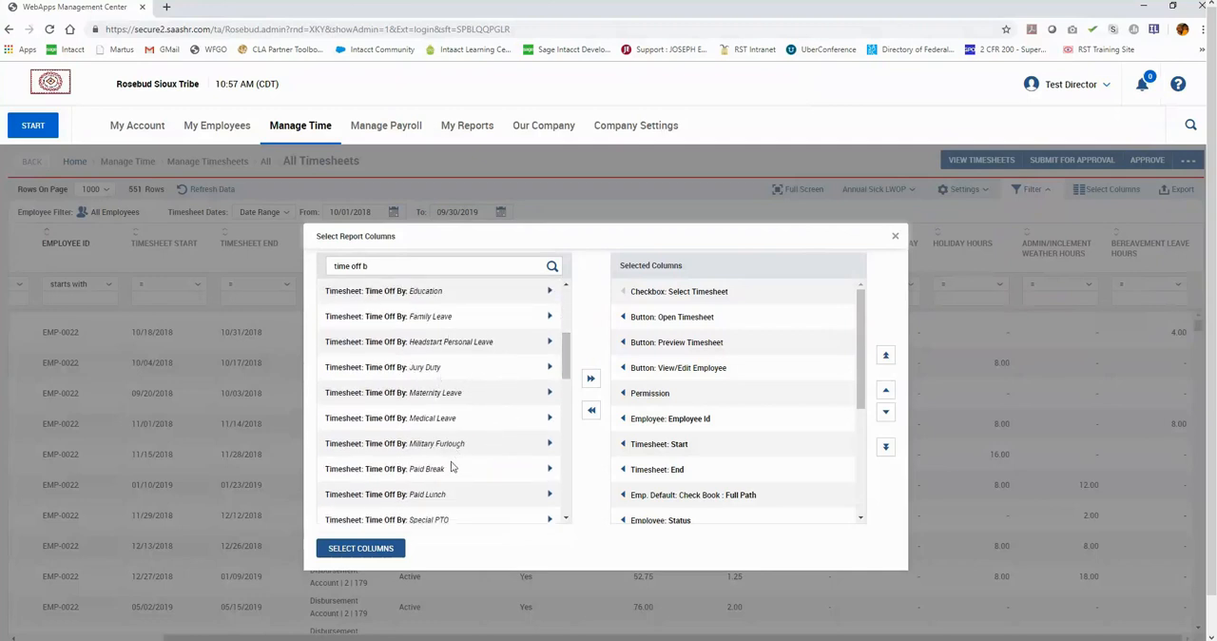
scroll(481, 436, "down", 2)
scroll(481, 436, "up", 6)
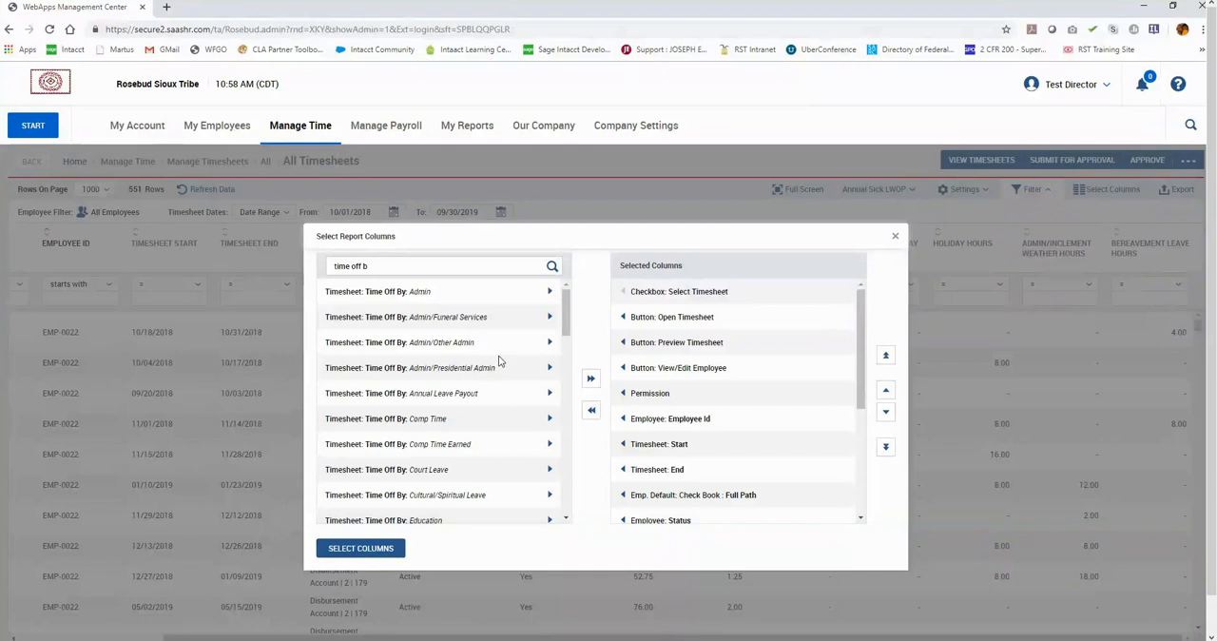
left_click(895, 236)
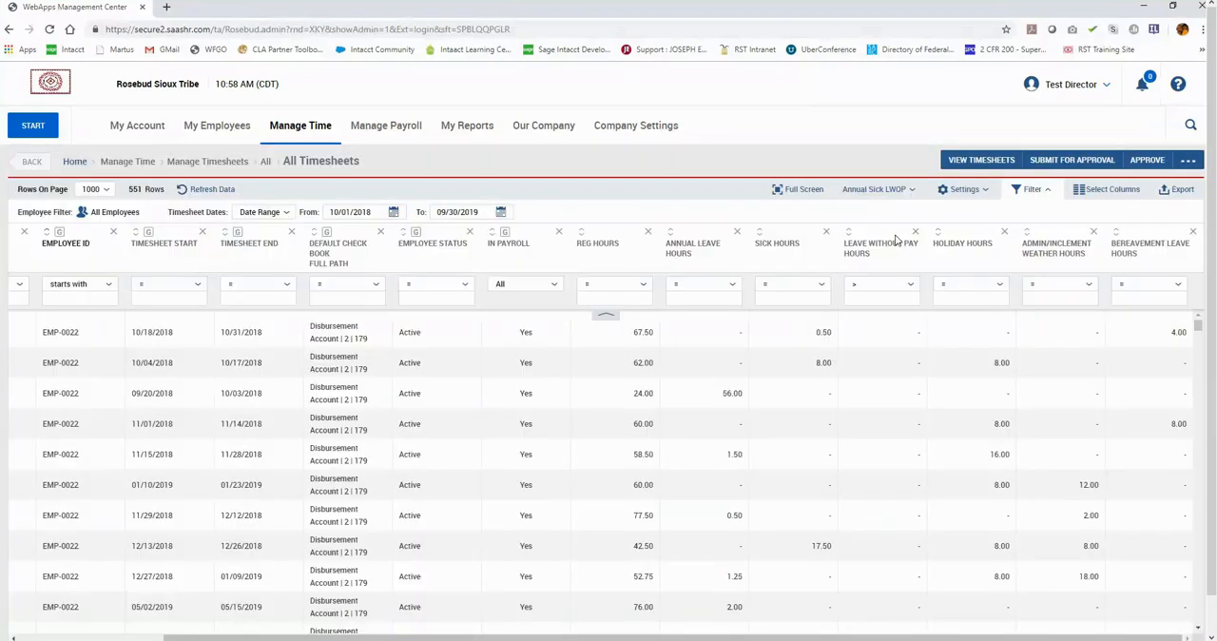
Save the report settings as a new default, run-immediately version named "All Types of Leave" and view the list of saved settings
left_click_drag(662, 636, 514, 639)
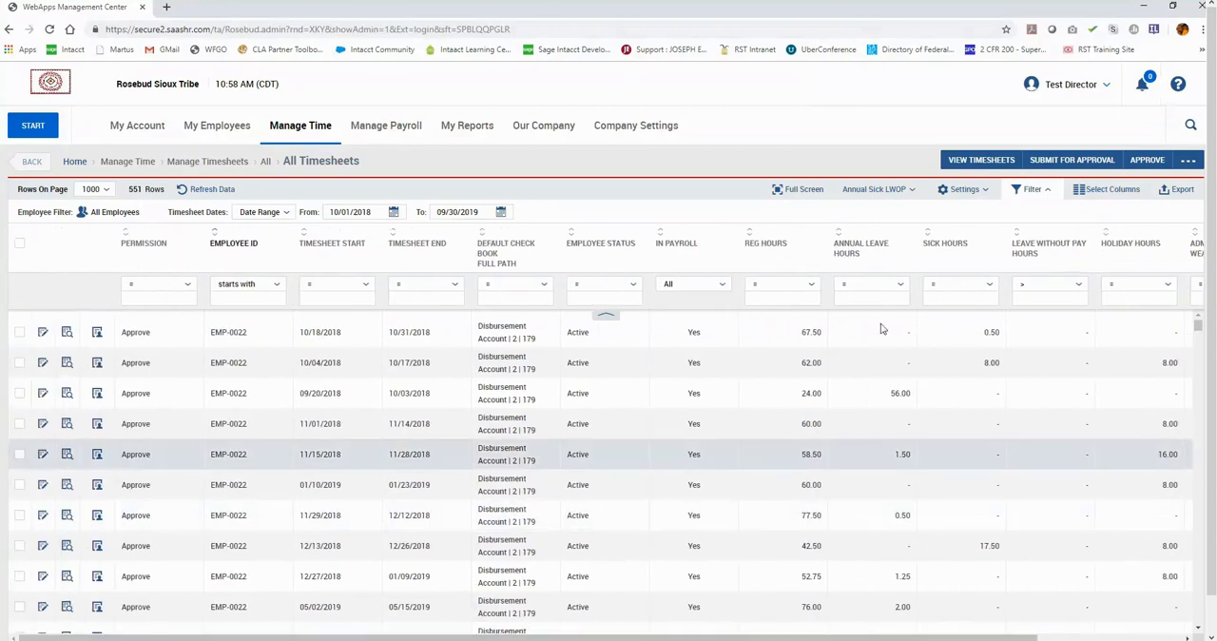
left_click(948, 193)
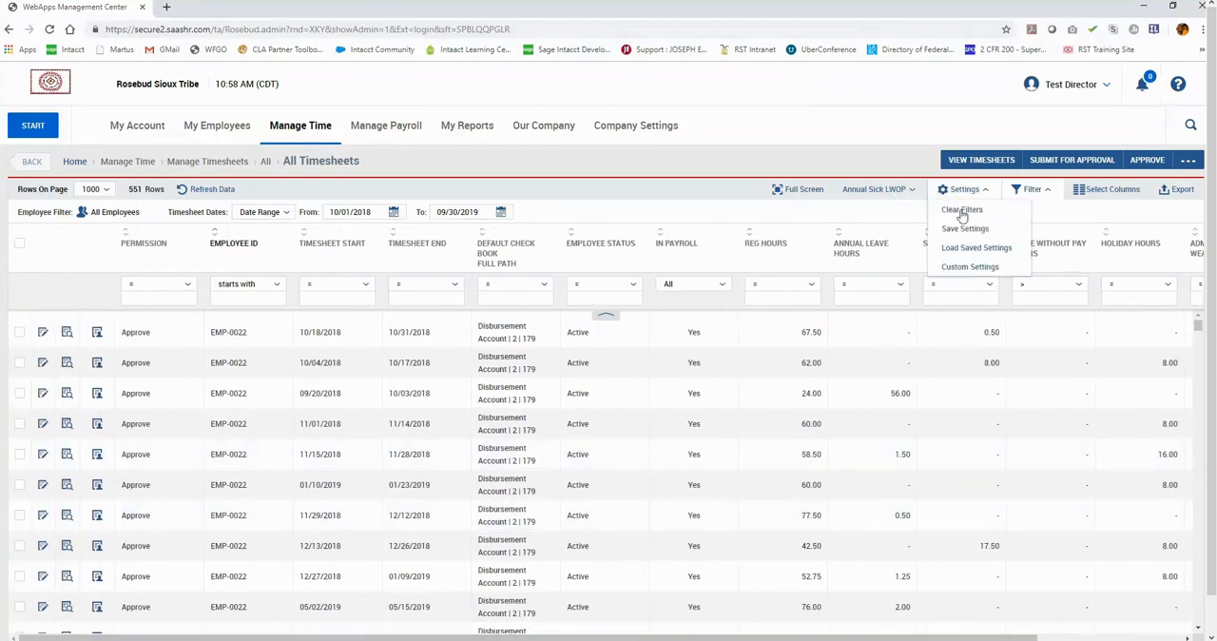
left_click(964, 229)
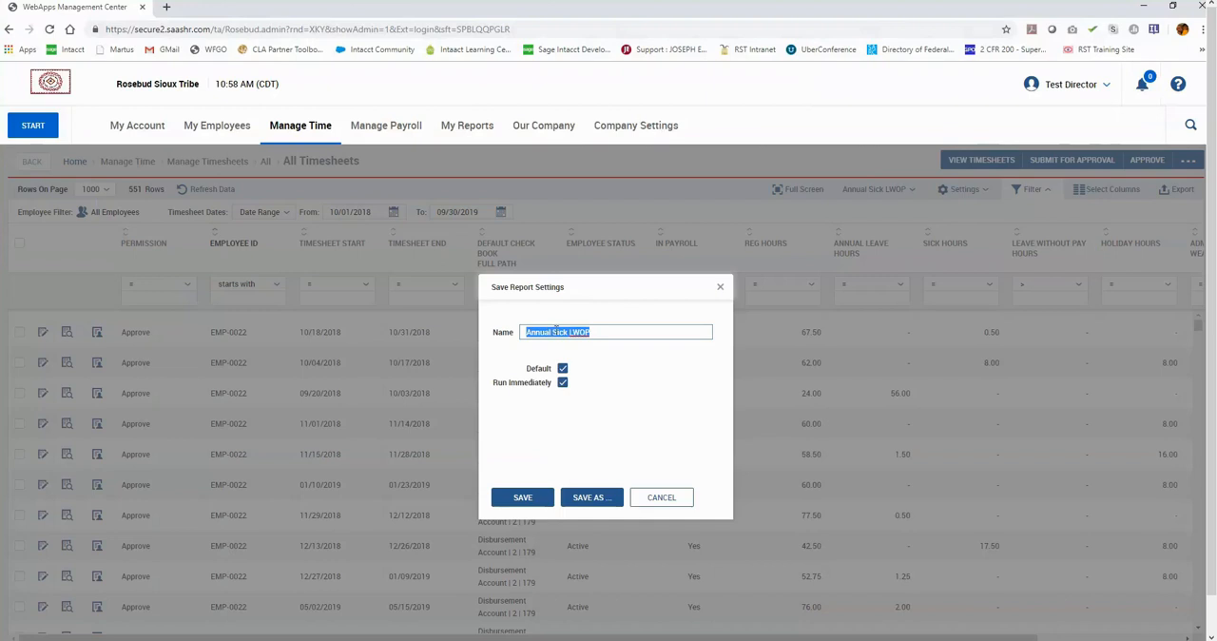
type("All Types of Leave")
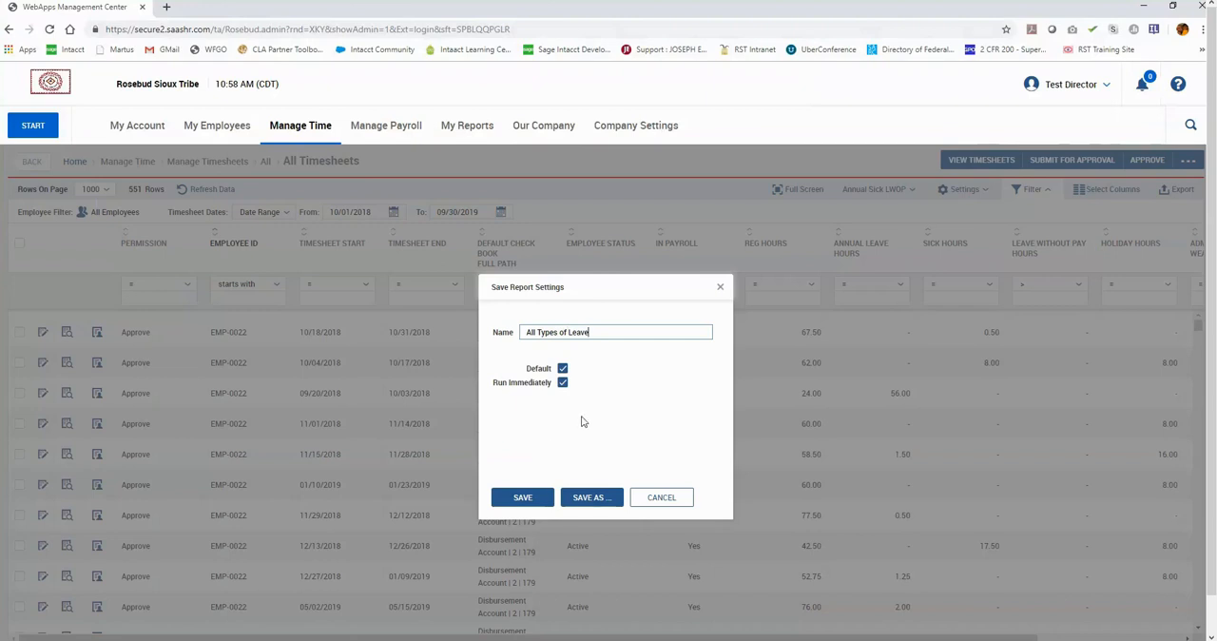
left_click(592, 504)
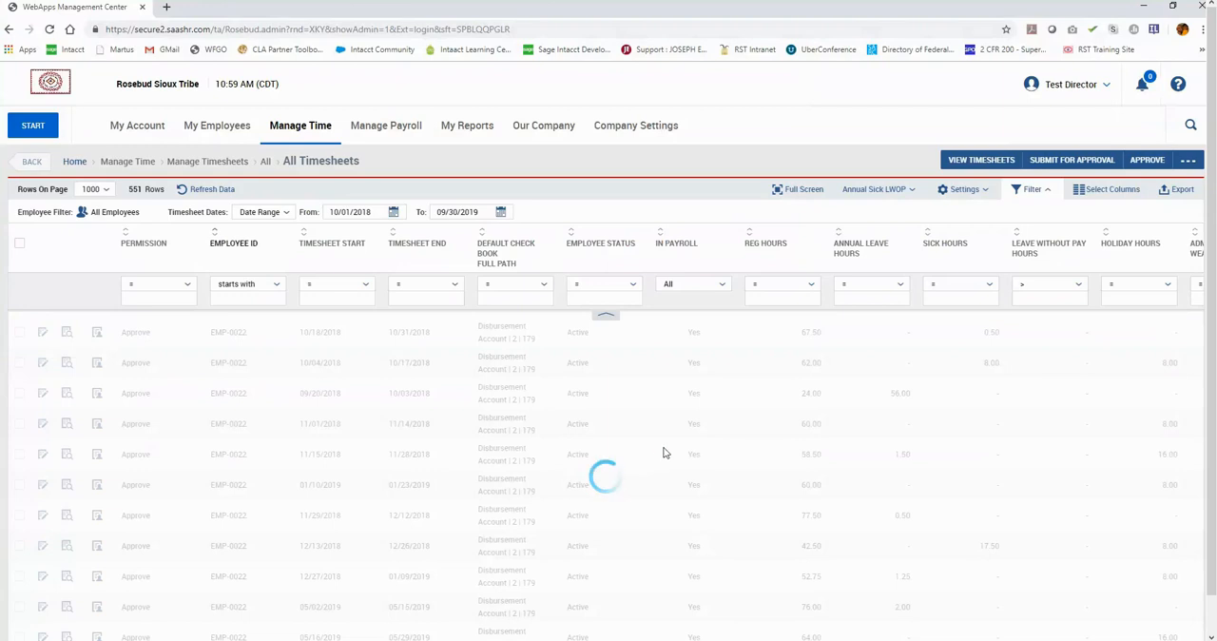
left_click(889, 193)
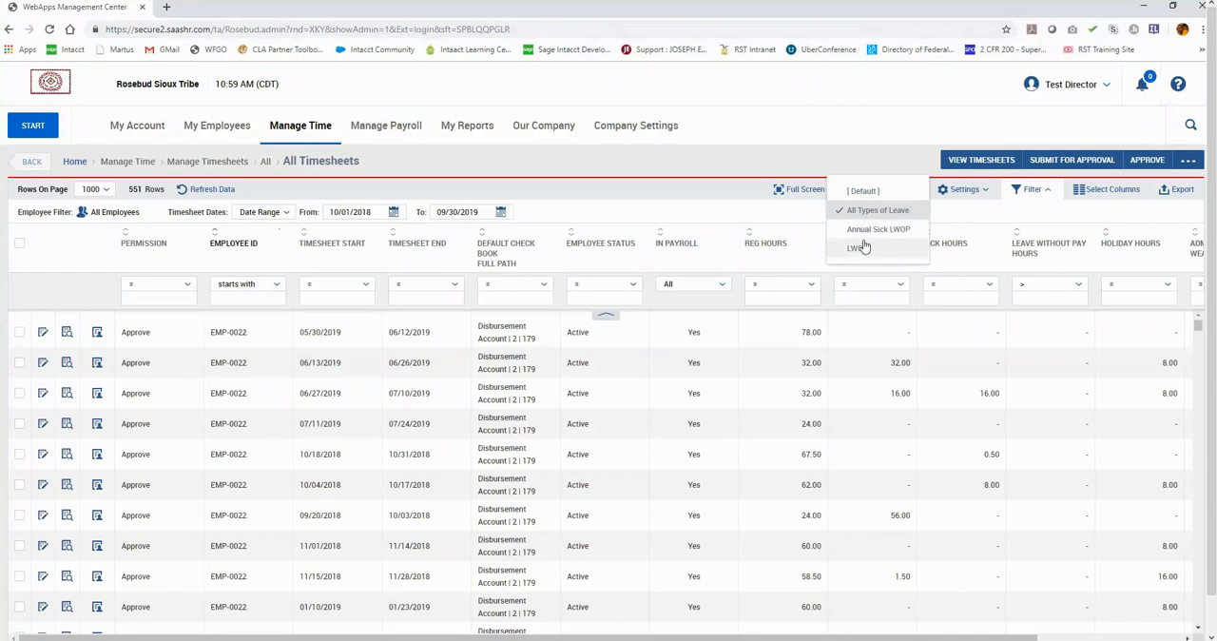
left_click_drag(667, 376, 653, 383)
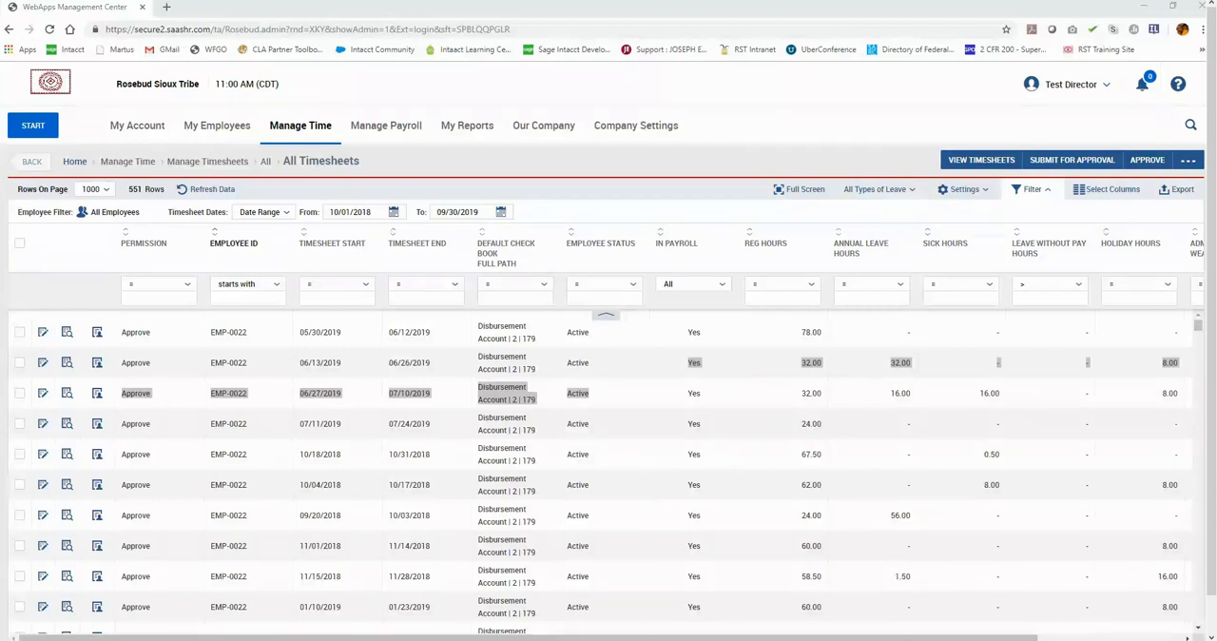
Open the Request Time Off On Employee Behalf page from the time off requests area
left_click(292, 133)
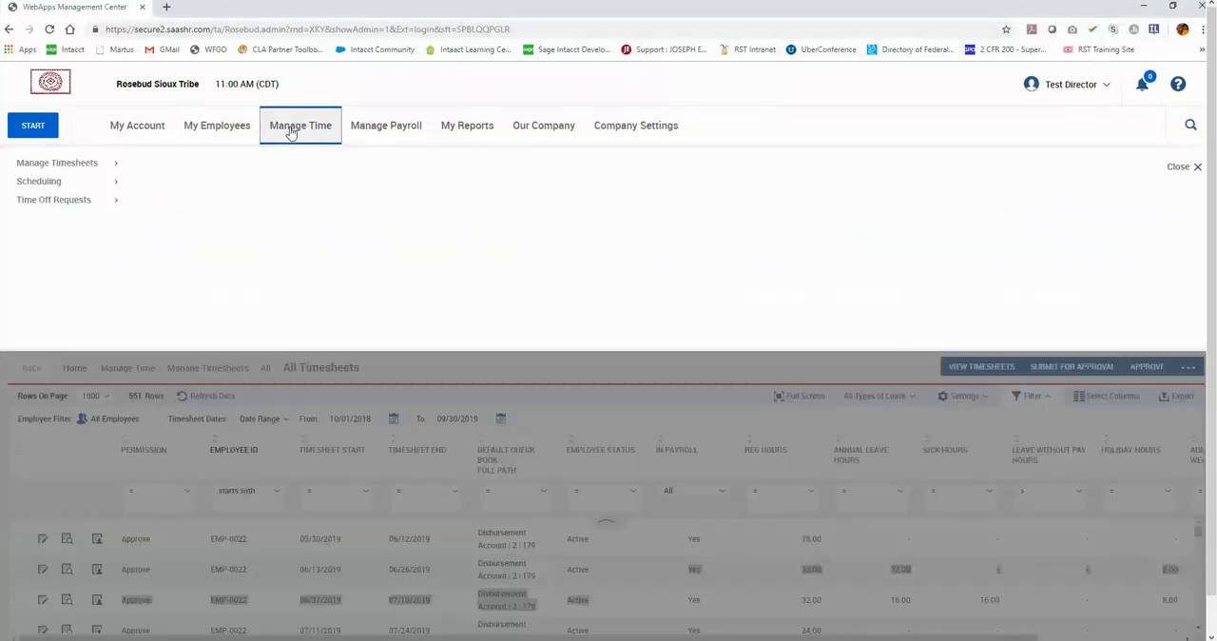
left_click(98, 200)
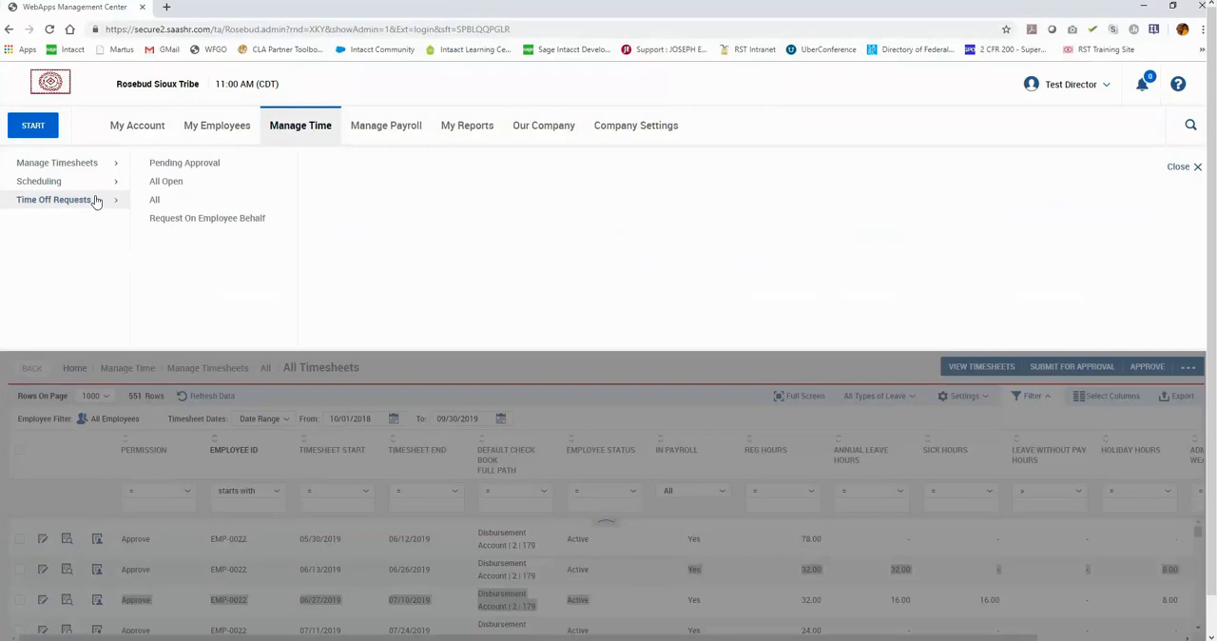
left_click(189, 220)
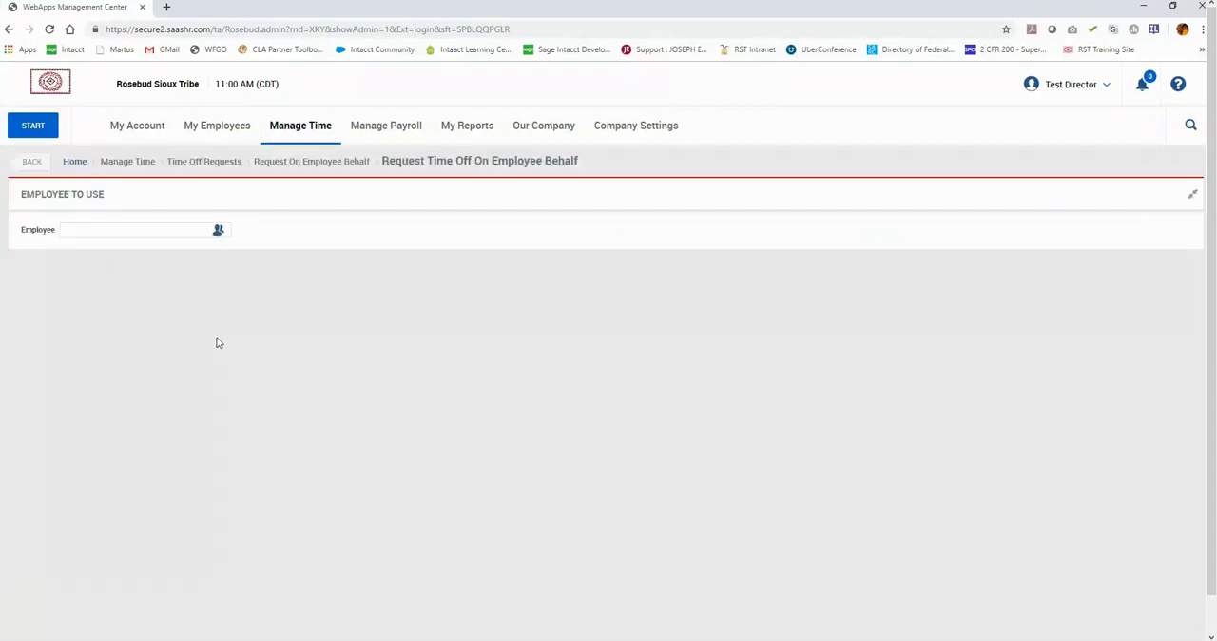
Filter the employee lookup by the employee's first name and close it without choosing anyone
left_click(219, 232)
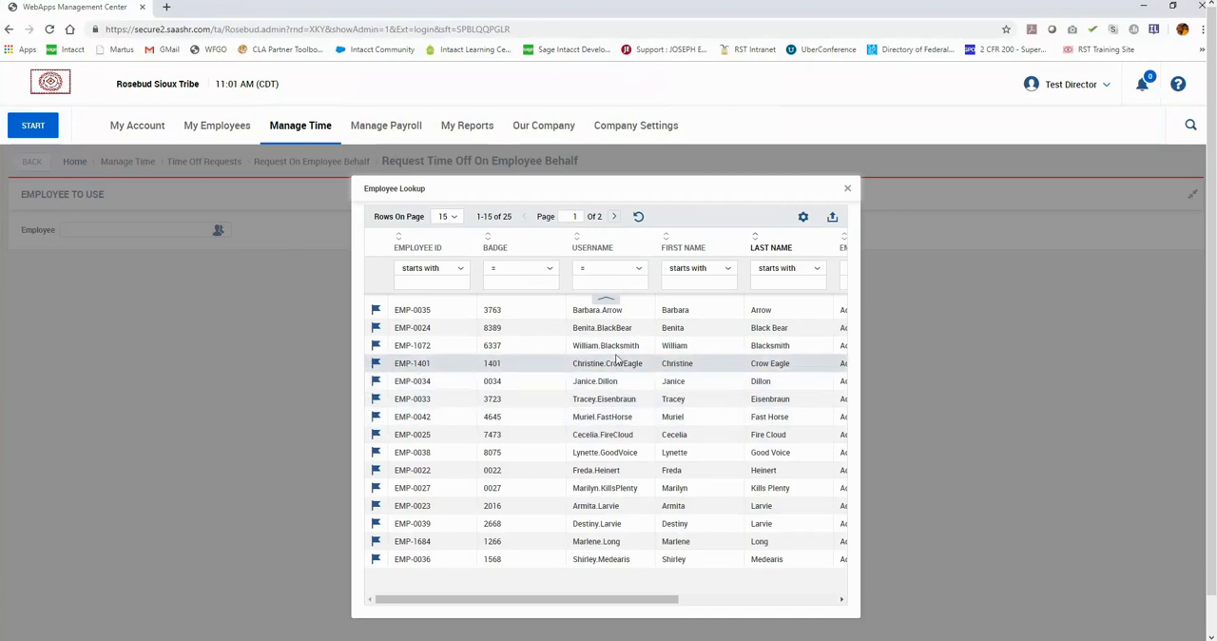
left_click(699, 280)
type("freda")
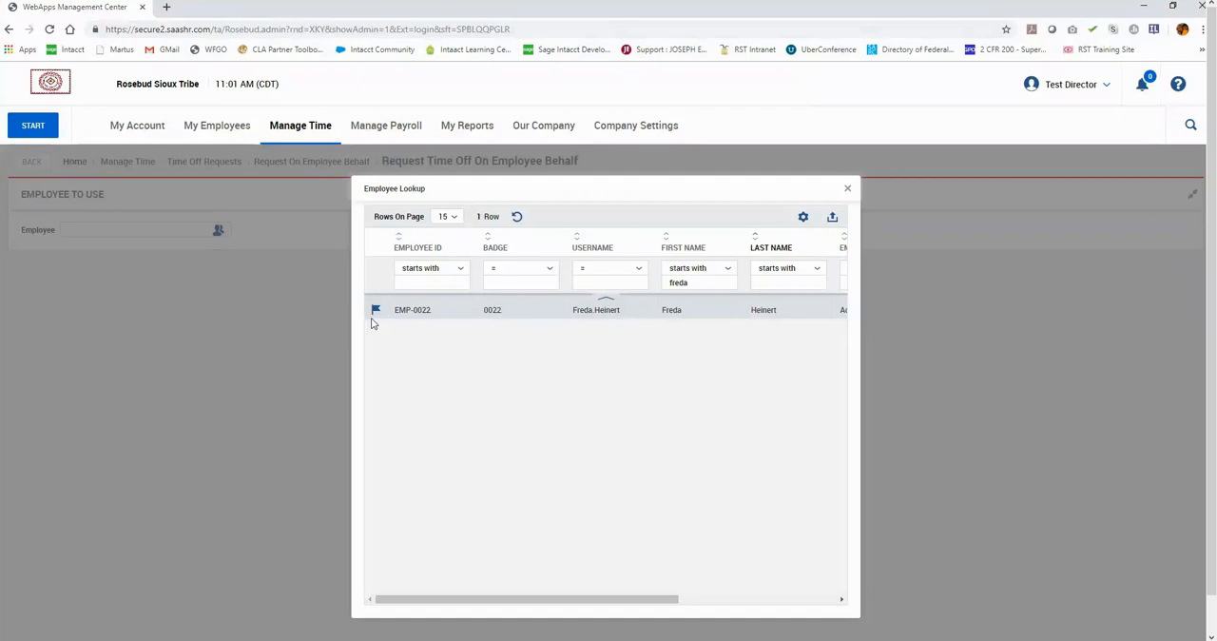
left_click(850, 193)
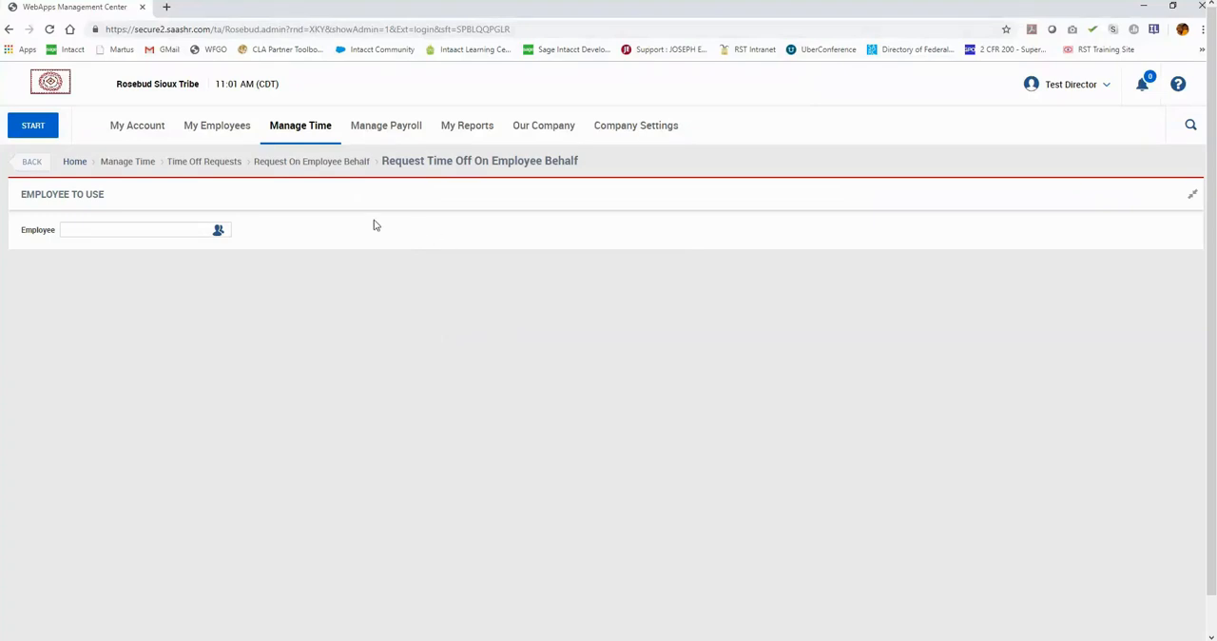
Open the All Timesheets report and open the first listed timesheet, 05/02/2019 to 05/15/2019, for editing
left_click(294, 127)
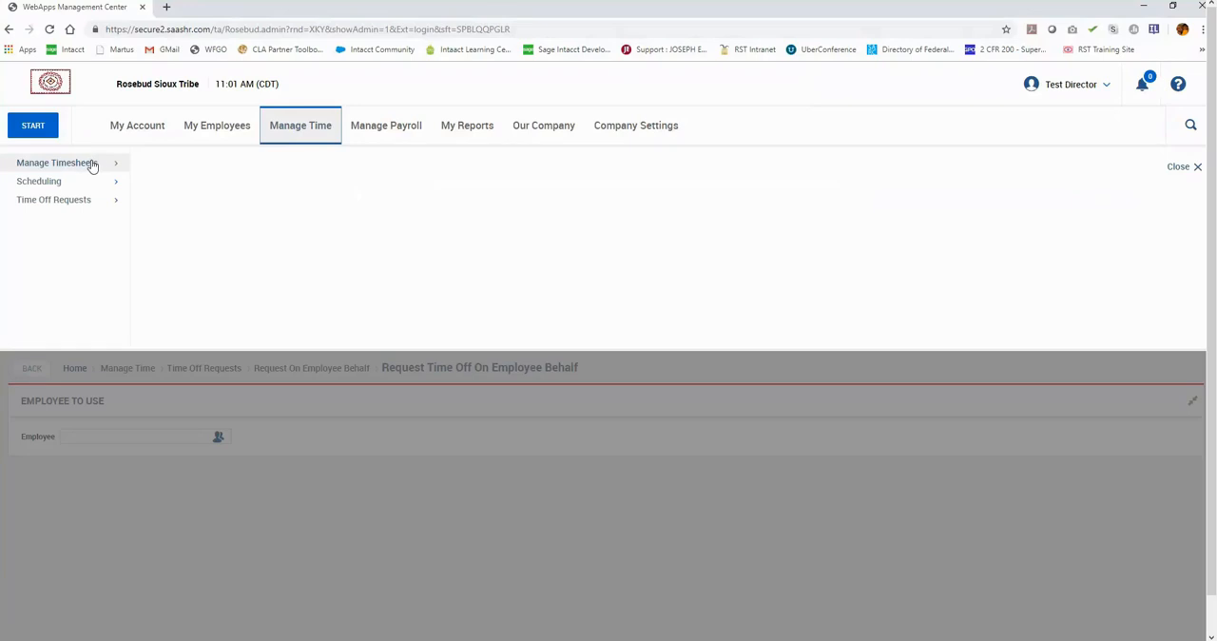
mouse_move(96, 166)
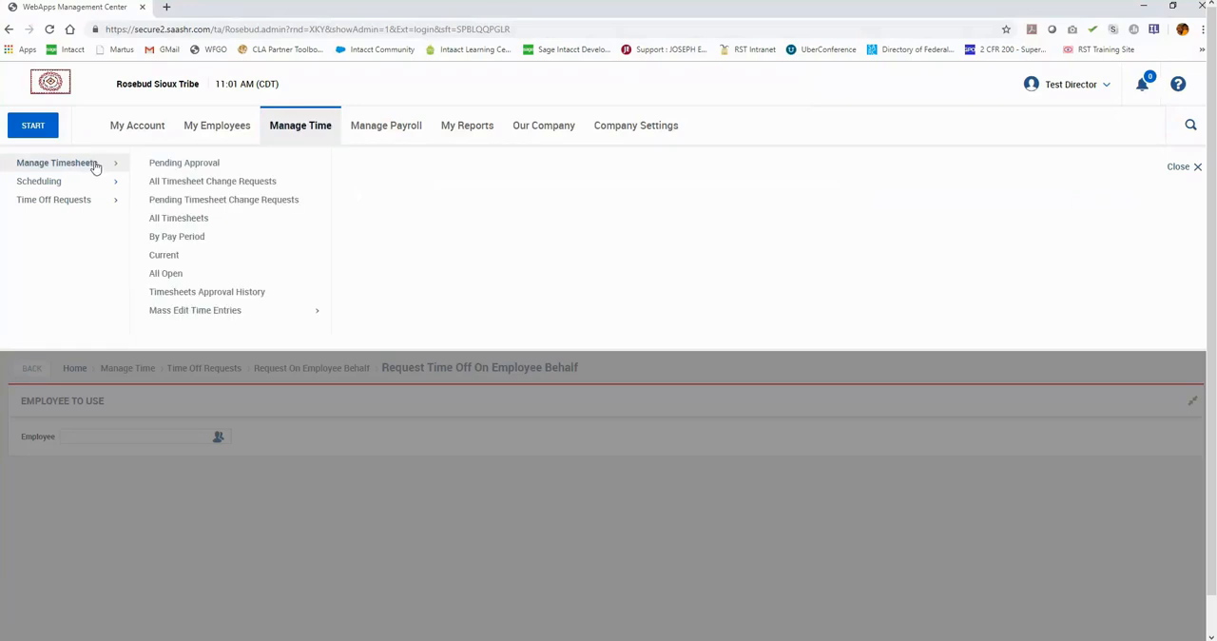
left_click(175, 222)
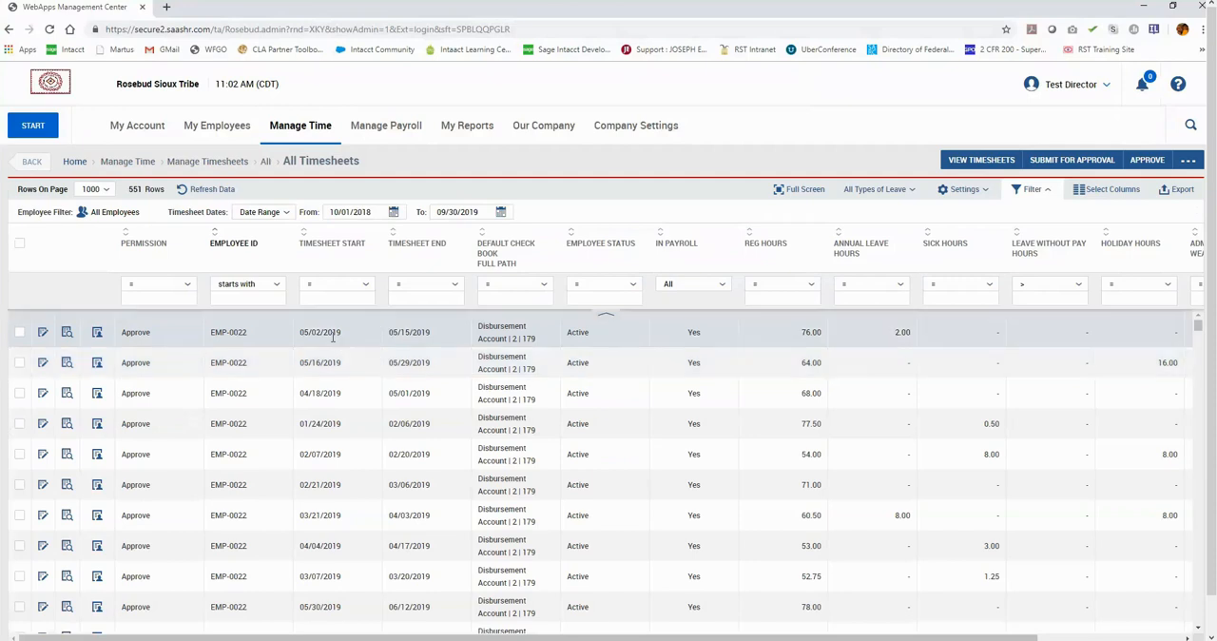
left_click(42, 334)
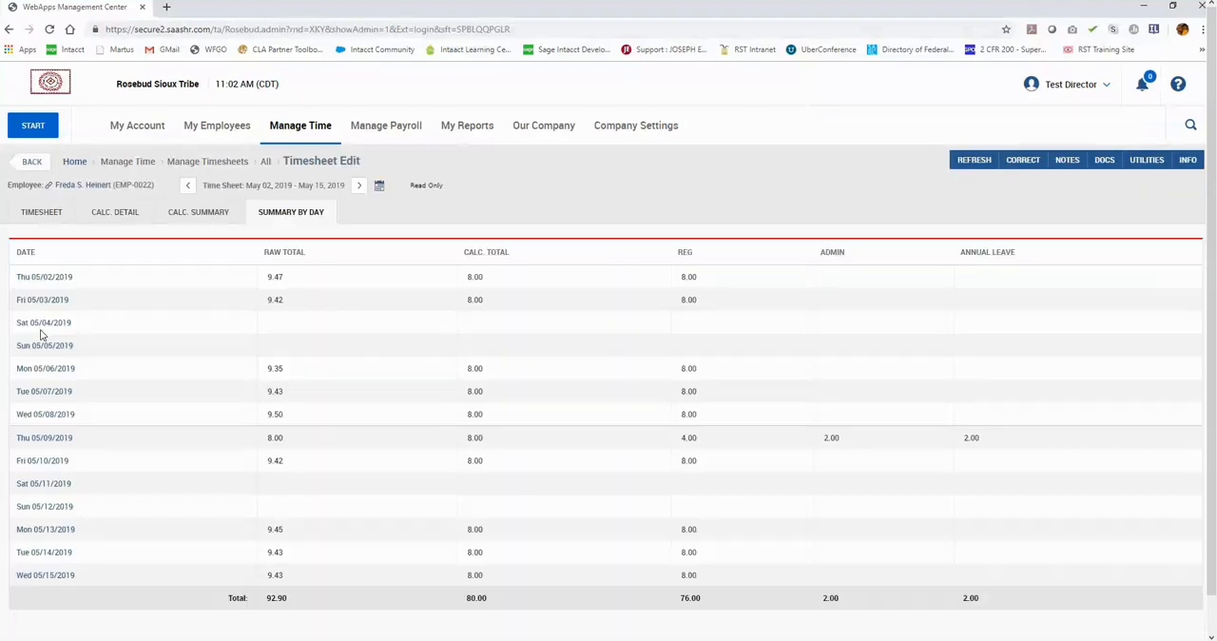
Open the timesheet's document upload form and file chooser, cancel out without choosing a file, and return to the dashboard
left_click(1105, 162)
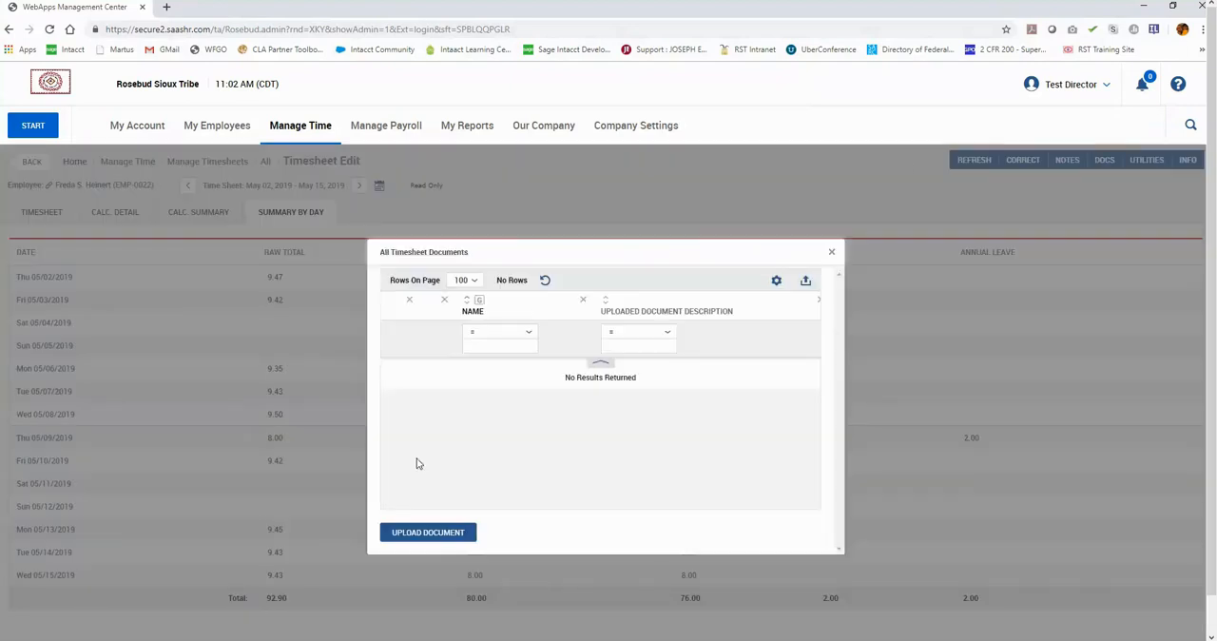
left_click(419, 540)
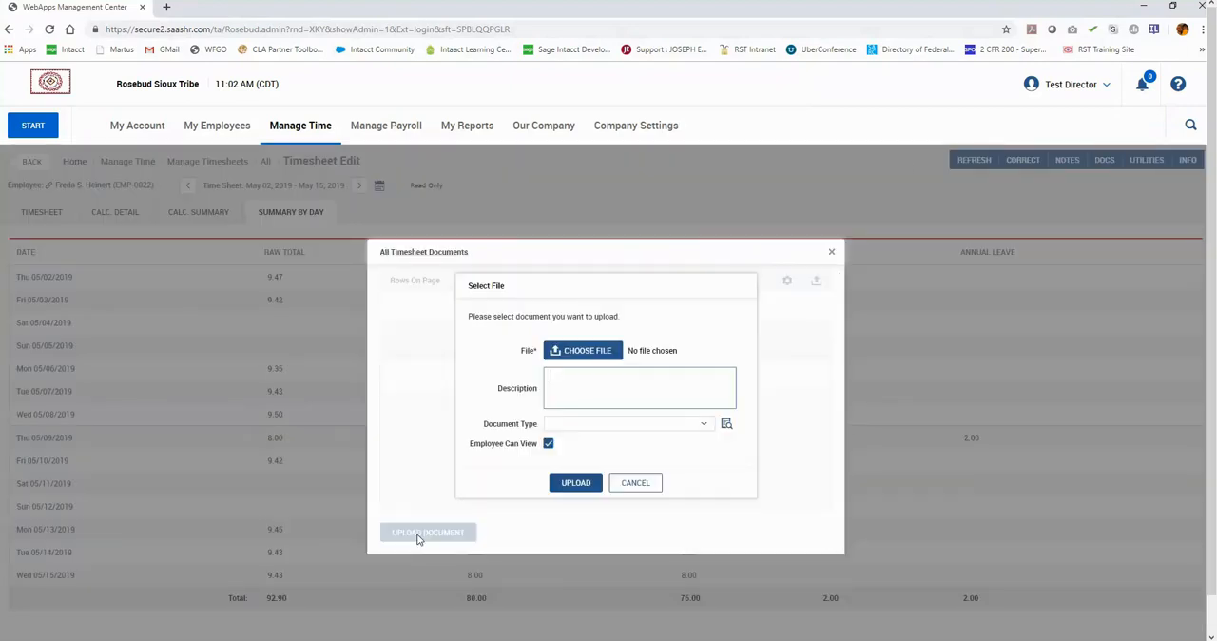
left_click(582, 353)
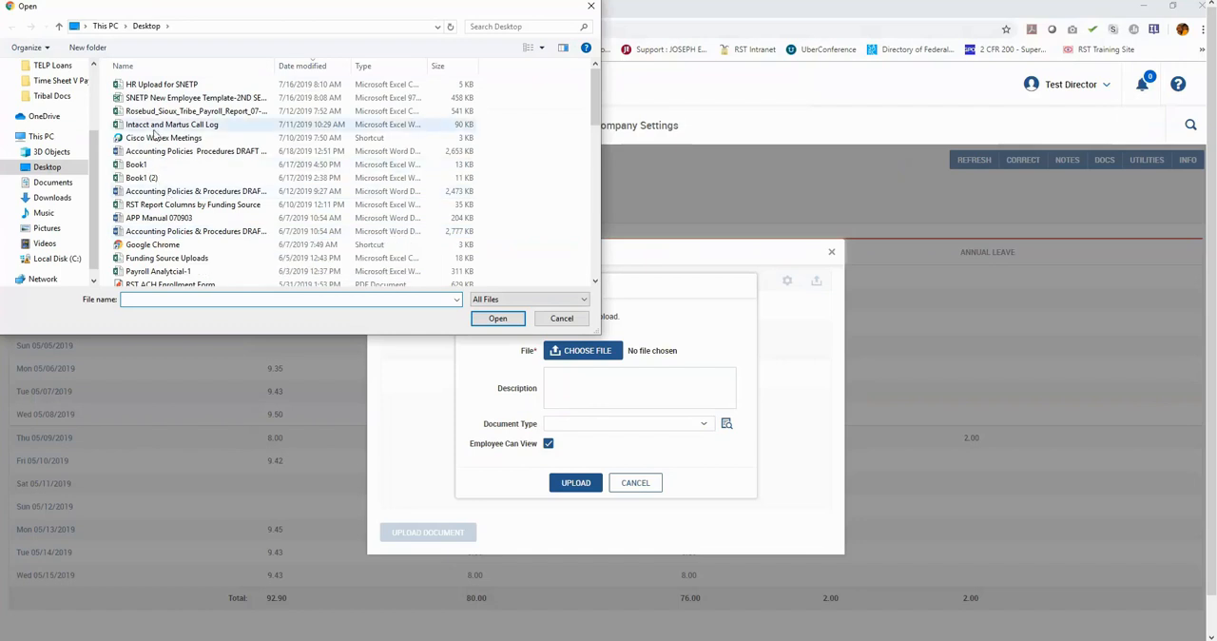
left_click(563, 318)
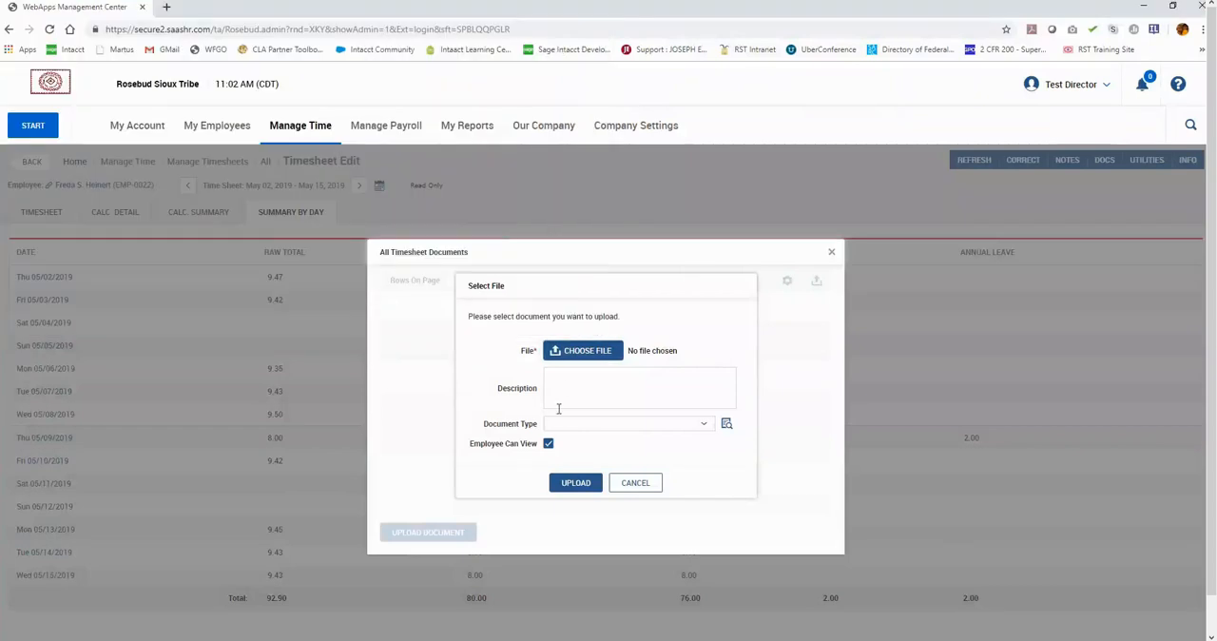
left_click(653, 487)
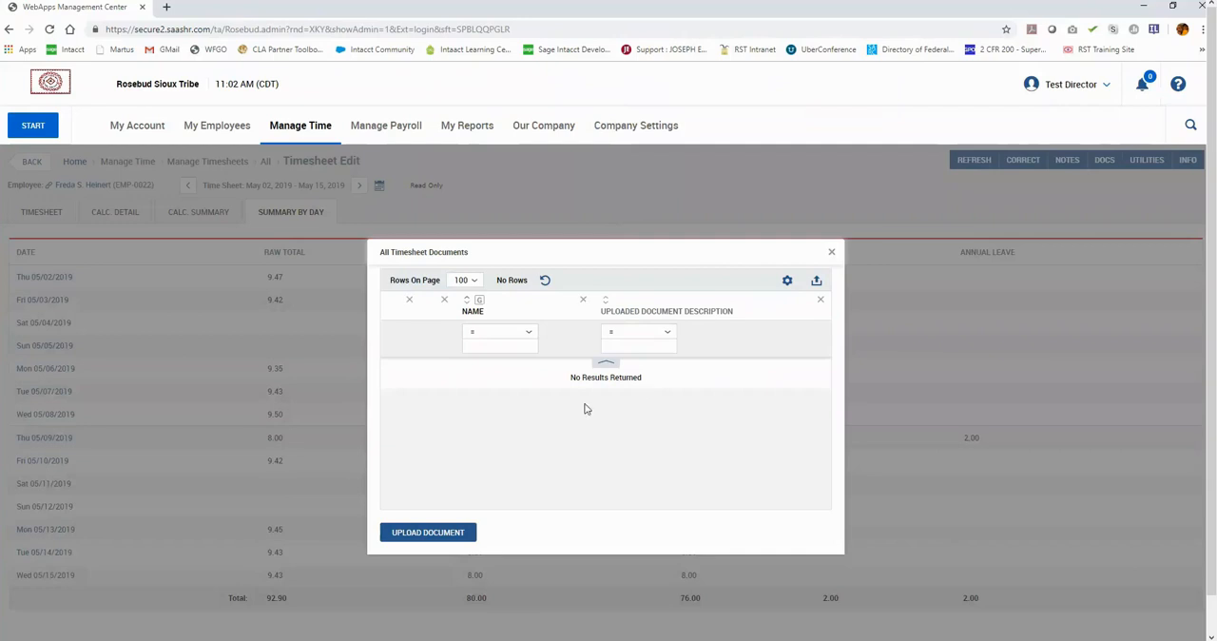
left_click(832, 252)
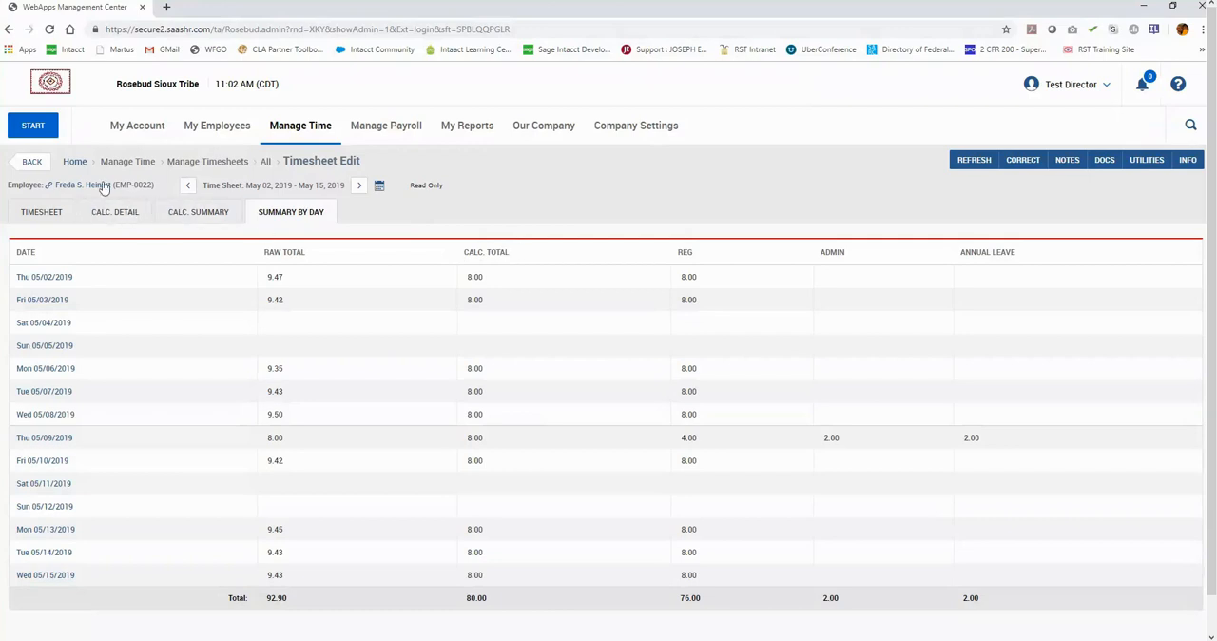
left_click(75, 161)
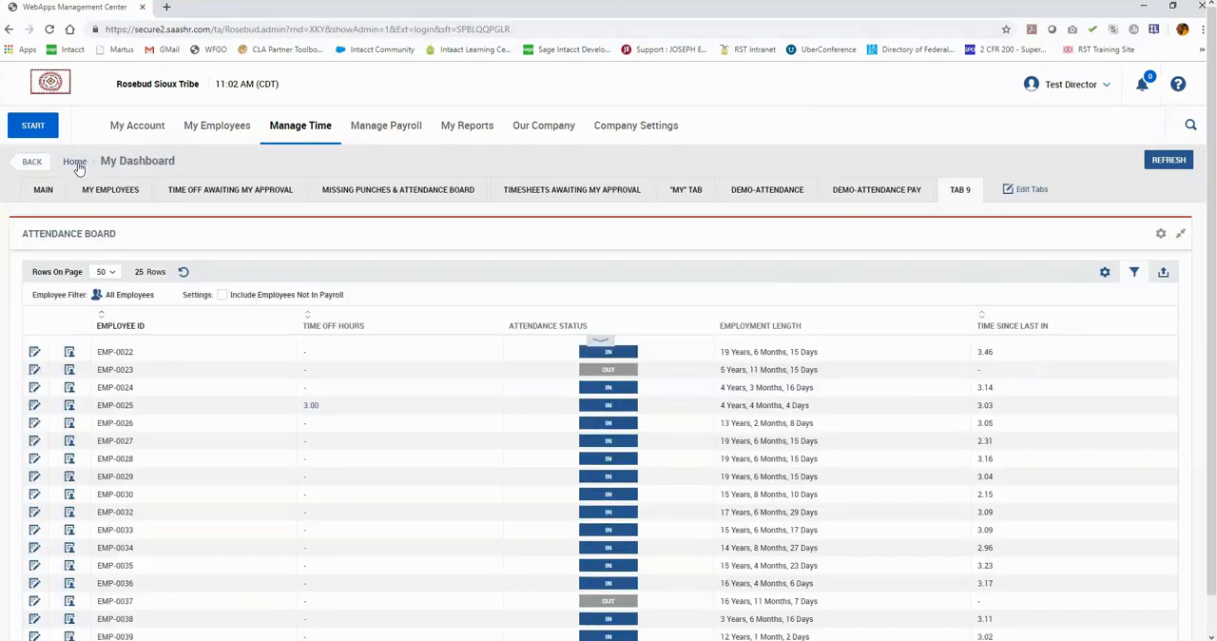